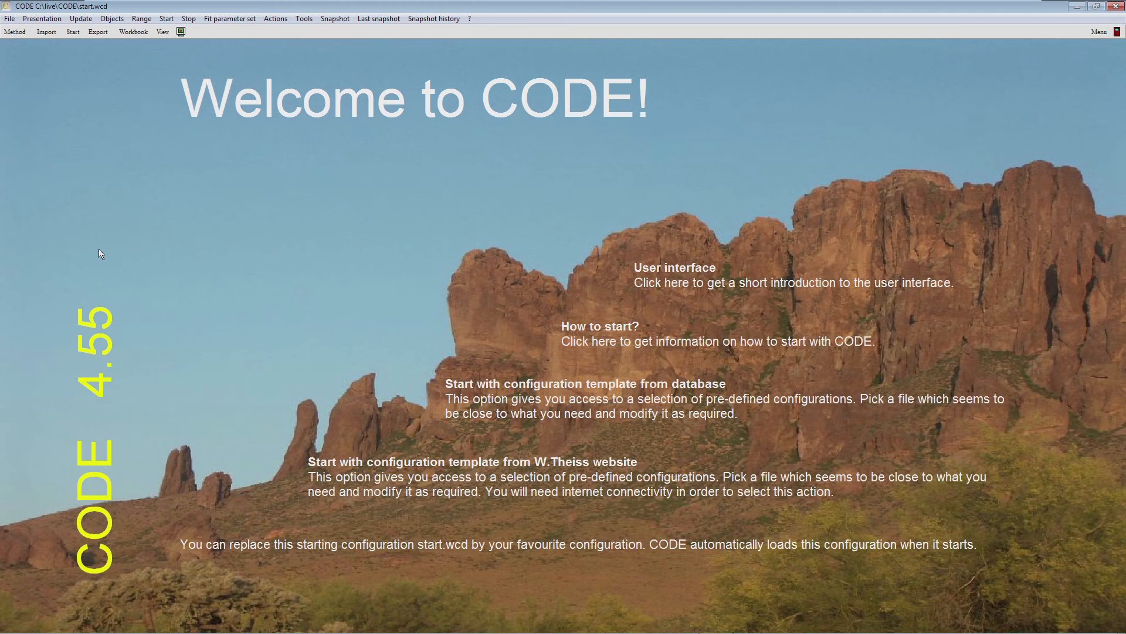
# Step: Start loading a configuration and browse to the Firma folder on drive C
pyautogui.click(10, 20)
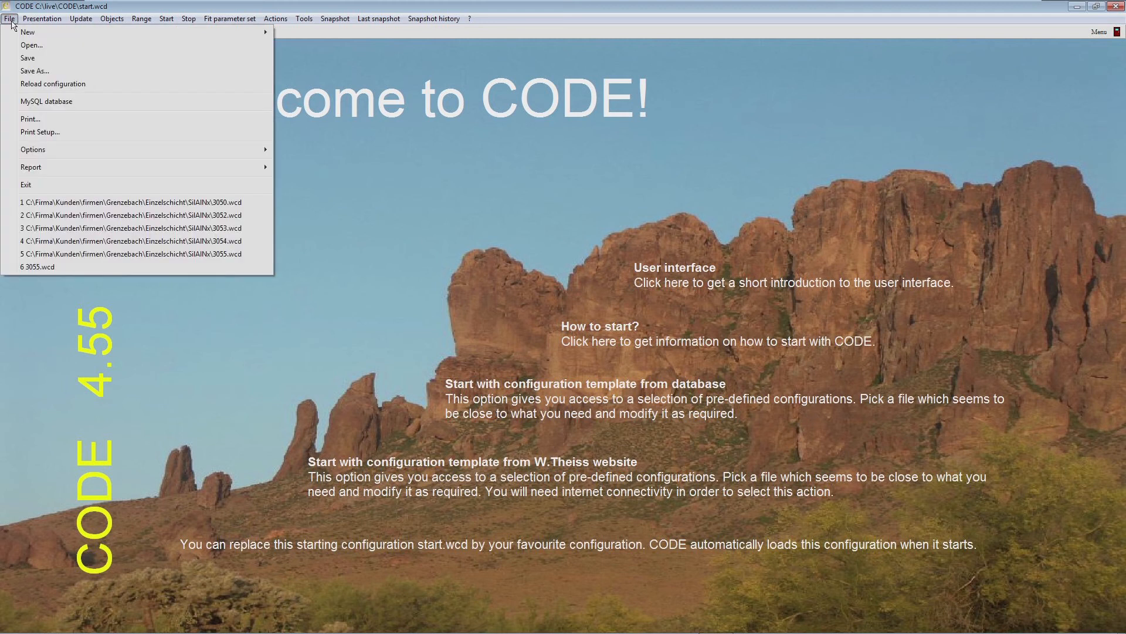
pyautogui.click(31, 45)
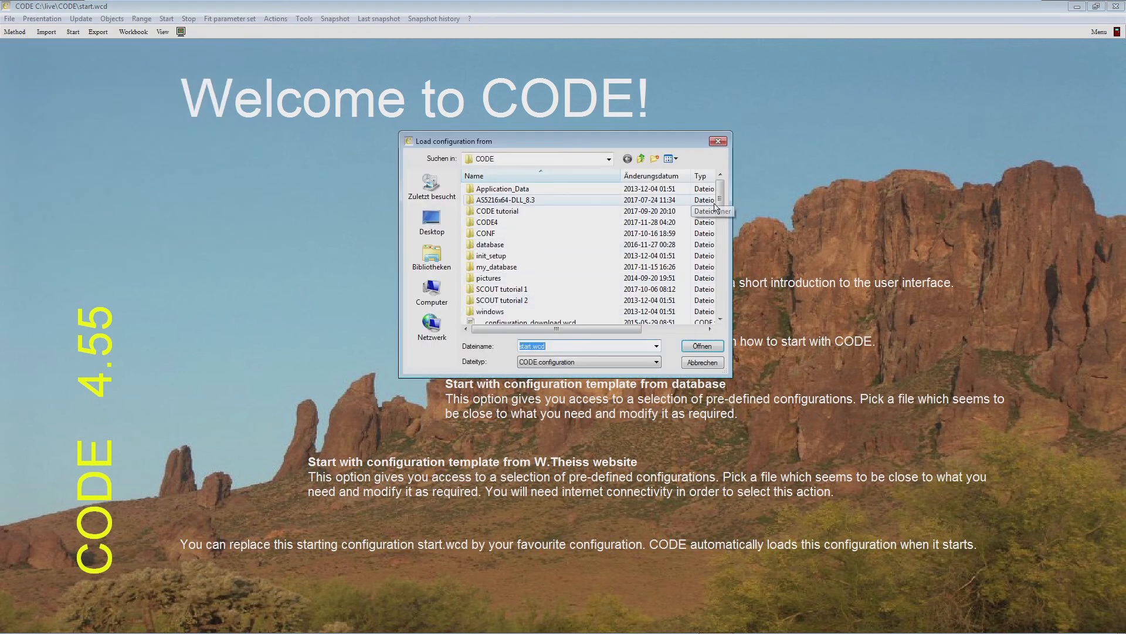
pyautogui.click(434, 293)
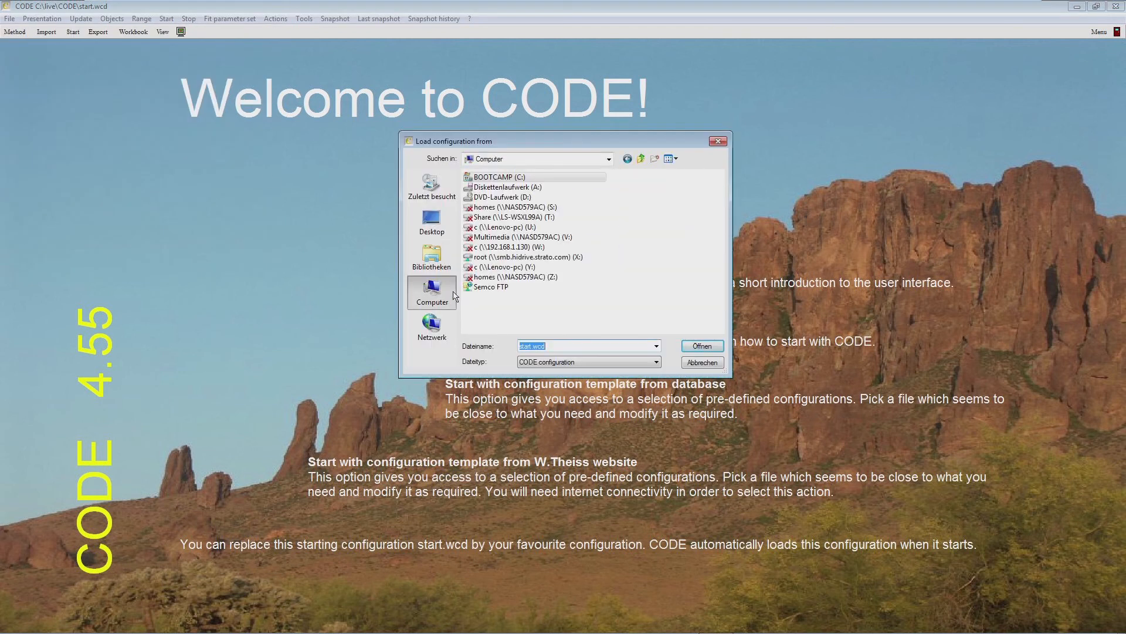
pyautogui.doubleClick(519, 177)
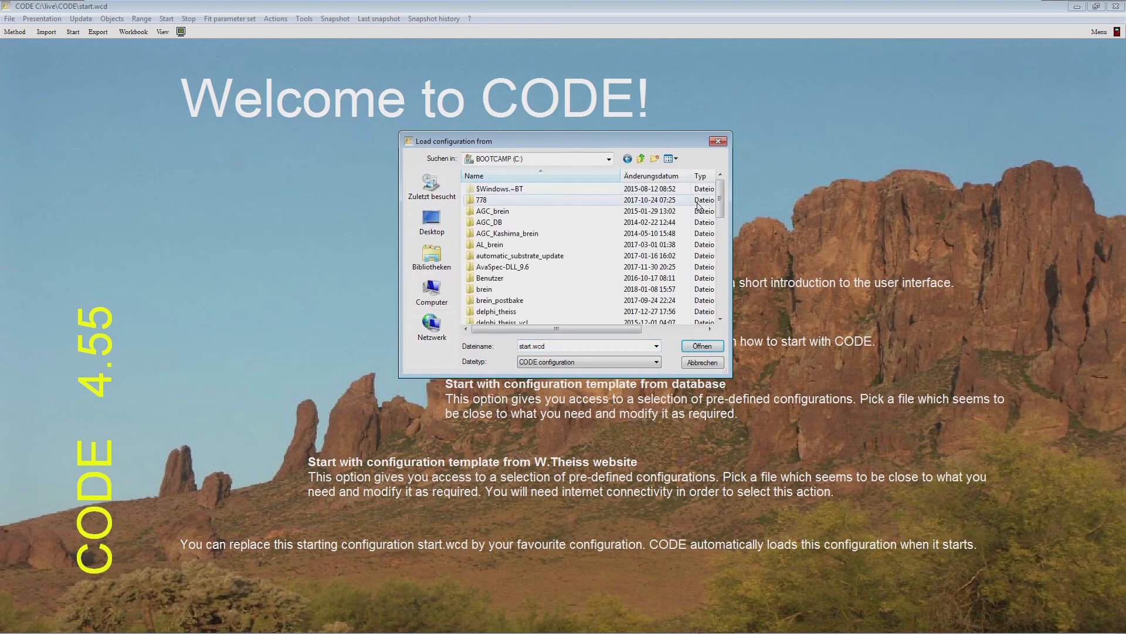
pyautogui.scroll(-3, 722, 214)
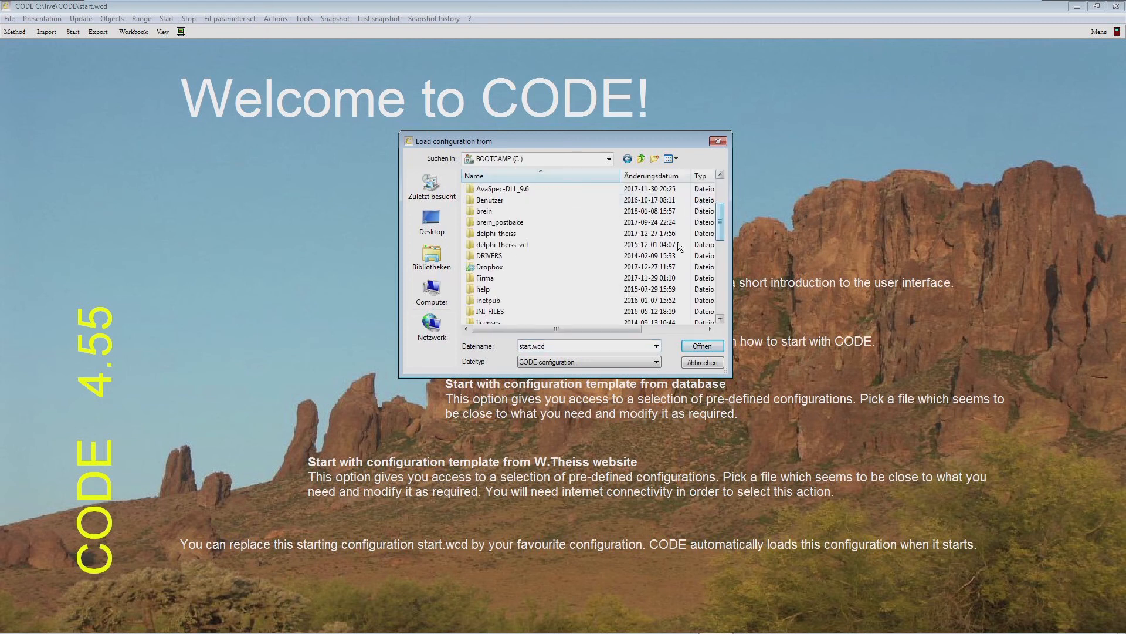
pyautogui.doubleClick(535, 281)
# Step: Load the configuration low-e demo.wcd from the trainig courses\videos\gui folder
pyautogui.scroll(-3, 722, 229)
pyautogui.scroll(-7, 722, 235)
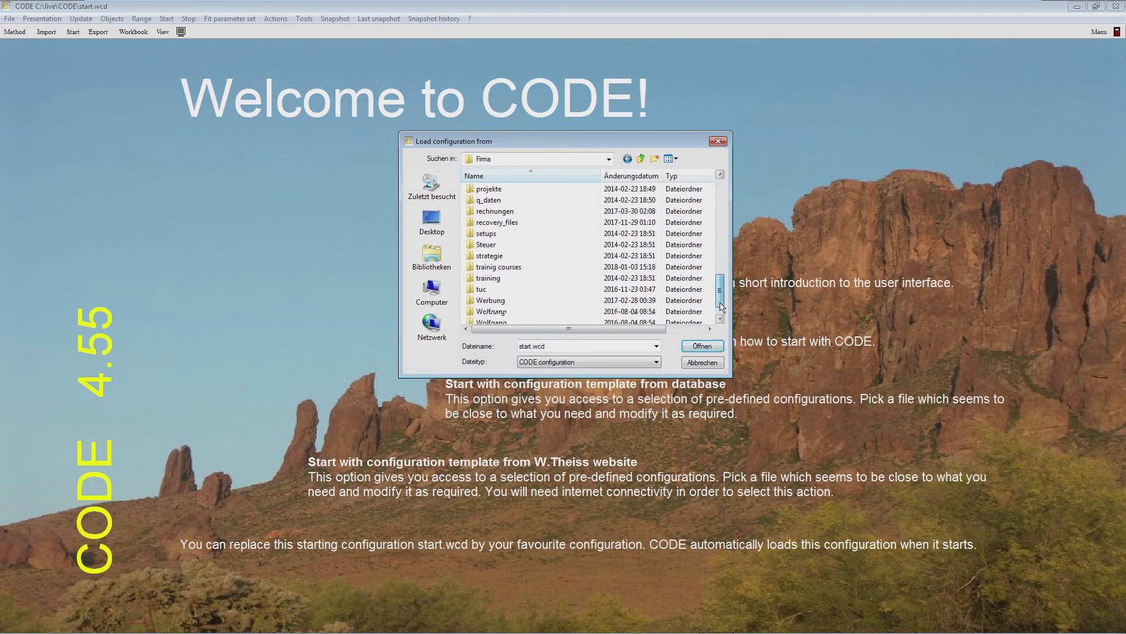
pyautogui.doubleClick(498, 256)
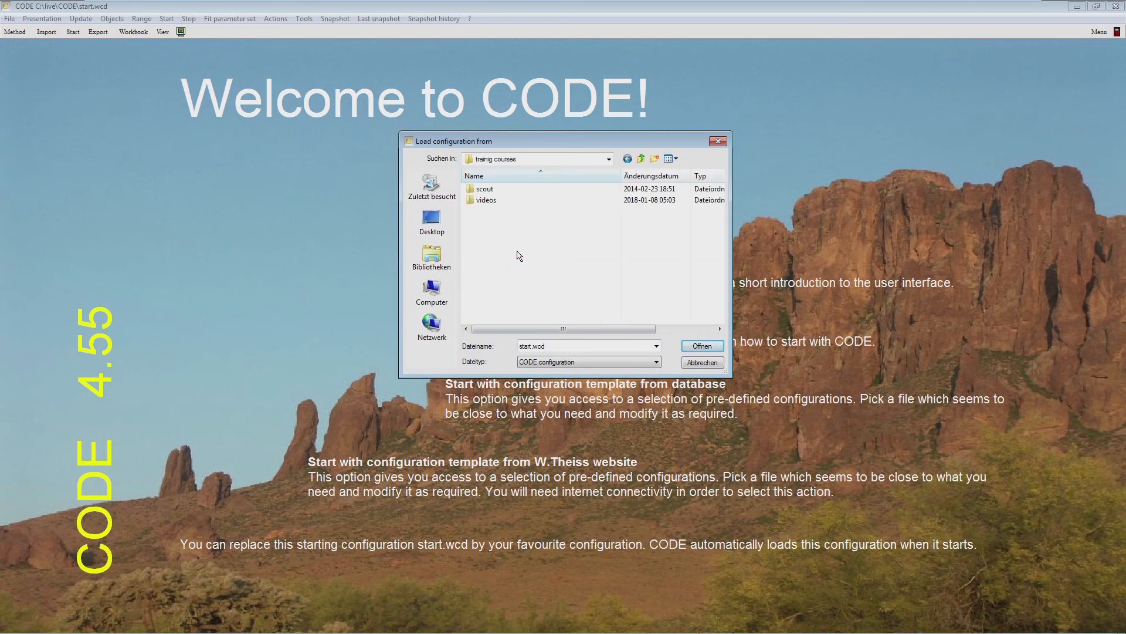
pyautogui.click(486, 201)
pyautogui.doubleClick(485, 200)
pyautogui.doubleClick(481, 190)
pyautogui.doubleClick(482, 189)
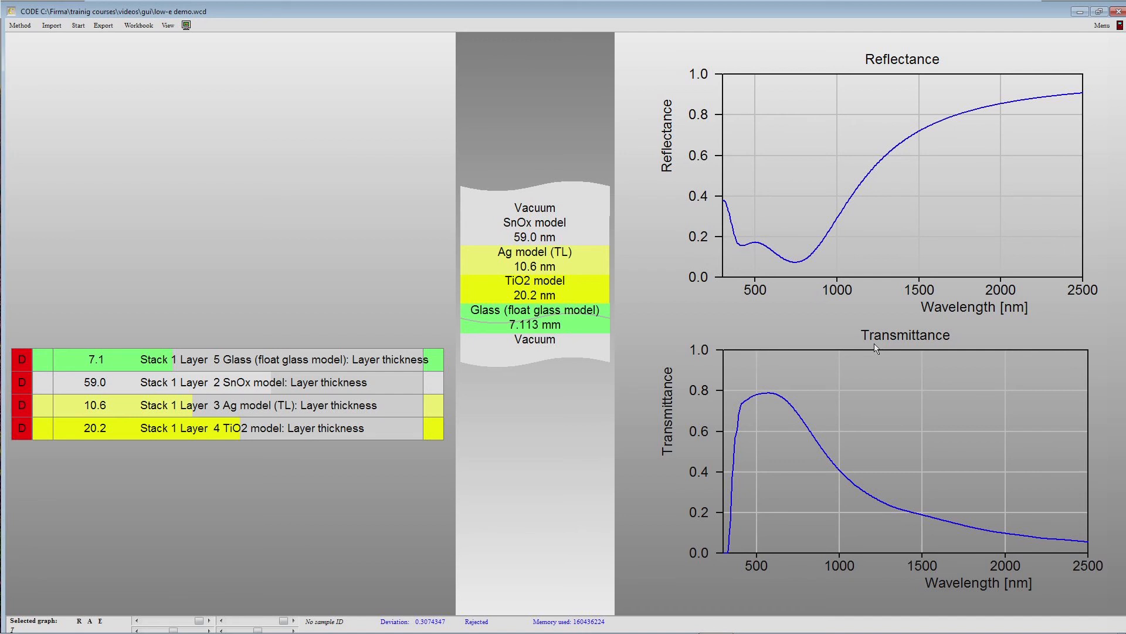
# Step: Delete the R and T field views from the Start screen view list and check the main view
pyautogui.press('F7')
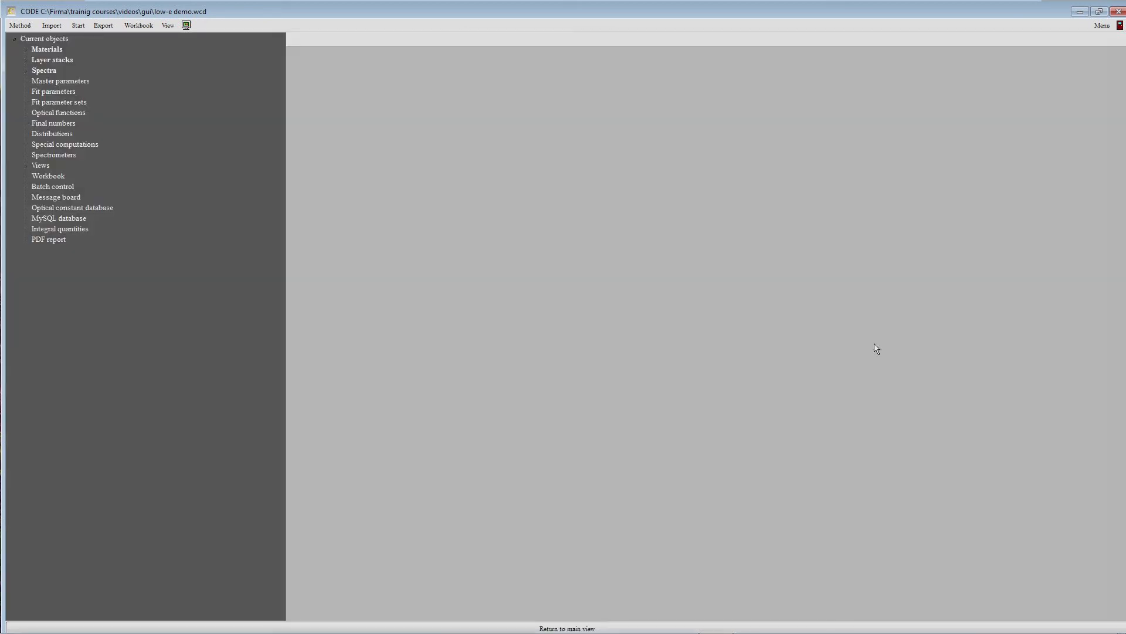
pyautogui.click(27, 166)
pyautogui.click(48, 179)
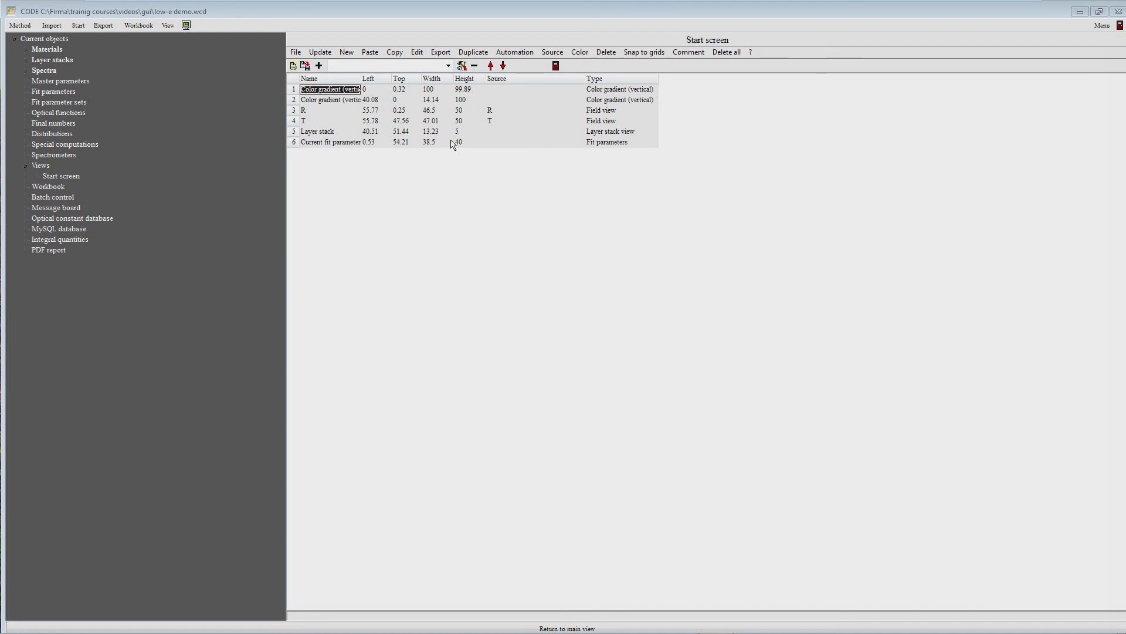
pyautogui.click(343, 113)
pyautogui.click(474, 66)
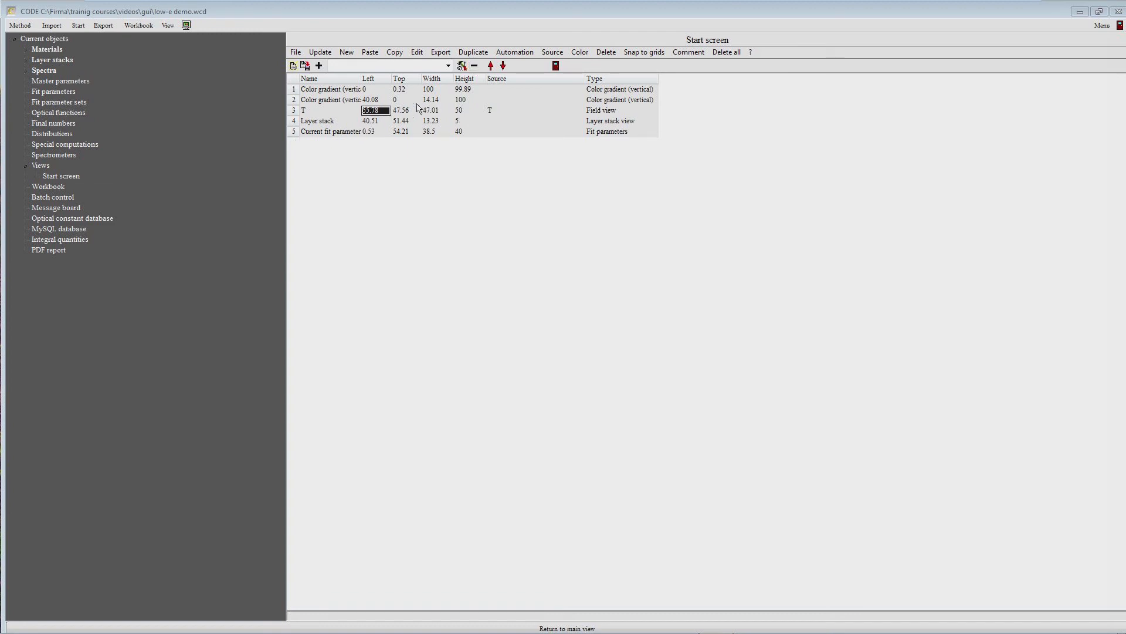
pyautogui.click(474, 66)
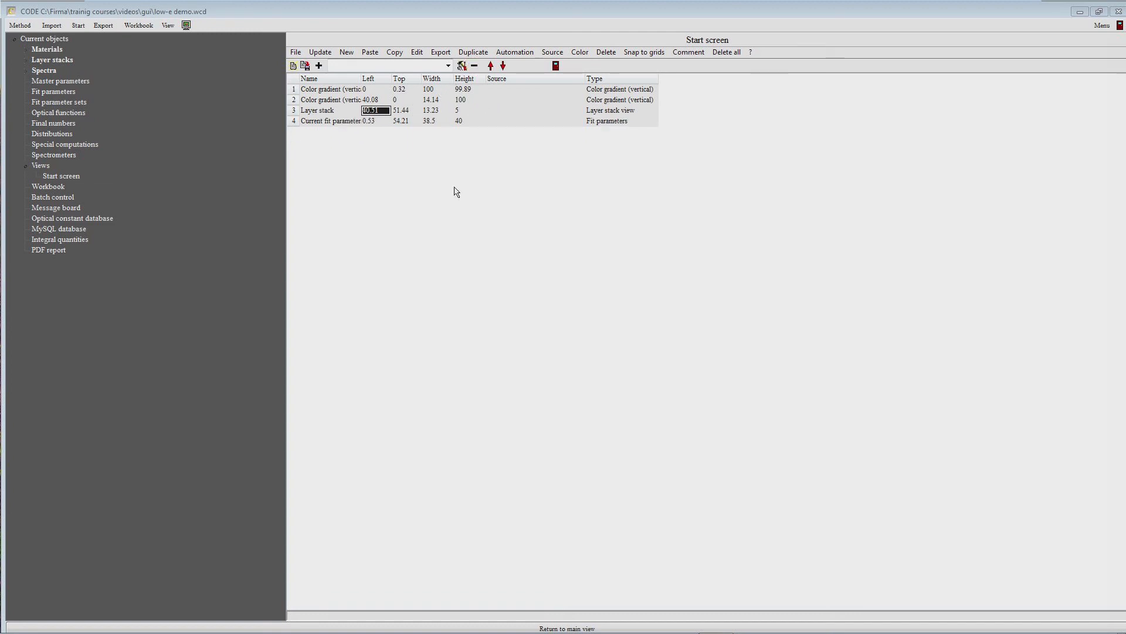
pyautogui.press('F7')
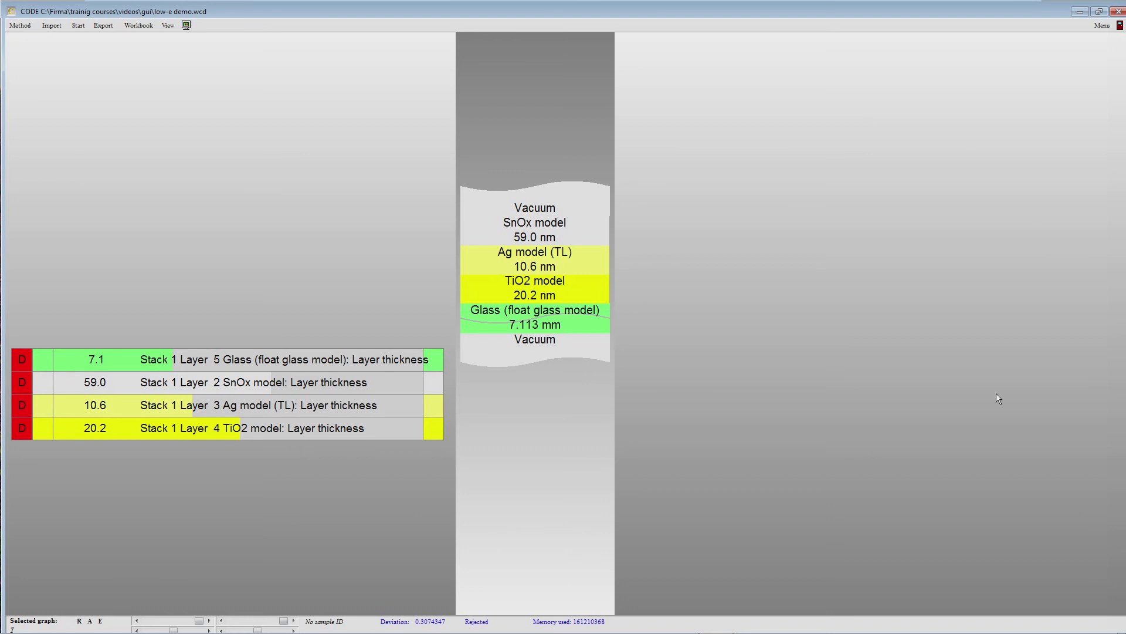
# Step: Add a Multiple spectra view to the Start screen list and name it "RFront, T, Rback"
pyautogui.press('F7')
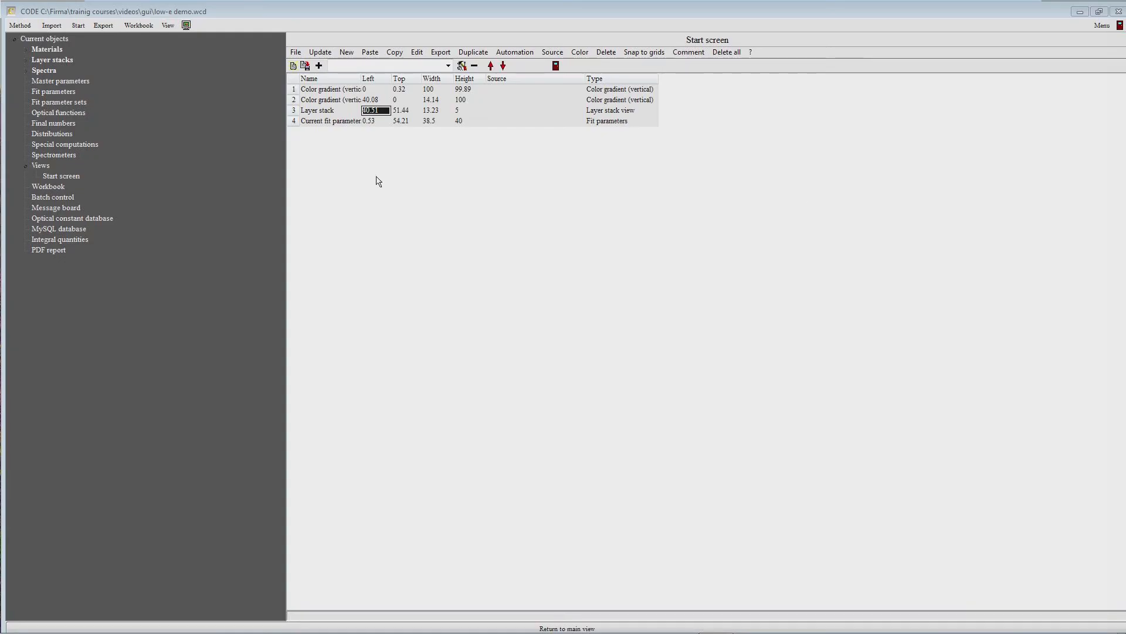
pyautogui.click(448, 66)
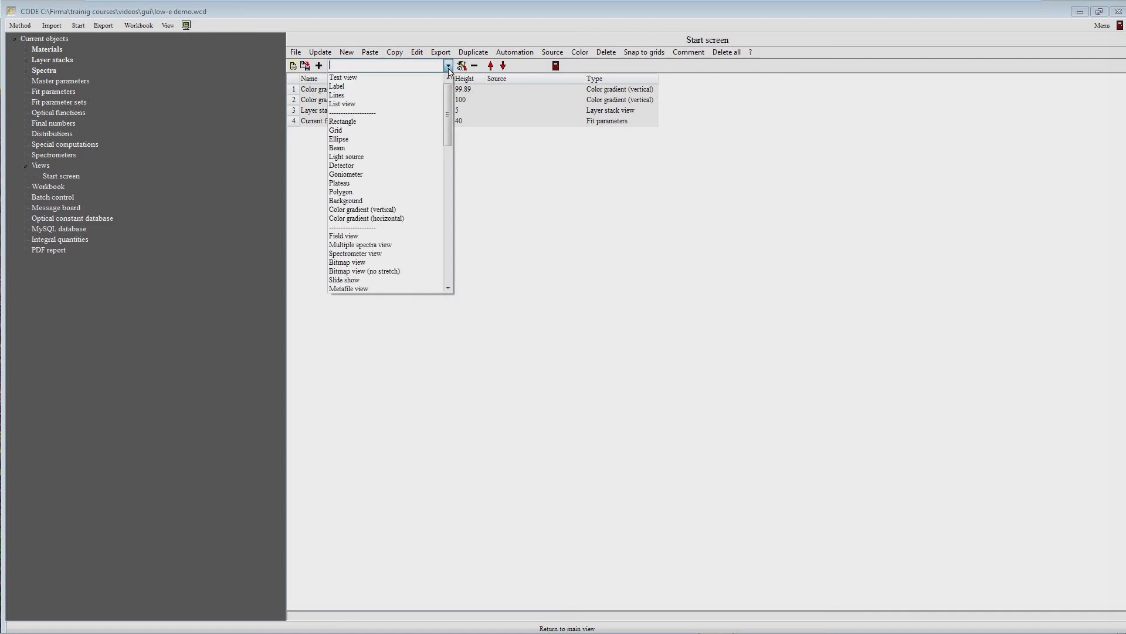
pyautogui.moveTo(449, 101); pyautogui.dragTo(461, 130)
pyautogui.click(392, 157)
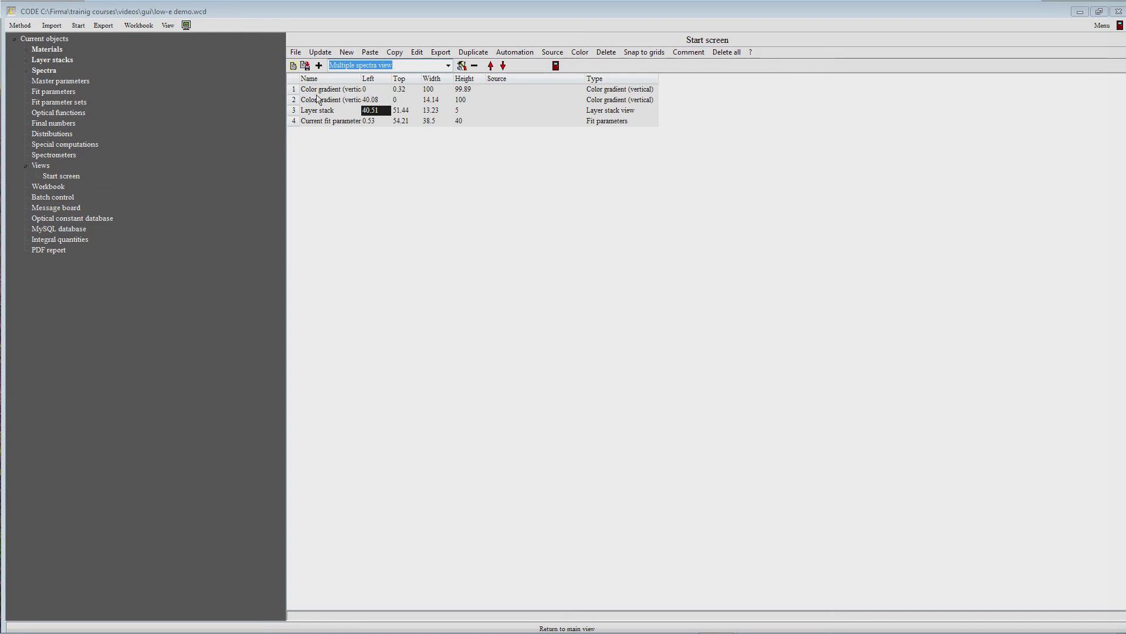
pyautogui.click(320, 67)
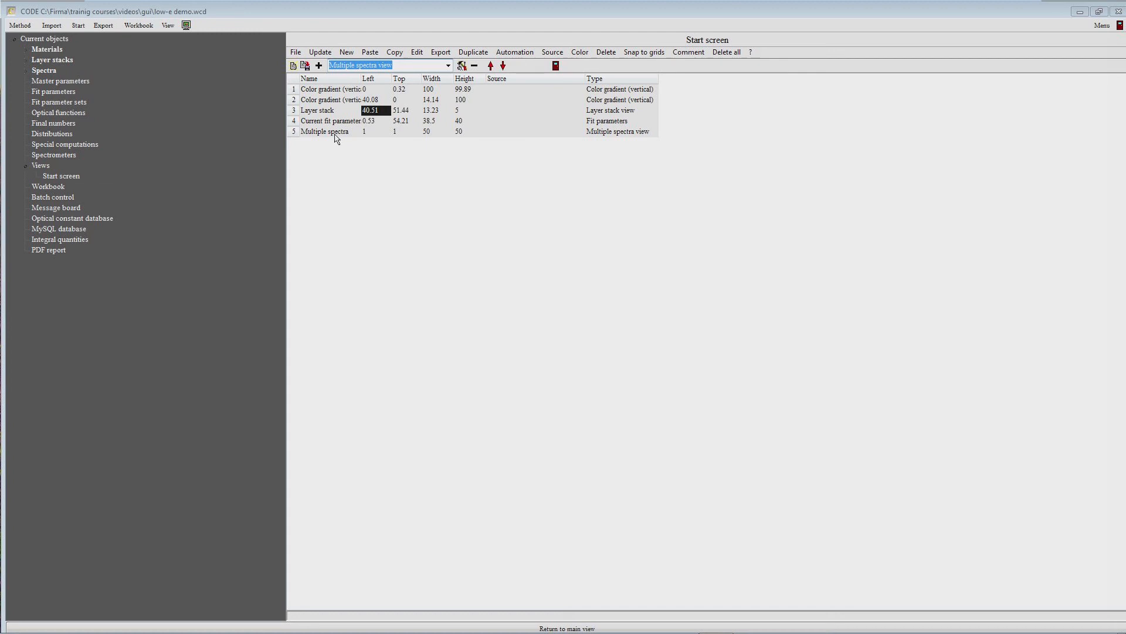
pyautogui.click(335, 132)
pyautogui.write('RFront, T, Rback')
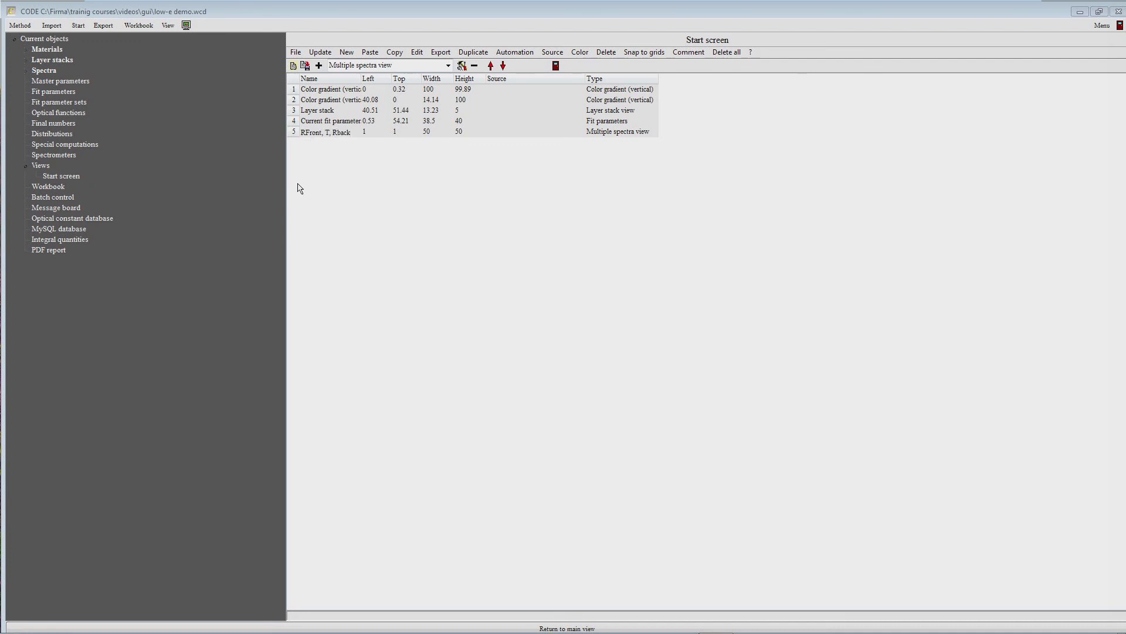
pyautogui.press('Return')
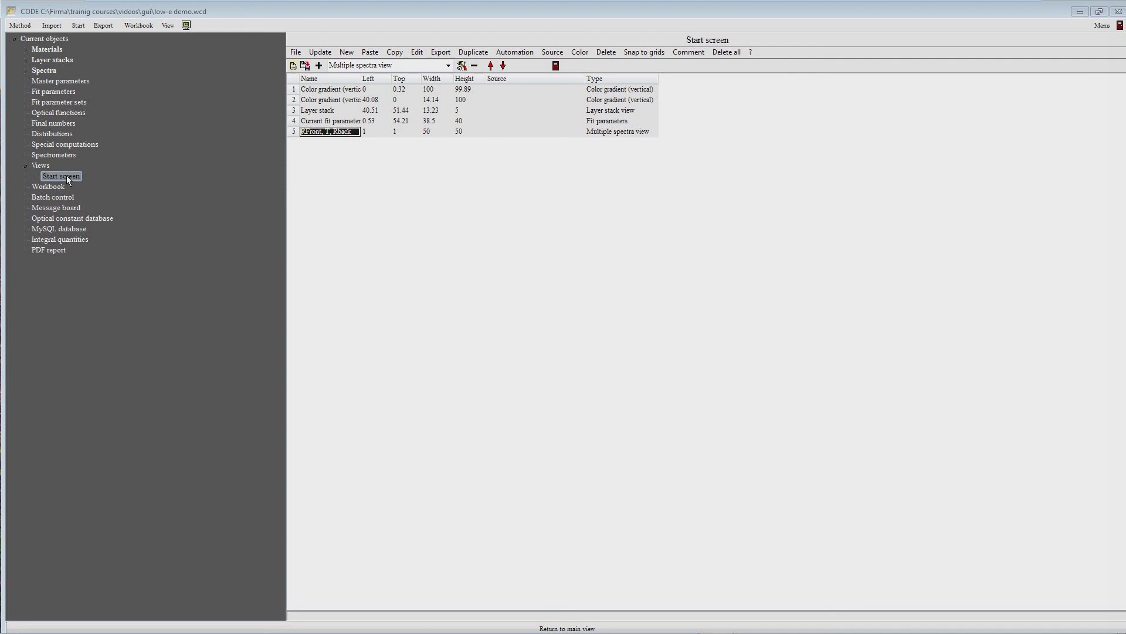
# Step: Open the new multiple spectra view for editing and set its spectral range to 300–2500 nm with 500 points
pyautogui.click(385, 132)
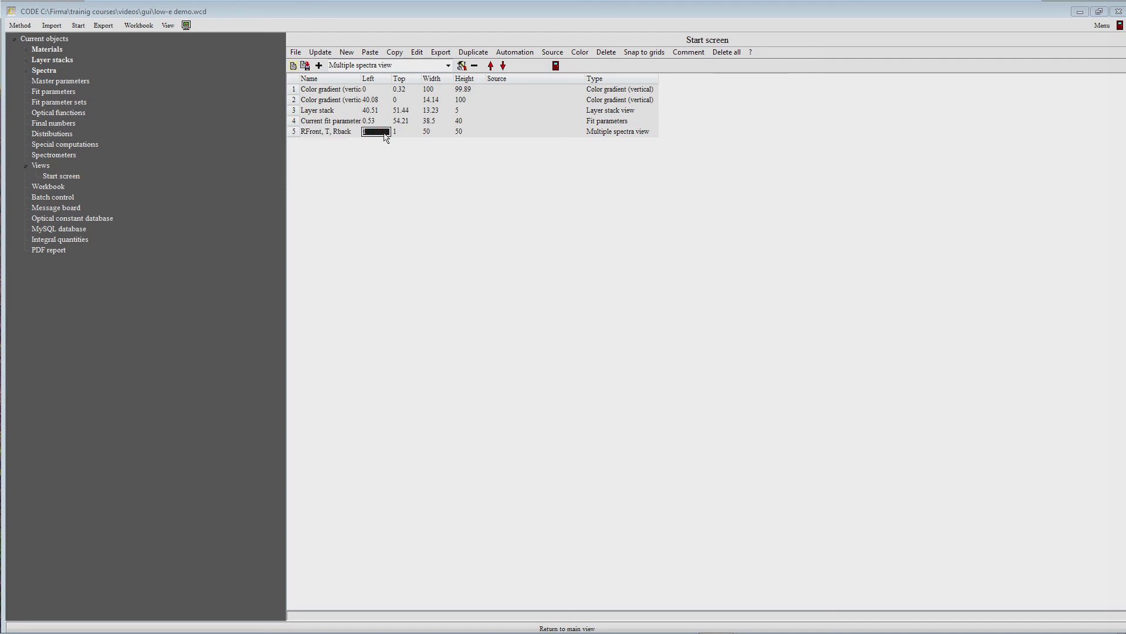
pyautogui.click(416, 52)
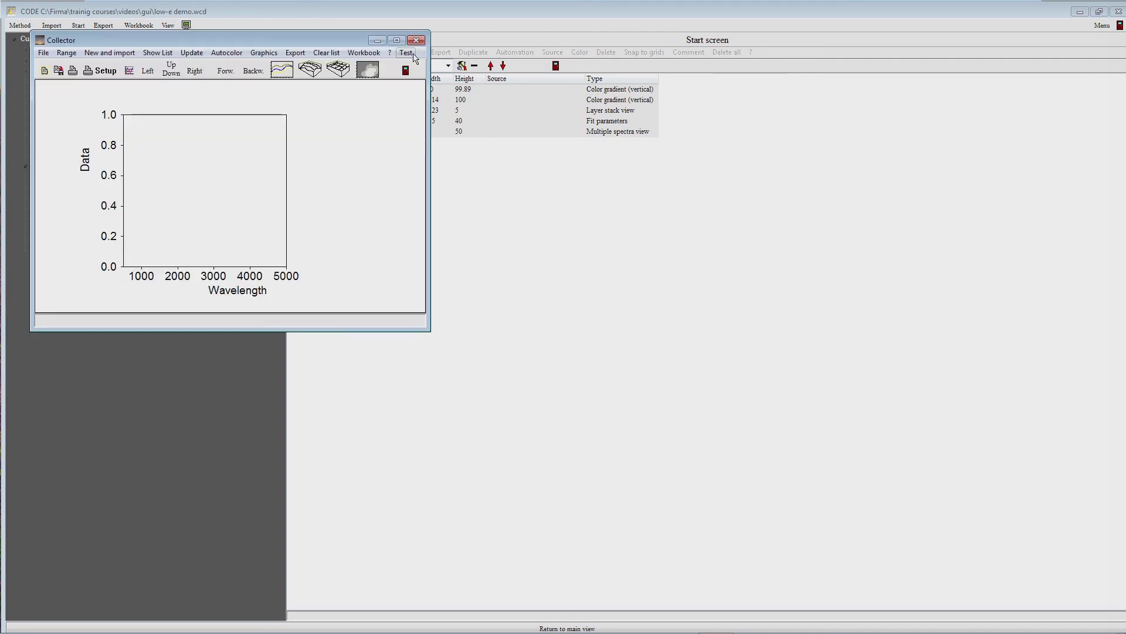
pyautogui.click(263, 53)
pyautogui.click(256, 41)
pyautogui.moveTo(255, 42); pyautogui.dragTo(489, 94)
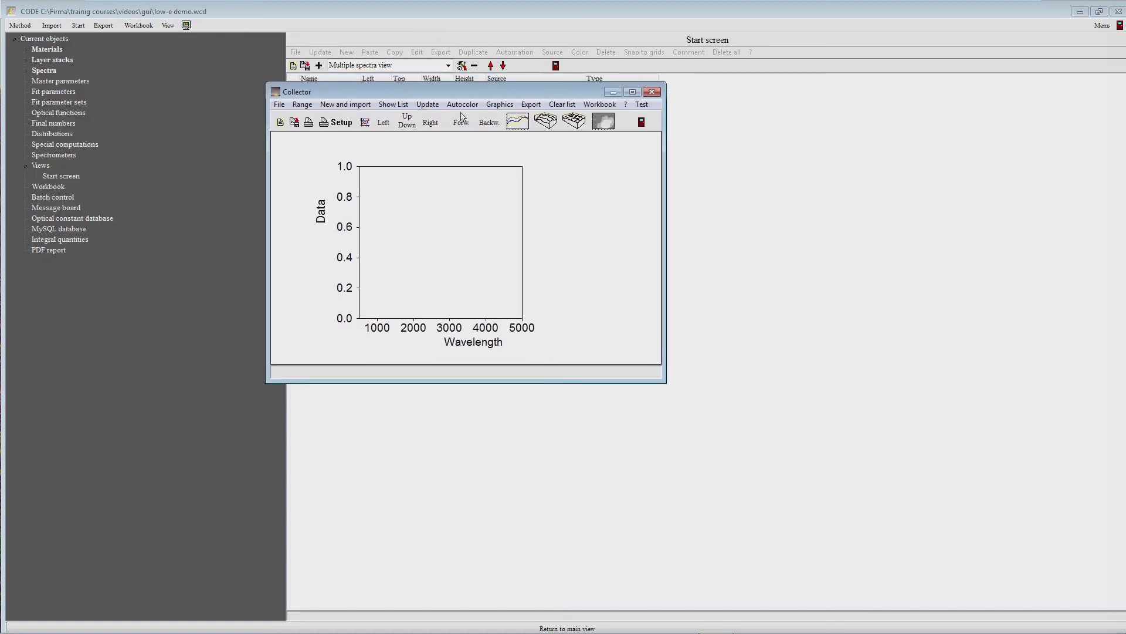
pyautogui.click(303, 104)
pyautogui.write('300')
pyautogui.press('Tab')
pyautogui.write('2500')
pyautogui.press('Tab')
pyautogui.press('Tab')
pyautogui.write('500')
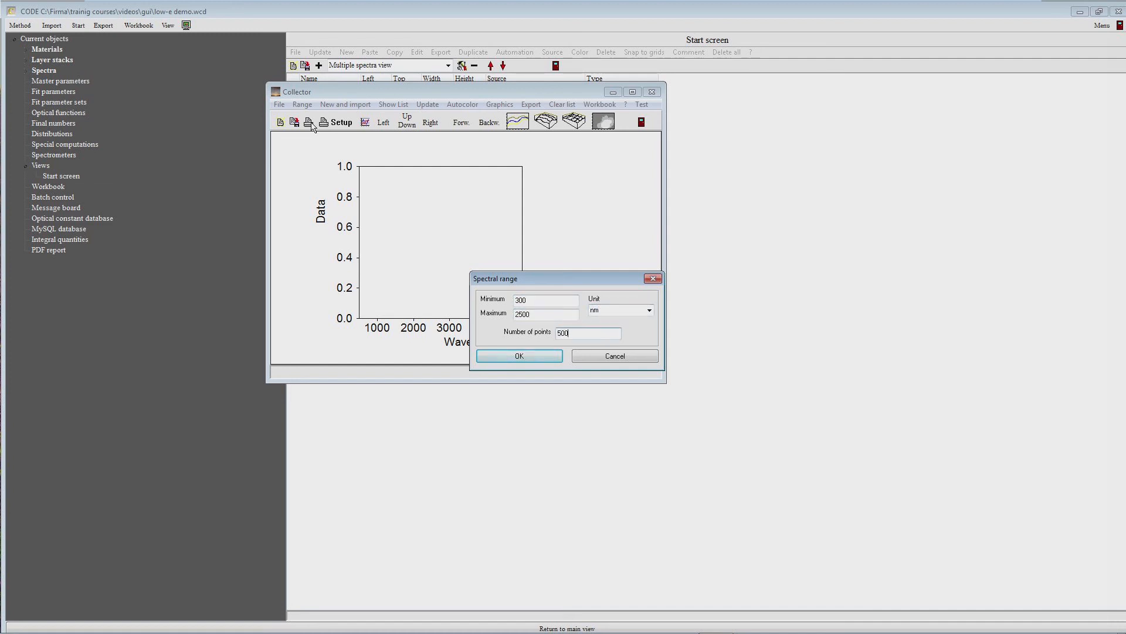
pyautogui.press('Return')
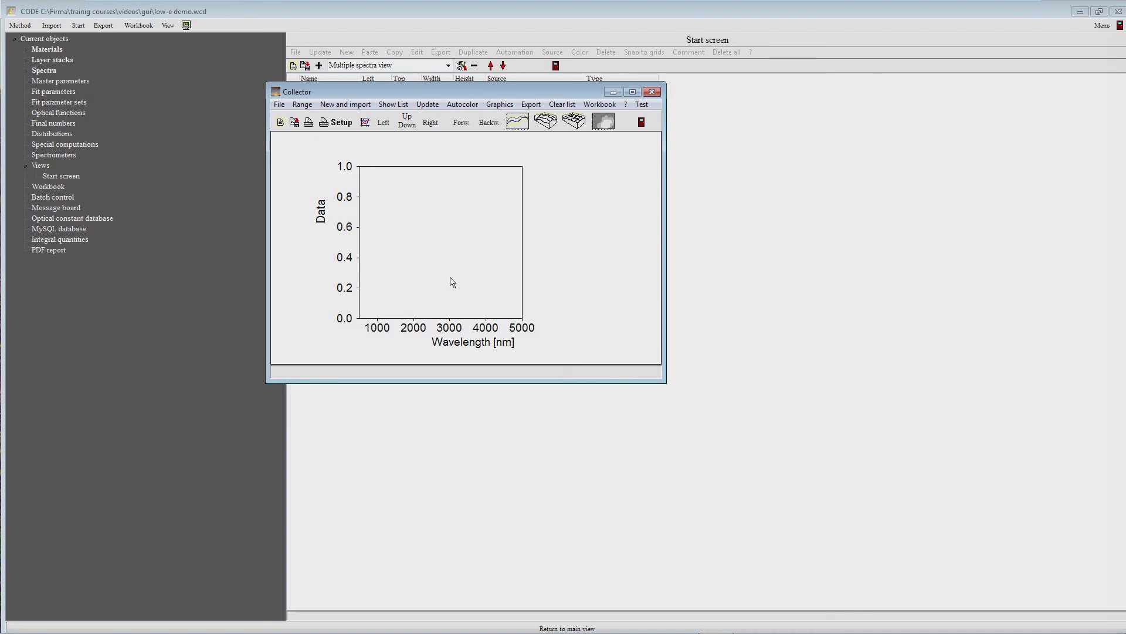
# Step: In the plot parameters, set the wavelength axis to minimum 300, maximum 2500, tick spacing 250 and text height 5
pyautogui.click(503, 106)
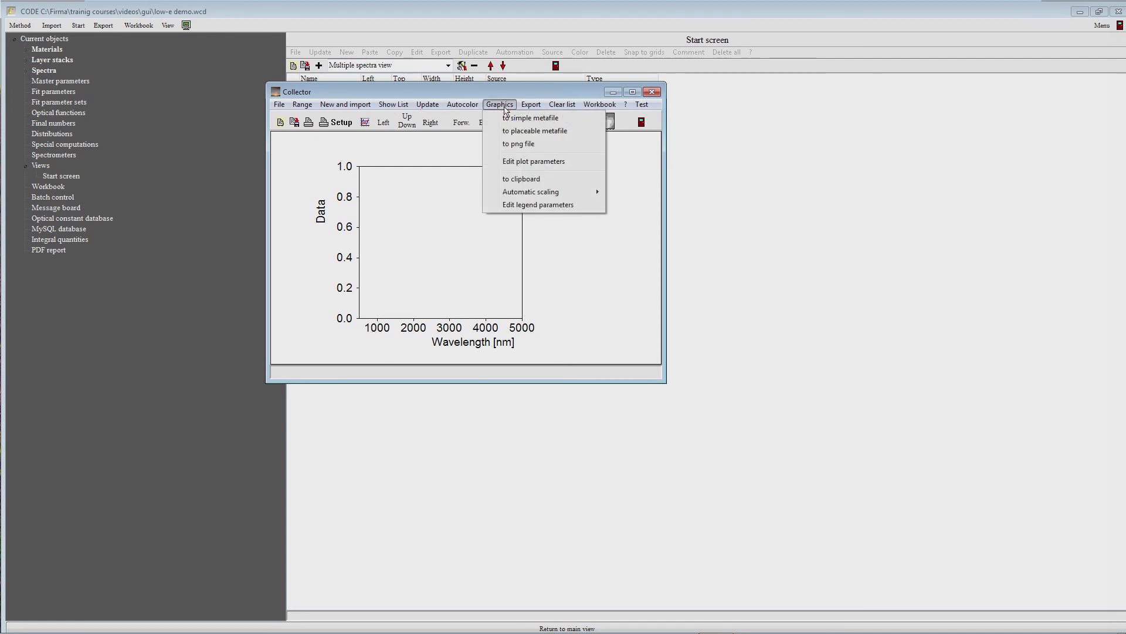
pyautogui.click(523, 161)
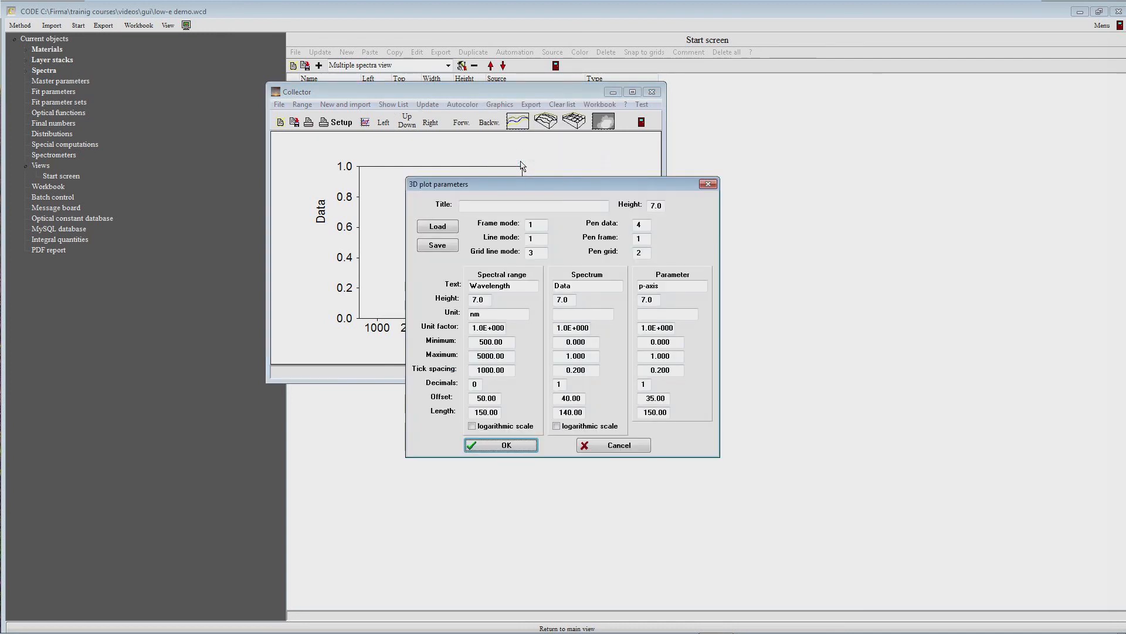
pyautogui.doubleClick(509, 342)
pyautogui.write('300')
pyautogui.press('Tab')
pyautogui.write('2500')
pyautogui.press('Tab')
pyautogui.write('250')
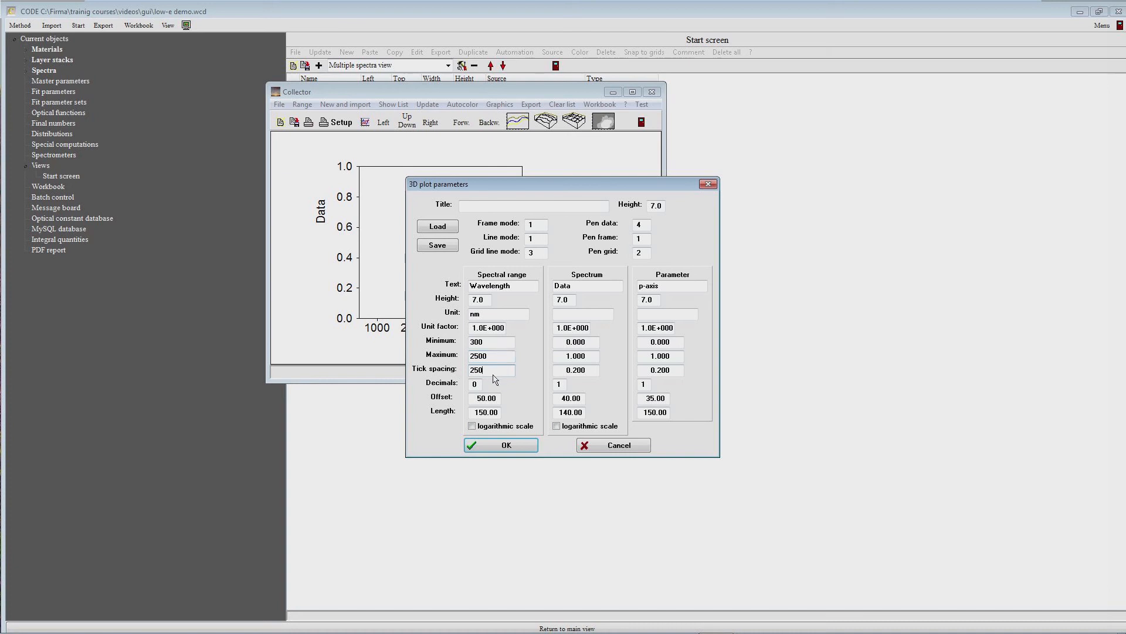
pyautogui.click(479, 301)
pyautogui.doubleClick(479, 301)
pyautogui.write('5')
# Step: Label the spectrum axis "Rfront, T, Rback" and set its text height to 5
pyautogui.doubleClick(577, 286)
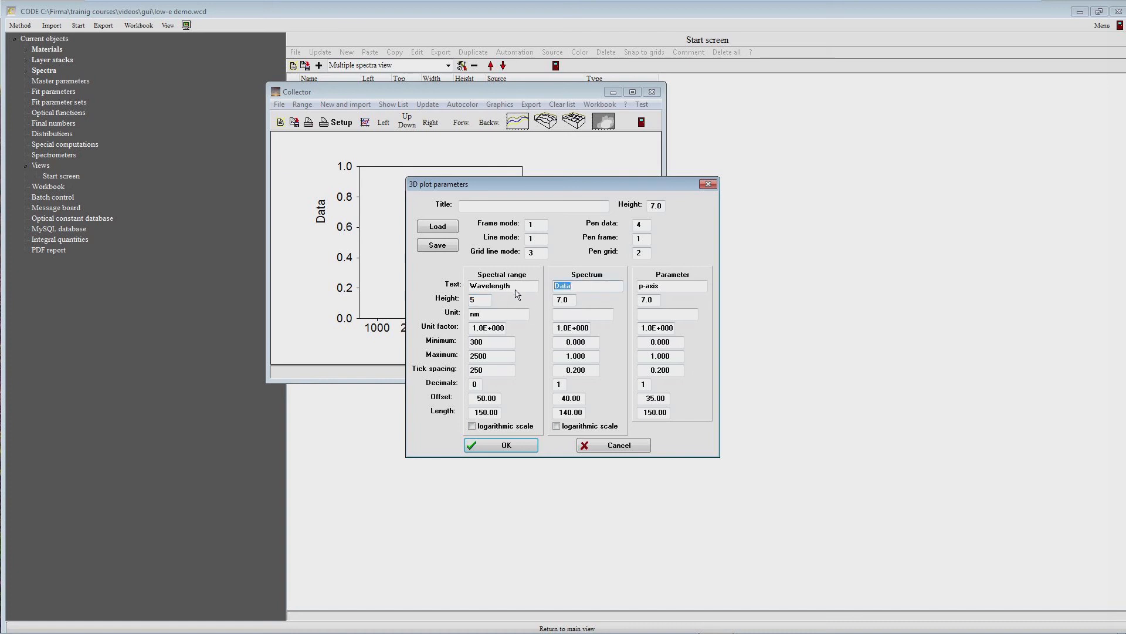
pyautogui.write('RFront, T, Rback')
pyautogui.press('BackSpace')
pyautogui.write('f')
pyautogui.doubleClick(564, 300)
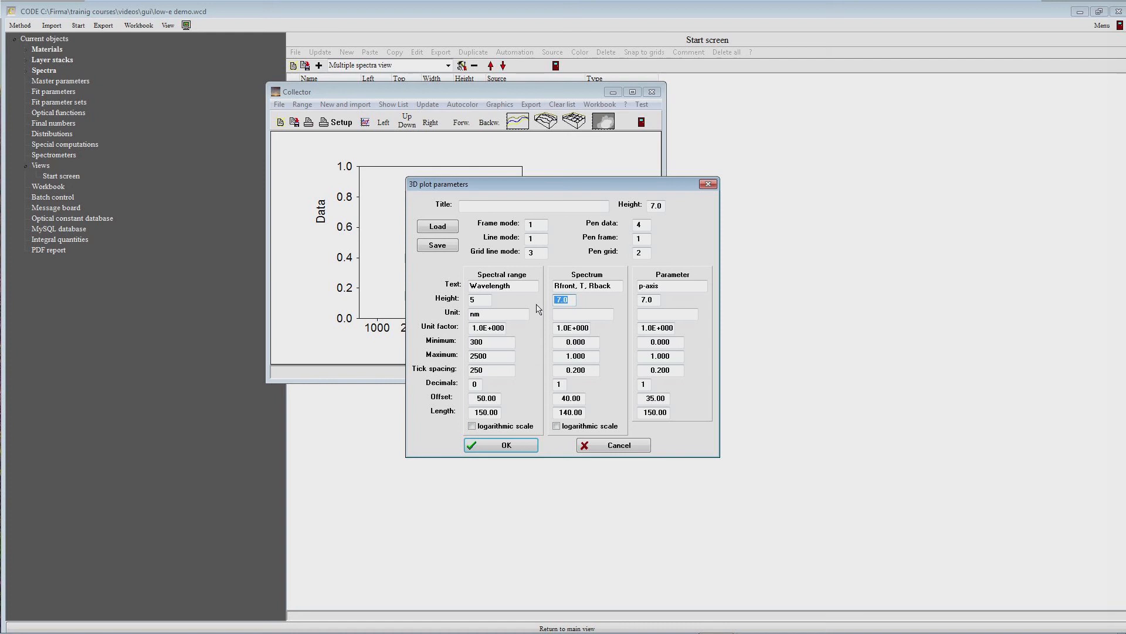
pyautogui.write('5')
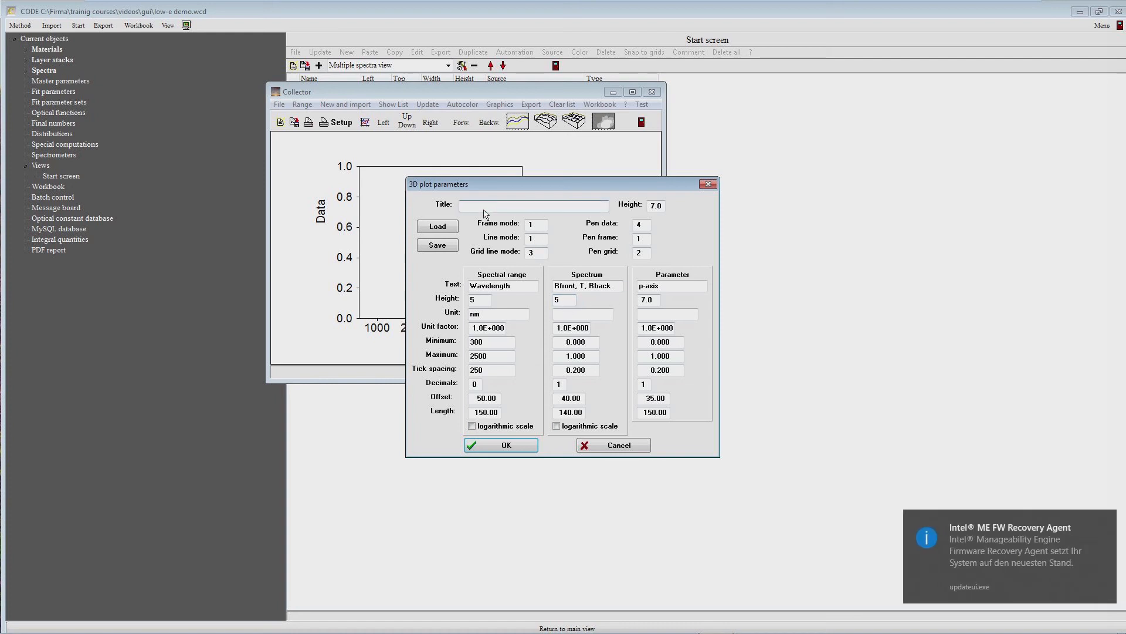
pyautogui.write('Spe')
pyautogui.press('BackSpace')
pyautogui.press('BackSpace')
pyautogui.press('BackSpace')
pyautogui.press('BackSpace')
pyautogui.press('BackSpace')
pyautogui.press('BackSpace')
# Step: Copy the spectrum axis text "Rfront, T, Rback" into the plot title and set the spectrum tick spacing to 0.1
pyautogui.moveTo(613, 287); pyautogui.dragTo(553, 286)
pyautogui.hotkey('ctrl', 'c')
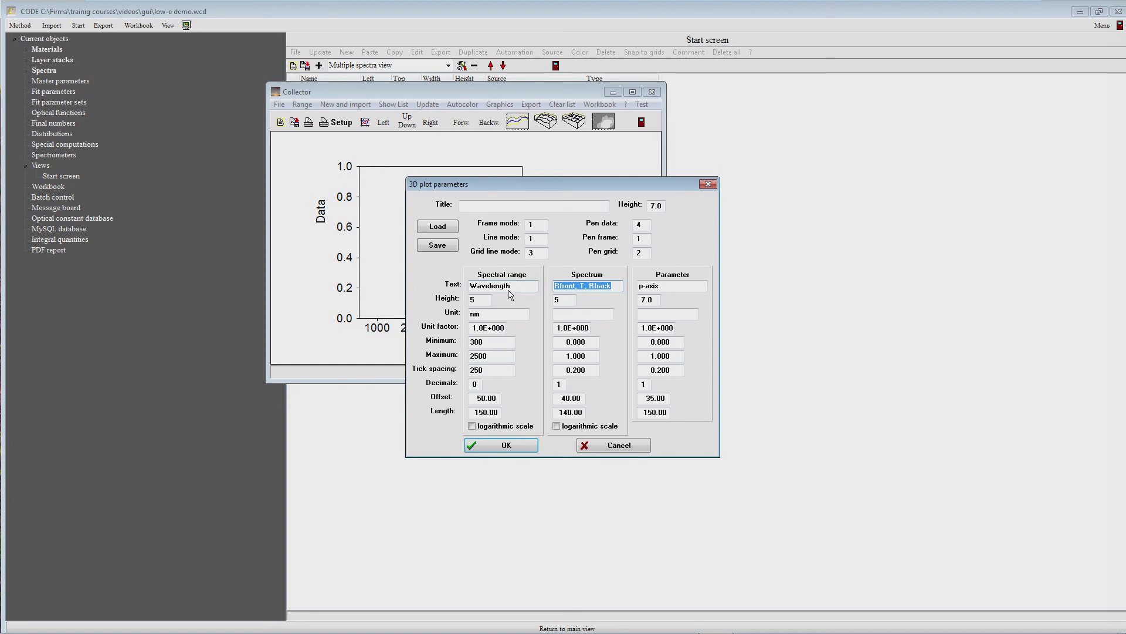
pyautogui.click(500, 207)
pyautogui.hotkey('ctrl', 'v')
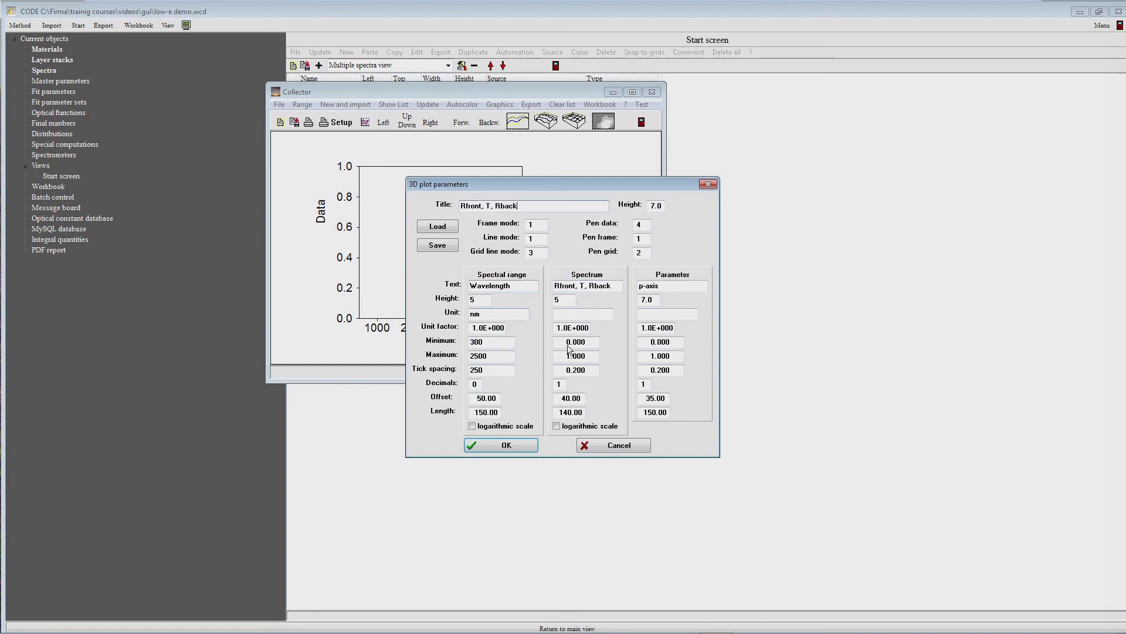
pyautogui.moveTo(599, 370); pyautogui.dragTo(528, 372)
pyautogui.write('0.1')
# Step: Set frame mode to 3, grid line mode to 1 and the grid pen to 8, apply the plot parameters and close the Collector window
pyautogui.moveTo(545, 225); pyautogui.dragTo(524, 229)
pyautogui.write('3')
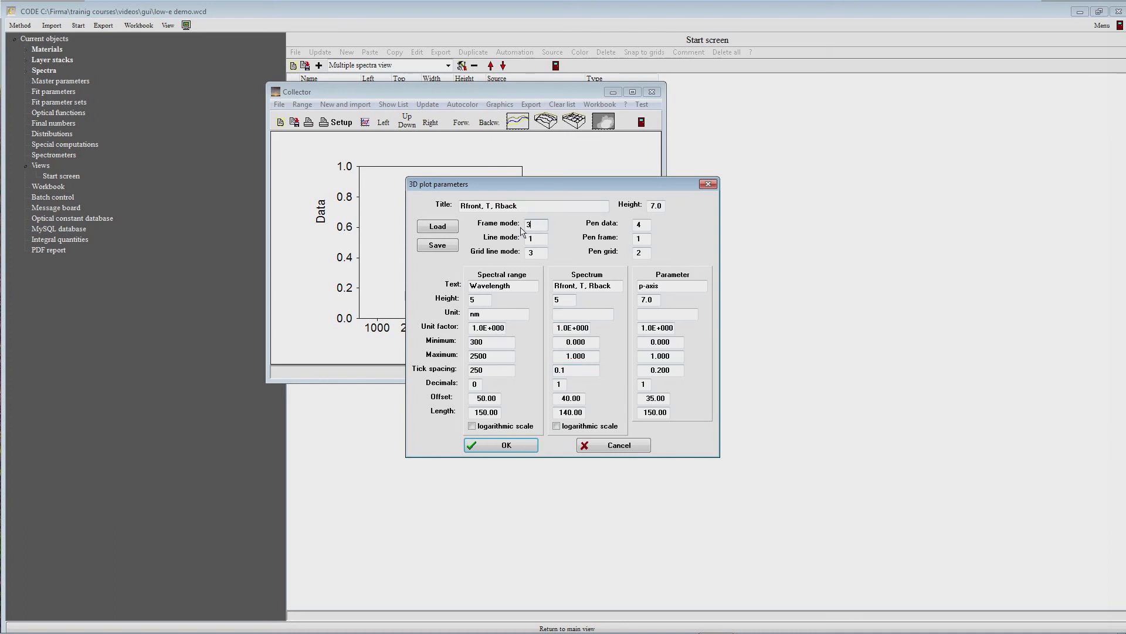
pyautogui.moveTo(541, 252); pyautogui.dragTo(526, 254)
pyautogui.write('1')
pyautogui.moveTo(643, 254); pyautogui.dragTo(610, 256)
pyautogui.write('8')
pyautogui.click(506, 446)
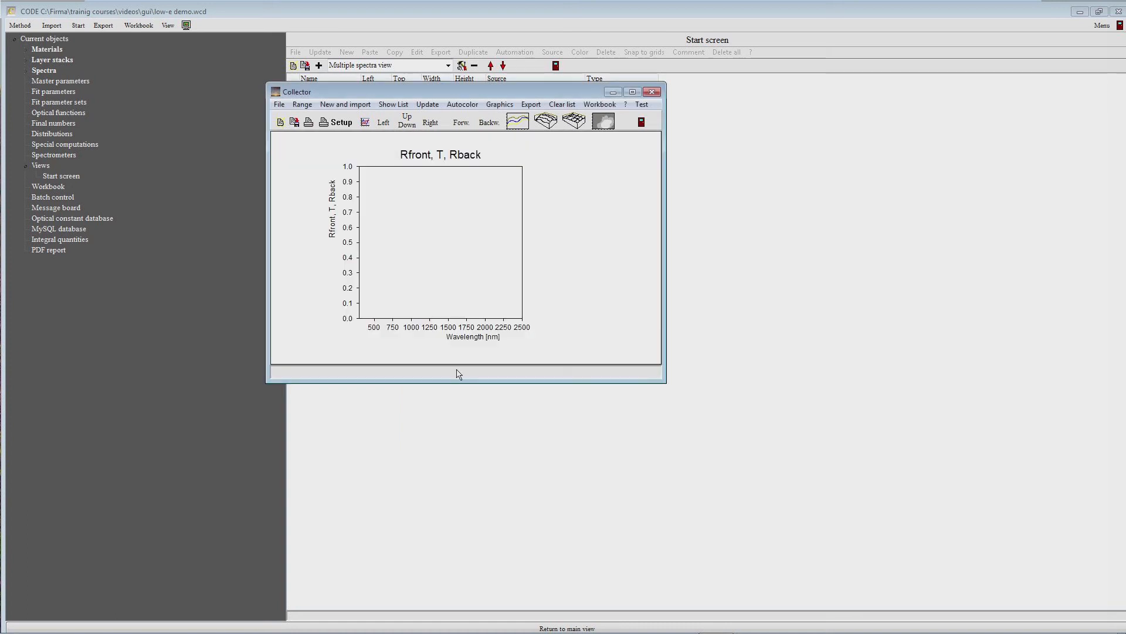
pyautogui.click(652, 92)
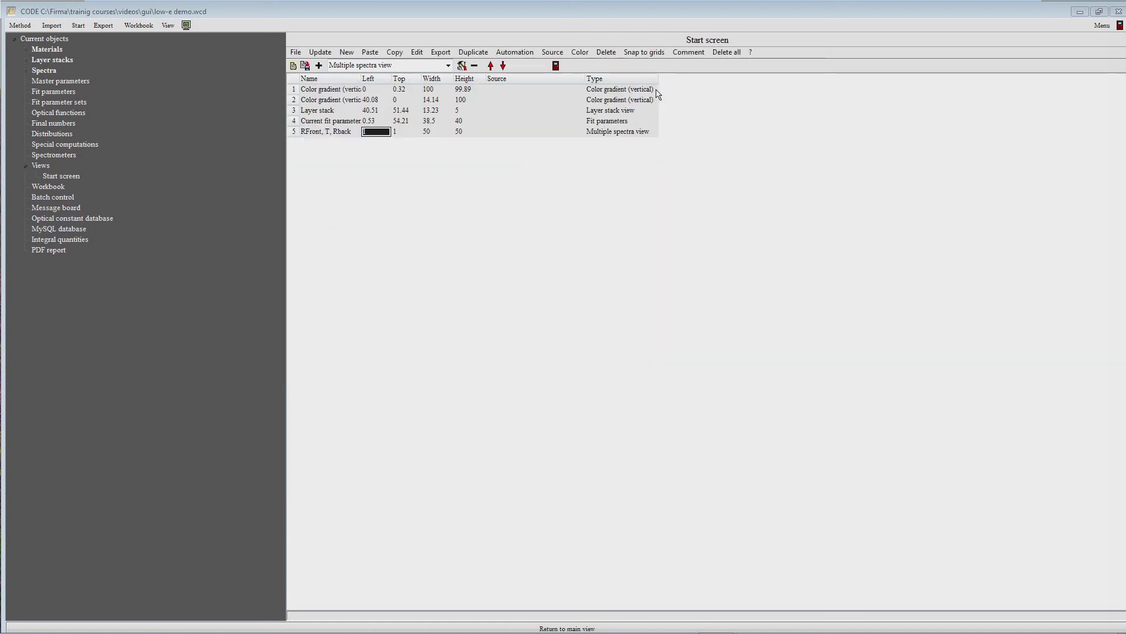
# Step: In the main view, move the Rfront, T, Rback plot to the empty area beside the layer stack, sized about 54 wide by 50 high
pyautogui.click(367, 629)
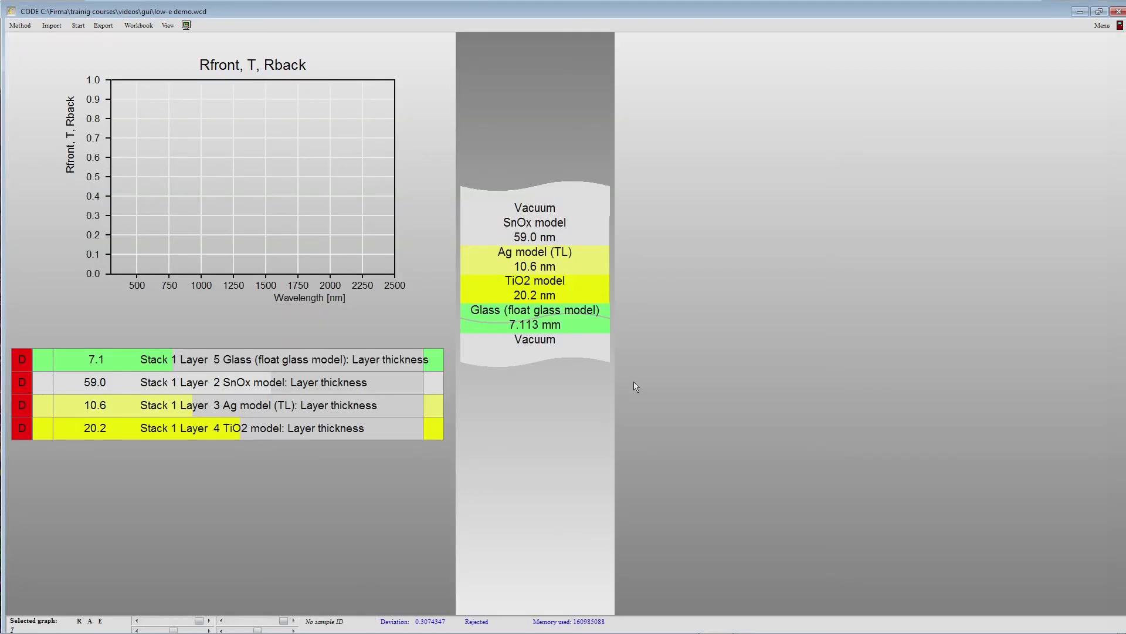
pyautogui.moveTo(183, 160); pyautogui.dragTo(786, 215)
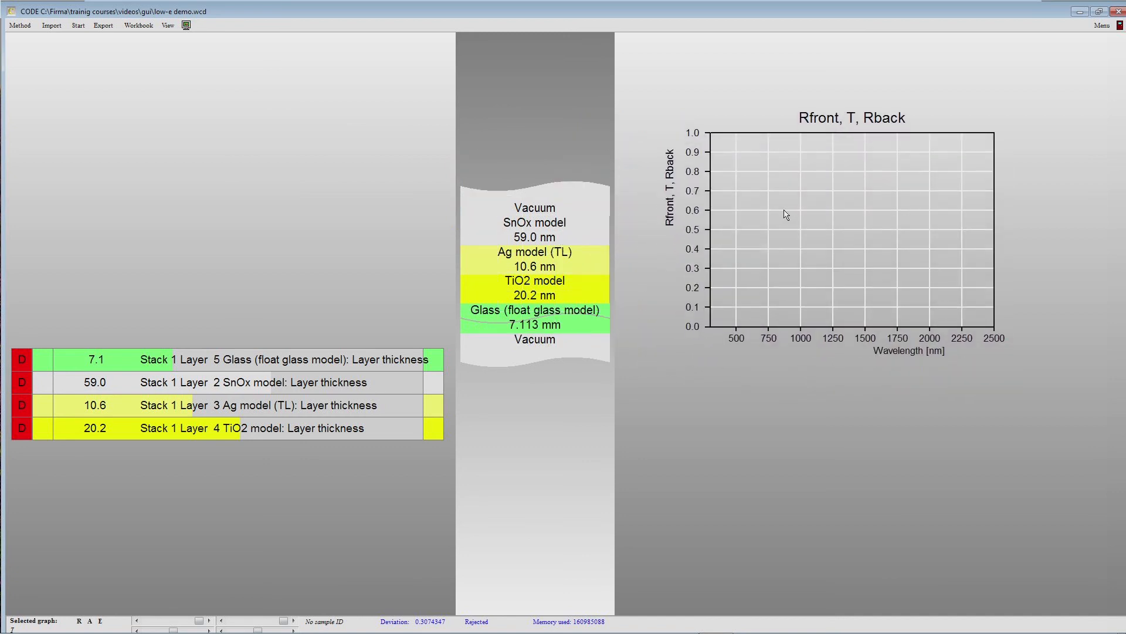
pyautogui.moveTo(884, 255); pyautogui.dragTo(1015, 277)
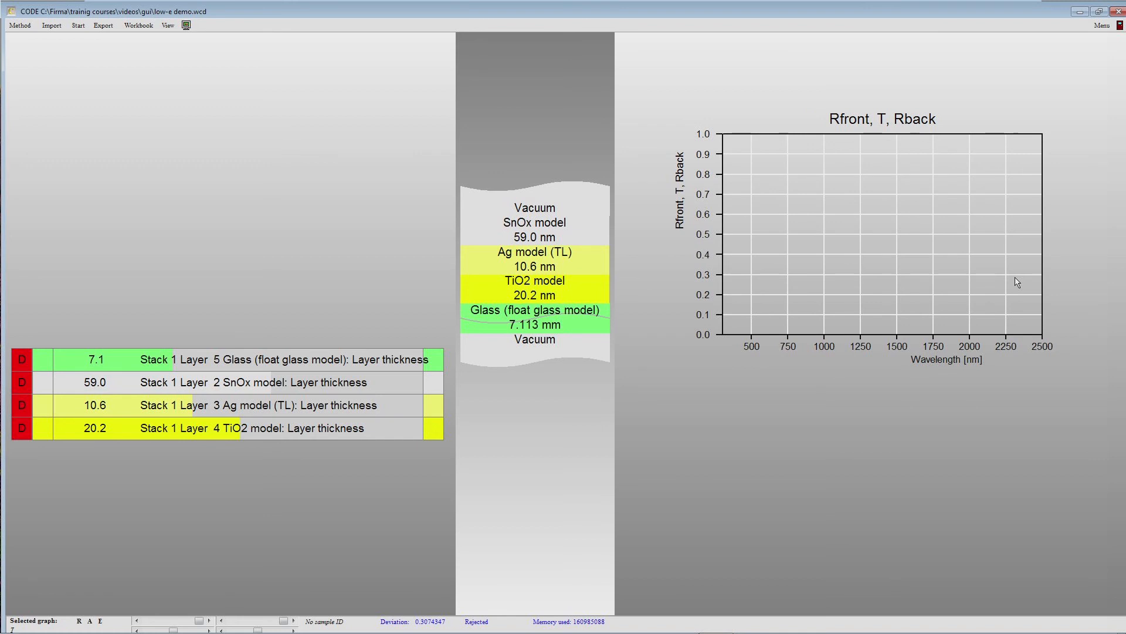
pyautogui.scroll(-1, 933, 272)
pyautogui.moveTo(946, 230); pyautogui.dragTo(937, 266)
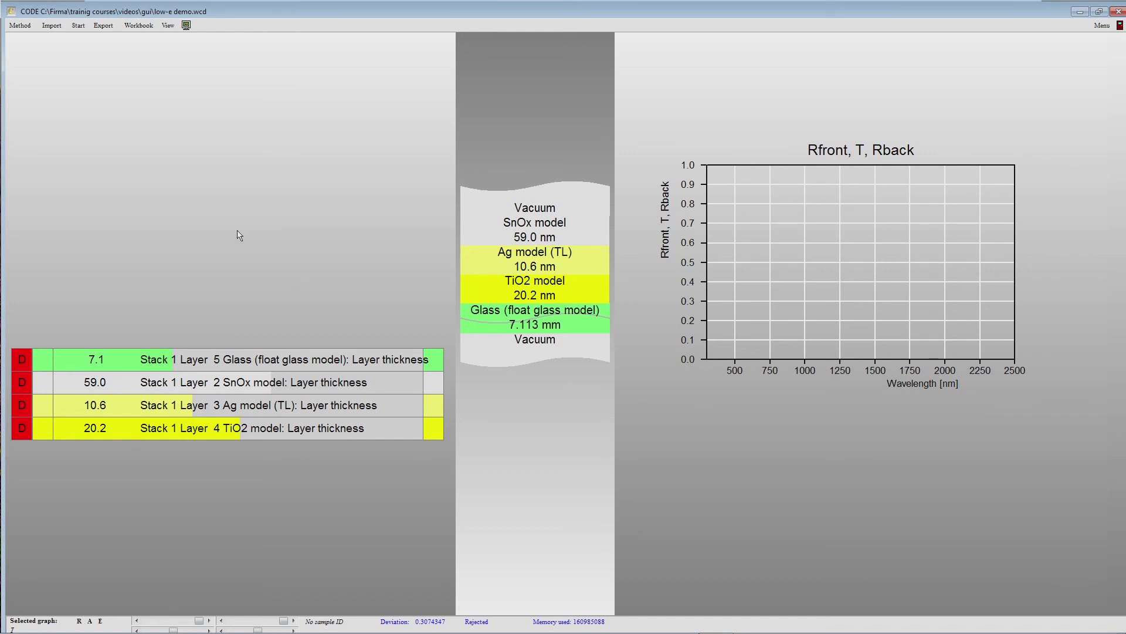
# Step: Assign the R and T spectra to the RFront, T, Rback view in the Start screen list and open that view
pyautogui.press('F7')
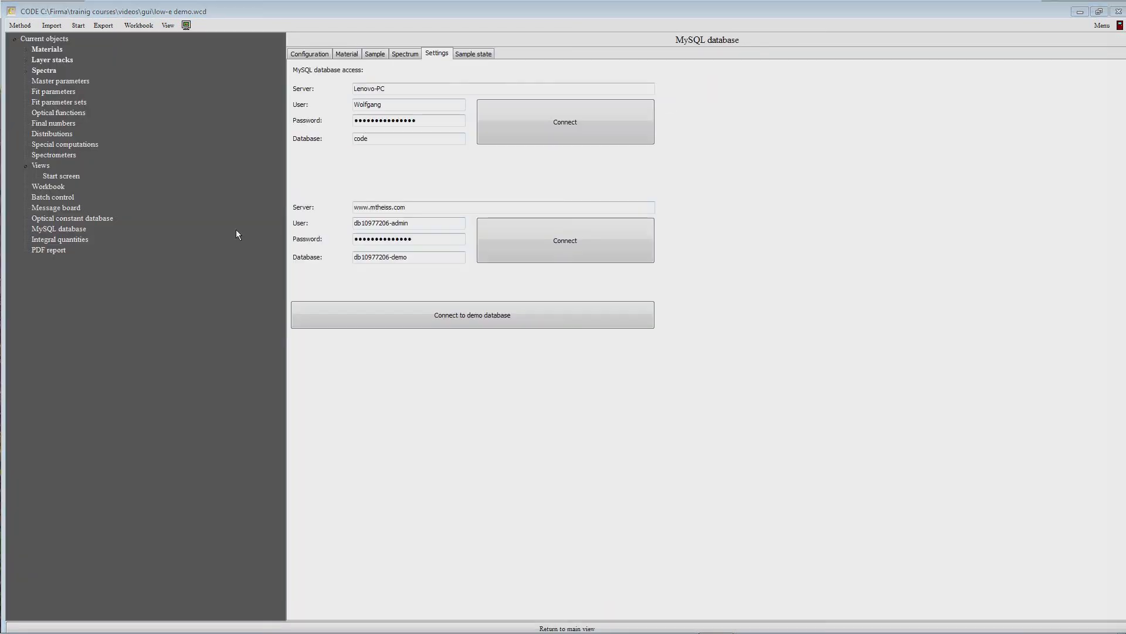
pyautogui.click(61, 176)
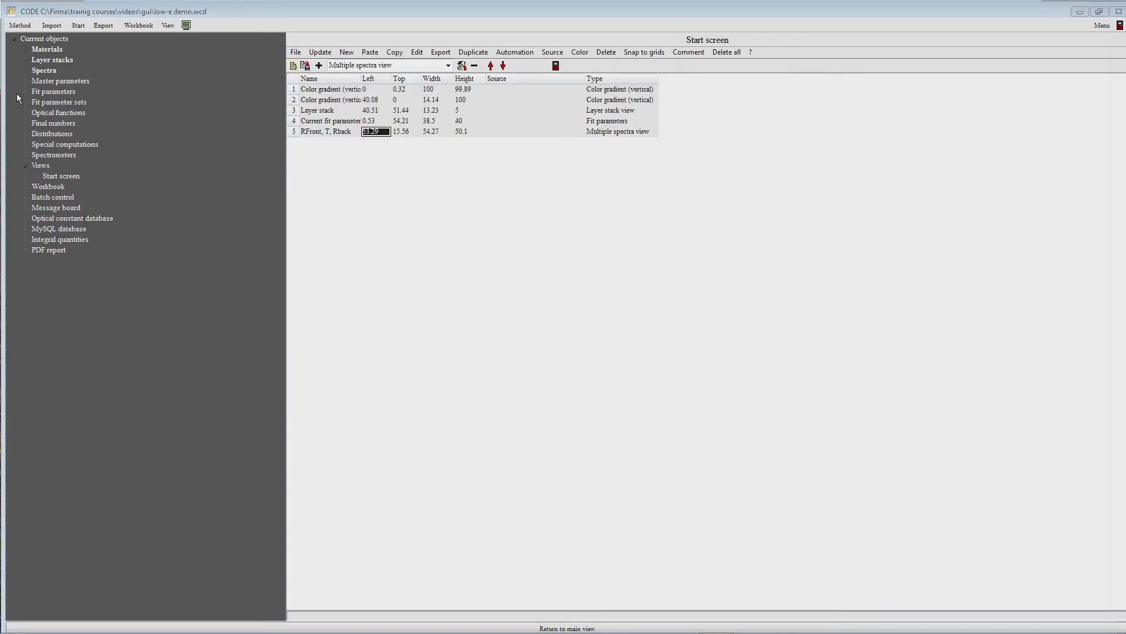
pyautogui.click(24, 71)
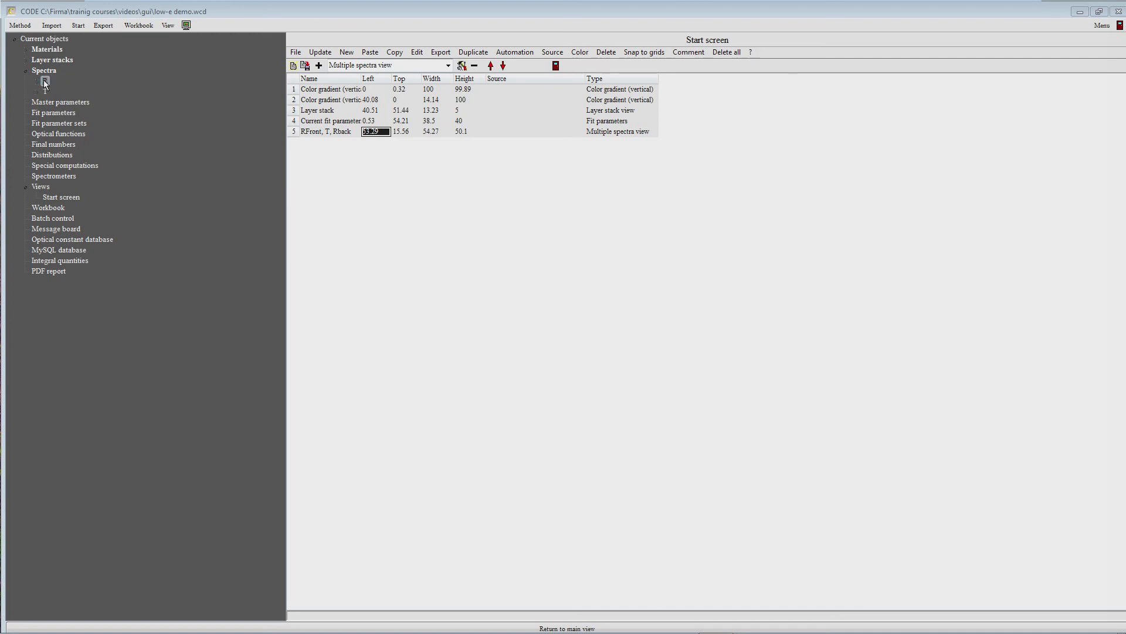
pyautogui.doubleClick(335, 136)
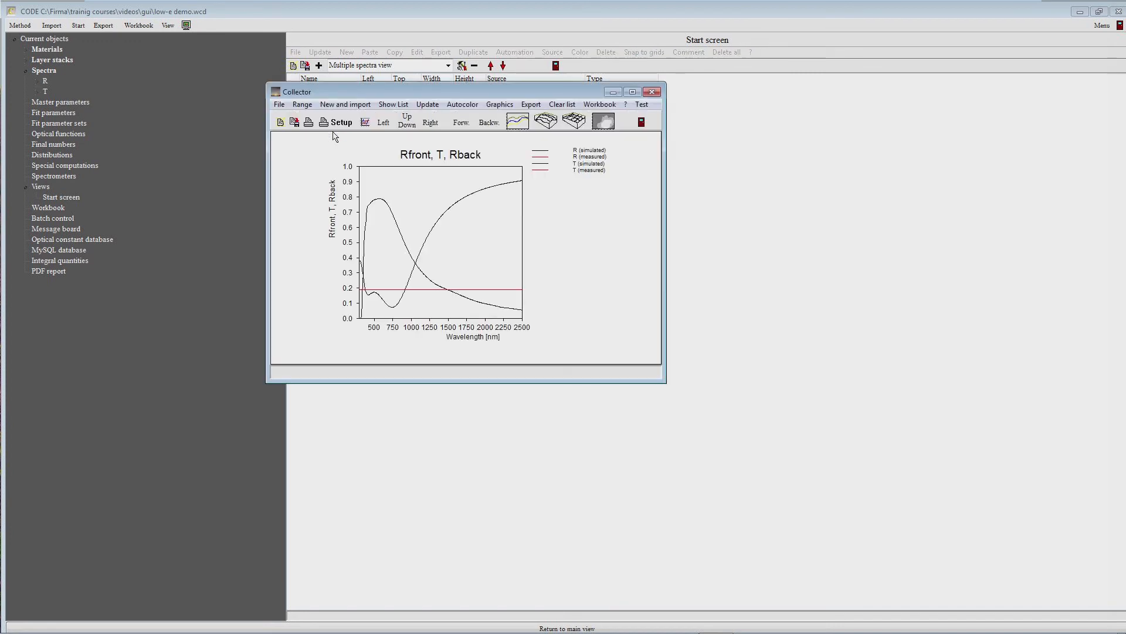
# Step: Enlarge the Collector window and open its list of spectra, placed so the plot stays in sight
pyautogui.moveTo(422, 93); pyautogui.dragTo(326, 52)
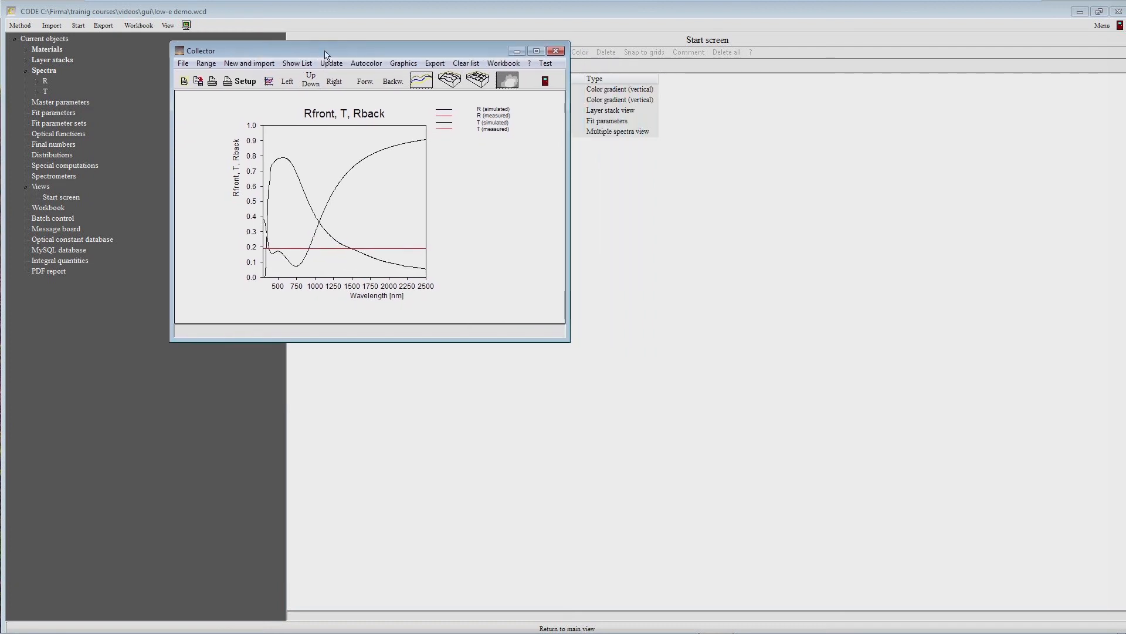
pyautogui.moveTo(568, 341); pyautogui.dragTo(795, 511)
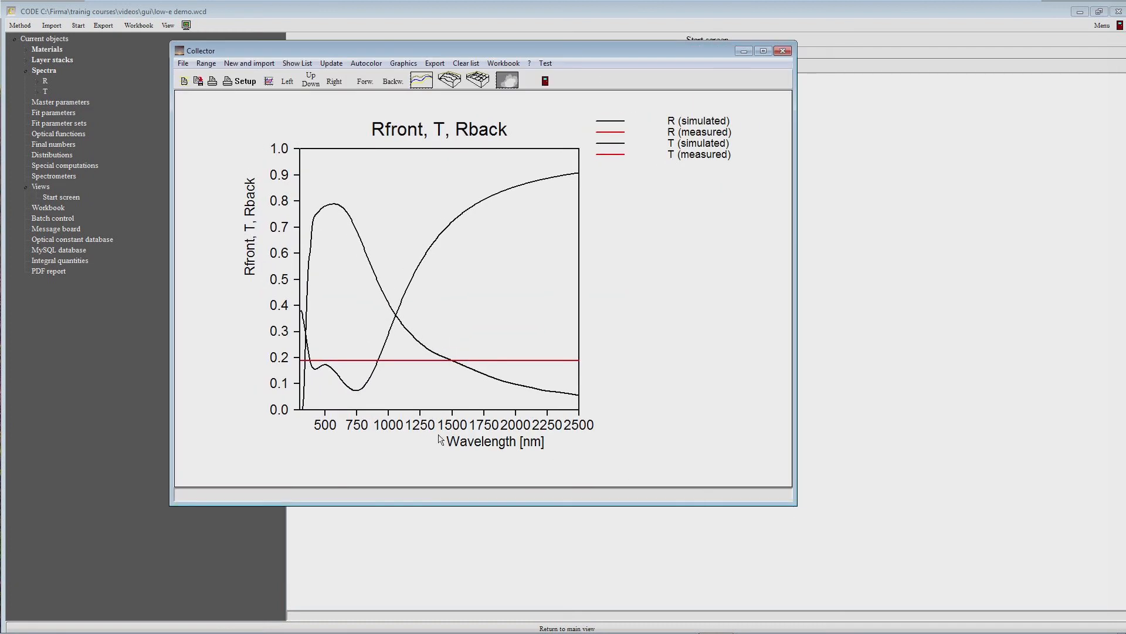
pyautogui.click(297, 63)
pyautogui.moveTo(266, 55); pyautogui.dragTo(663, 217)
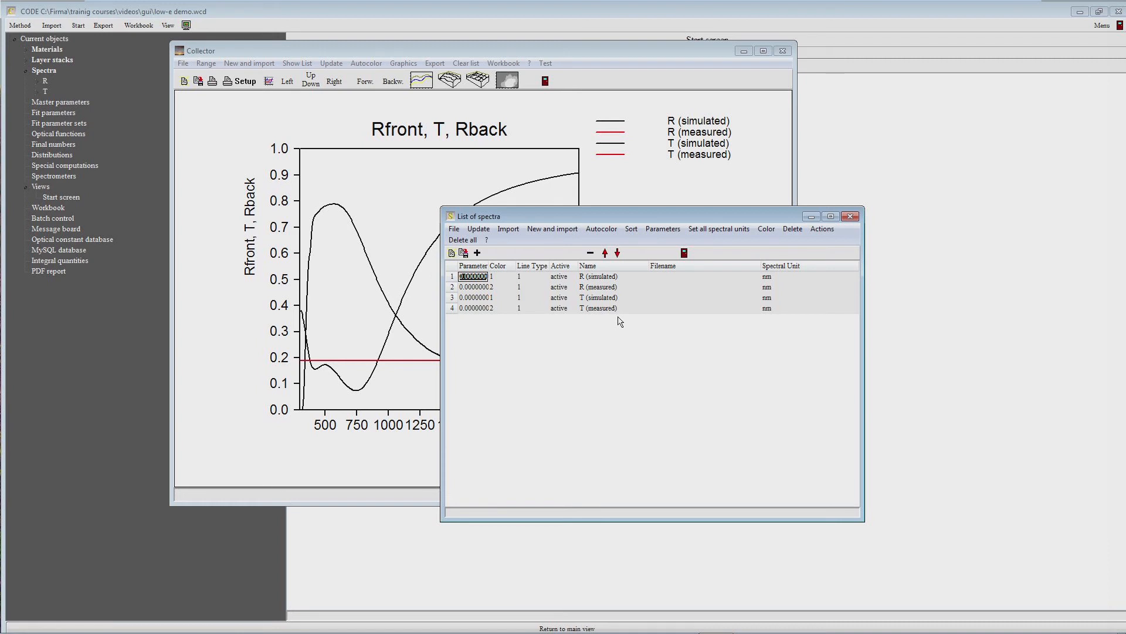
pyautogui.moveTo(565, 219); pyautogui.dragTo(674, 217)
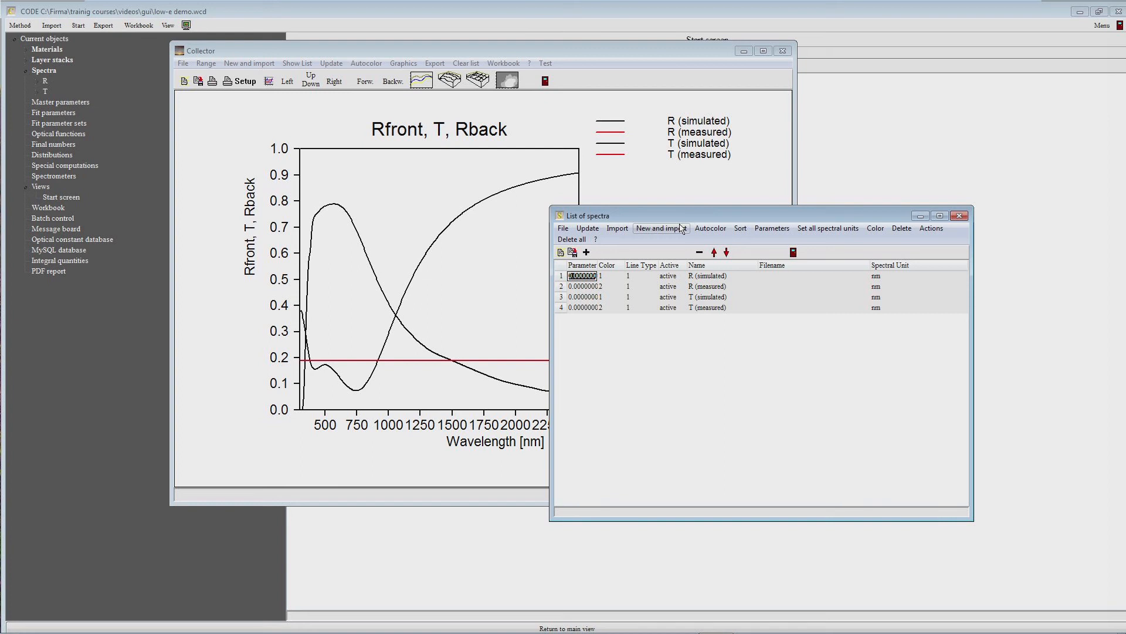
# Step: Delete the R (measured) and T (measured) entries from the list of spectra
pyautogui.press('Tab')
pyautogui.press('Tab')
pyautogui.press('Tab')
pyautogui.press('Tab')
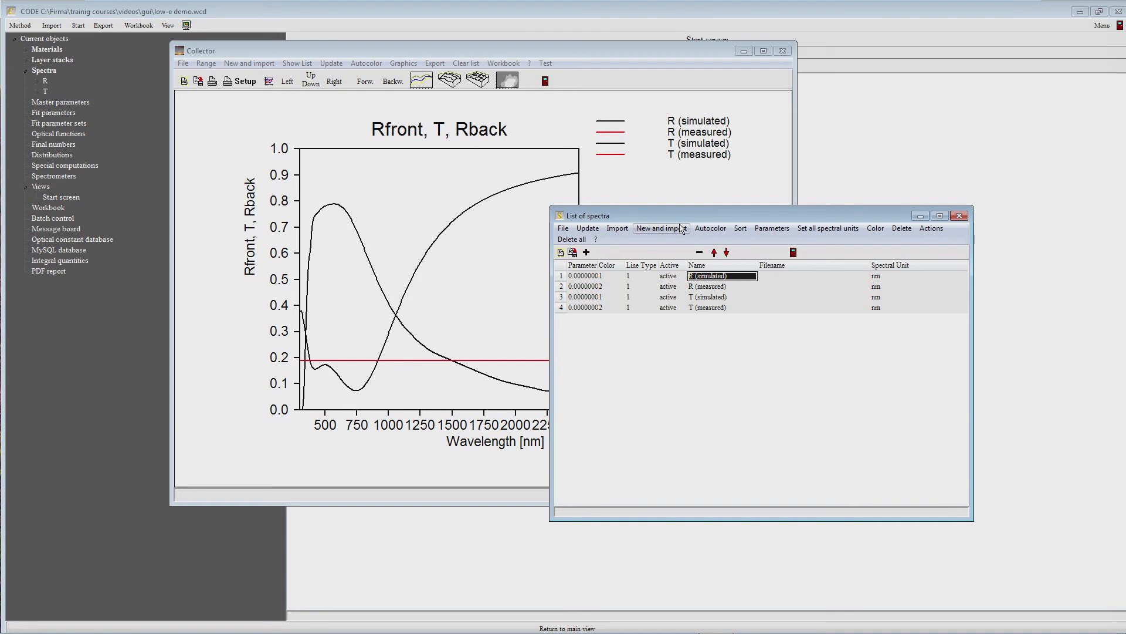
pyautogui.press('Down')
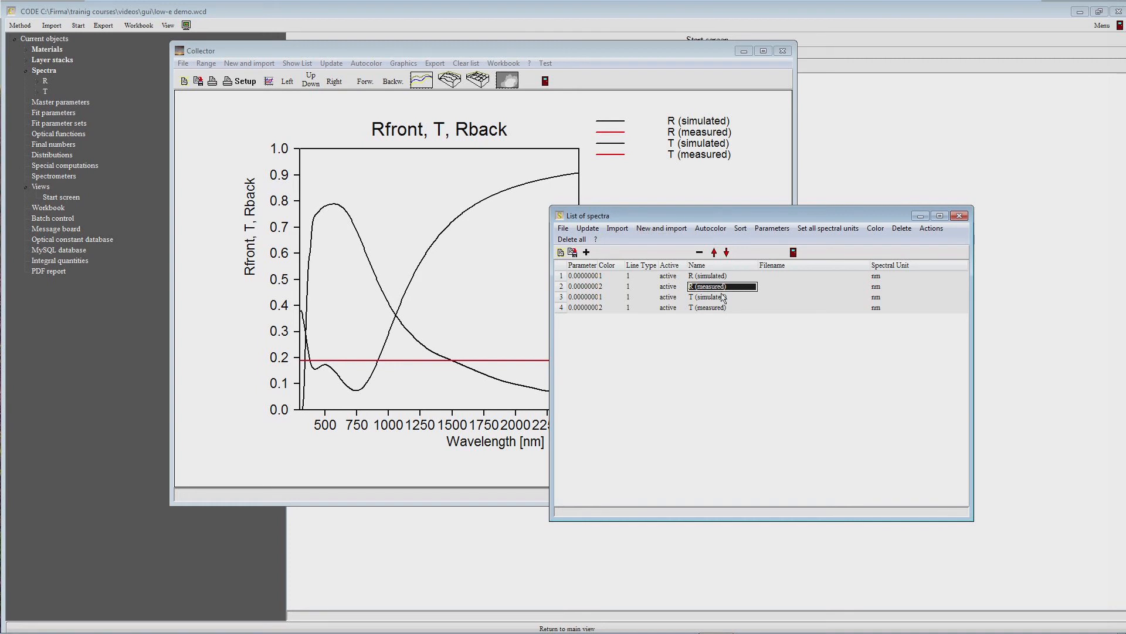
pyautogui.click(701, 253)
pyautogui.click(701, 253)
# Step: Set the color of R (simulated) to 2 and of T (simulated) to 4, and update the Collector plot
pyautogui.press('Left')
pyautogui.press('Left')
pyautogui.press('Up')
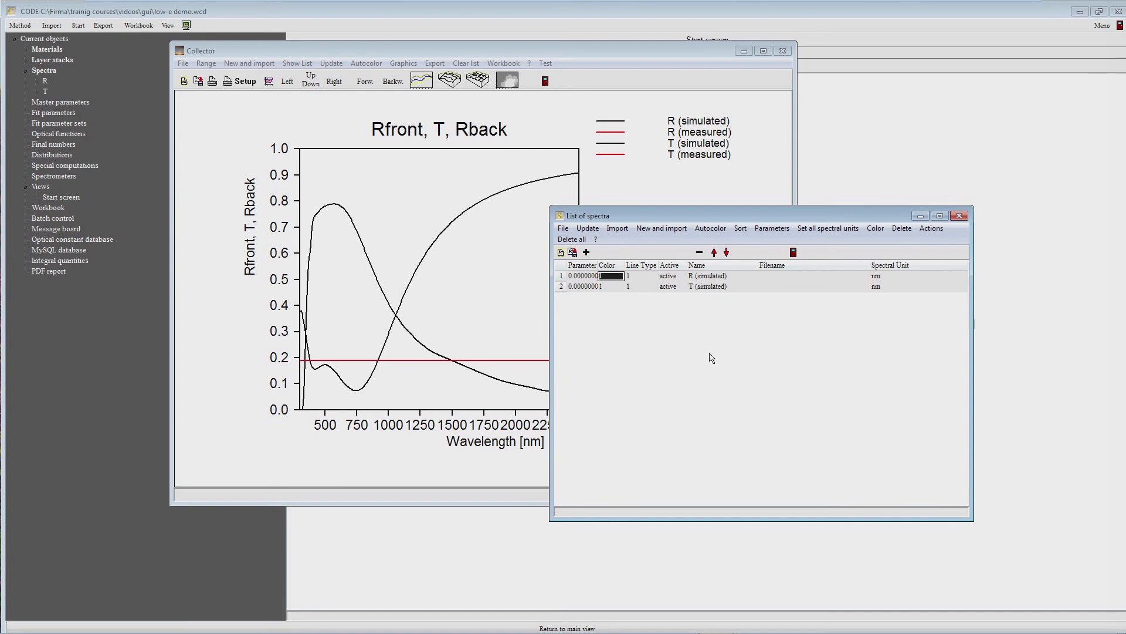
pyautogui.write('2')
pyautogui.press('Down')
pyautogui.write('4')
pyautogui.press('Up')
pyautogui.click(585, 232)
pyautogui.click(455, 285)
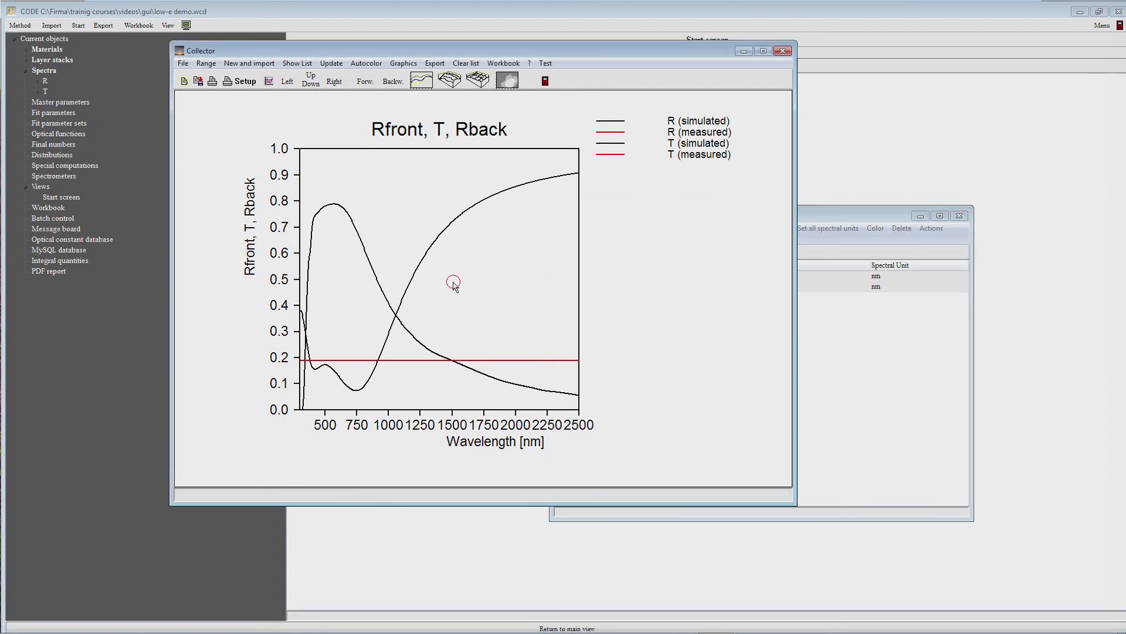
pyautogui.click(330, 64)
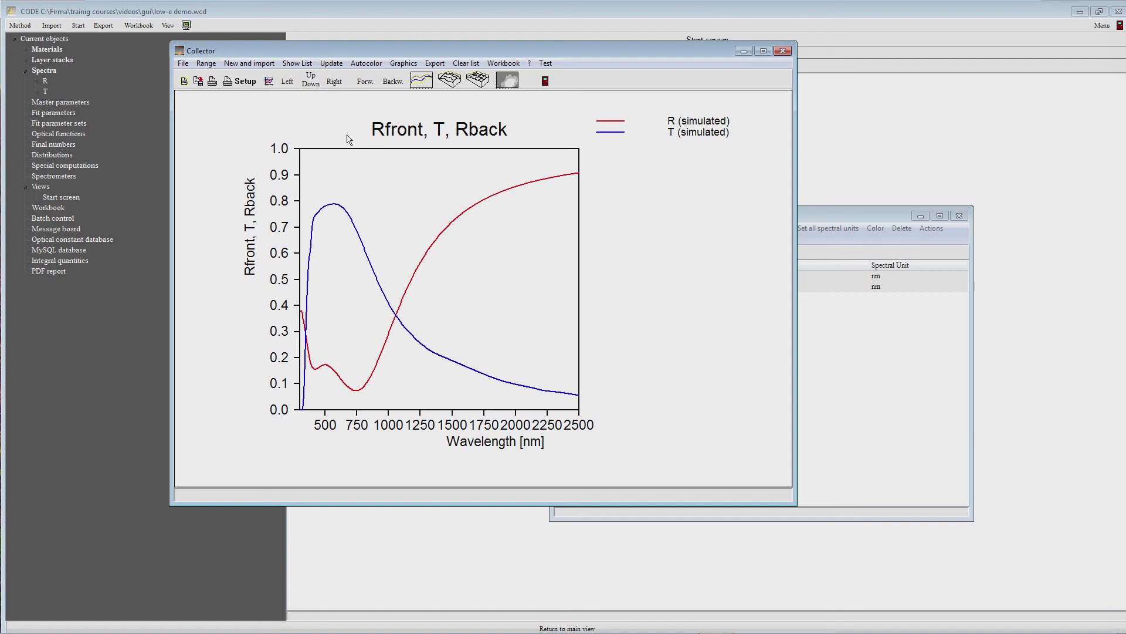
# Step: Set the length of the spectral range axis to 200 in the plot parameters
pyautogui.click(403, 65)
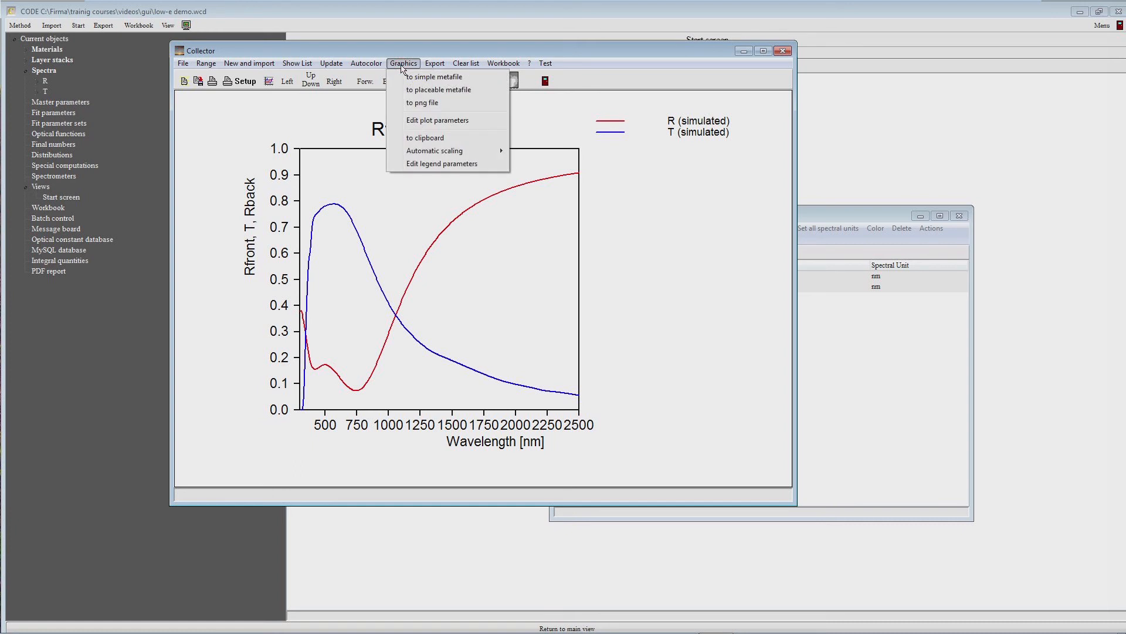
pyautogui.click(414, 121)
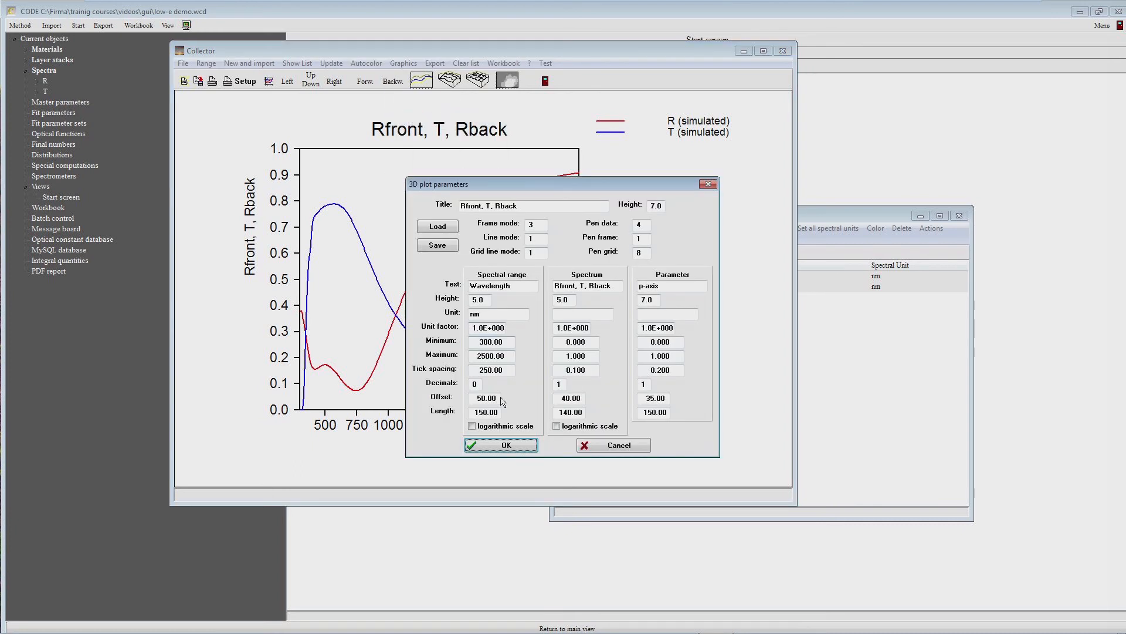
pyautogui.moveTo(484, 417); pyautogui.dragTo(444, 416)
pyautogui.write('20')
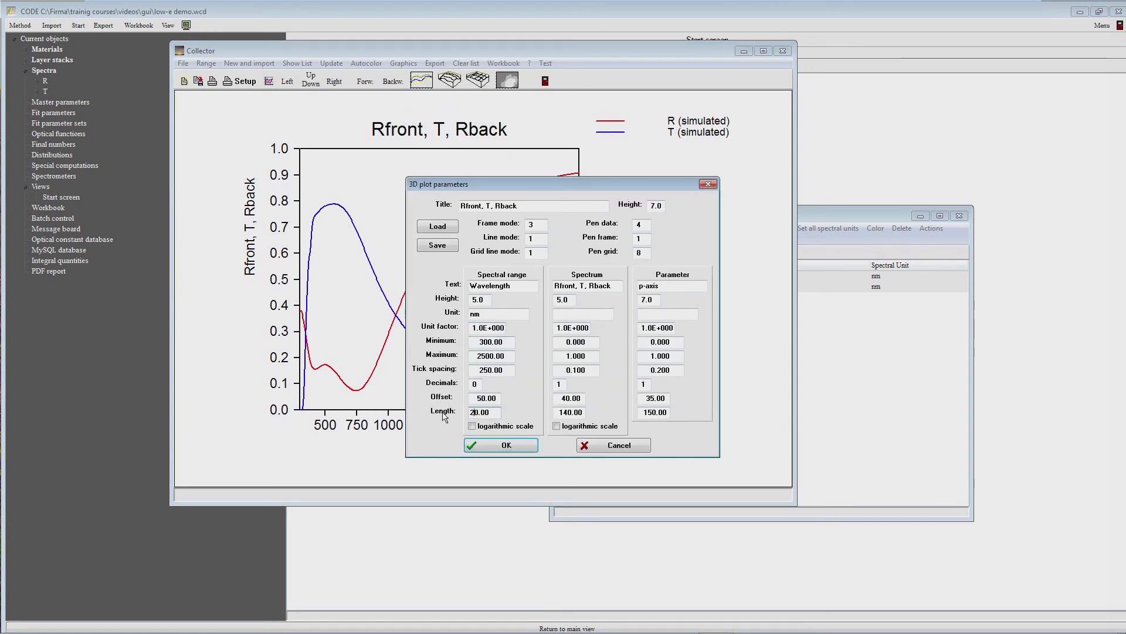
pyautogui.click(507, 445)
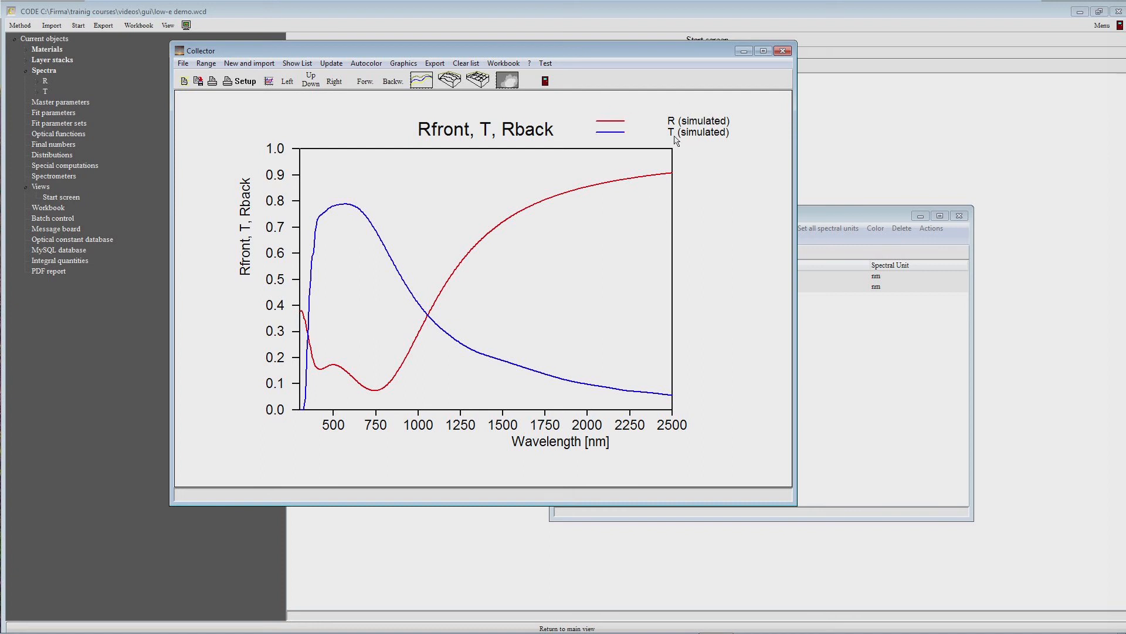
# Step: Set the legend's top position to 180 mm and its left position to 100 mm
pyautogui.click(404, 63)
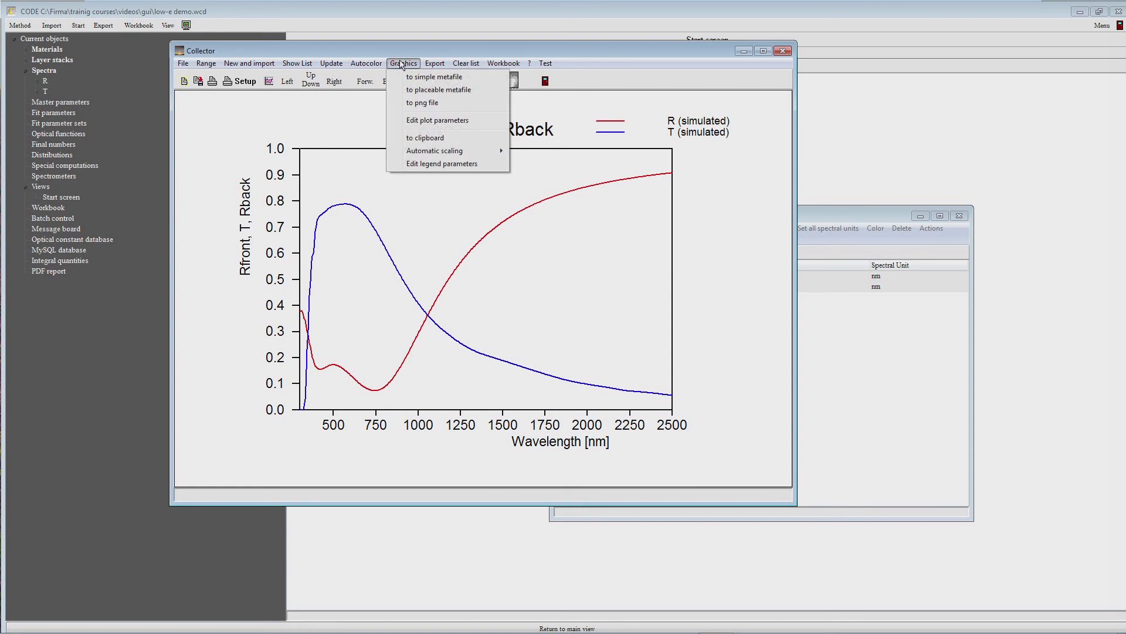
pyautogui.click(441, 165)
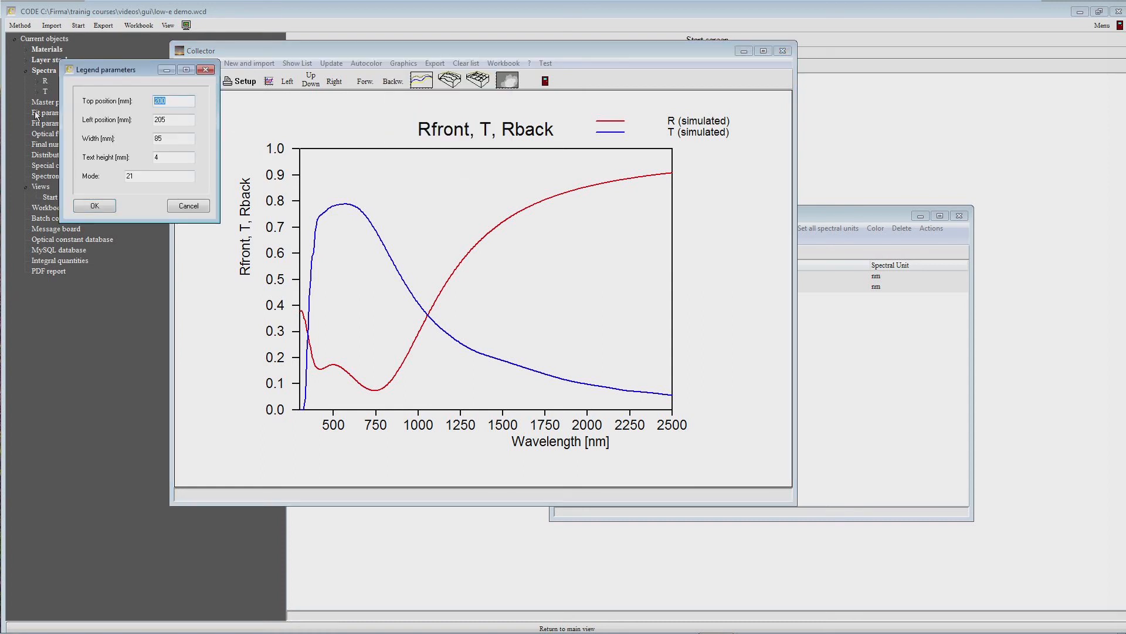
pyautogui.write('180')
pyautogui.press('Tab')
pyautogui.write('100')
pyautogui.click(113, 206)
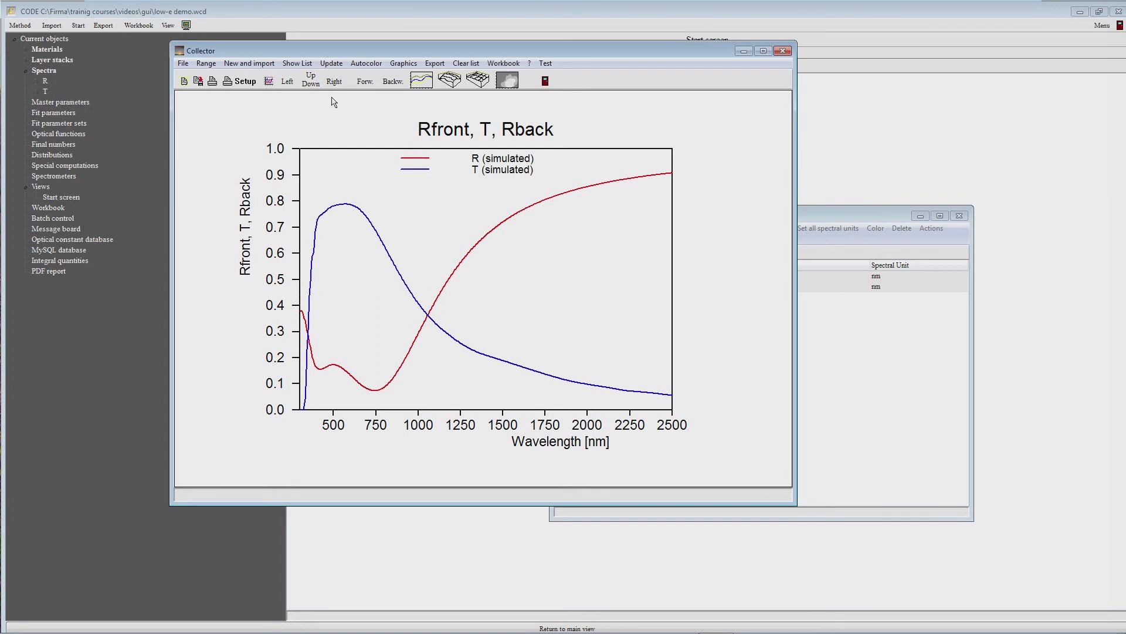
# Step: Set the plot title's text height to 5 and close the Collector window
pyautogui.click(413, 65)
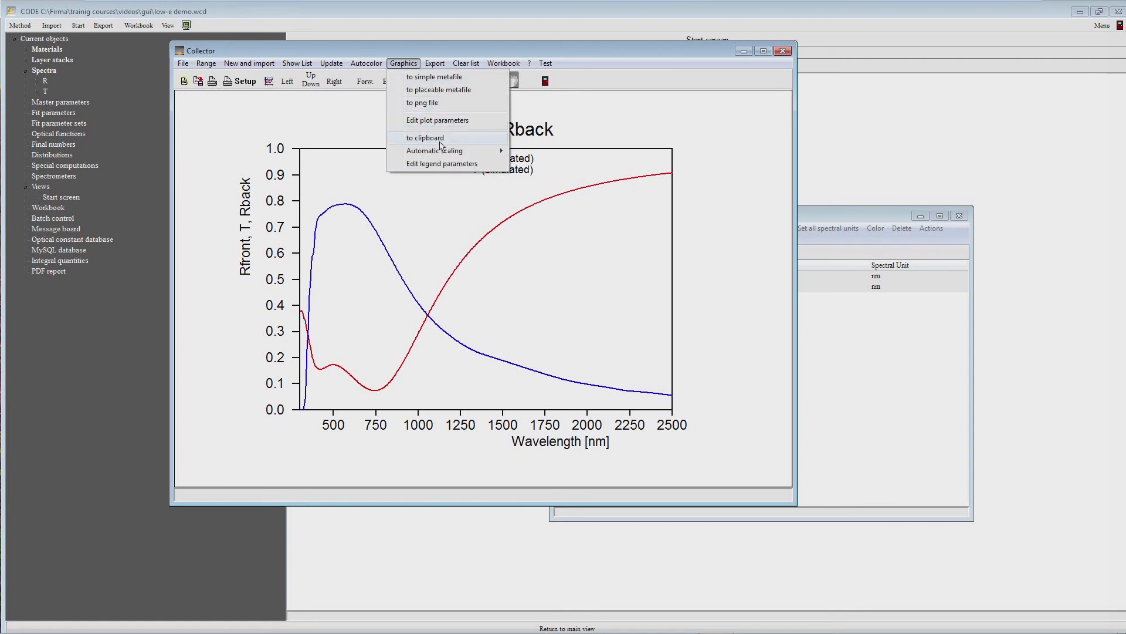
pyautogui.click(436, 122)
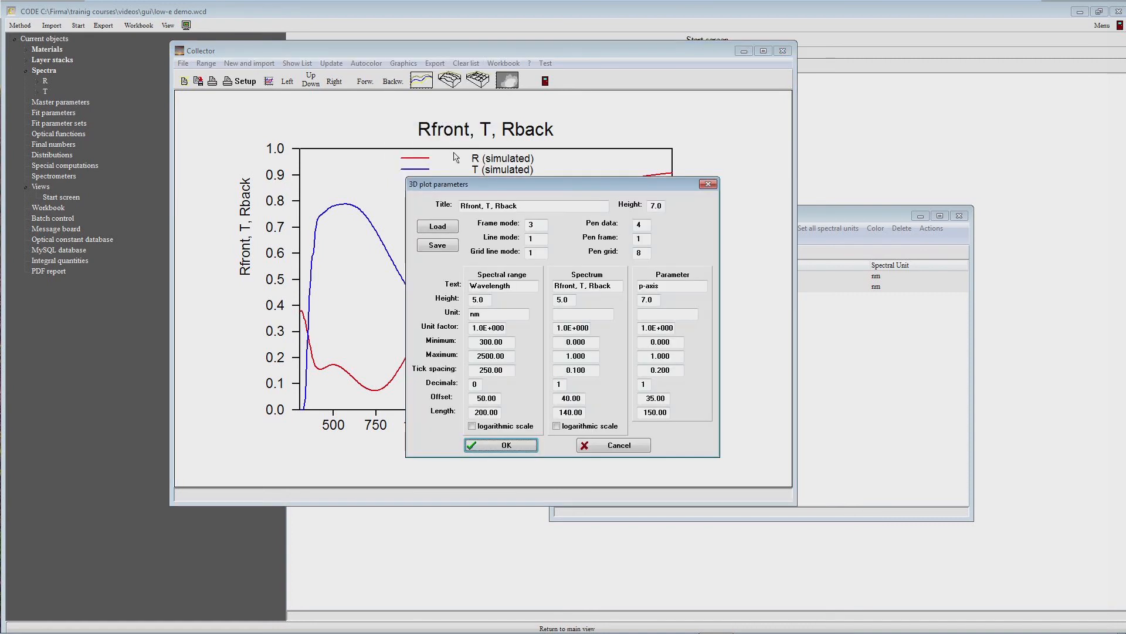
pyautogui.doubleClick(659, 206)
pyautogui.write('5')
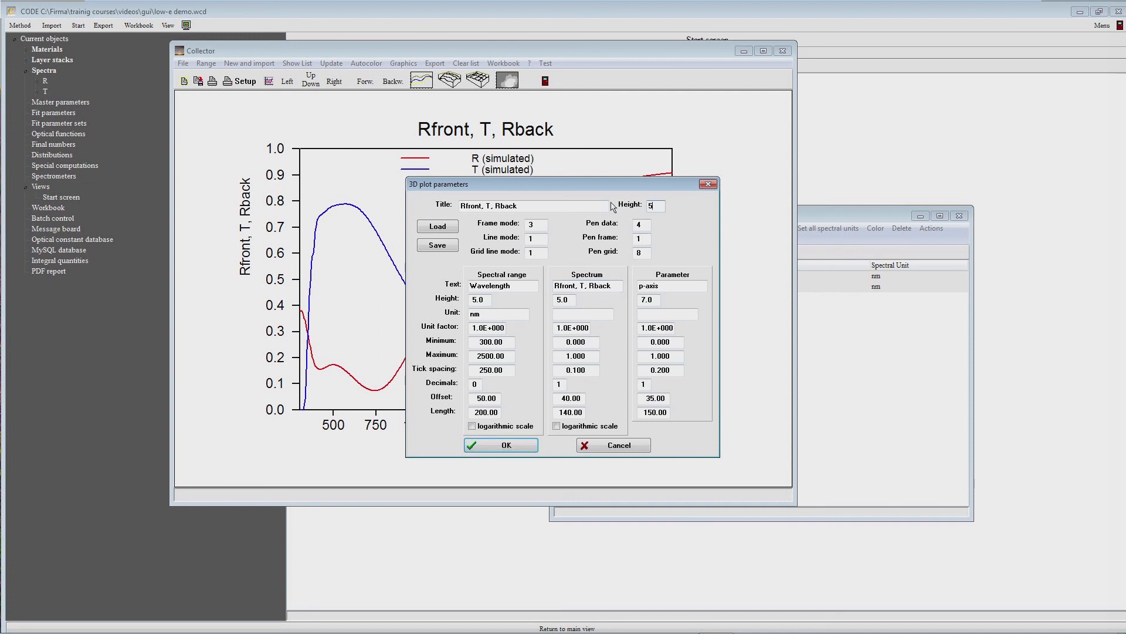
pyautogui.press('Return')
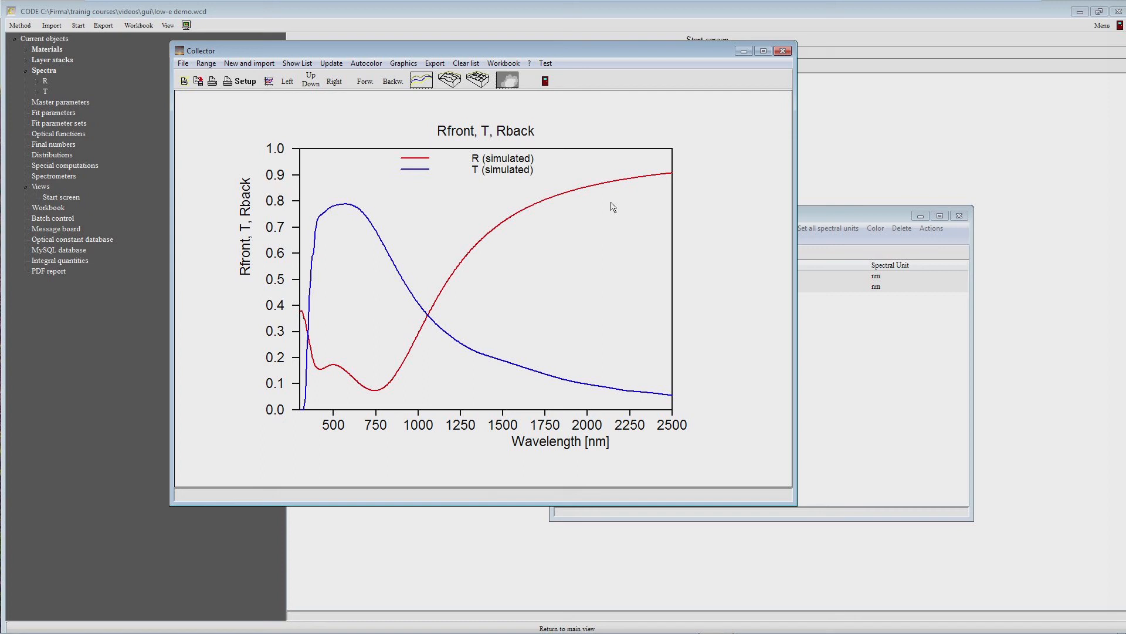
pyautogui.click(546, 81)
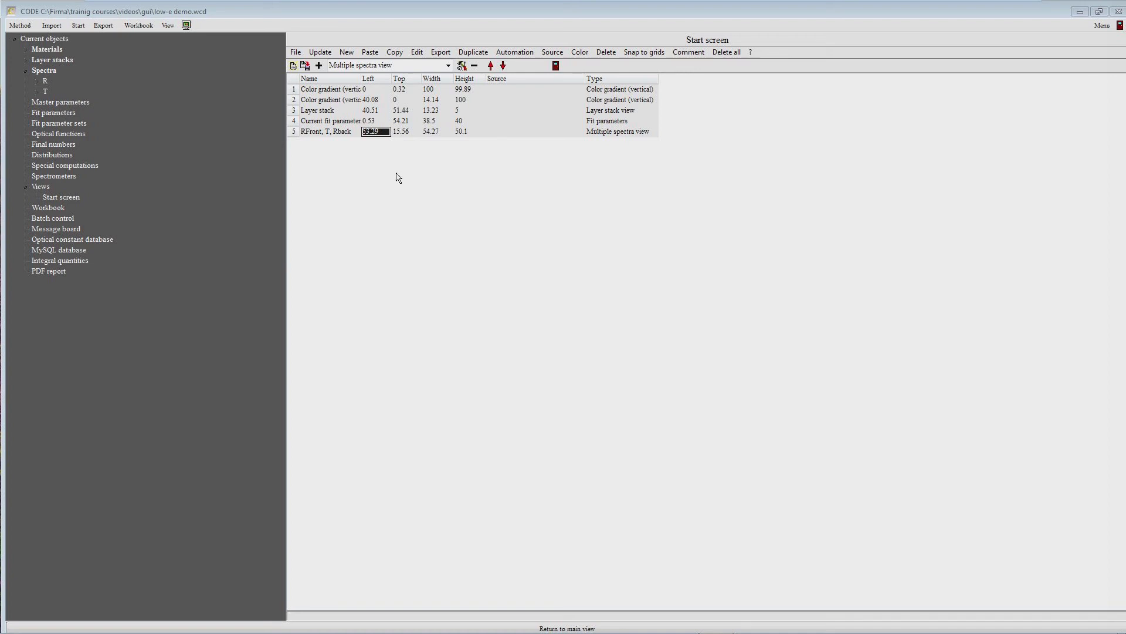
# Step: Rename the R spectrum as "Rfront" in the simulated spectra list
pyautogui.click(53, 76)
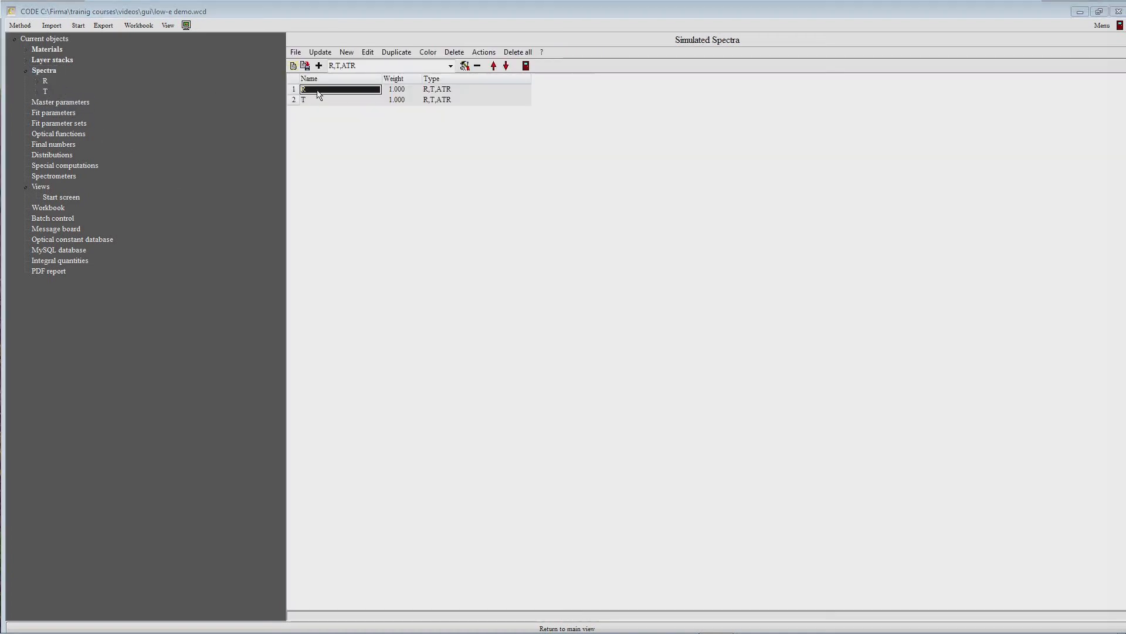
pyautogui.write('R')
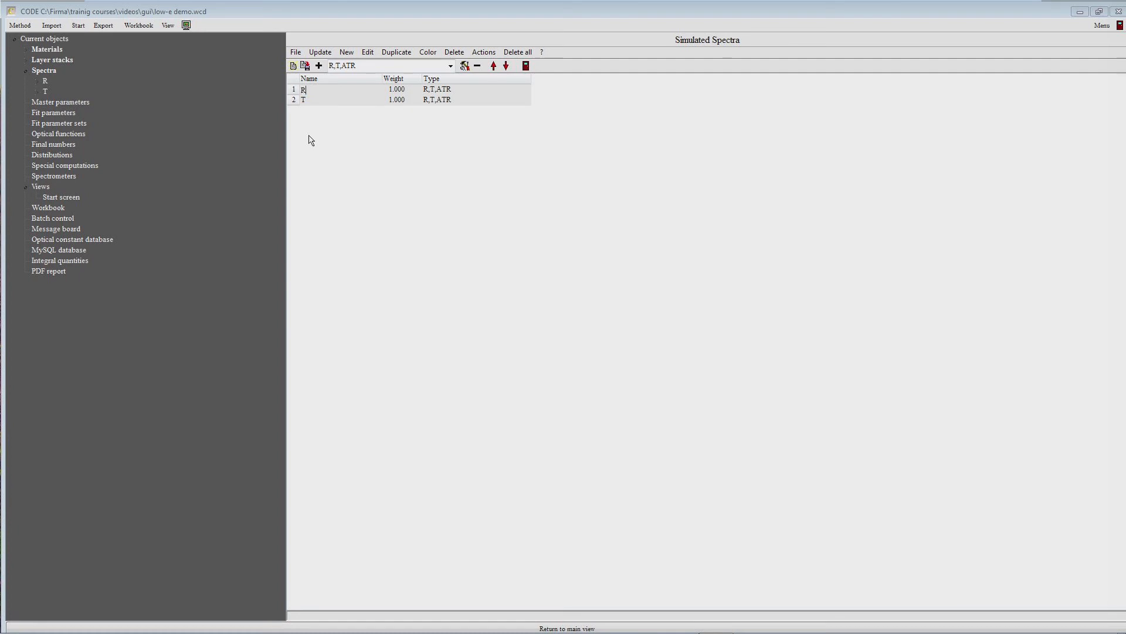
pyautogui.write('front')
pyautogui.press('Return')
pyautogui.press('Down')
pyautogui.press('Up')
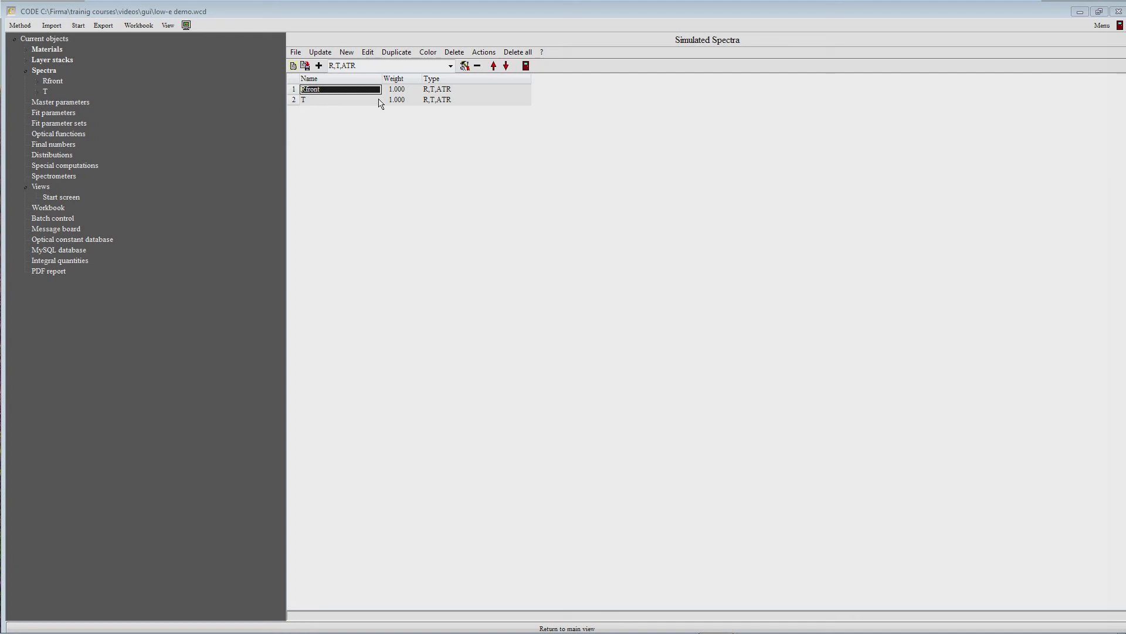
# Step: Duplicate the Rfront spectrum, rename the copy "Rback" and open it
pyautogui.click(397, 53)
pyautogui.click(335, 111)
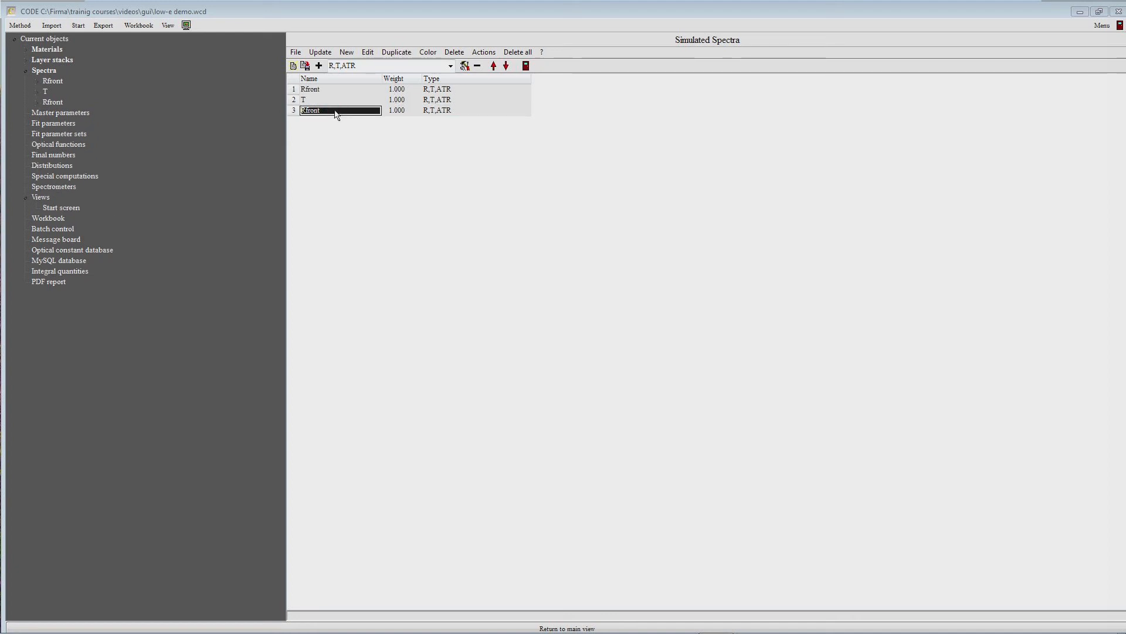
pyautogui.press('BackSpace')
pyautogui.press('BackSpace')
pyautogui.press('BackSpace')
pyautogui.press('BackSpace')
pyautogui.write('back')
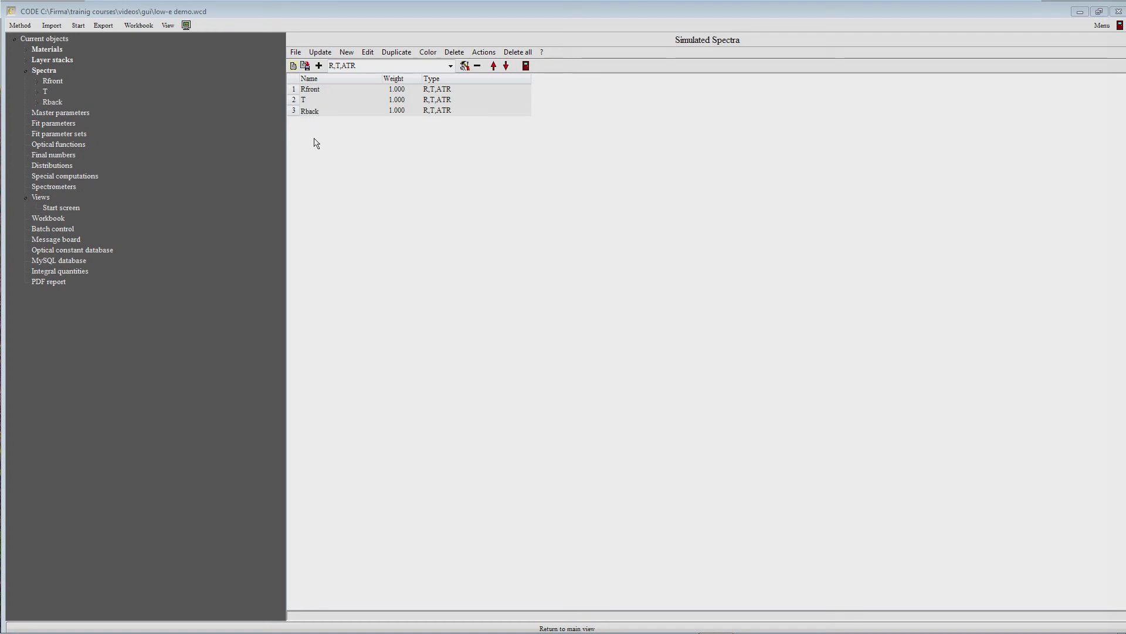
pyautogui.click(46, 105)
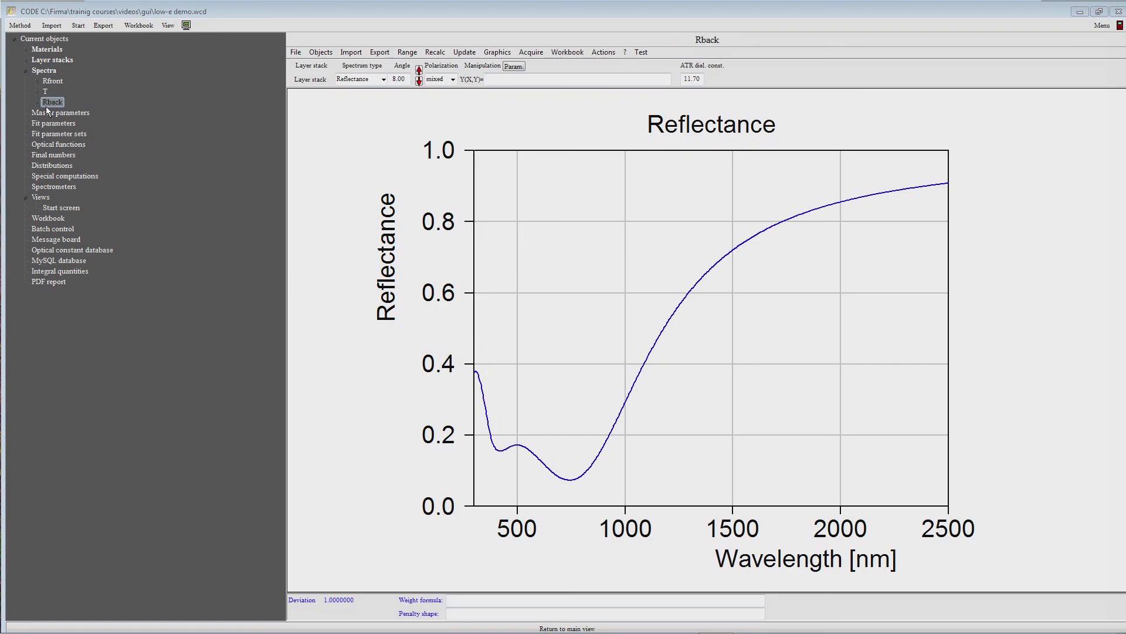
# Step: Set the Rback spectrum's angle of incidence to 172 and recalculate it
pyautogui.moveTo(406, 80); pyautogui.dragTo(390, 81)
pyautogui.write('17')
pyautogui.write('2')
pyautogui.click(437, 52)
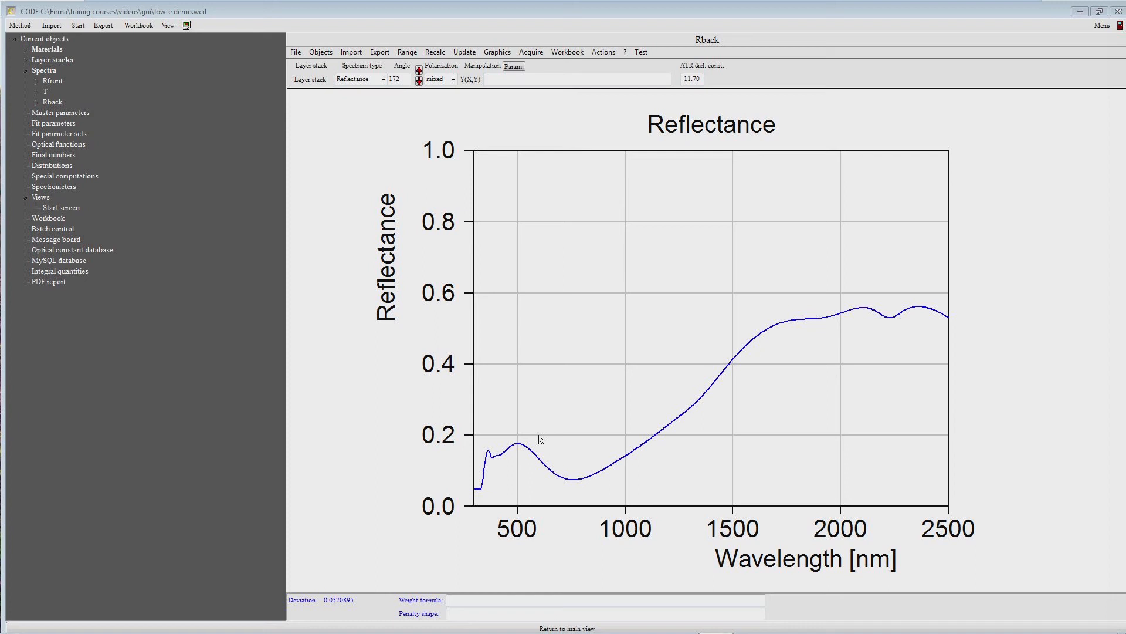
# Step: Assign the Rback spectrum to the multiple spectra view on the Start screen and open that view's Collector
pyautogui.click(67, 212)
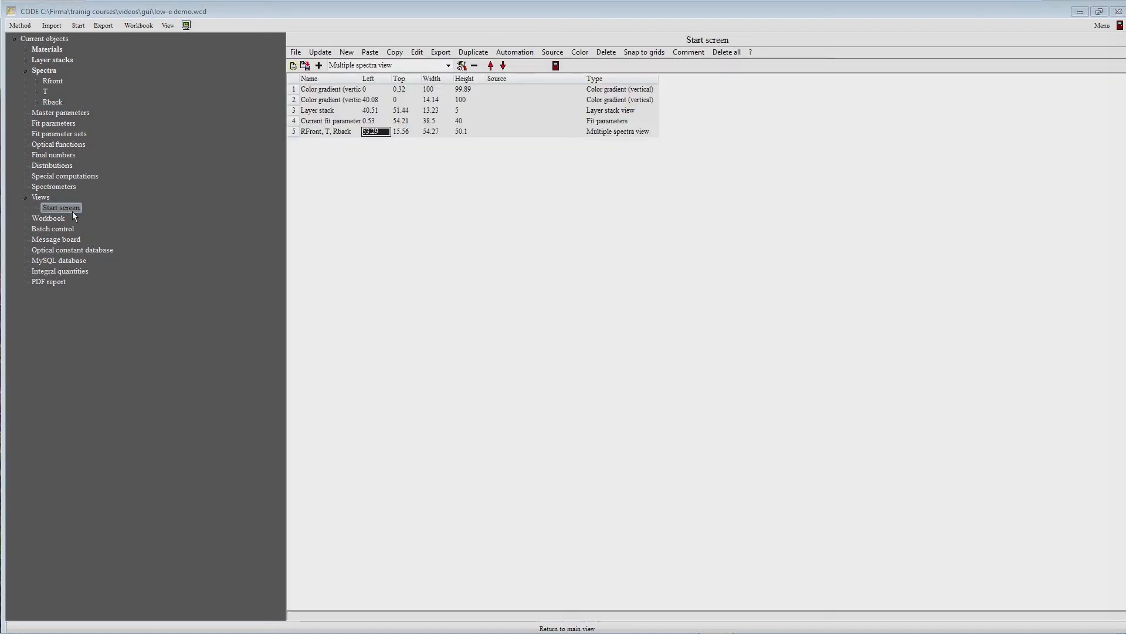
pyautogui.click(51, 101)
pyautogui.moveTo(52, 102); pyautogui.dragTo(333, 132)
pyautogui.doubleClick(461, 131)
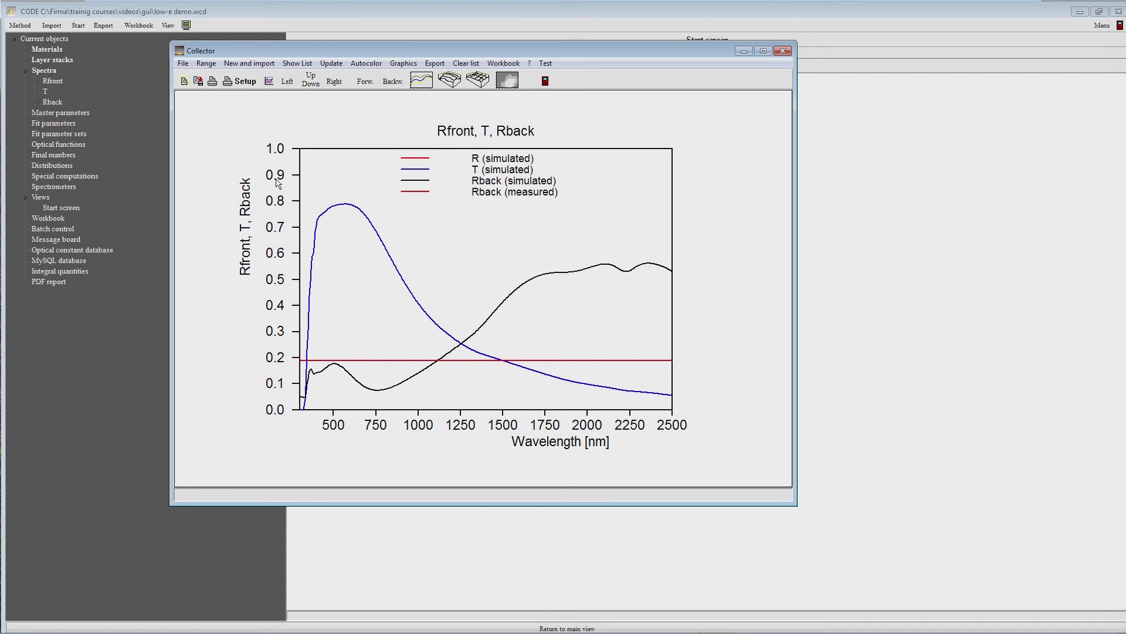
# Step: Remove the Rback (measured) entry from the Collector's list of spectra
pyautogui.click(298, 65)
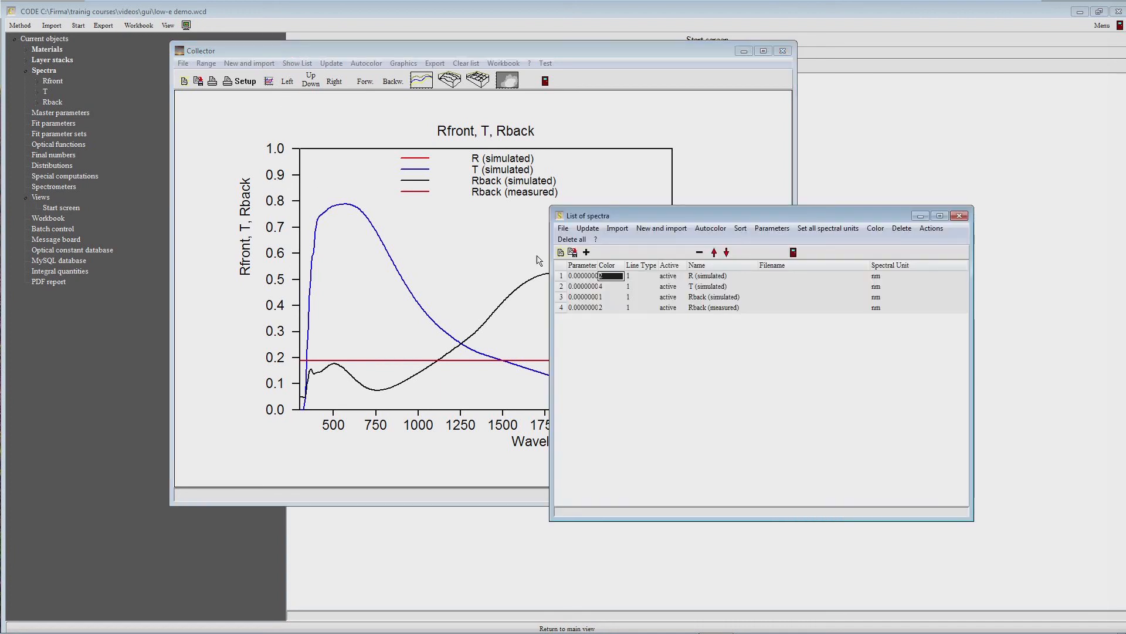
pyautogui.click(704, 309)
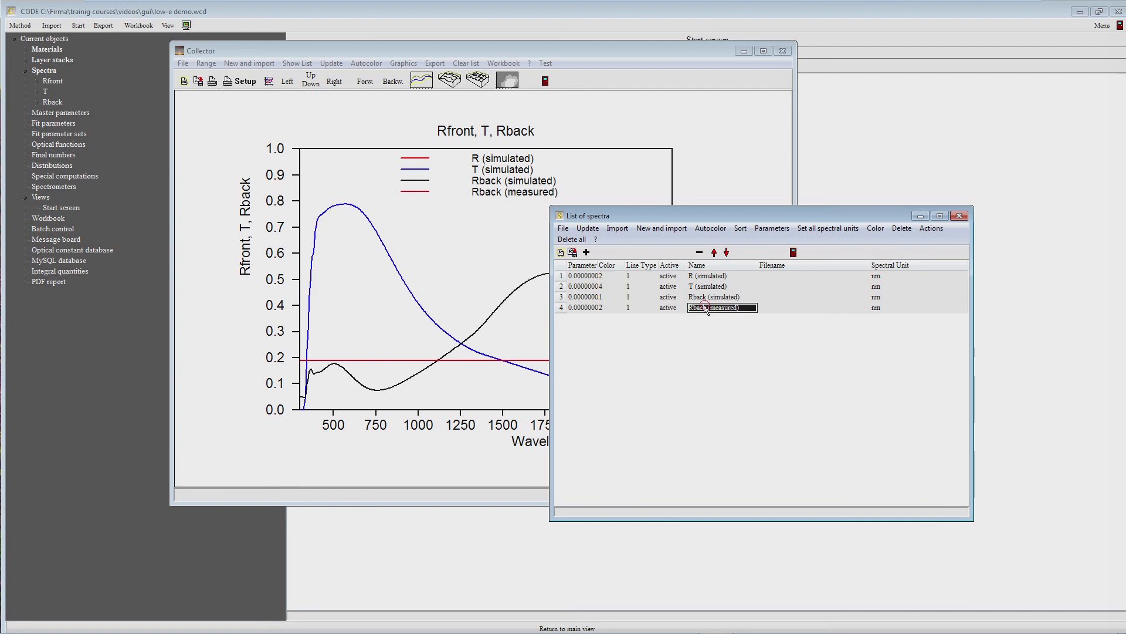
pyautogui.click(700, 252)
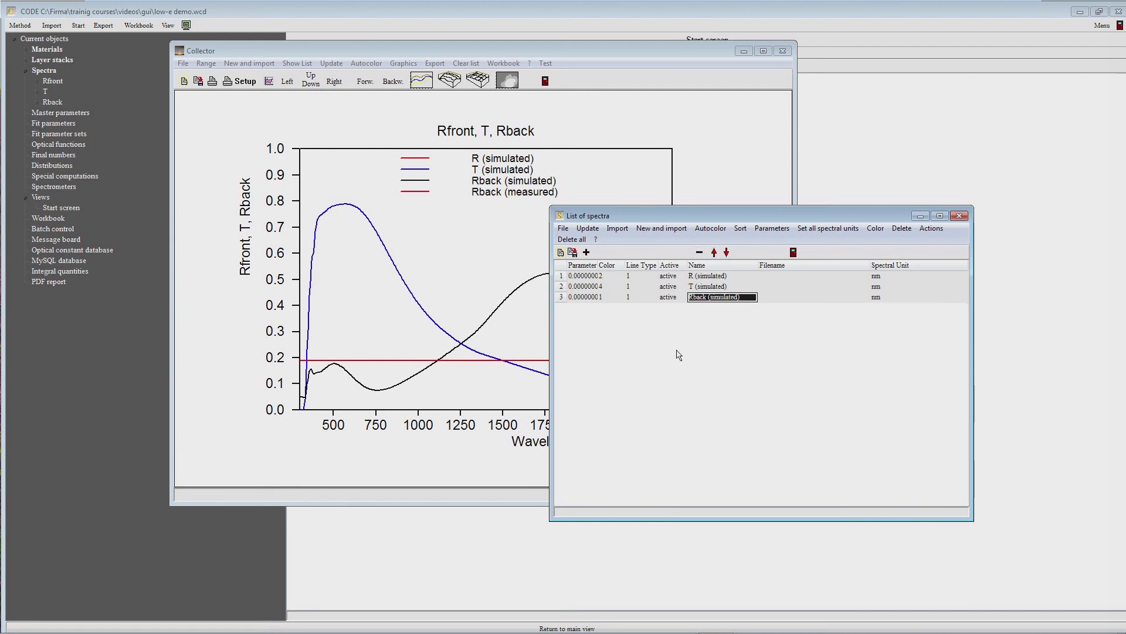
# Step: Rename the R (simulated) entry in the list of spectra as "Rfront (simulated)"
pyautogui.press('Up')
pyautogui.press('Up')
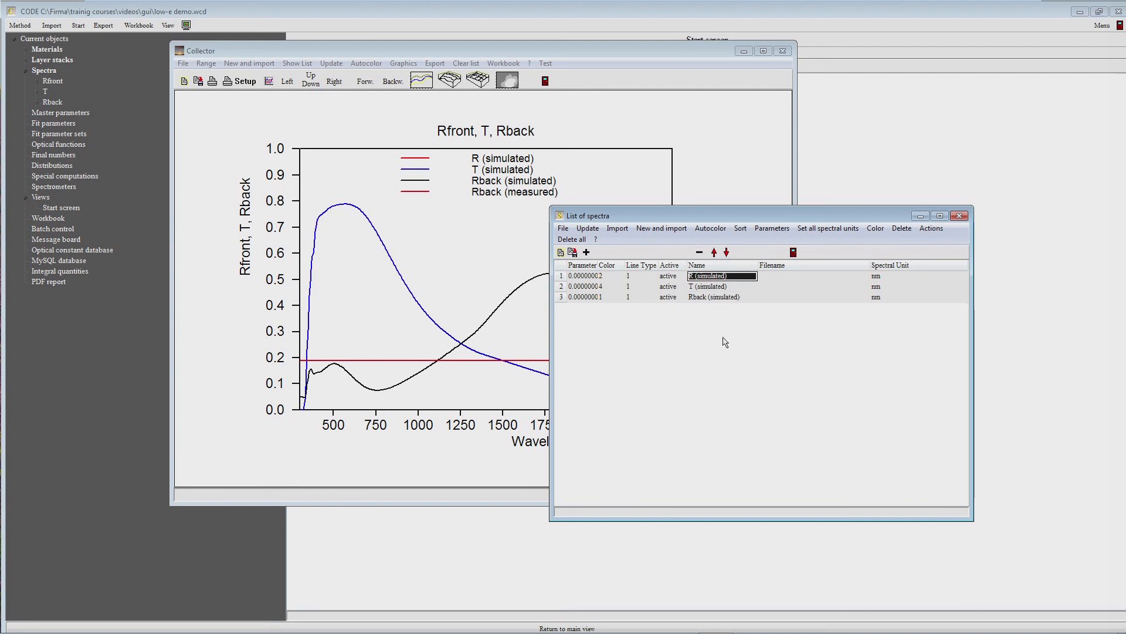
pyautogui.press('F2')
pyautogui.press('Home')
pyautogui.press('Right')
pyautogui.write('front')
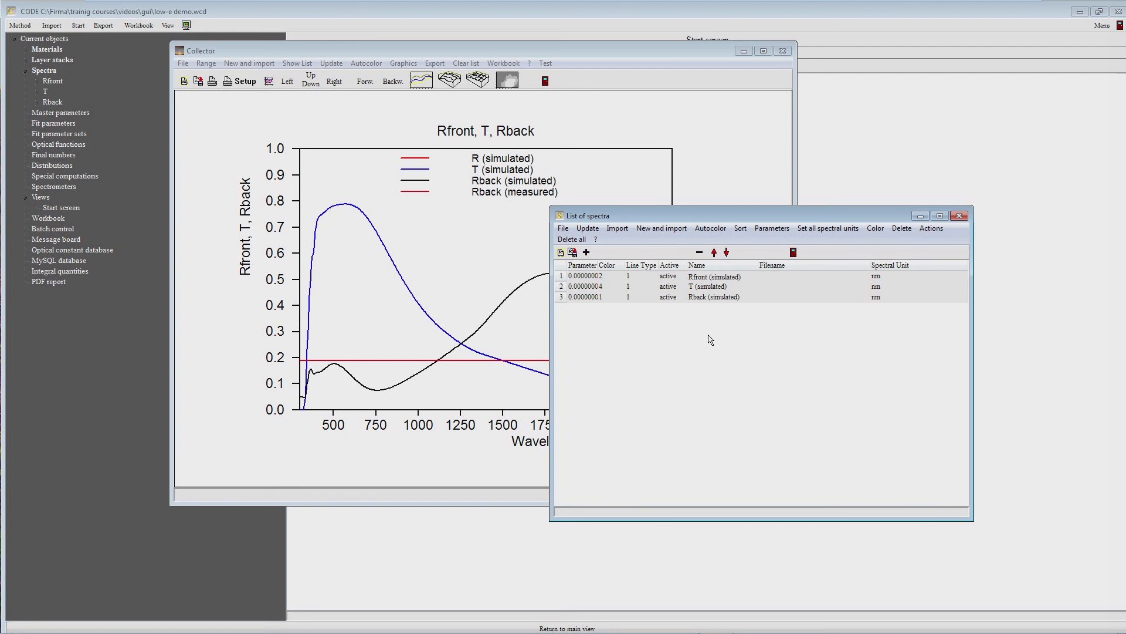
pyautogui.press('Return')
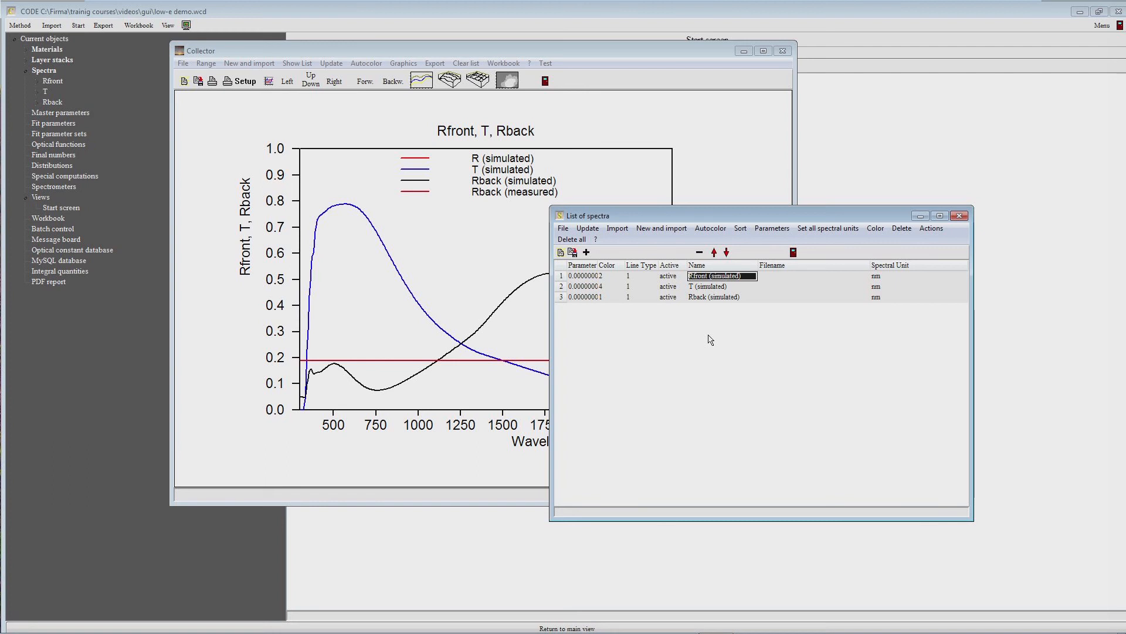
# Step: Update the Collector plot to match the edited spectra list and close the Collector window
pyautogui.press('Left')
pyautogui.press('Left')
pyautogui.press('Left')
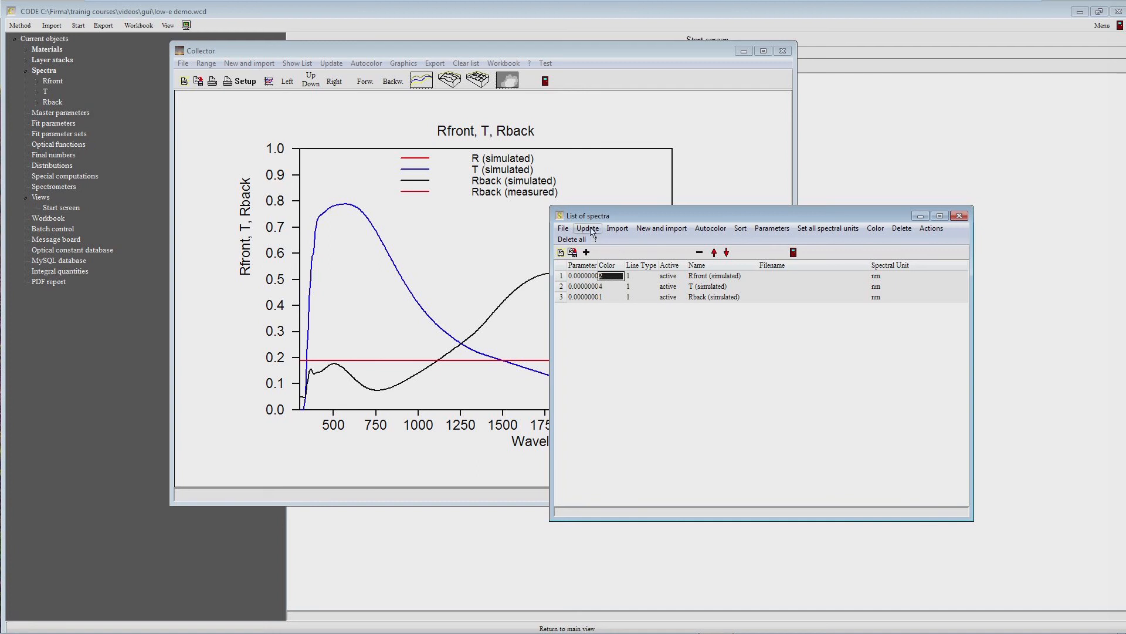
pyautogui.click(330, 65)
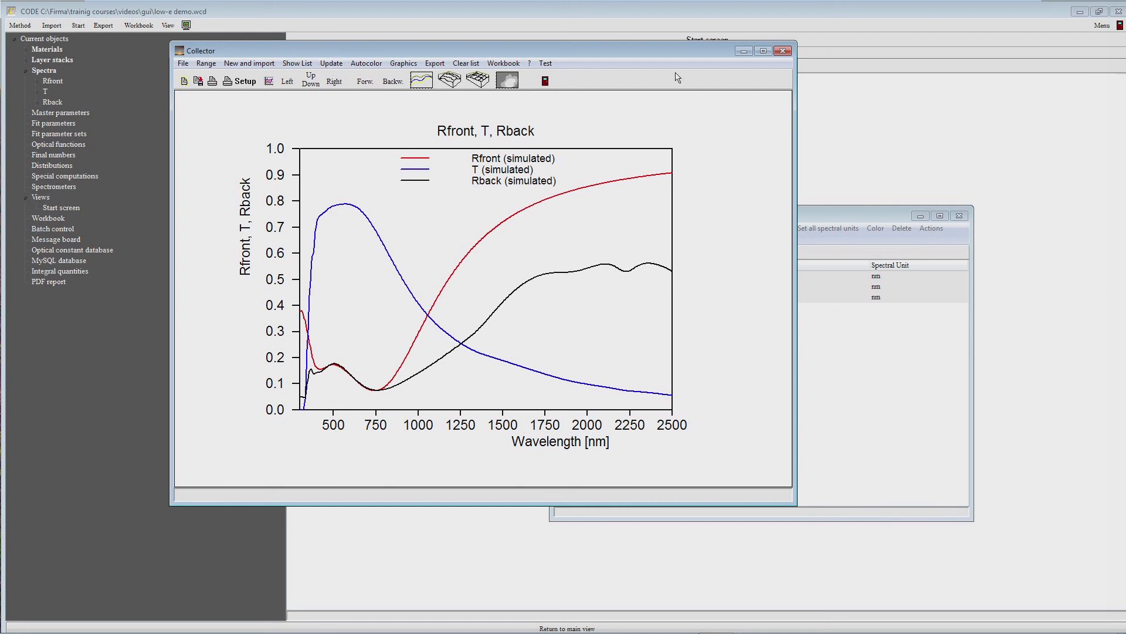
pyautogui.click(783, 52)
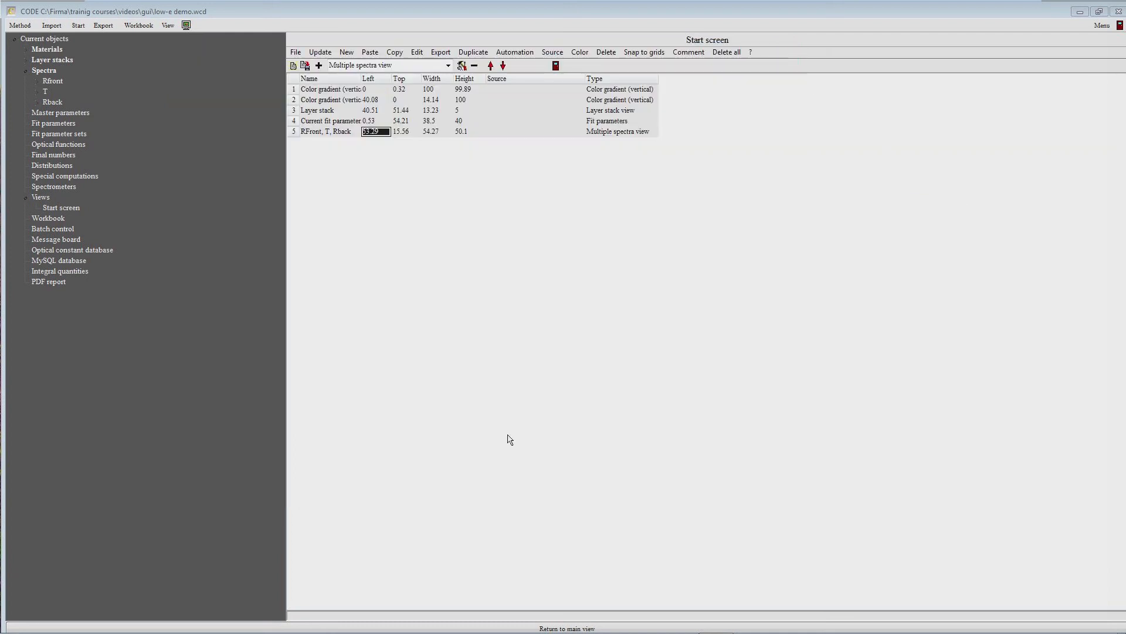
# Step: Enlarge and reposition the Rfront, T, Rback plot in the main view so it fills the area beside the layer stack
pyautogui.press('F7')
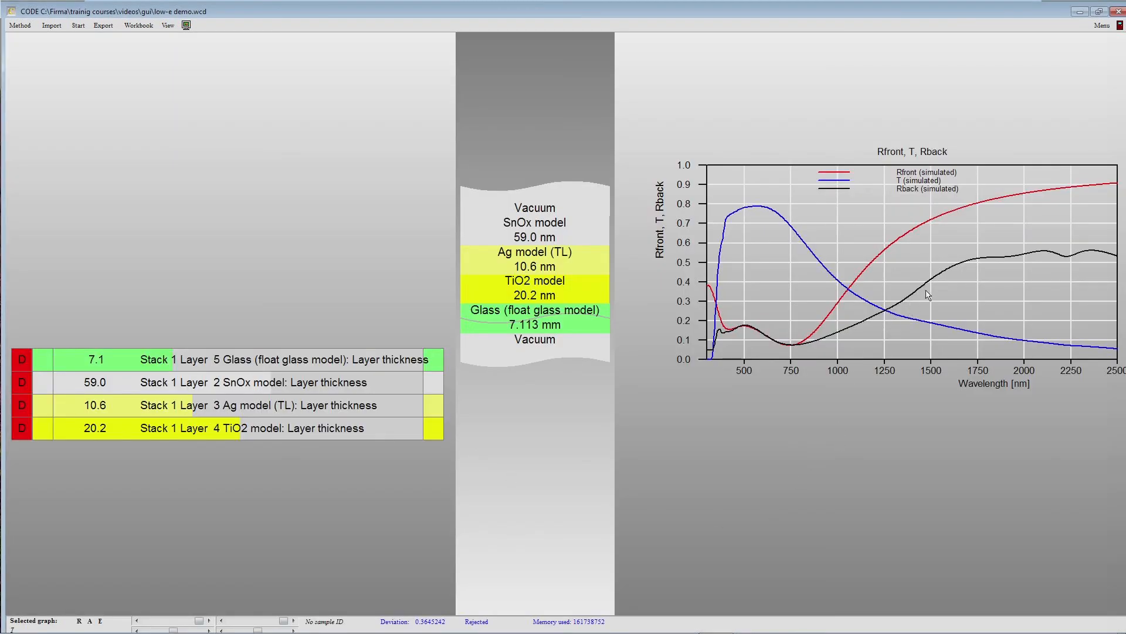
pyautogui.moveTo(926, 289); pyautogui.dragTo(921, 369)
pyautogui.moveTo(903, 431); pyautogui.dragTo(903, 436)
pyautogui.moveTo(897, 272); pyautogui.dragTo(879, 193)
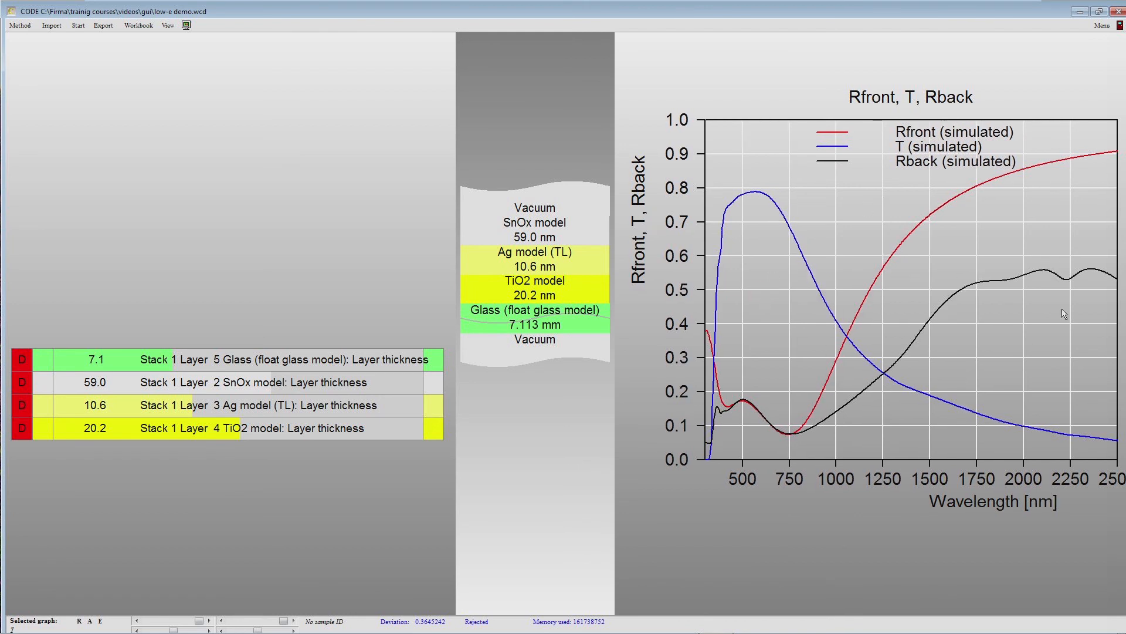
pyautogui.moveTo(1089, 291)
pyautogui.mouseDown()
pyautogui.moveTo(1045, 301)
pyautogui.moveTo(1074, 305)
pyautogui.mouseUp()
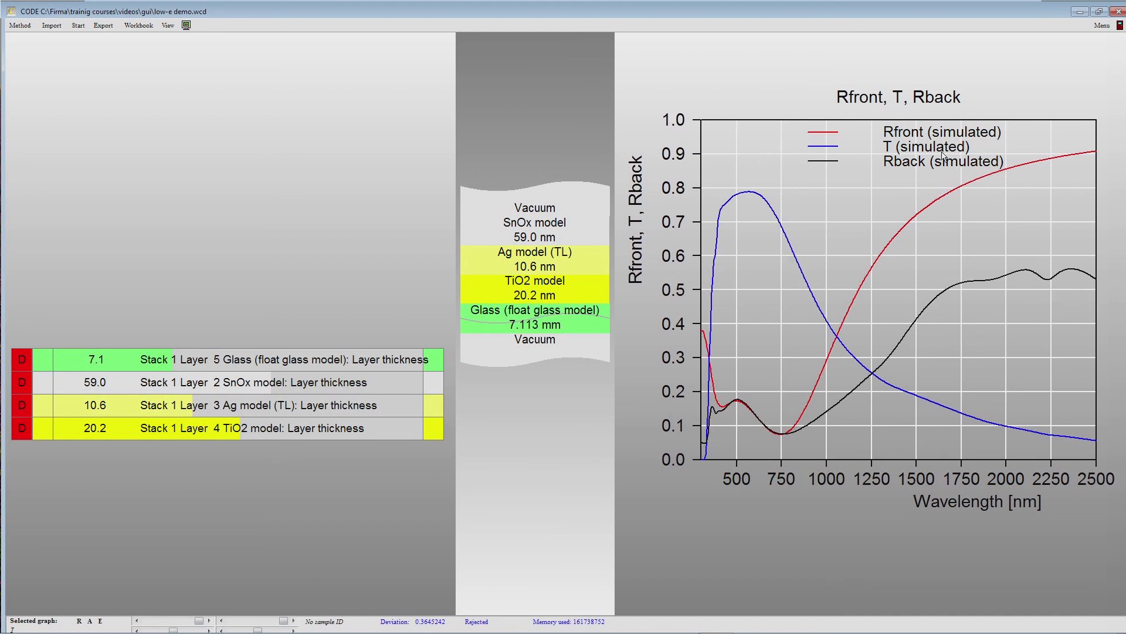
pyautogui.moveTo(870, 431); pyautogui.dragTo(873, 448)
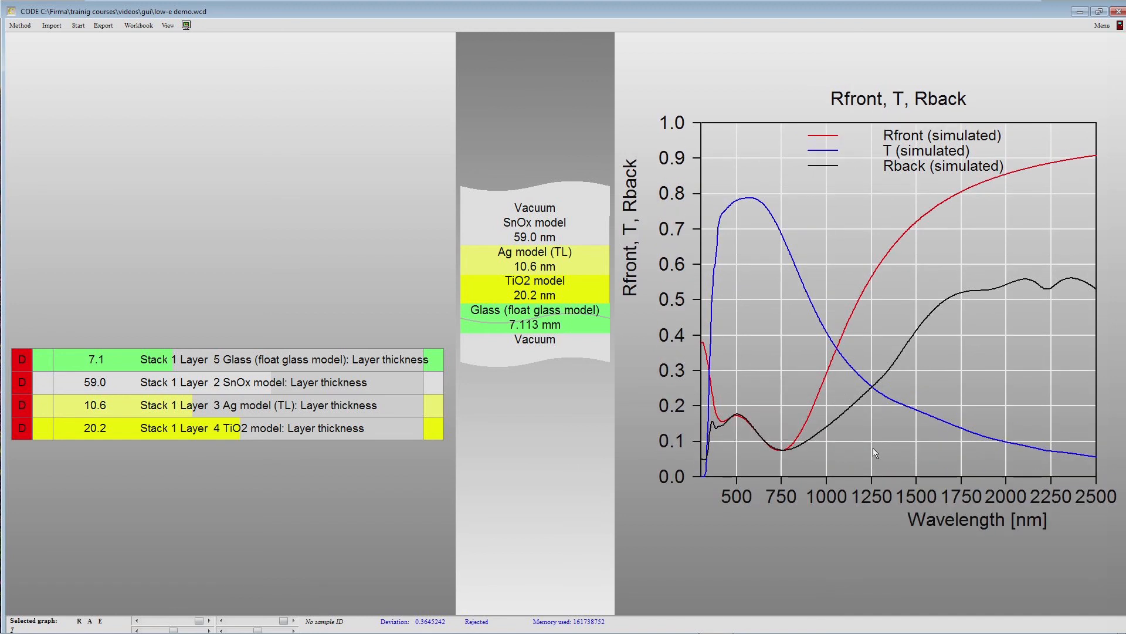
pyautogui.moveTo(724, 270); pyautogui.dragTo(730, 268)
pyautogui.moveTo(904, 163); pyautogui.dragTo(909, 150)
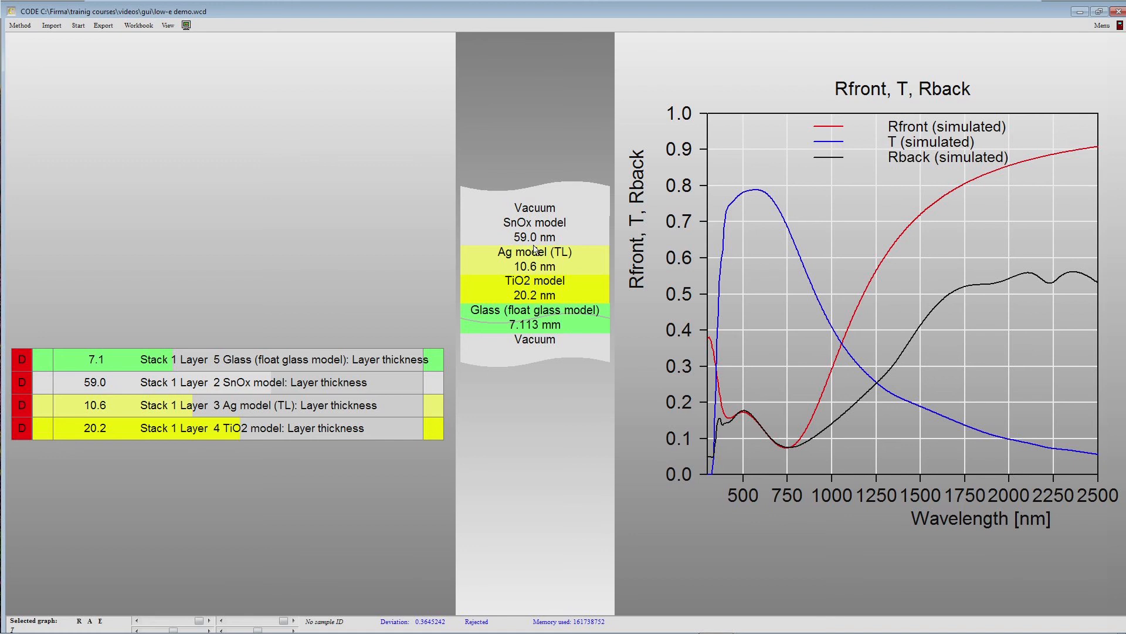
# Step: Find the ZnO model in the optical constant database and add it to the configuration's materials
pyautogui.press('F7')
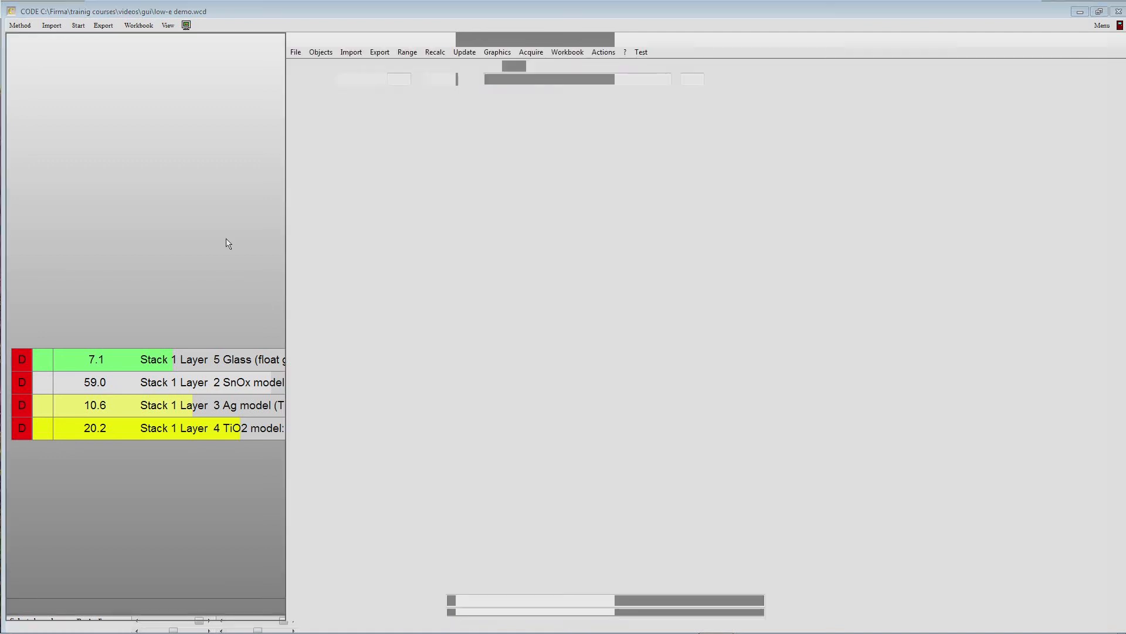
pyautogui.click(92, 249)
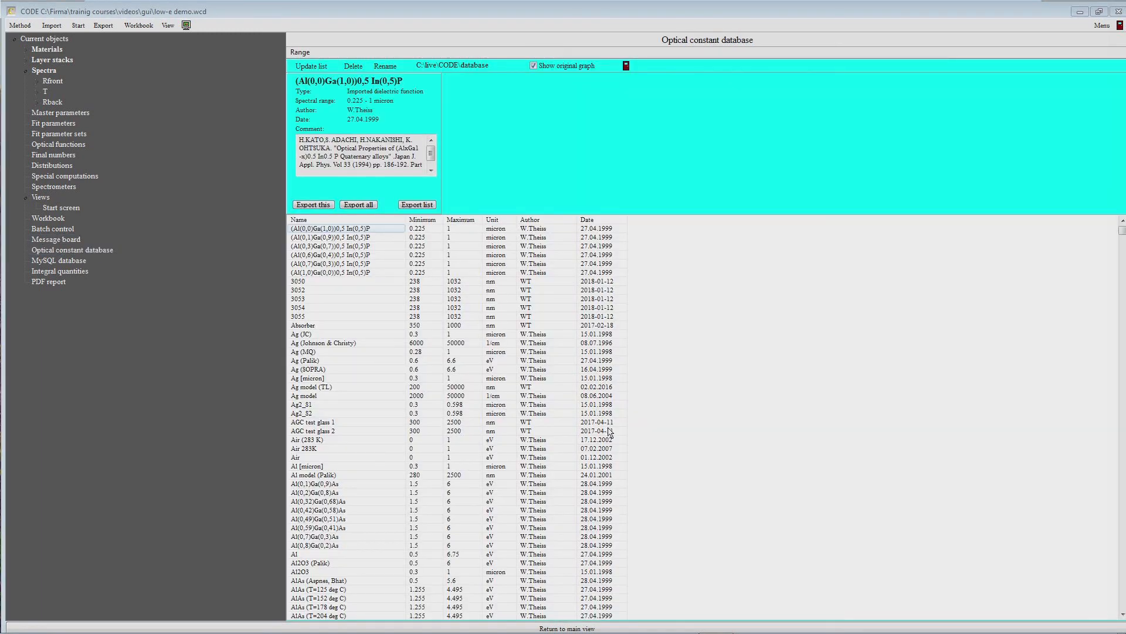
pyautogui.press('z')
pyautogui.scroll(-4, 515, 528)
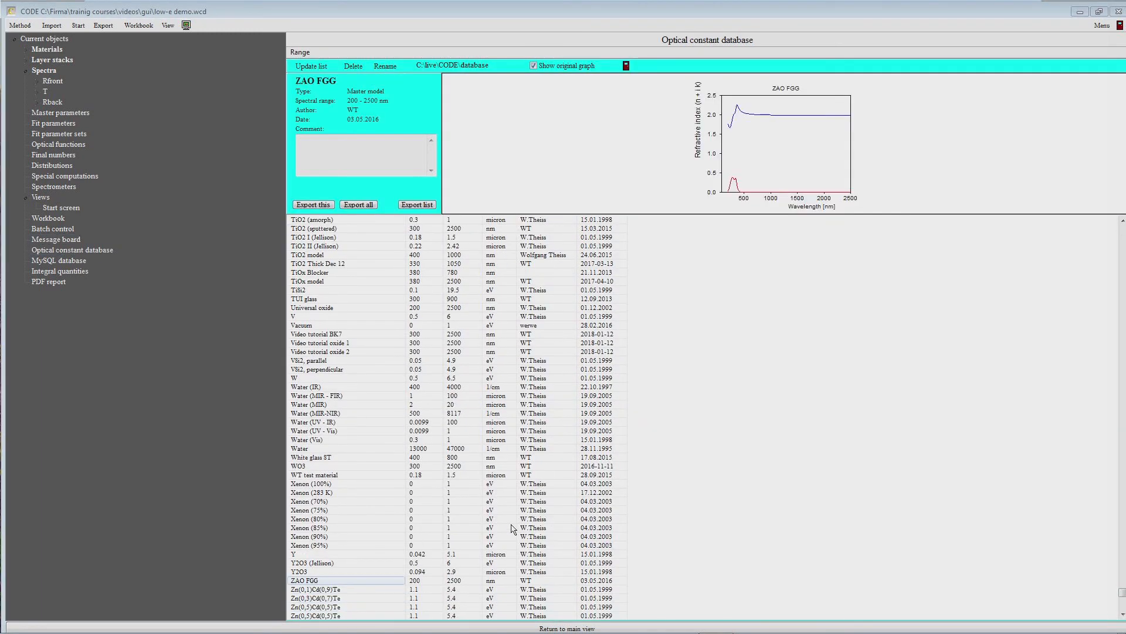
pyautogui.scroll(-3, 514, 528)
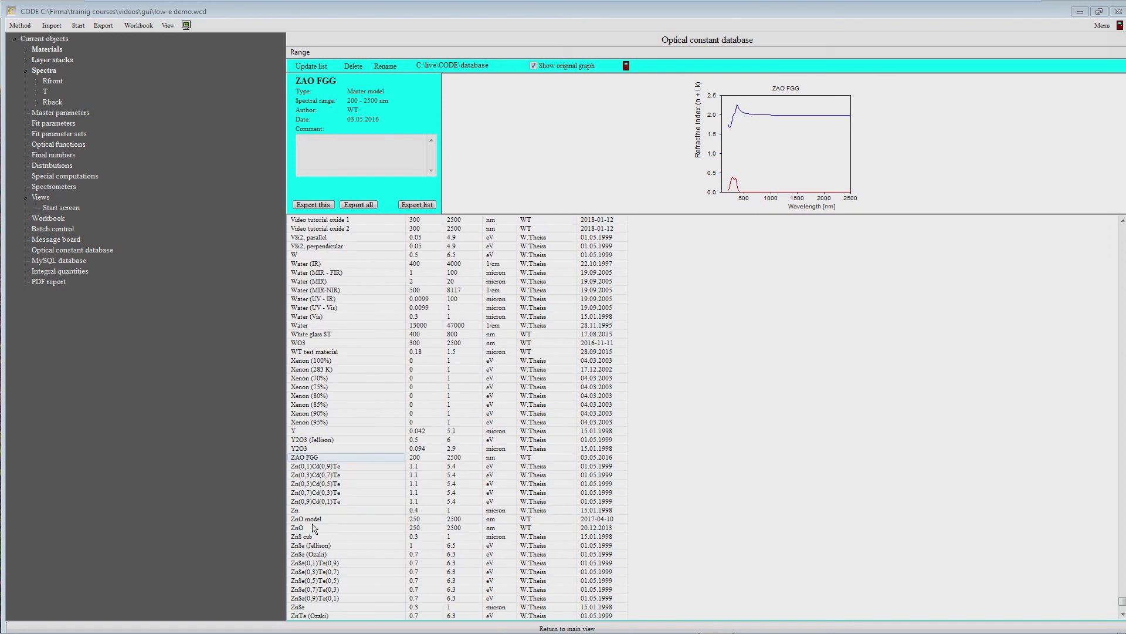
pyautogui.click(319, 520)
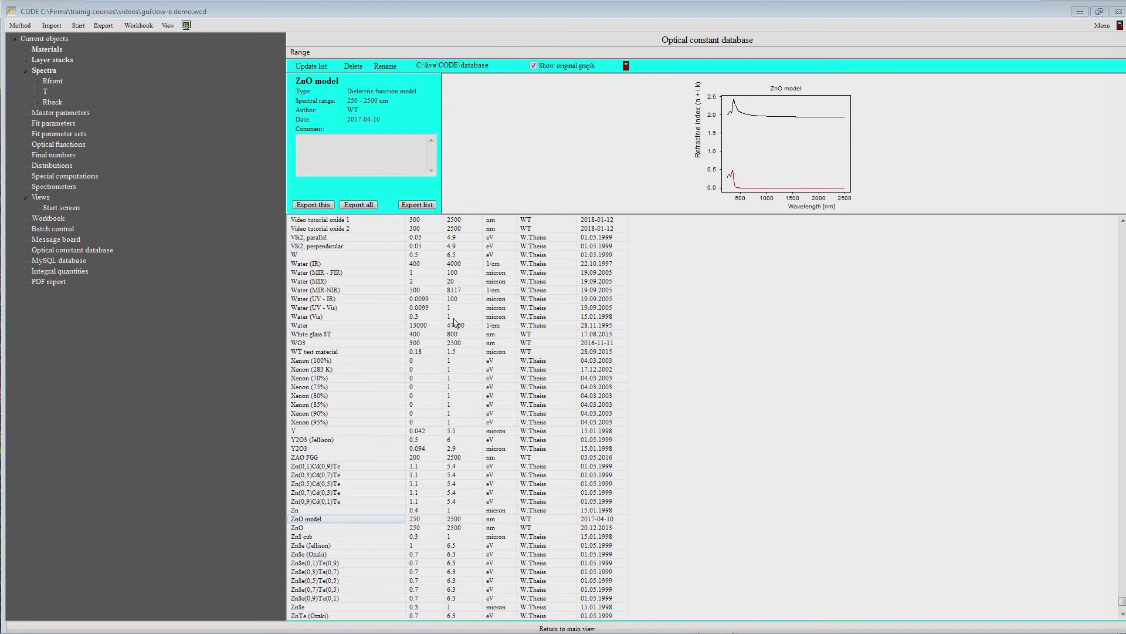
# Step: Add the NiCr blocker from the optical constant database to the materials and expand the materials branch
pyautogui.press('n')
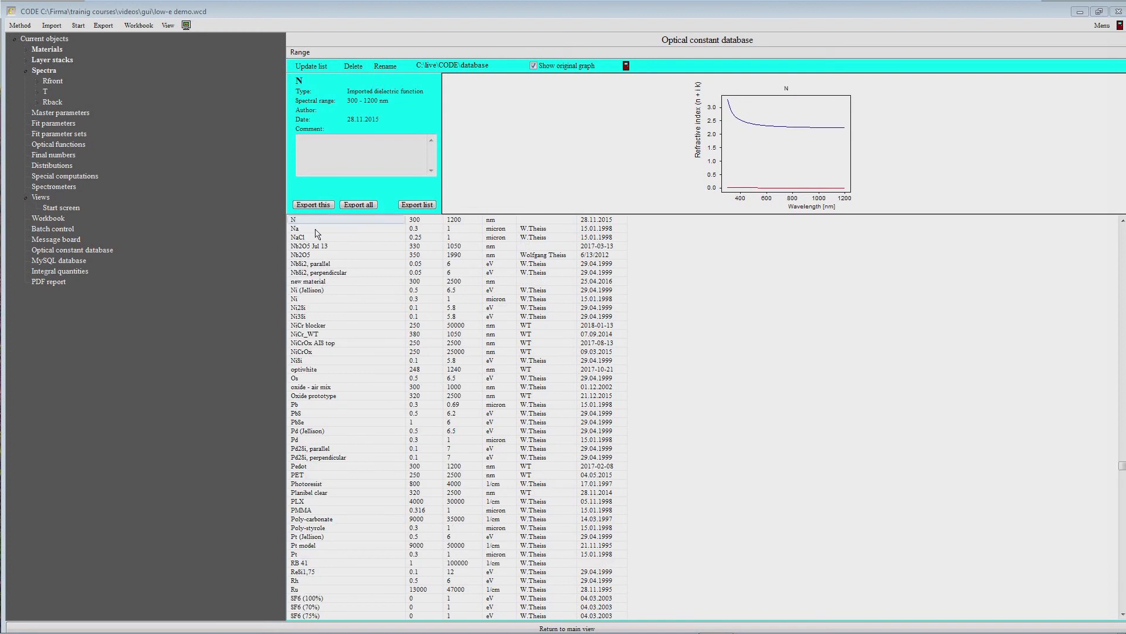
pyautogui.click(320, 327)
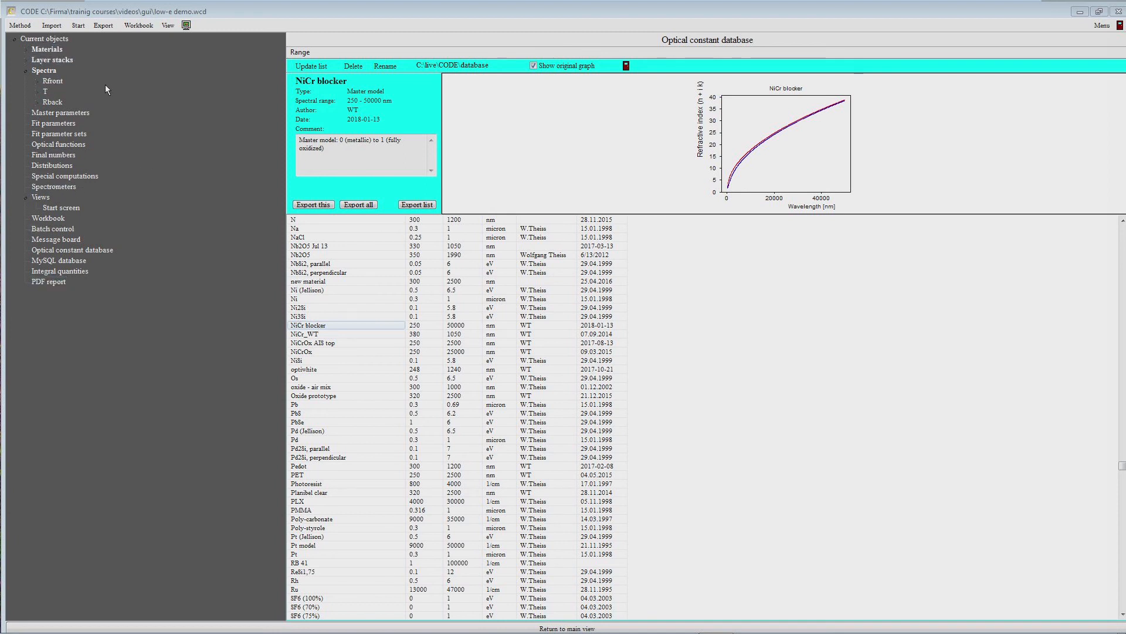
pyautogui.click(24, 49)
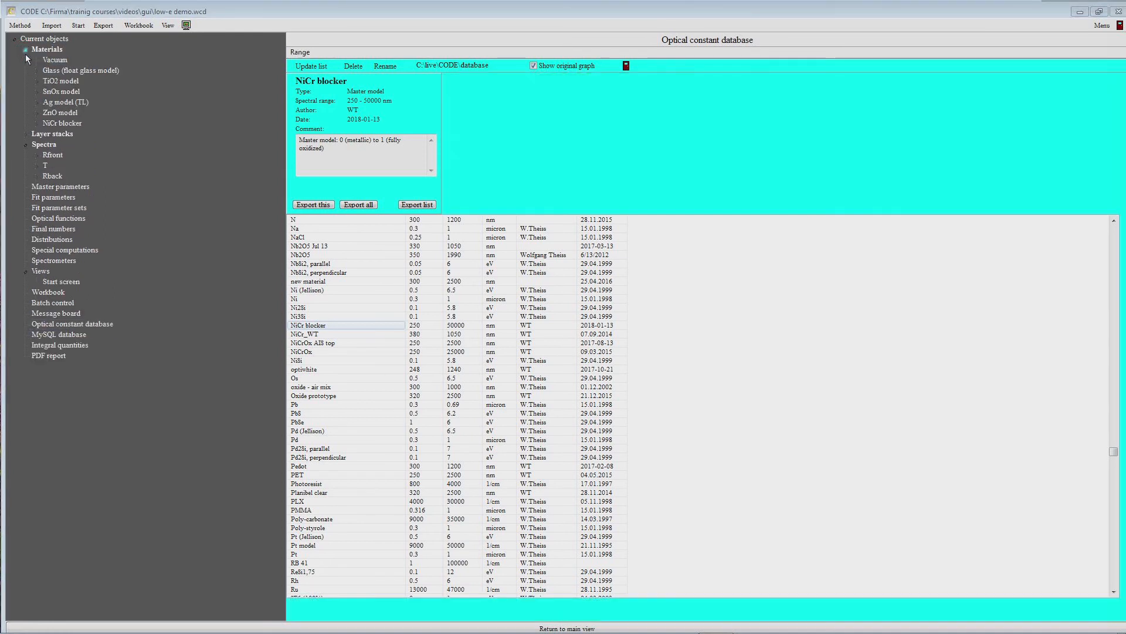
# Step: Insert a 5 nm thin film of ZnO model between the Ag and TiO2 layers of the layer stack
pyautogui.click(26, 135)
pyautogui.doubleClick(60, 144)
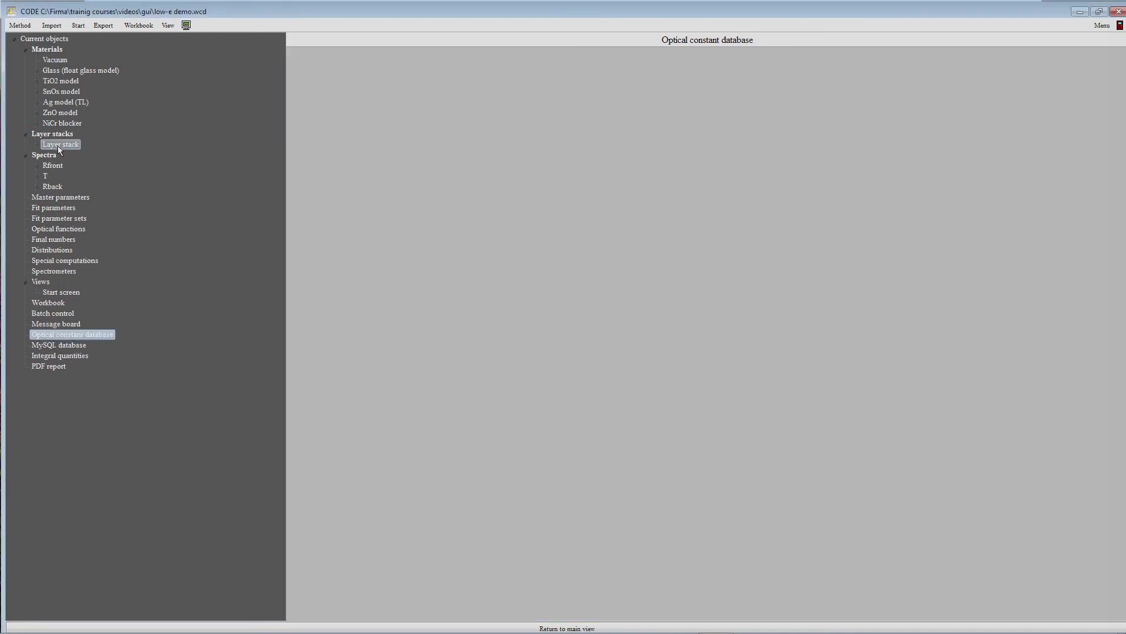
pyautogui.click(585, 123)
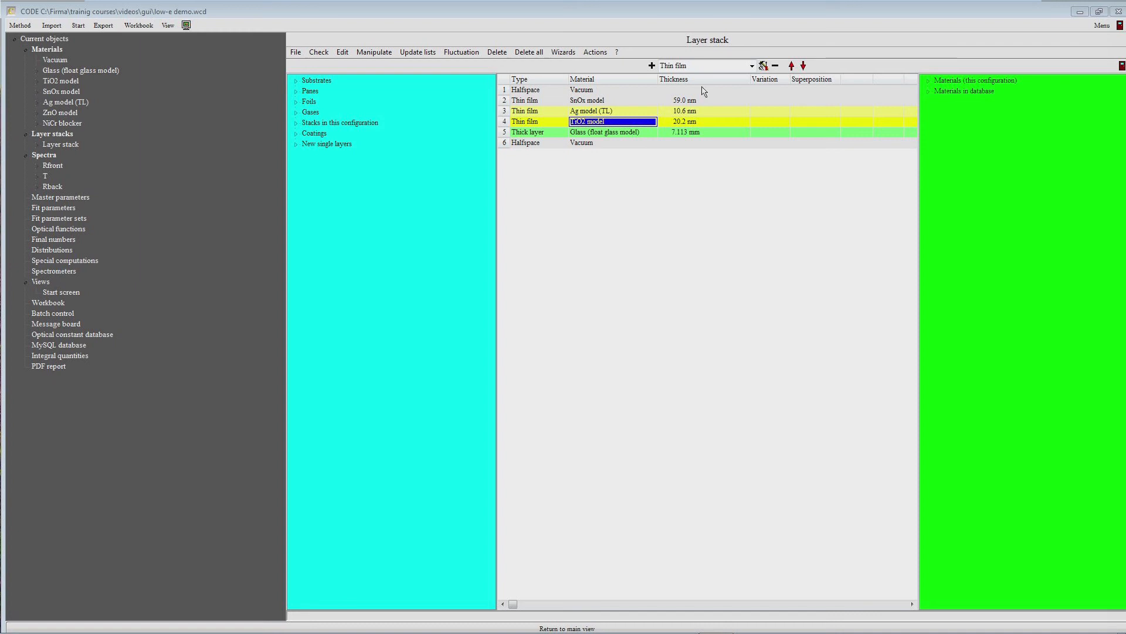
pyautogui.click(652, 66)
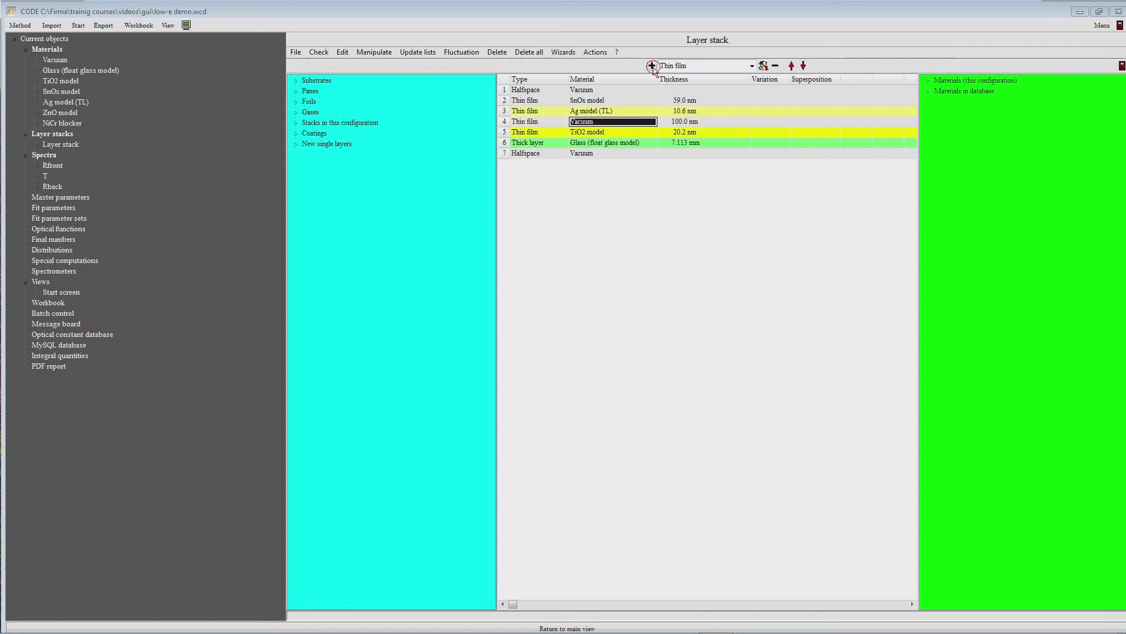
pyautogui.click(670, 123)
pyautogui.write('5')
pyautogui.press('Return')
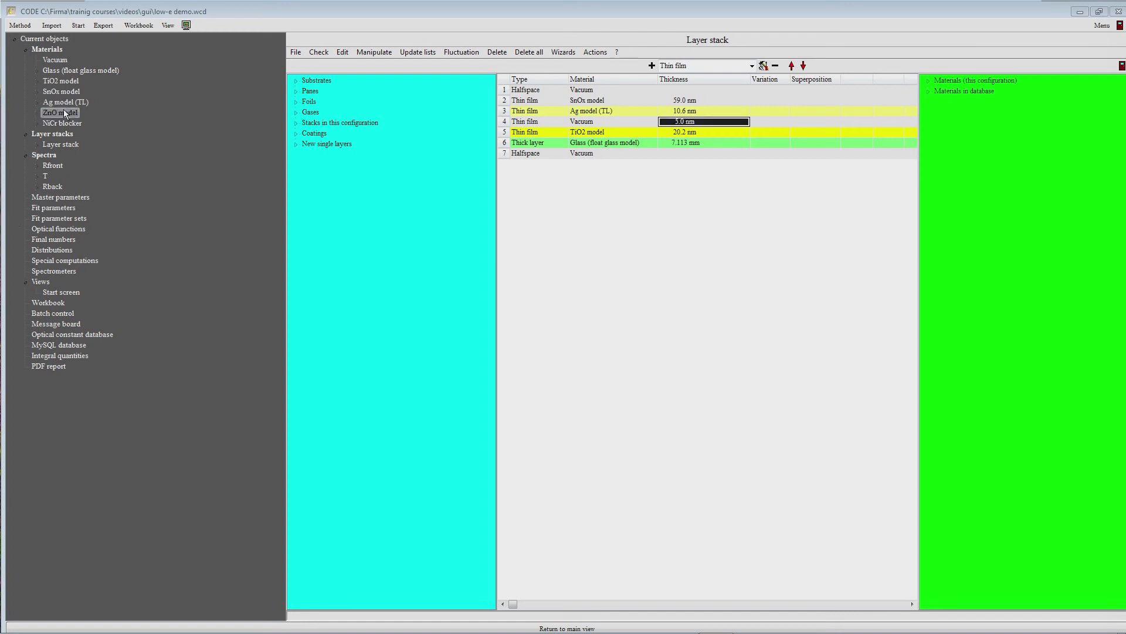
pyautogui.moveTo(623, 127); pyautogui.dragTo(623, 125)
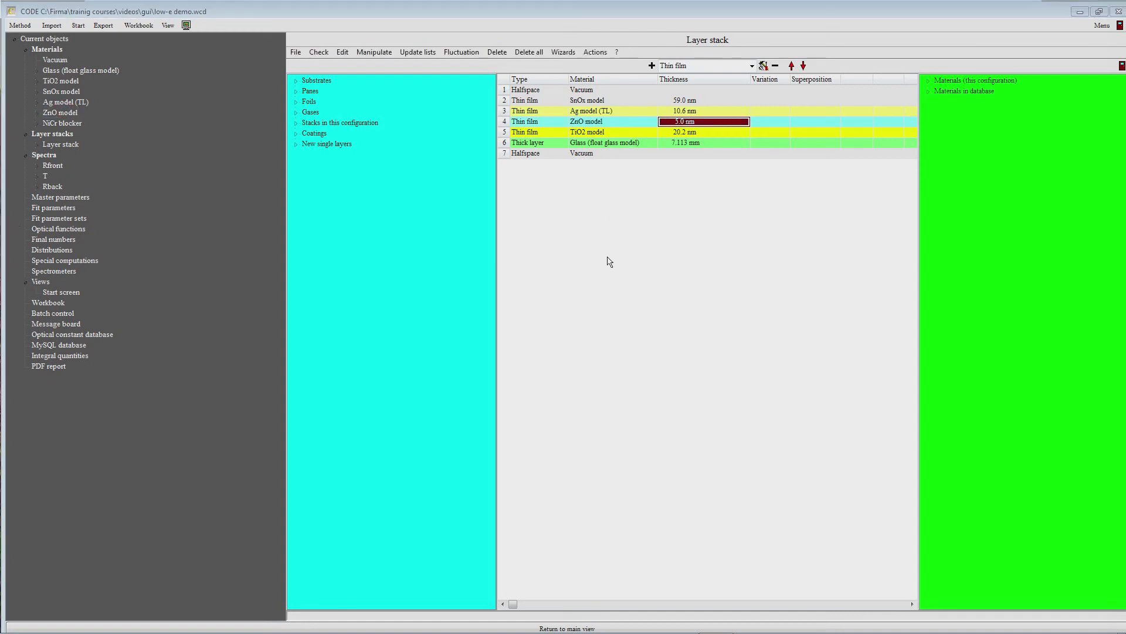
# Step: Insert a 2 nm thin film of NiCr blocker between the SnOx and Ag layers
pyautogui.click(593, 111)
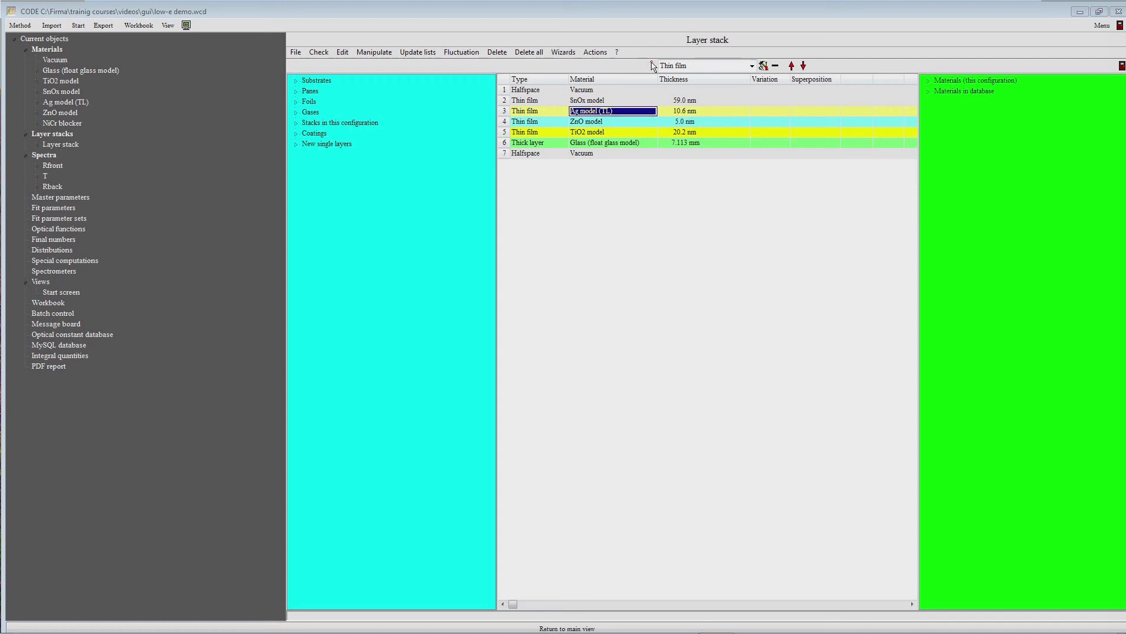
pyautogui.click(652, 65)
pyautogui.click(677, 112)
pyautogui.write('2')
pyautogui.press('Return')
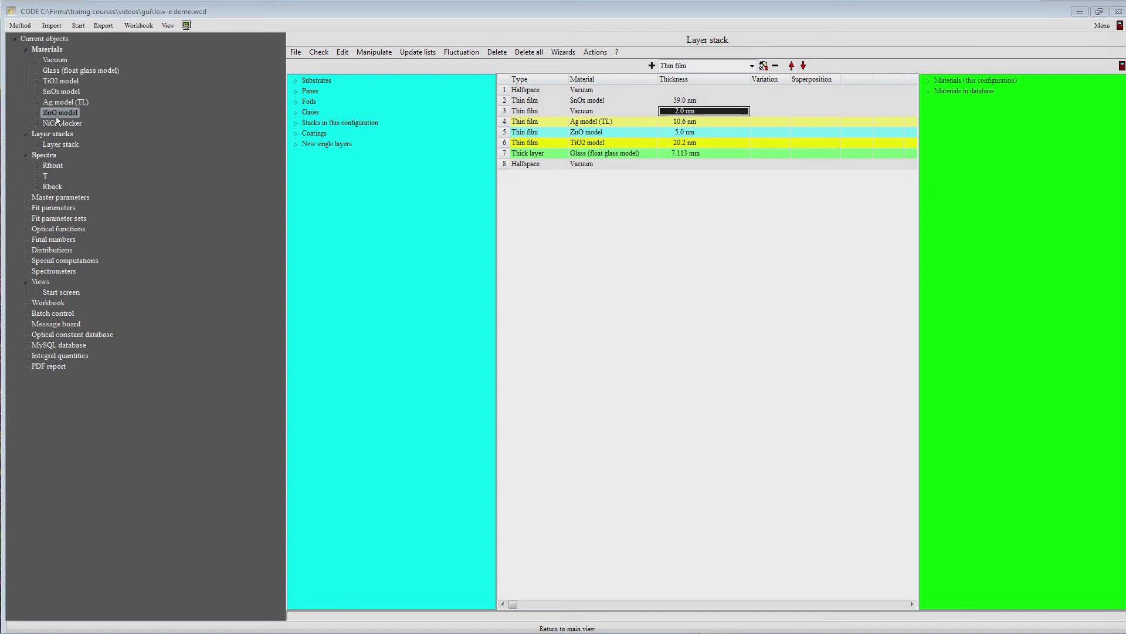
pyautogui.moveTo(512, 120); pyautogui.dragTo(582, 111)
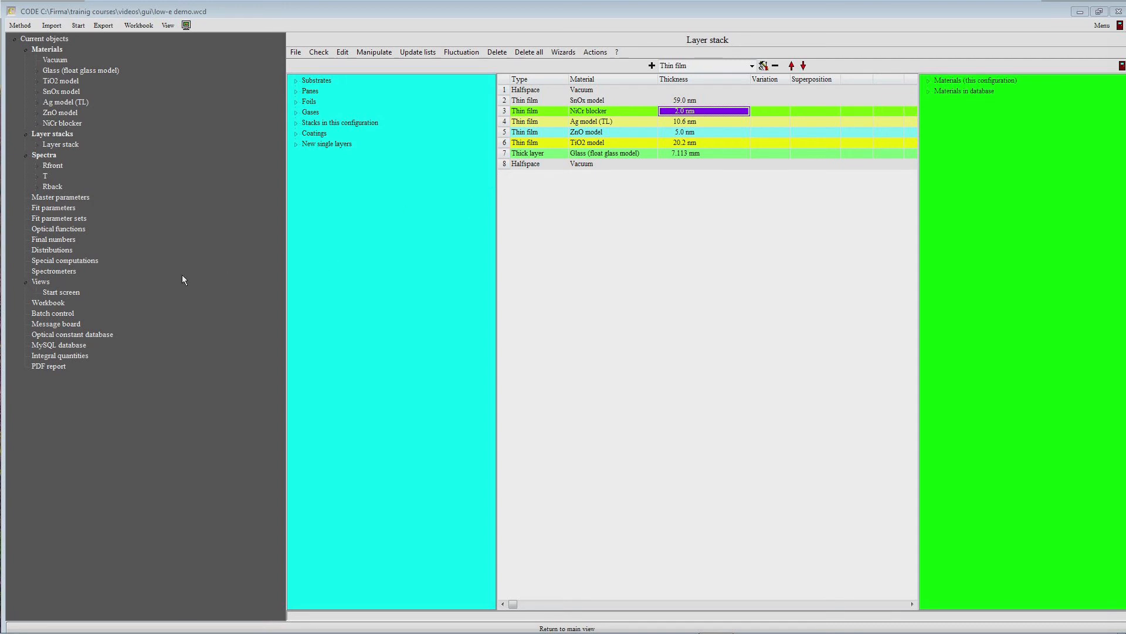
# Step: Open the fit parameters list and delete all its entries
pyautogui.click(57, 211)
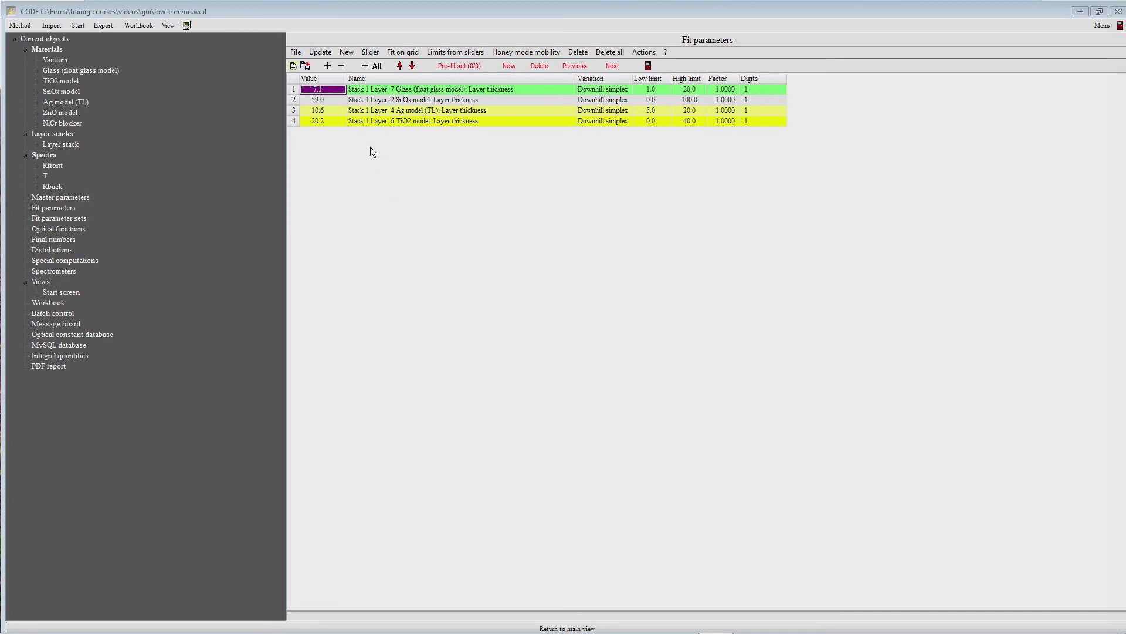
pyautogui.click(375, 65)
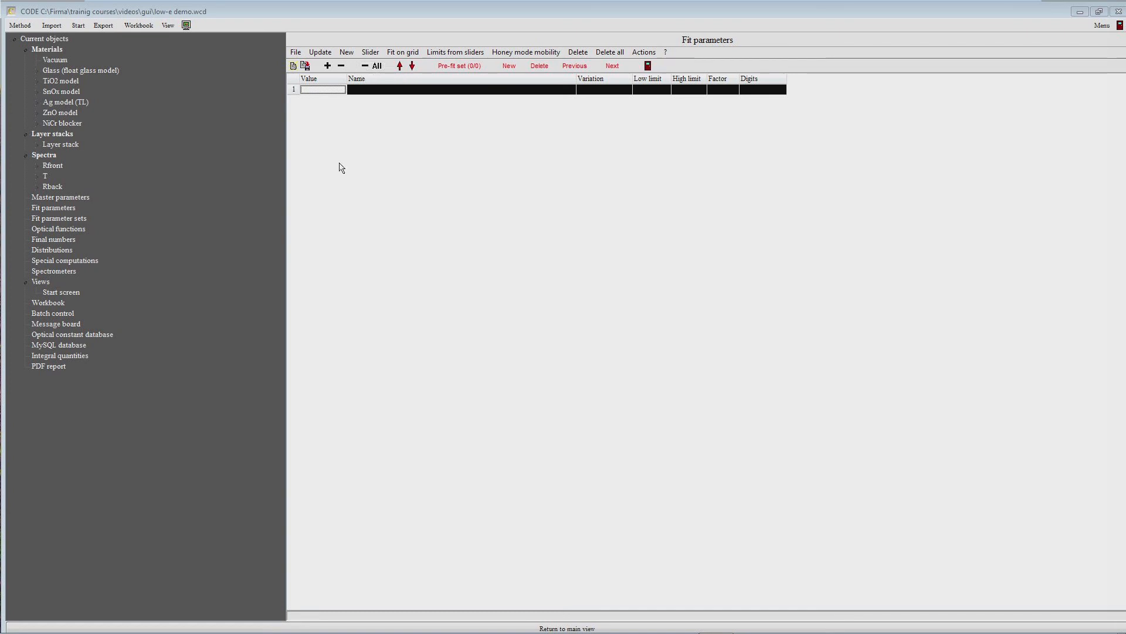
# Step: Open the fit parameter selection and mark the Ag model (TL) free electrons damping and the NiCr blocker OX parameter
pyautogui.click(327, 65)
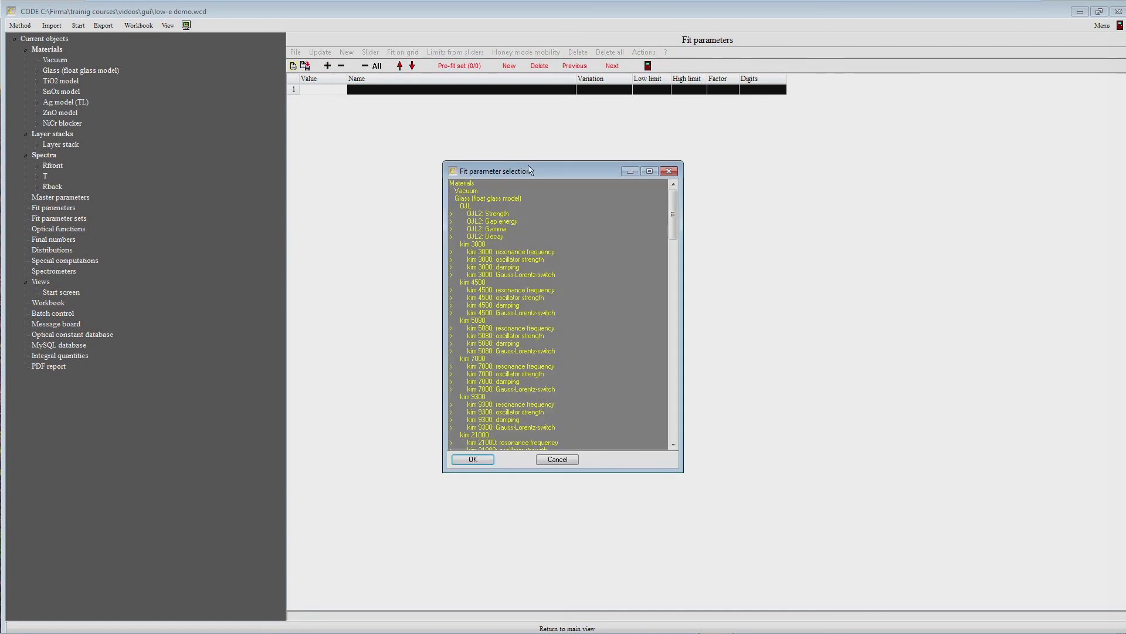
pyautogui.moveTo(528, 171); pyautogui.dragTo(447, 30)
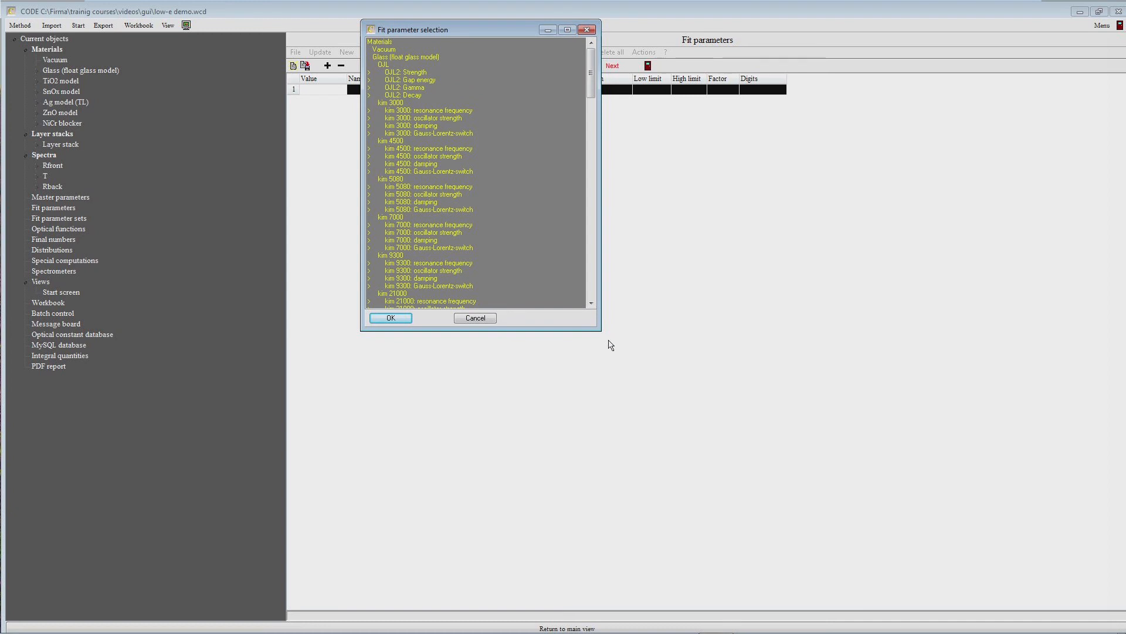
pyautogui.moveTo(598, 335); pyautogui.dragTo(771, 597)
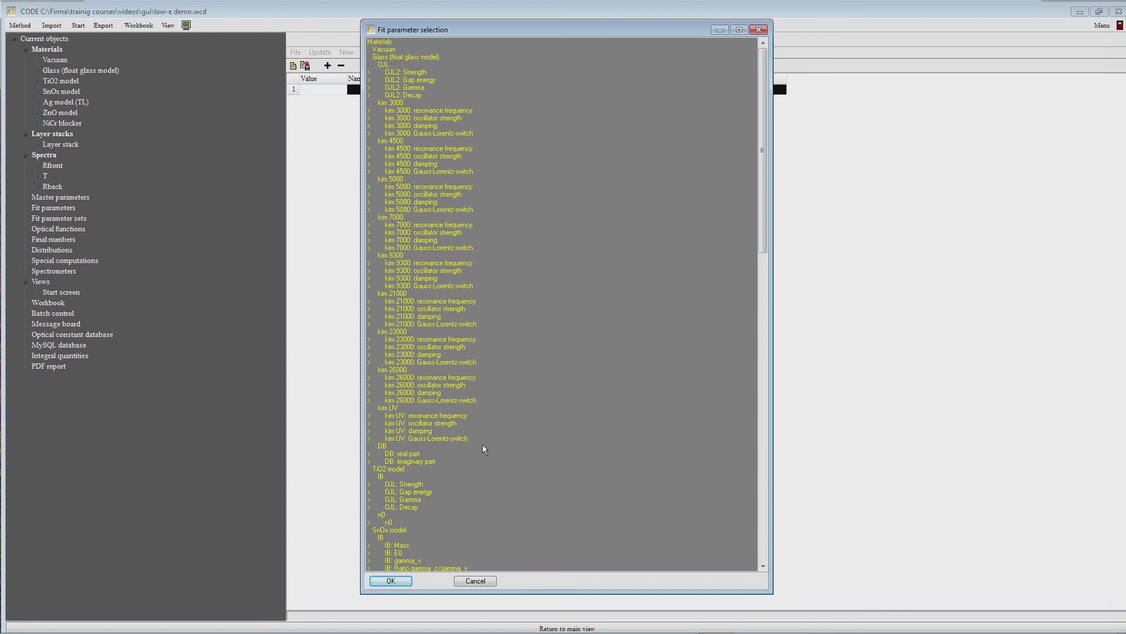
pyautogui.moveTo(762, 195); pyautogui.dragTo(789, 344)
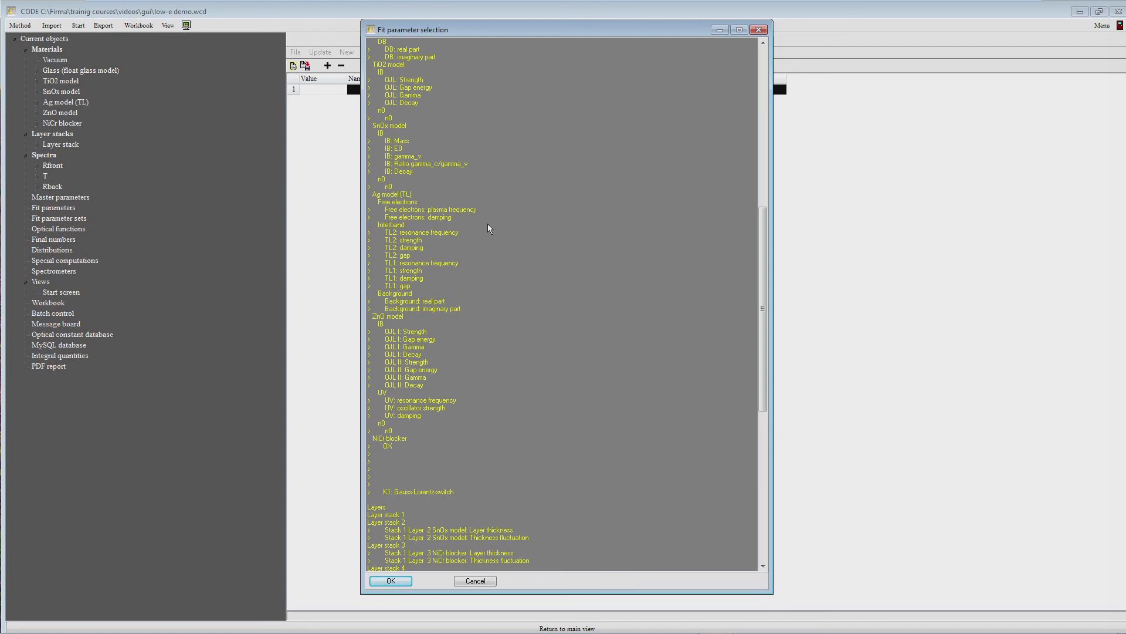
pyautogui.click(445, 217)
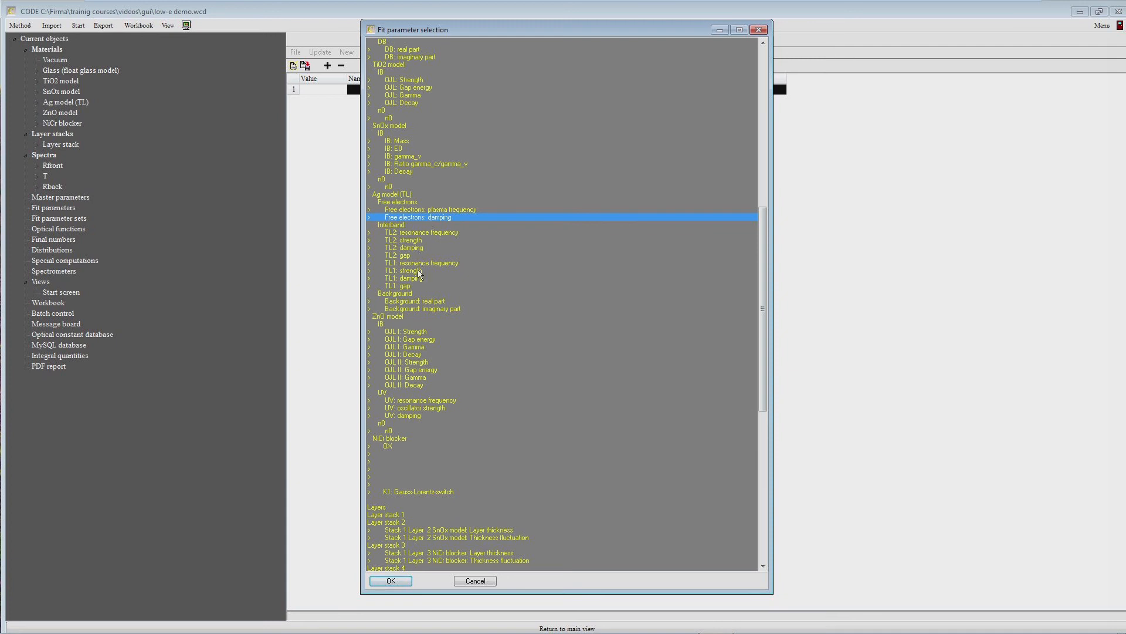
pyautogui.click(387, 446)
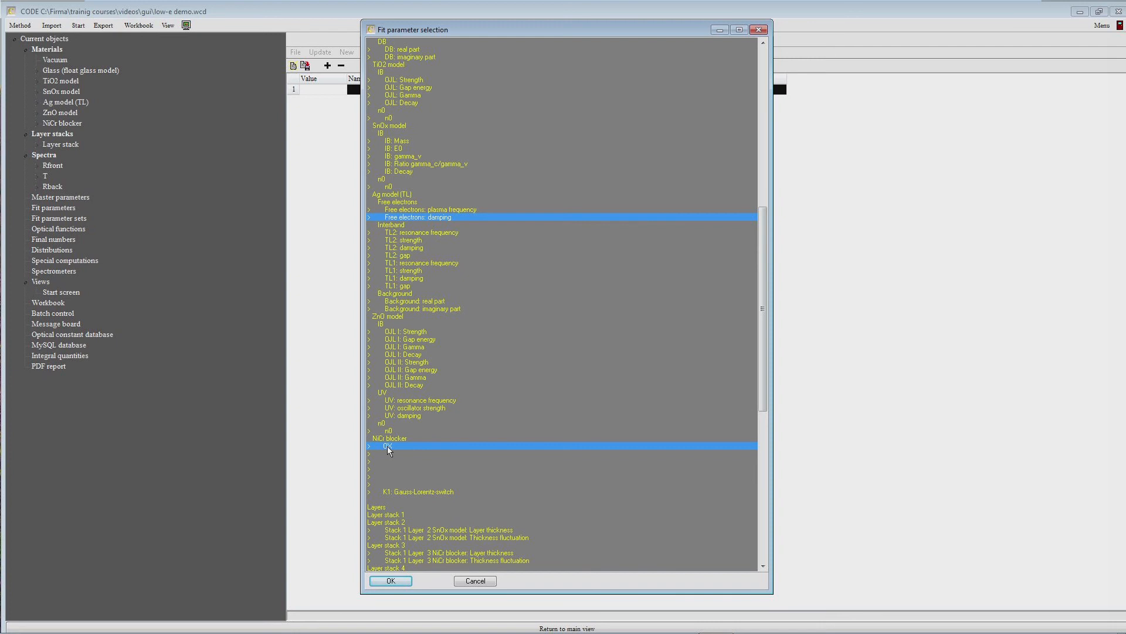
# Step: Also select the layer thicknesses of SnOx, NiCr blocker, Ag, ZnO, TiO2 and glass, and add all selected fit parameters
pyautogui.moveTo(763, 360); pyautogui.dragTo(764, 434)
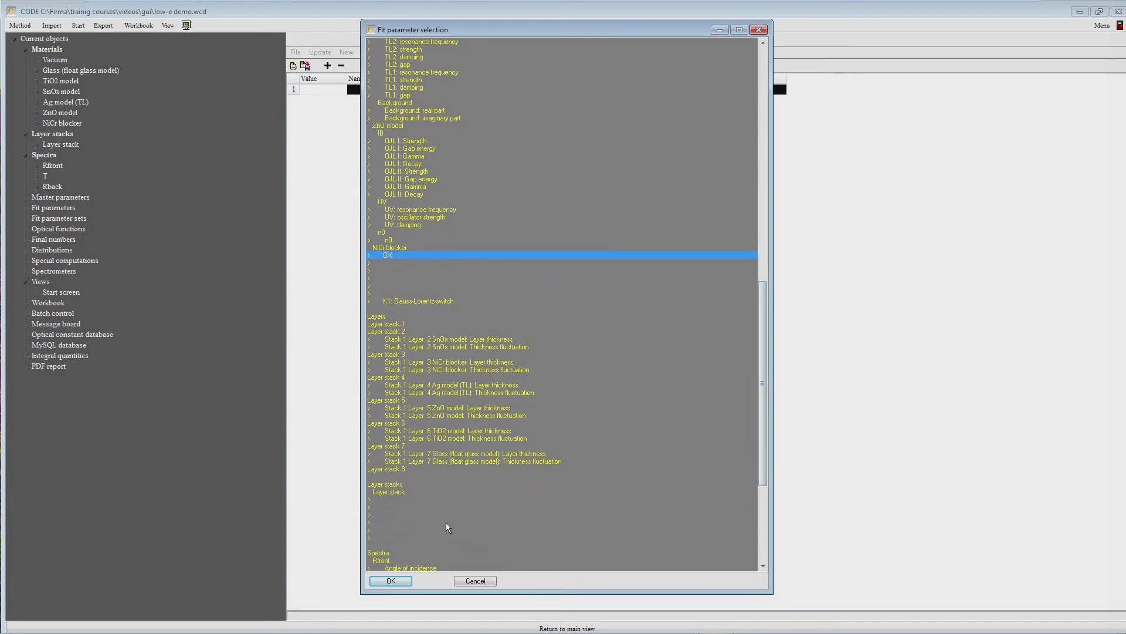
pyautogui.click(441, 339)
pyautogui.click(449, 362)
pyautogui.click(449, 385)
pyautogui.click(451, 408)
pyautogui.click(450, 430)
pyautogui.click(449, 454)
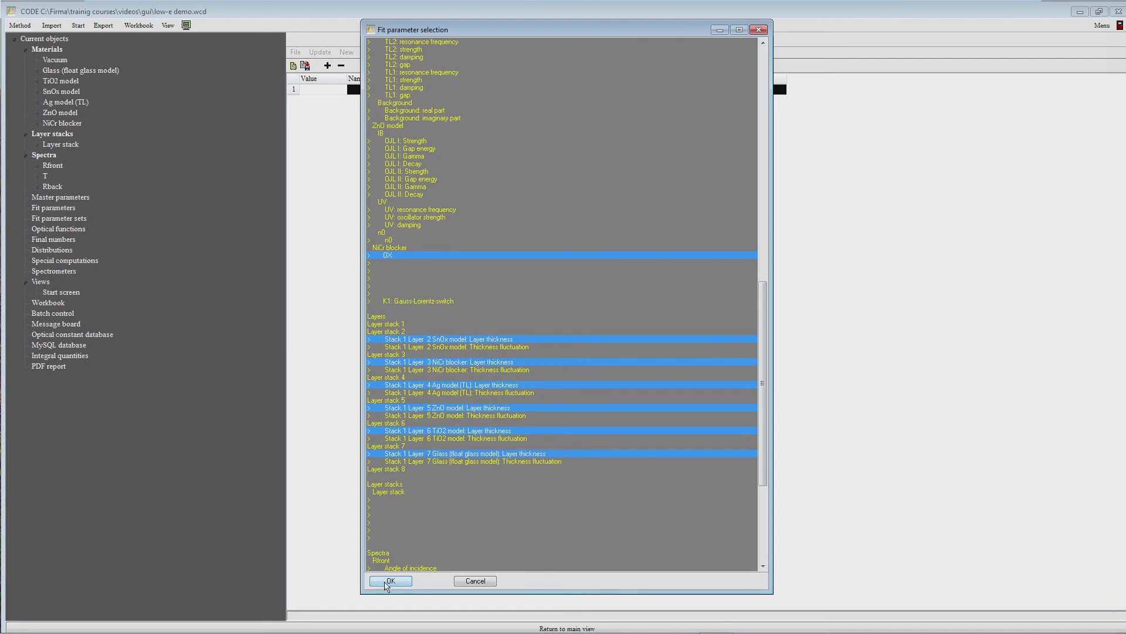
pyautogui.click(388, 582)
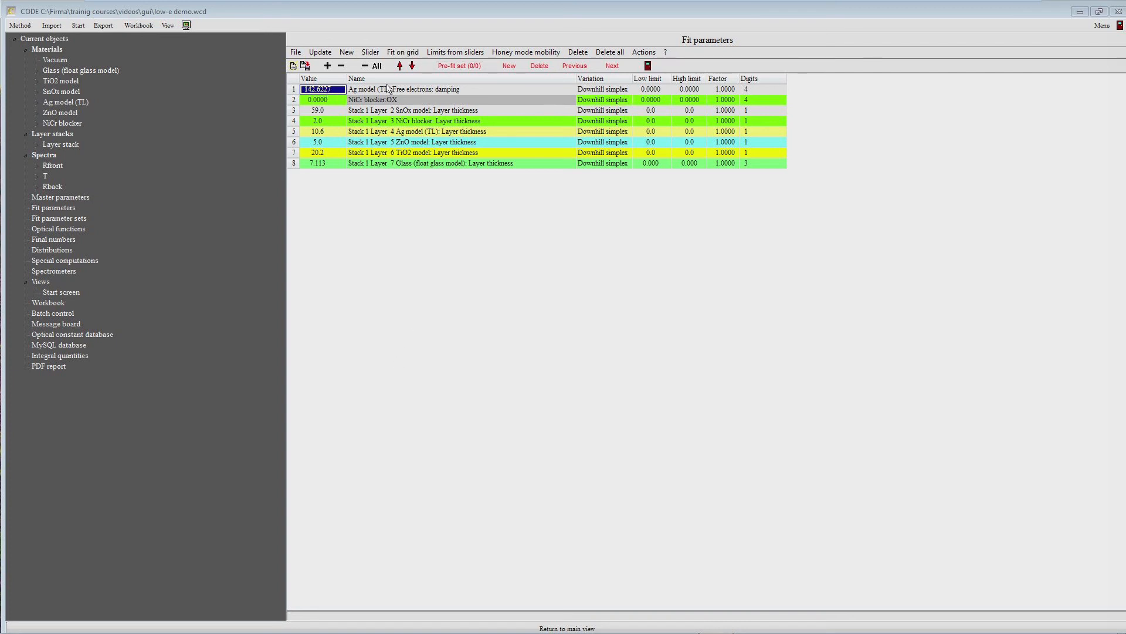
# Step: Set the limits of the Ag free electrons damping to 200 (low) and 1000 (high)
pyautogui.click(648, 89)
pyautogui.write('200')
pyautogui.press('Return')
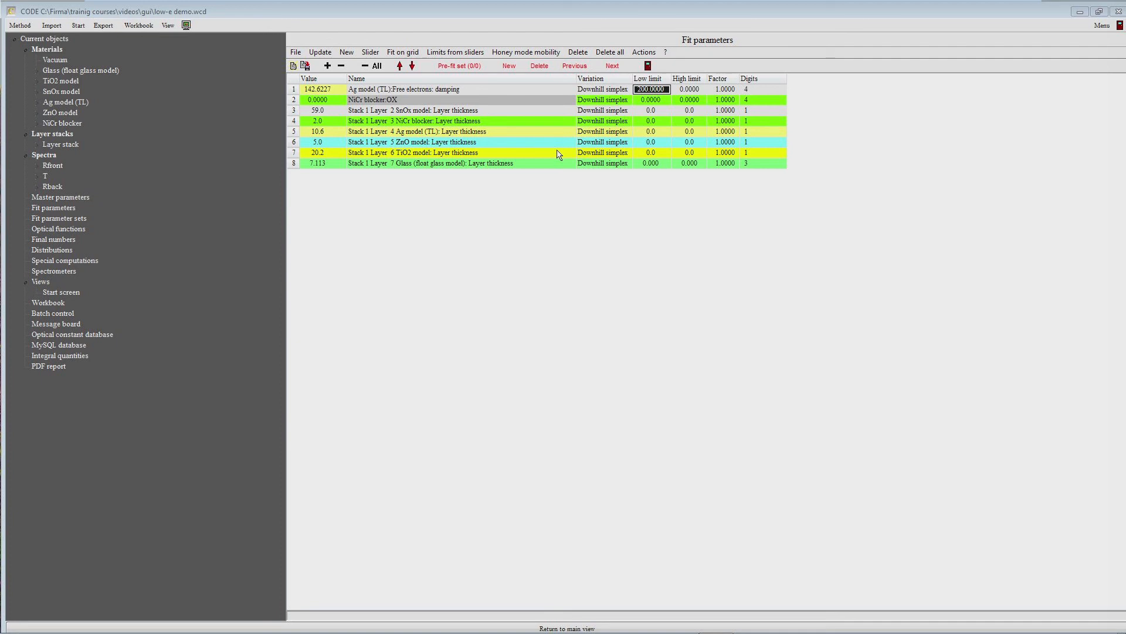
pyautogui.press('Tab')
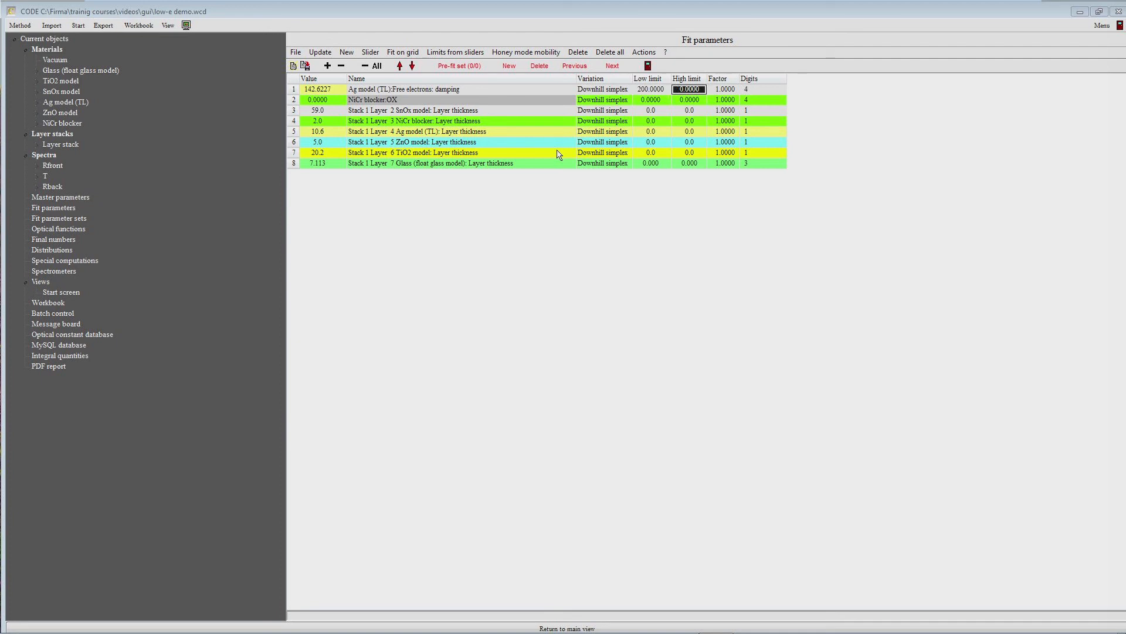
pyautogui.write('1000')
pyautogui.press('Return')
# Step: Set the value of the Ag free electrons damping parameter to 500
pyautogui.hotkey('shift', 'Tab')
pyautogui.hotkey('shift', 'Tab')
pyautogui.hotkey('shift', 'Tab')
pyautogui.hotkey('shift', 'Tab')
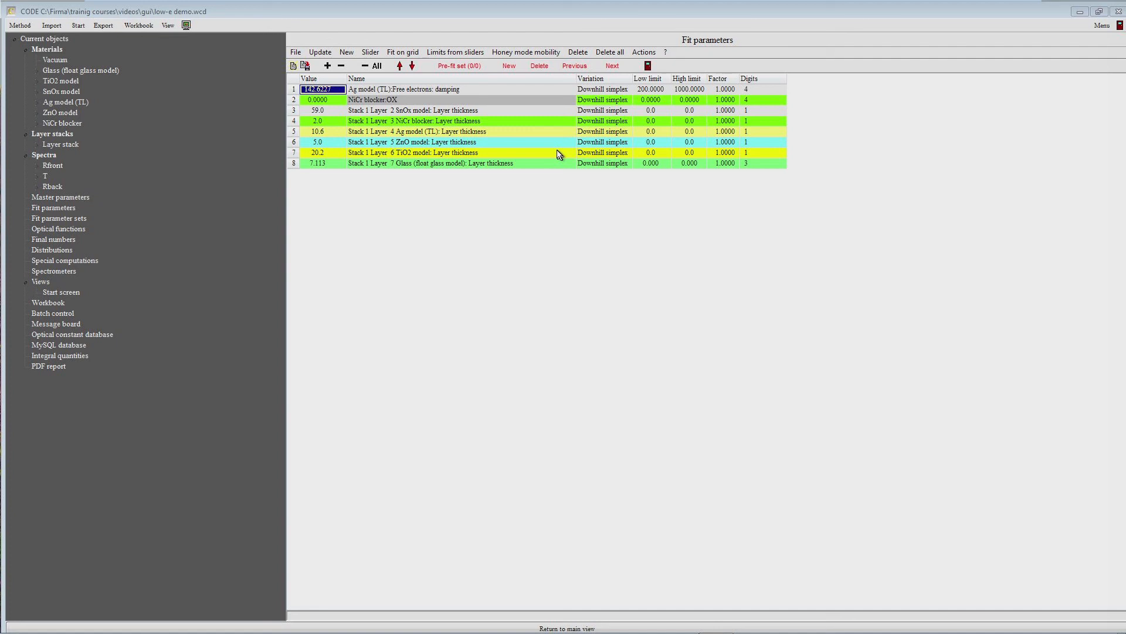
pyautogui.write('500')
pyautogui.press('Return')
# Step: Set the high limit of the NiCr blocker OX parameter to 1
pyautogui.press('Down')
pyautogui.press('Right')
pyautogui.press('Right')
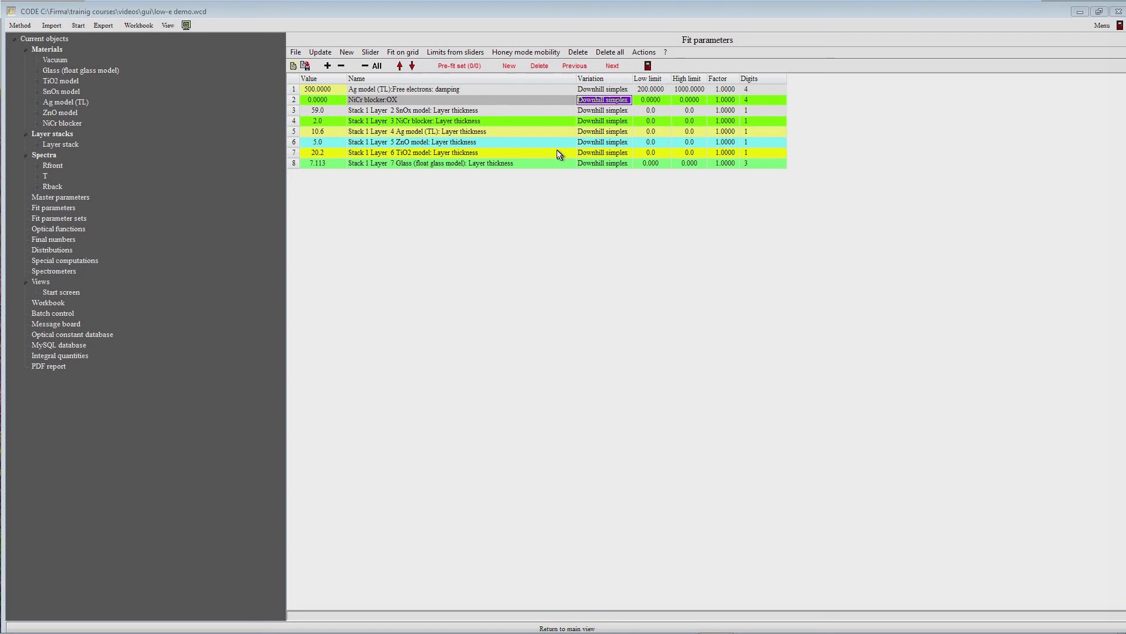
pyautogui.press('Right')
pyautogui.press('Right')
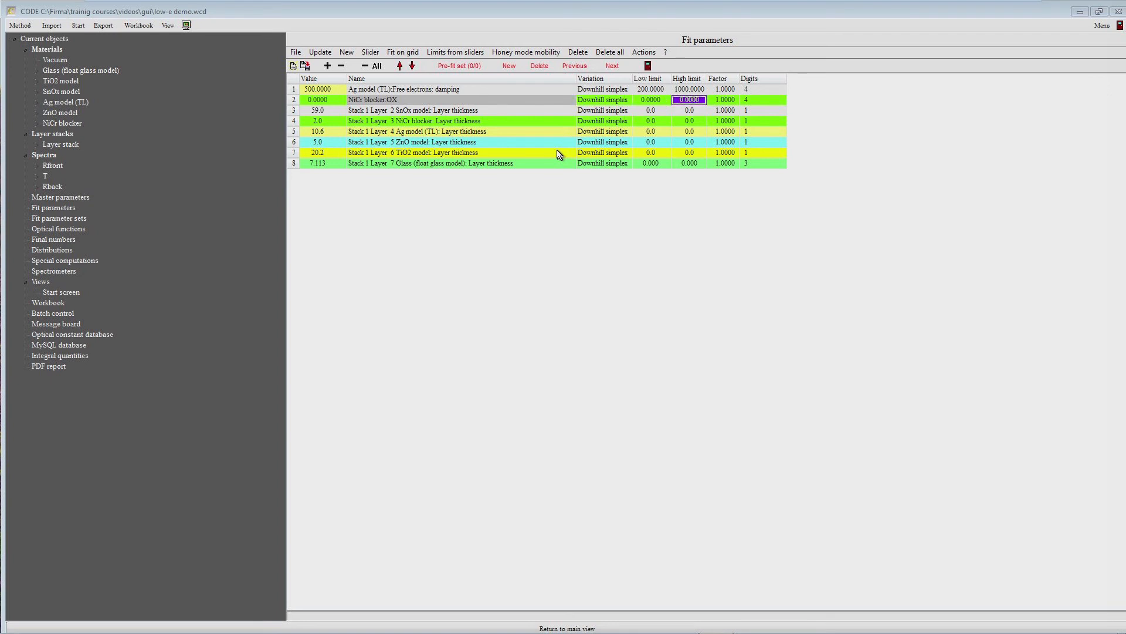
pyautogui.write('1')
pyautogui.press('Return')
# Step: Set the value of the NiCr blocker OX parameter to 1
pyautogui.press('Left')
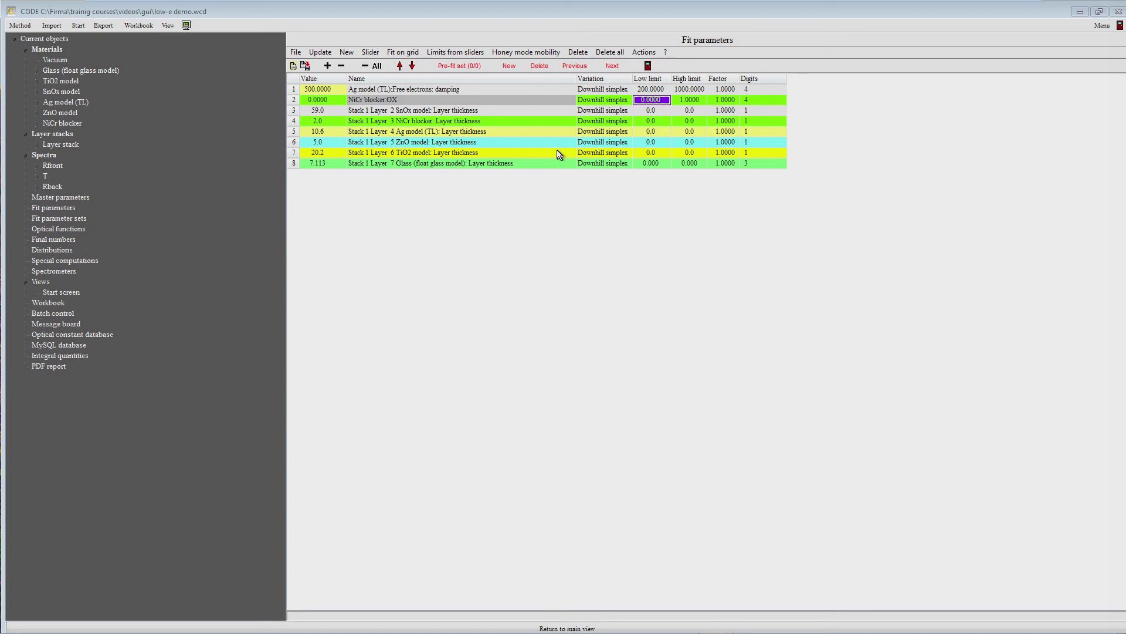
pyautogui.press('Right')
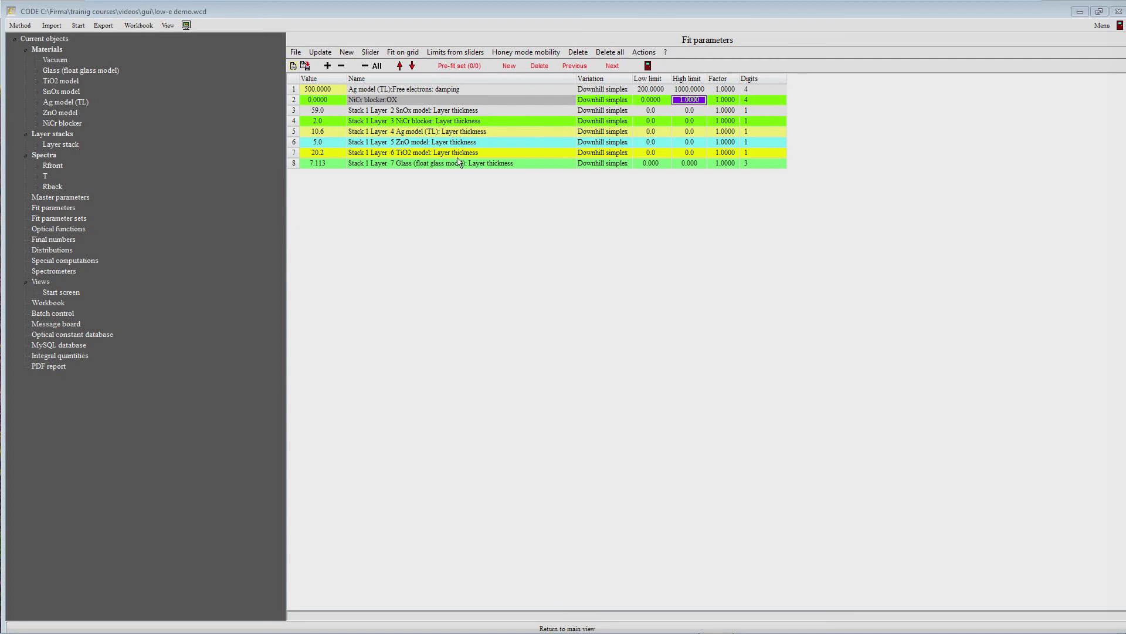
pyautogui.click(311, 99)
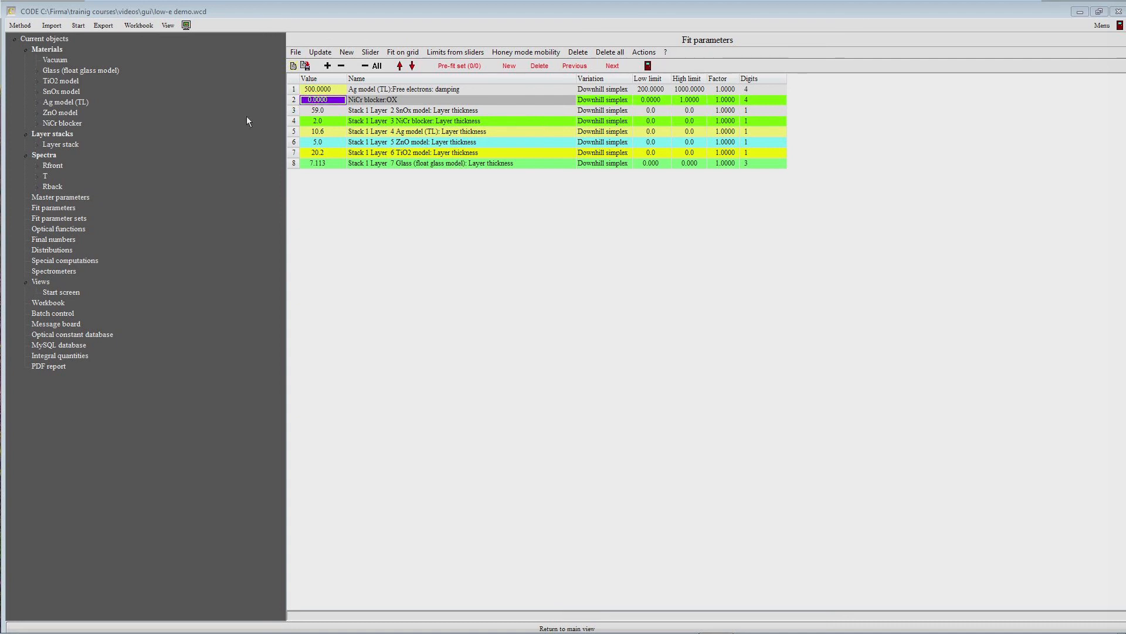
pyautogui.write('1')
pyautogui.press('Return')
# Step: Set the SnOx layer thickness to 50 and the Ag layer thickness to 10 in the fit parameter list
pyautogui.press('Down')
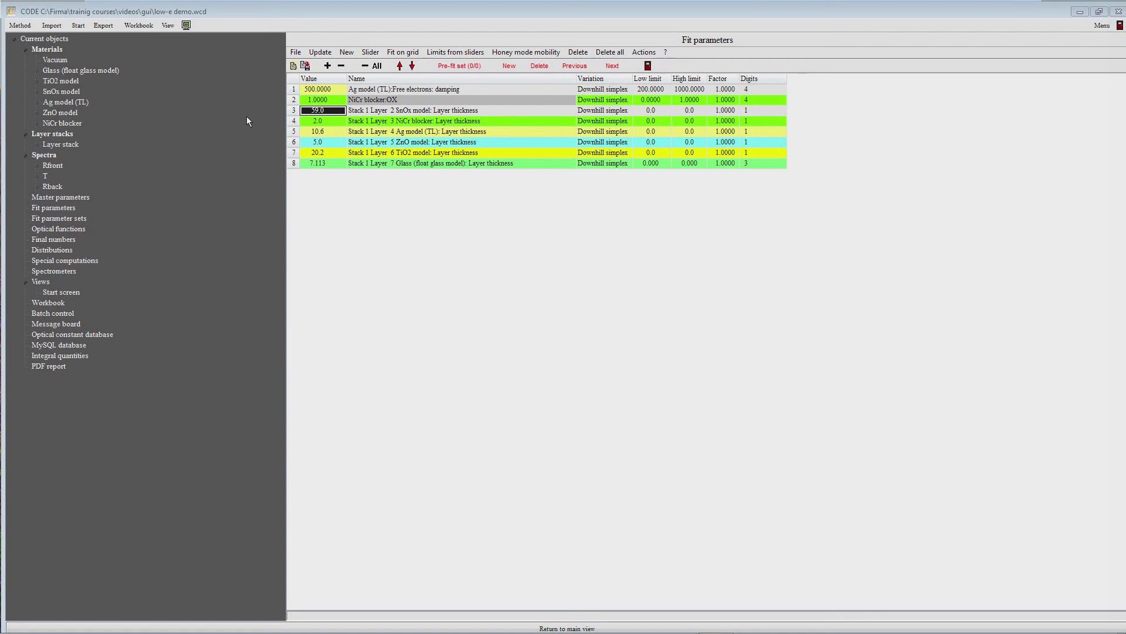
pyautogui.write('50')
pyautogui.press('Down')
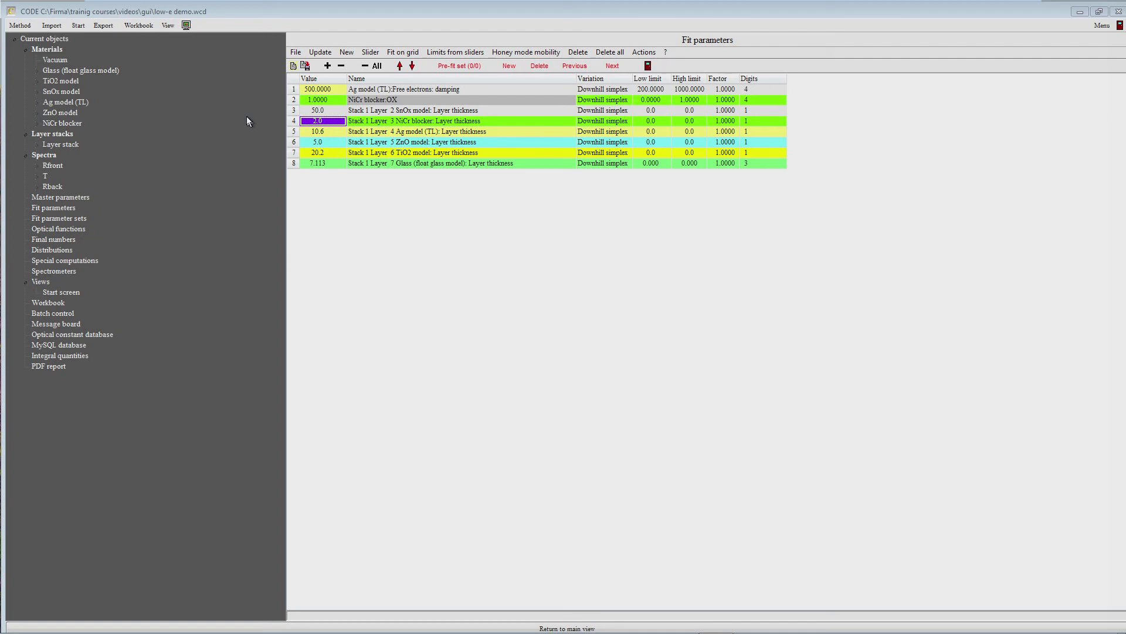
pyautogui.press('Down')
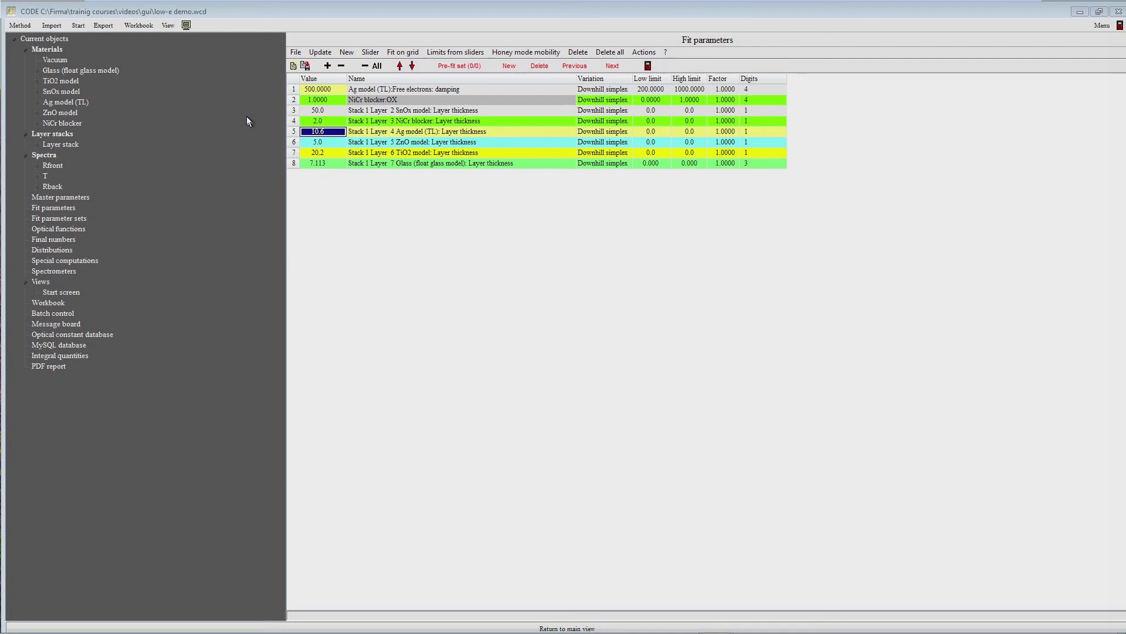
pyautogui.write('10')
pyautogui.press('Return')
# Step: Set the TiO2 layer thickness to 20 and the glass layer thickness to 4 in the fit parameter list
pyautogui.press('Down')
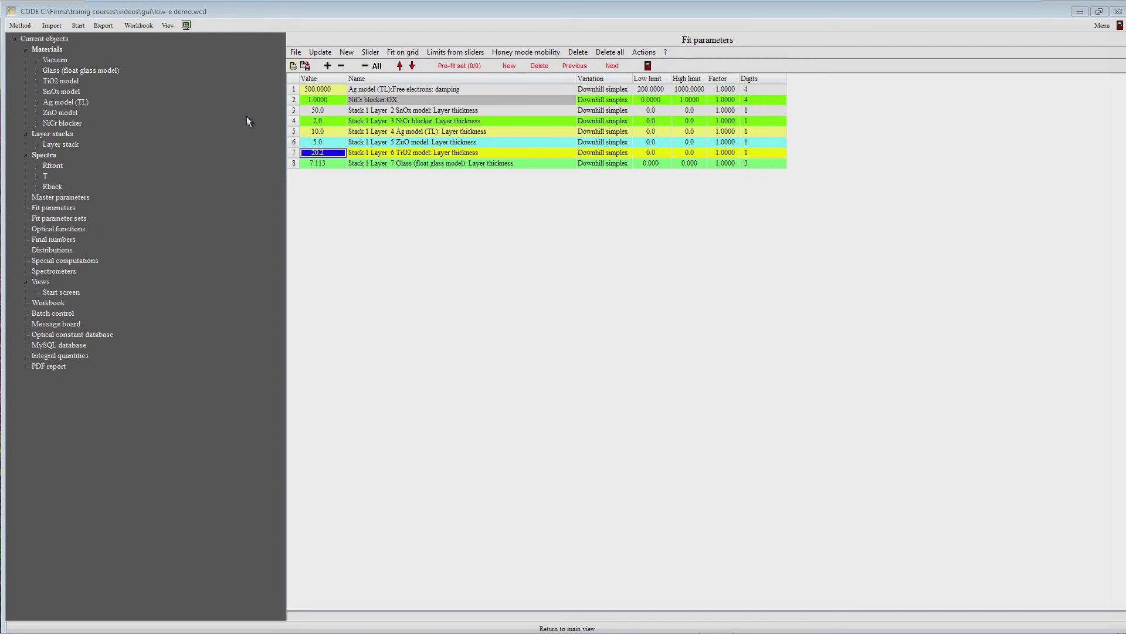
pyautogui.write('20')
pyautogui.press('Return')
pyautogui.press('Down')
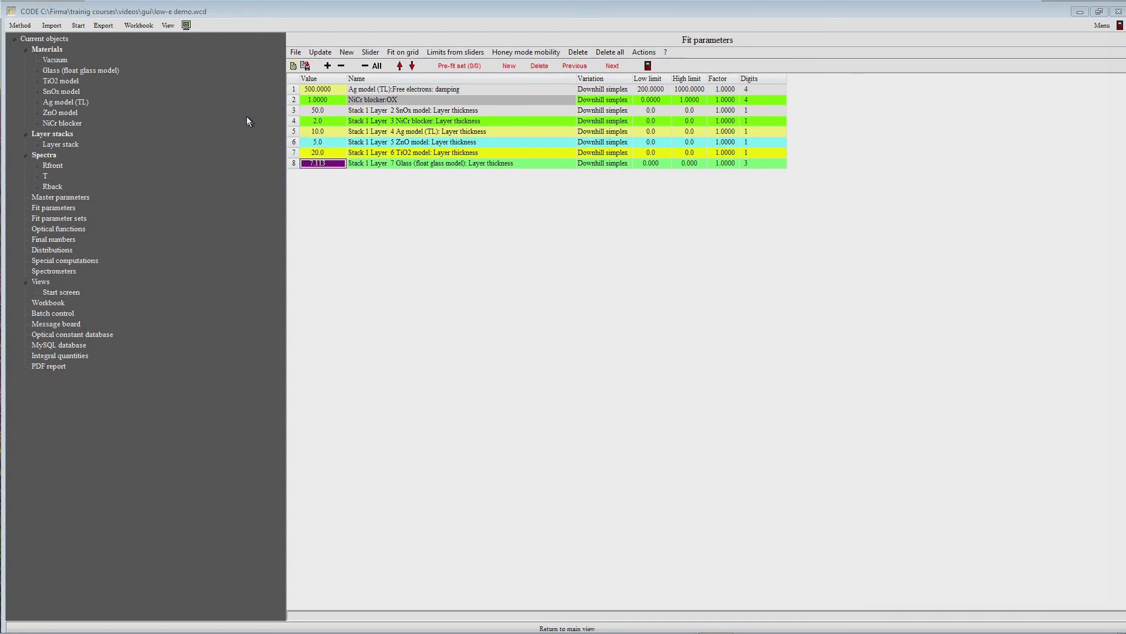
pyautogui.write('4')
pyautogui.press('Return')
# Step: Change the variation of the Ag free electrons damping and the NiCr blocker OX parameter to Frozen
pyautogui.press('Right')
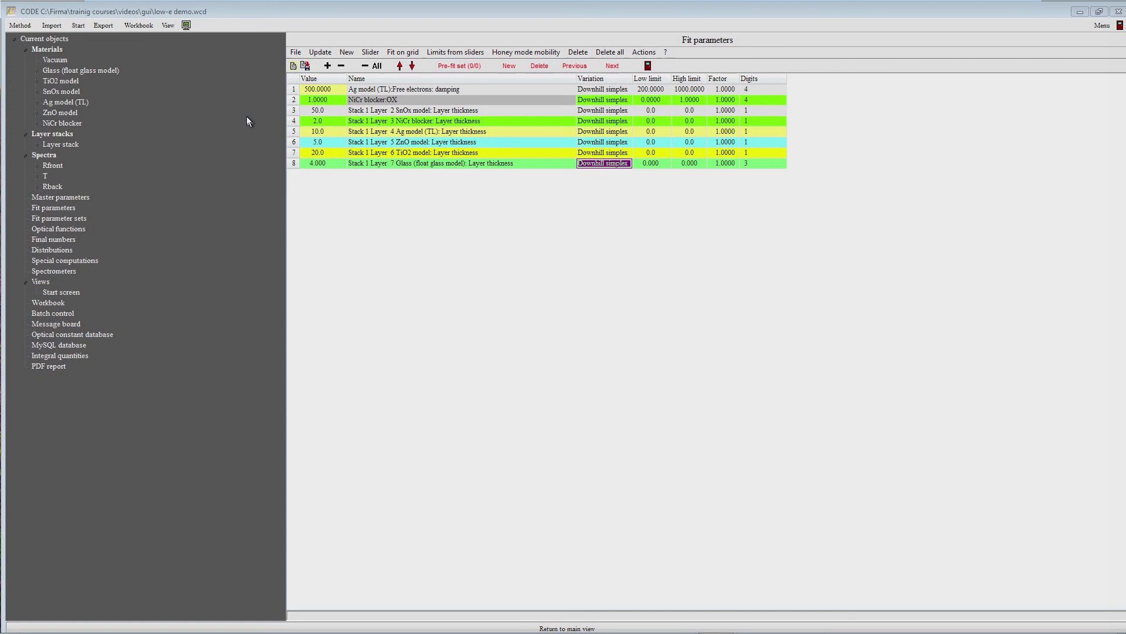
pyautogui.press('Up')
pyautogui.press('Up')
pyautogui.press('Up')
pyautogui.press('Up')
pyautogui.press('Up')
pyautogui.press('Up')
pyautogui.press('Up')
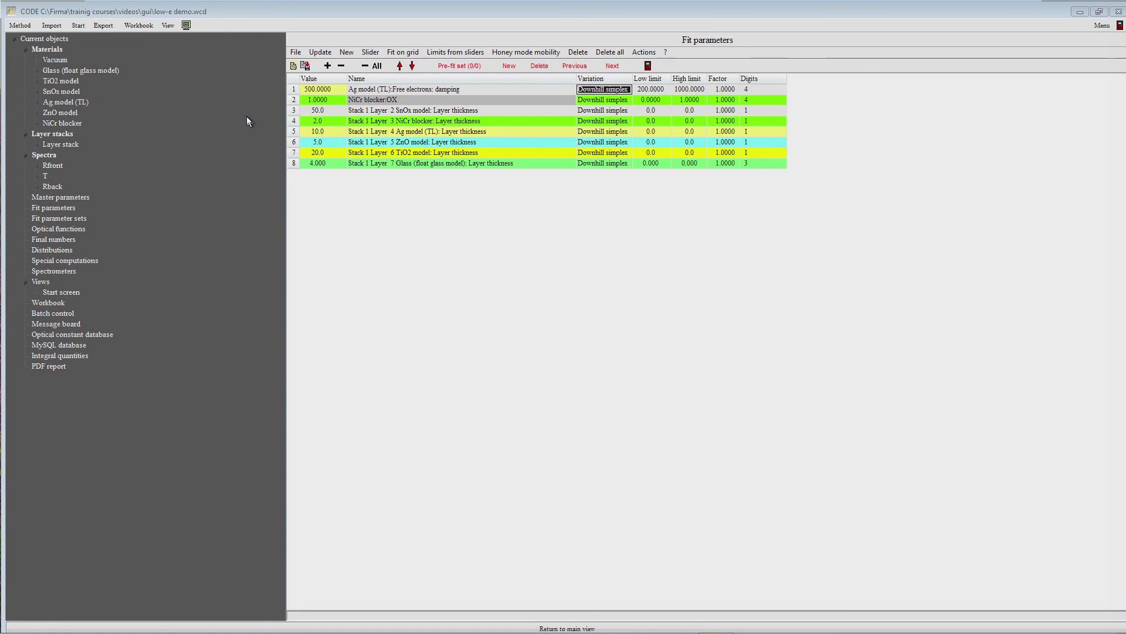
pyautogui.press('Down')
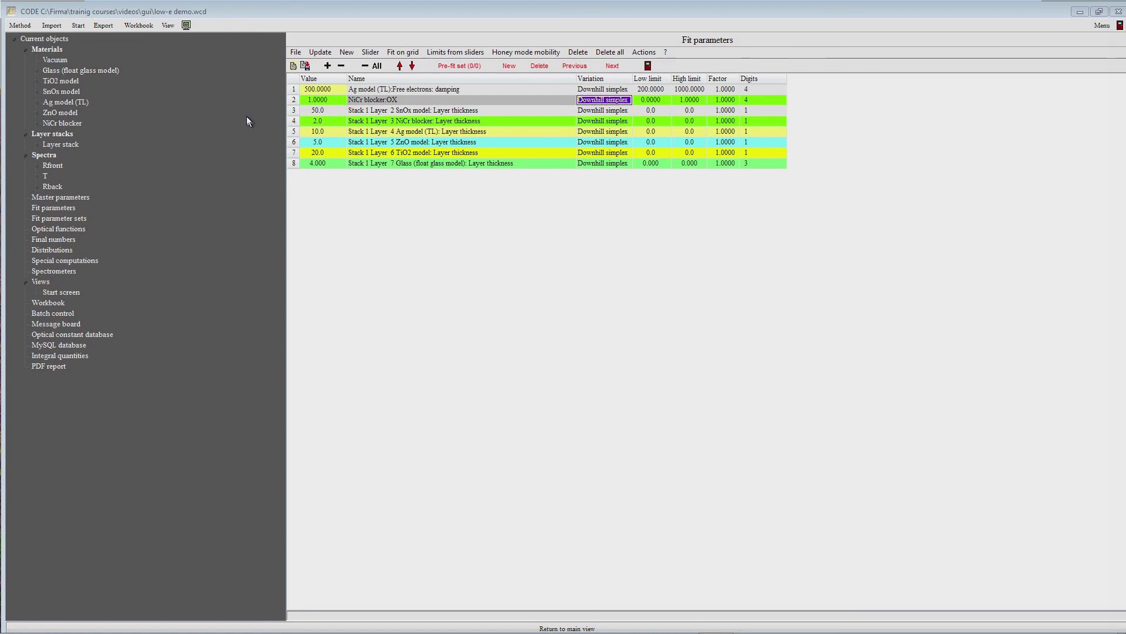
pyautogui.press('Up')
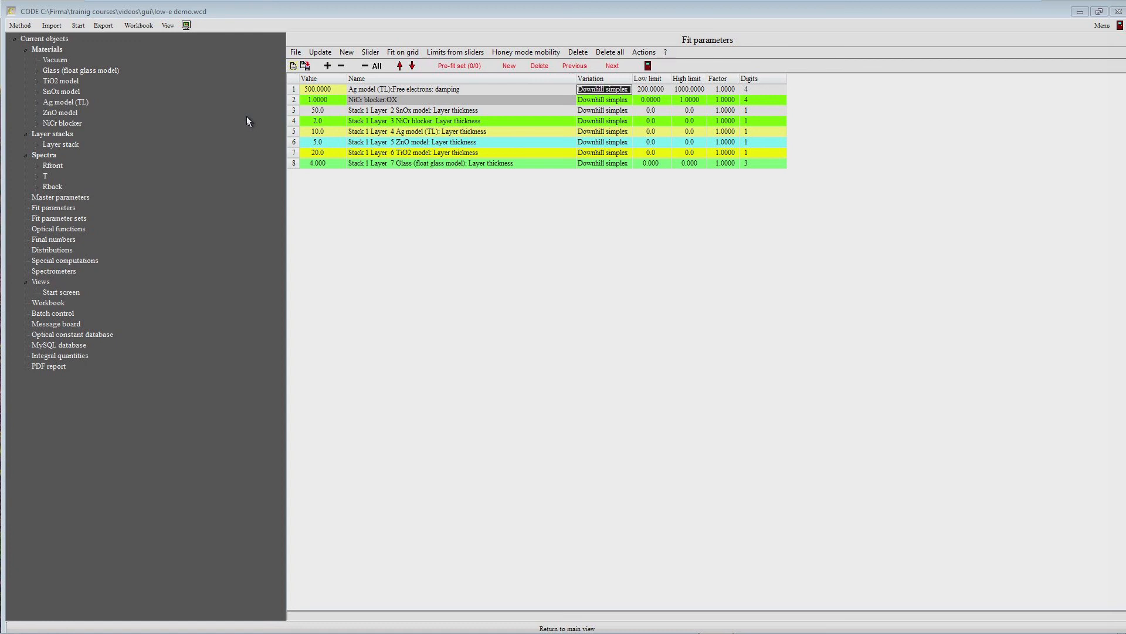
pyautogui.press('F5')
pyautogui.press('Left')
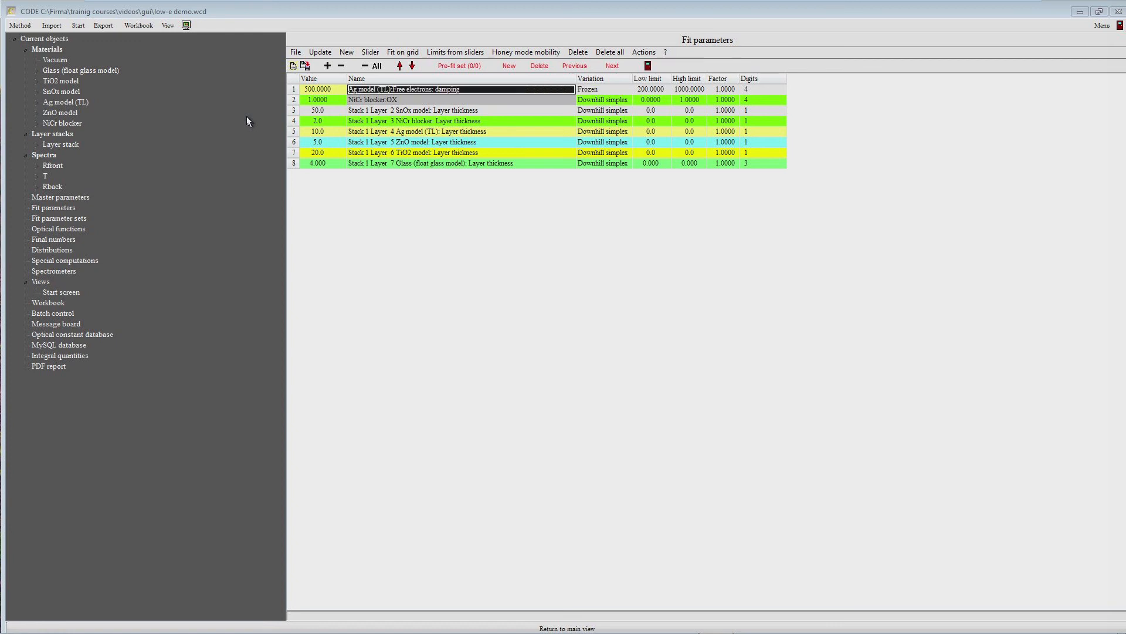
pyautogui.press('Right')
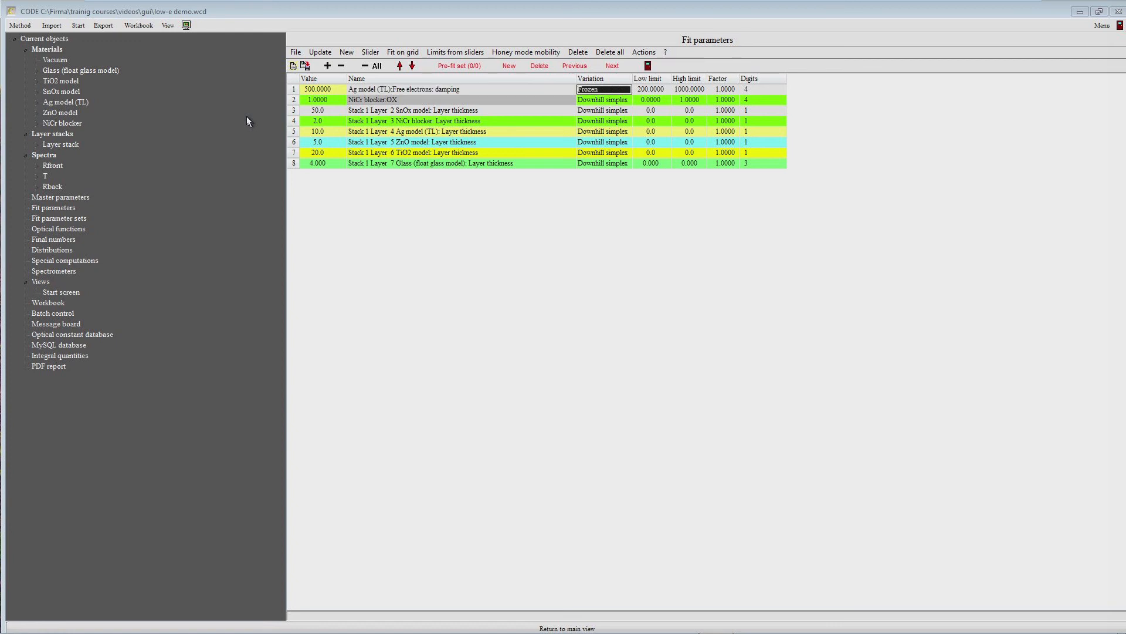
pyautogui.press('Down')
pyautogui.press('F5')
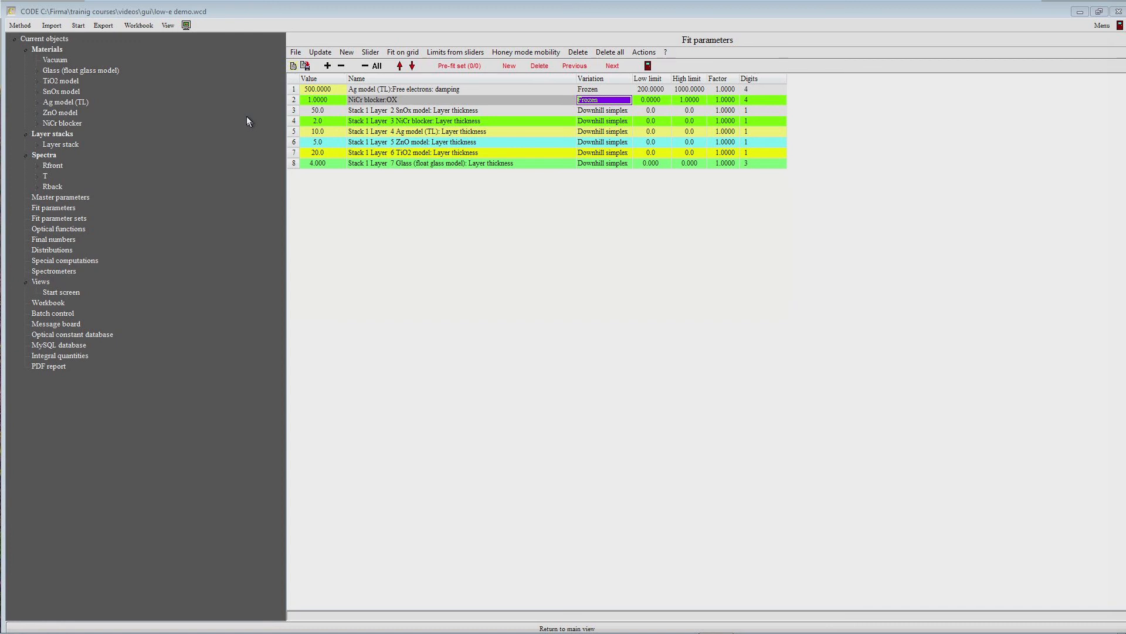
# Step: Change the variation of the NiCr blocker, ZnO and glass layer thicknesses to Frozen
pyautogui.press('Down')
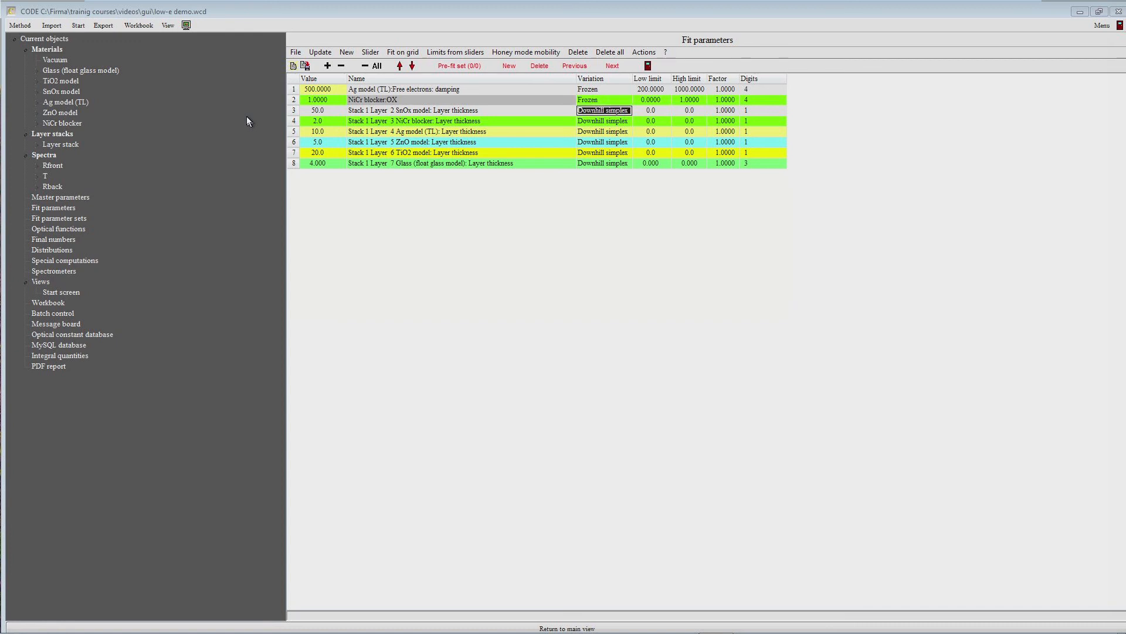
pyautogui.press('Down')
pyautogui.press('F4')
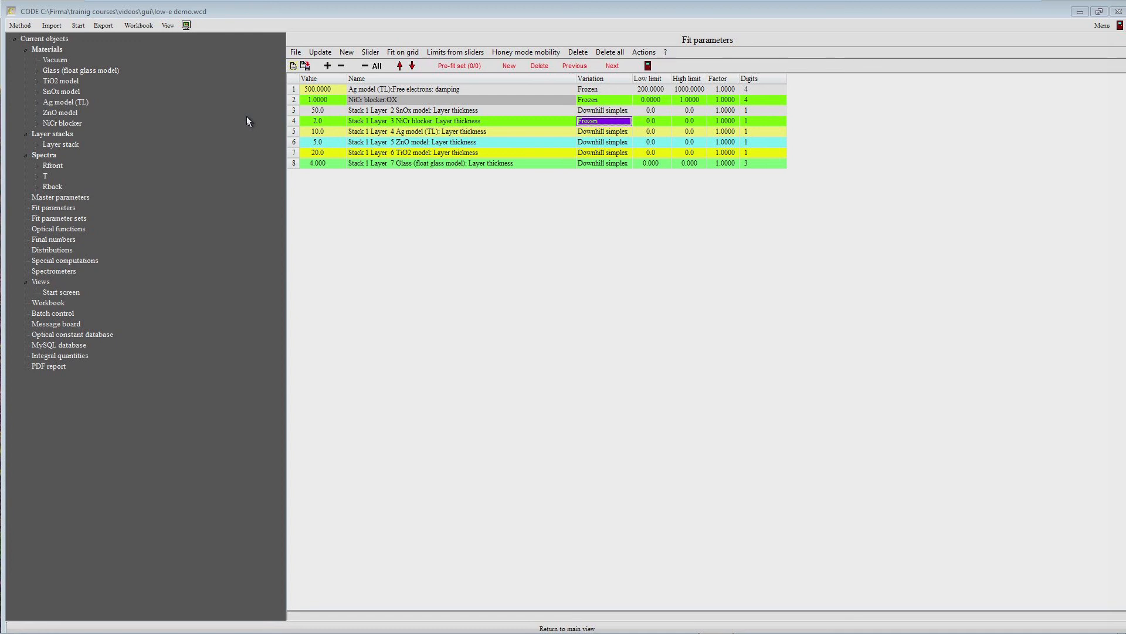
pyautogui.press('Down')
pyautogui.press('Down')
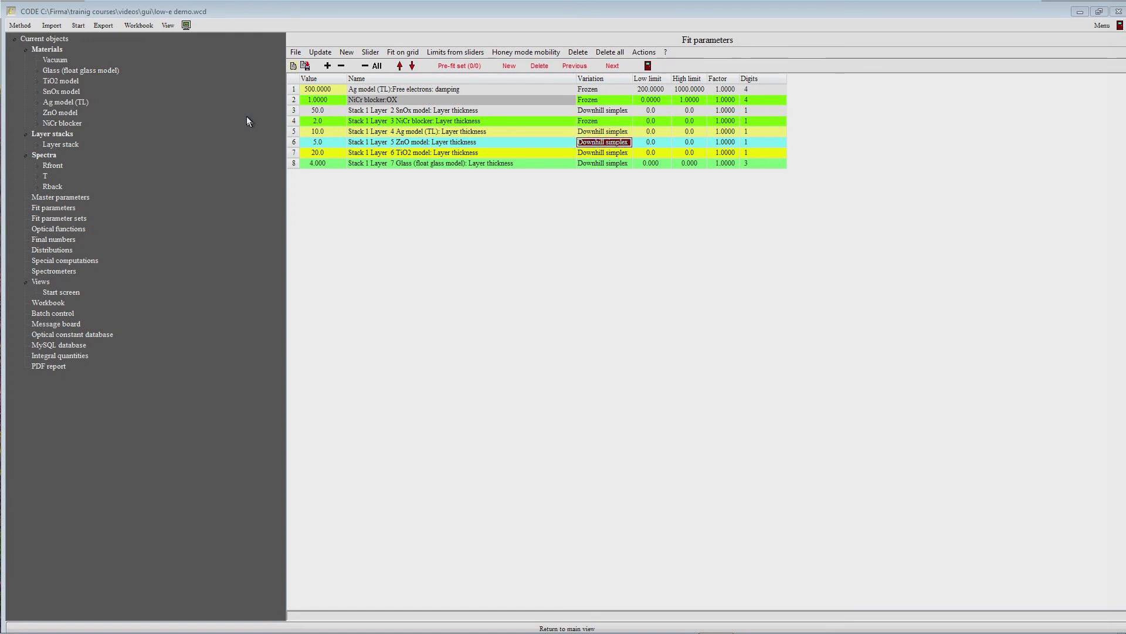
pyautogui.press('F5')
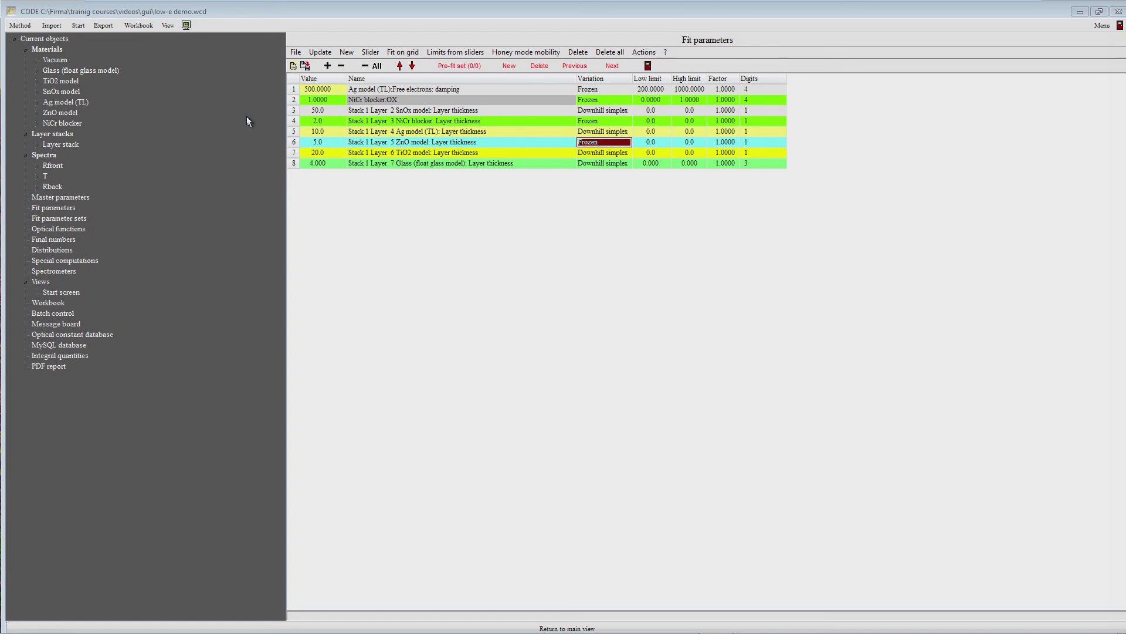
pyautogui.press('Down')
pyautogui.press('Down')
pyautogui.press('F5')
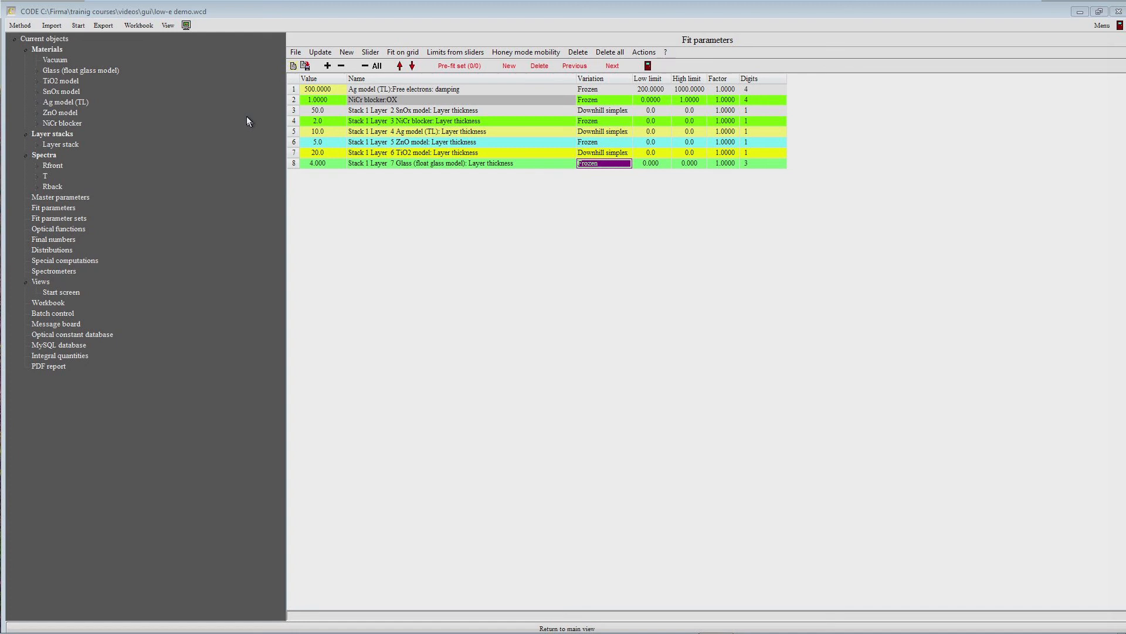
pyautogui.press('Up')
pyautogui.press('Up')
pyautogui.press('Up')
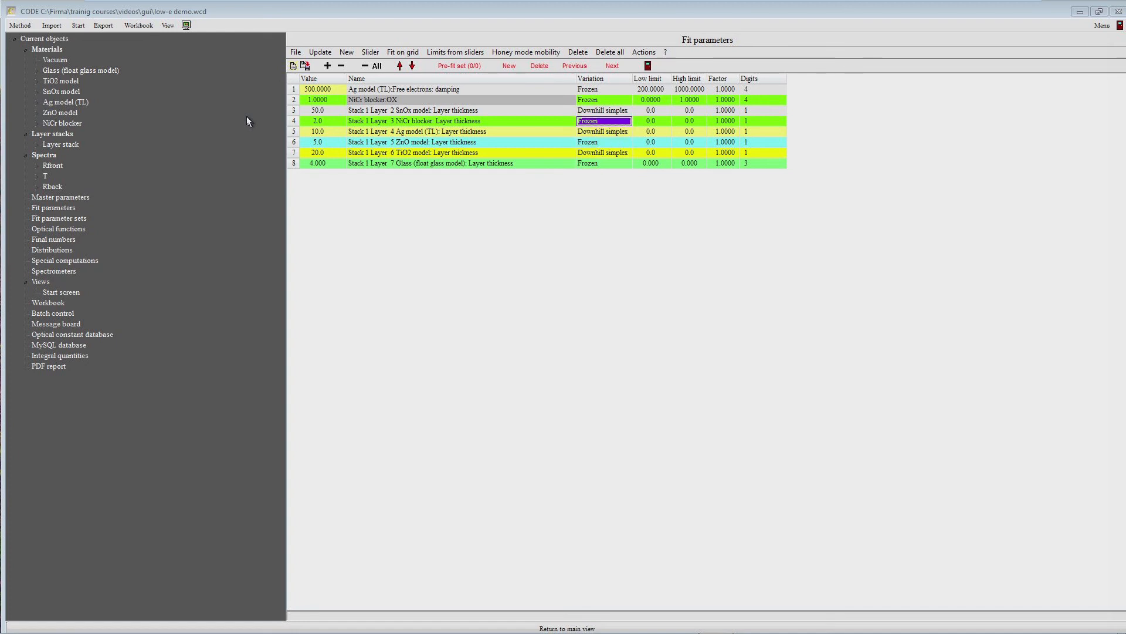
# Step: Review the variation settings of the layer thicknesses in the fit parameter list and return to the main view
pyautogui.press('Up')
pyautogui.press('Up')
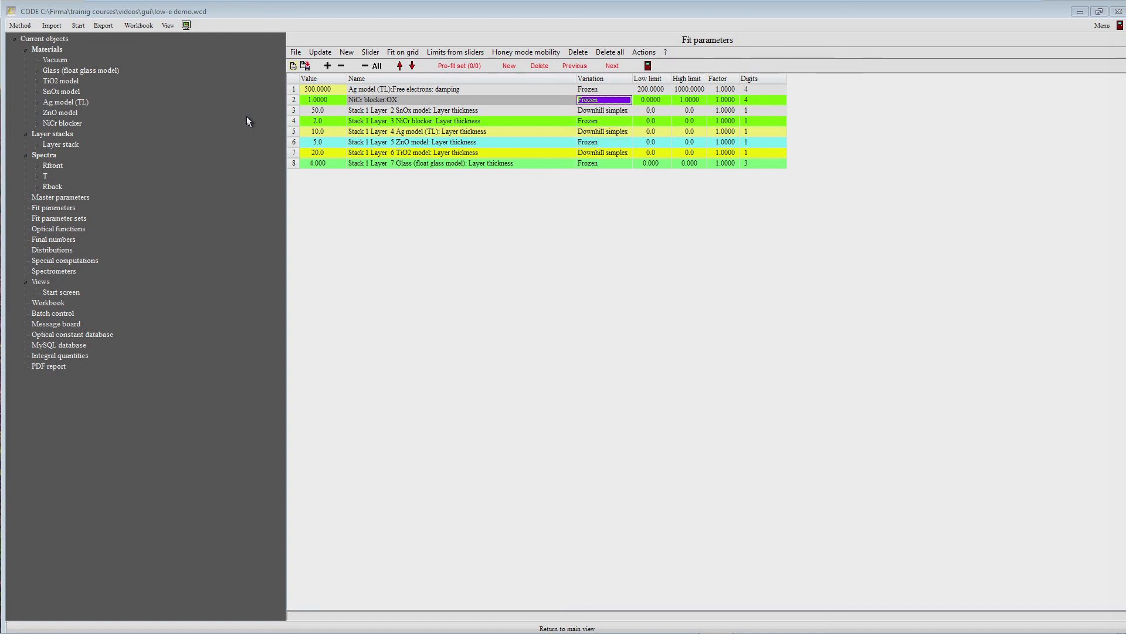
pyautogui.press('Down')
pyautogui.press('Down')
pyautogui.press('Down')
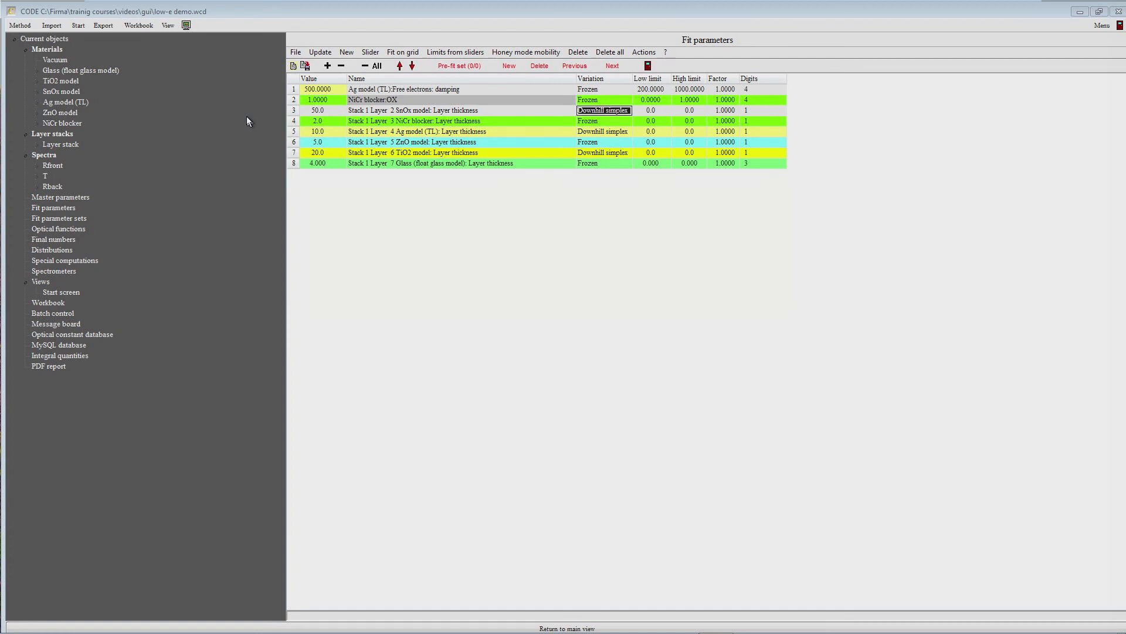
pyautogui.press('Down')
pyautogui.press('Down')
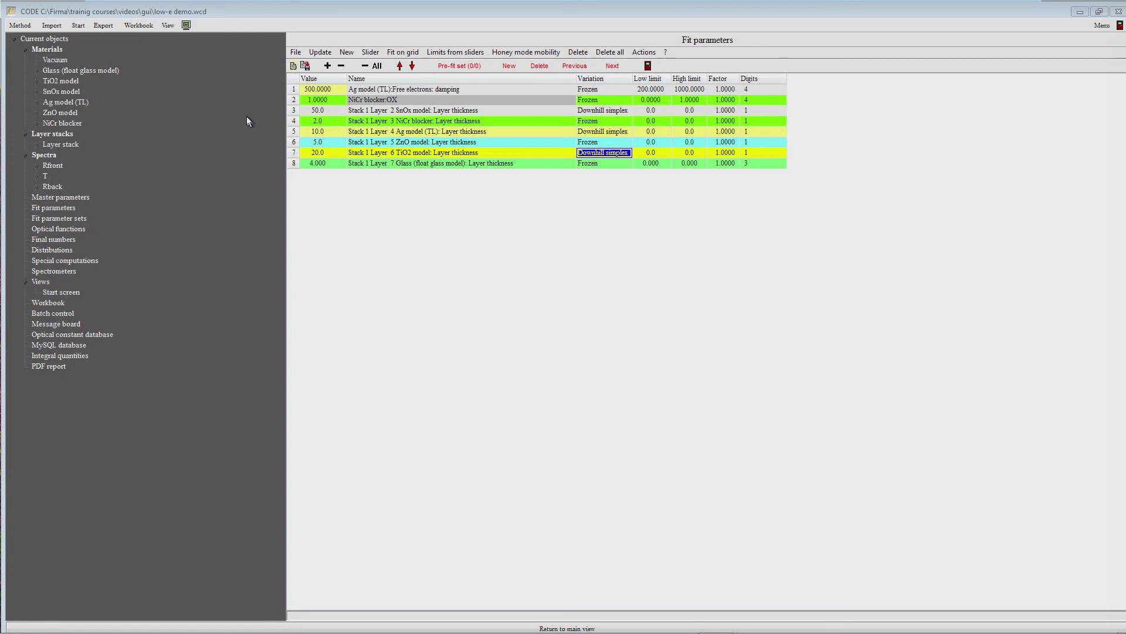
pyautogui.press('F7')
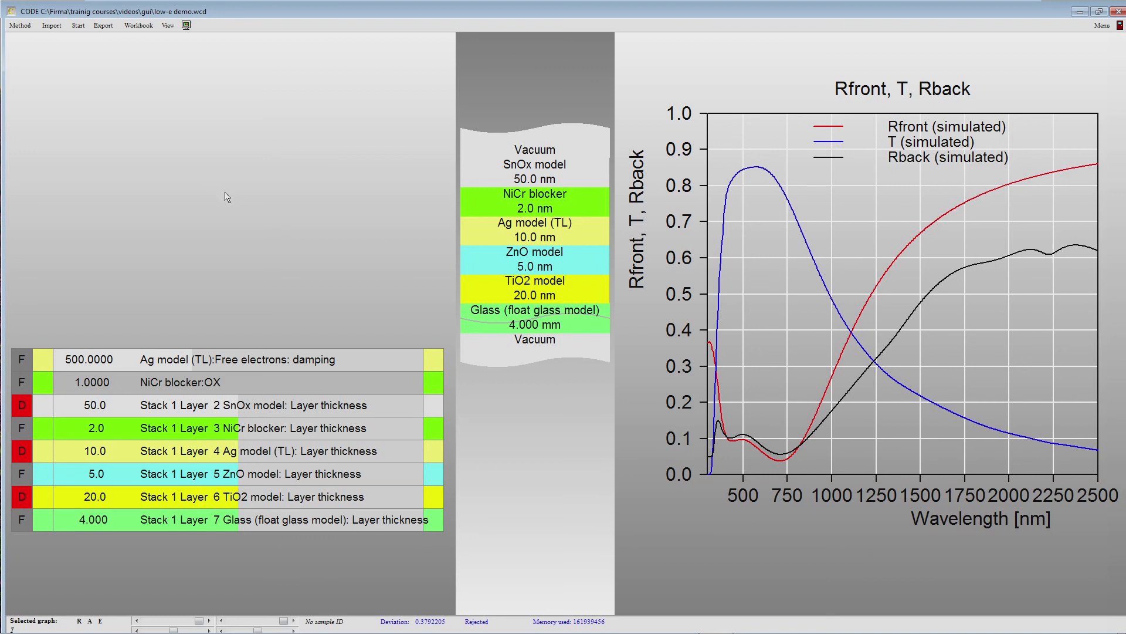
# Step: Start saving the configuration under a new name and create and open a folder named design inside the videos folder
pyautogui.press('F8')
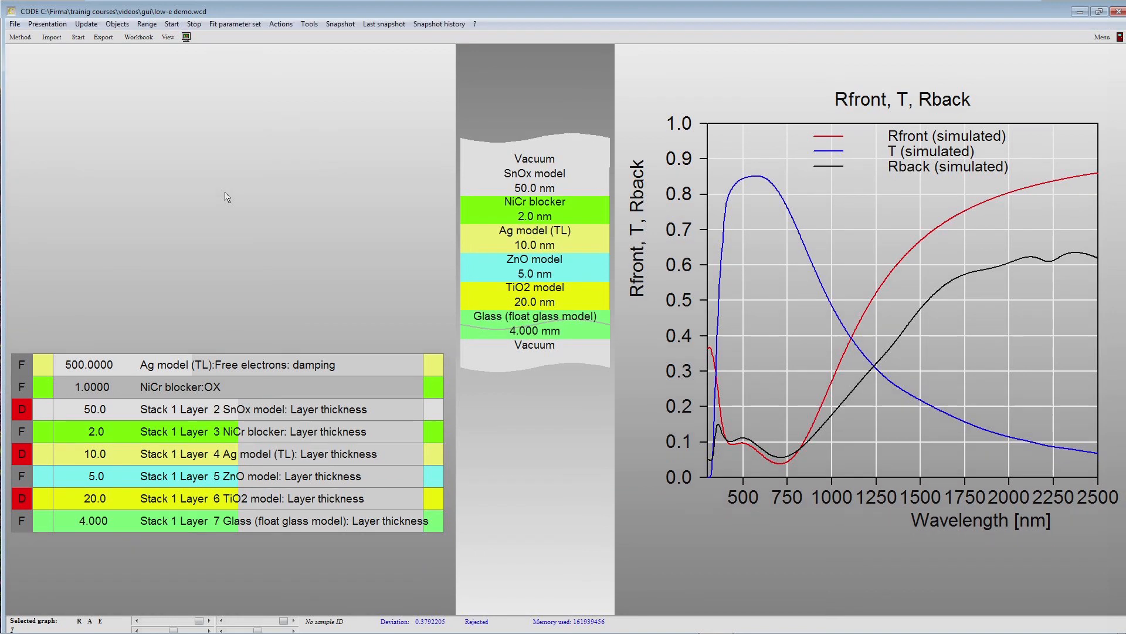
pyautogui.click(14, 24)
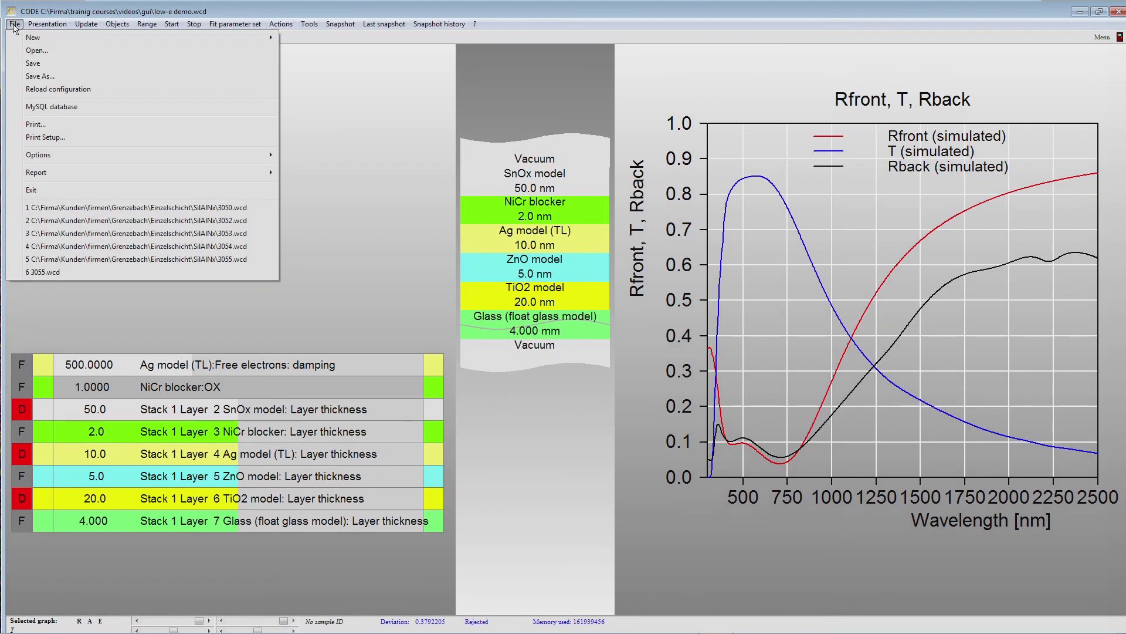
pyautogui.click(44, 76)
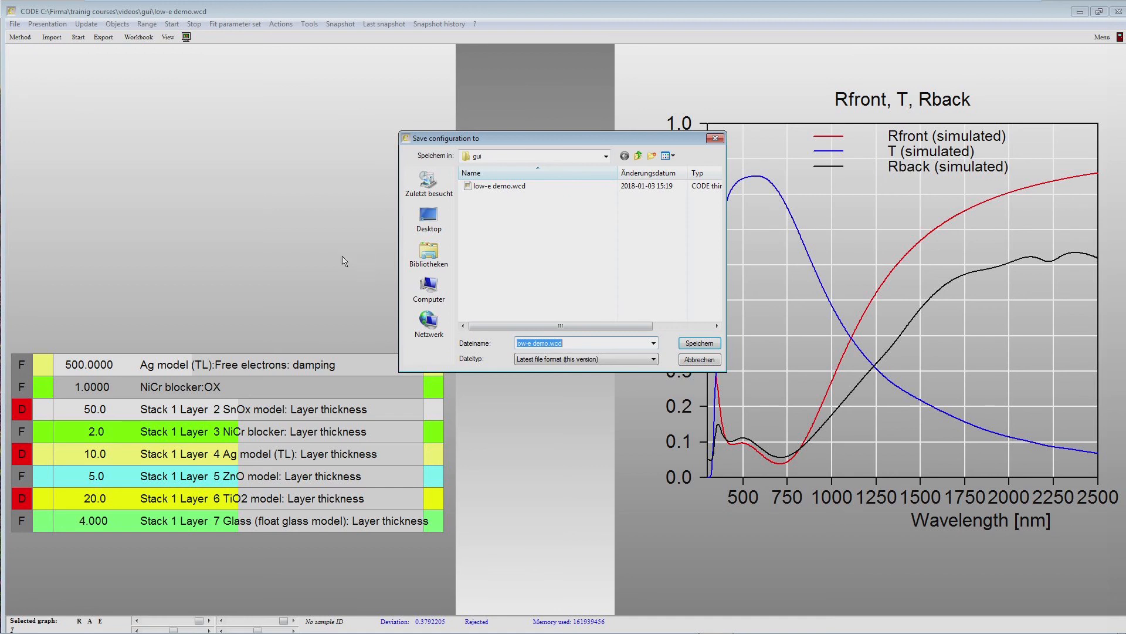
pyautogui.click(639, 156)
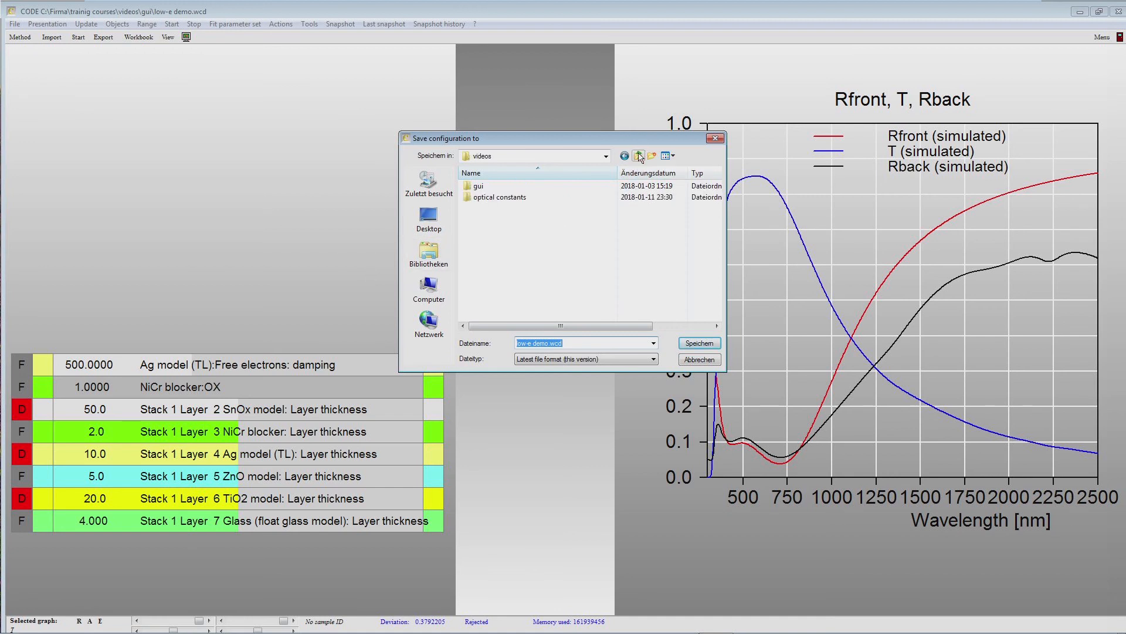
pyautogui.click(651, 156)
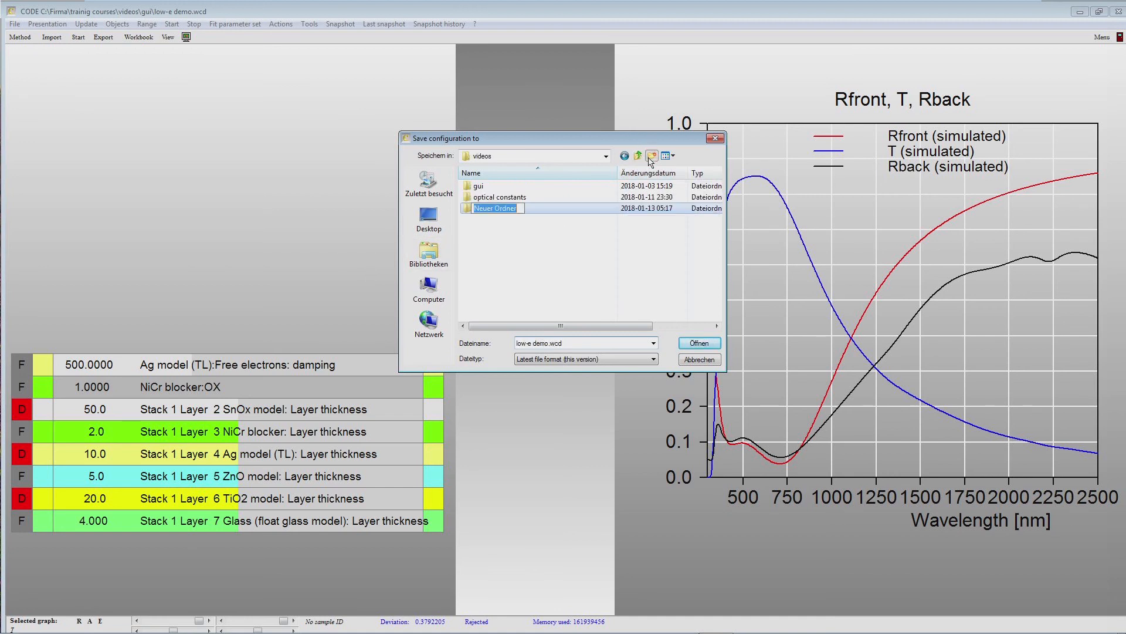
pyautogui.write('des')
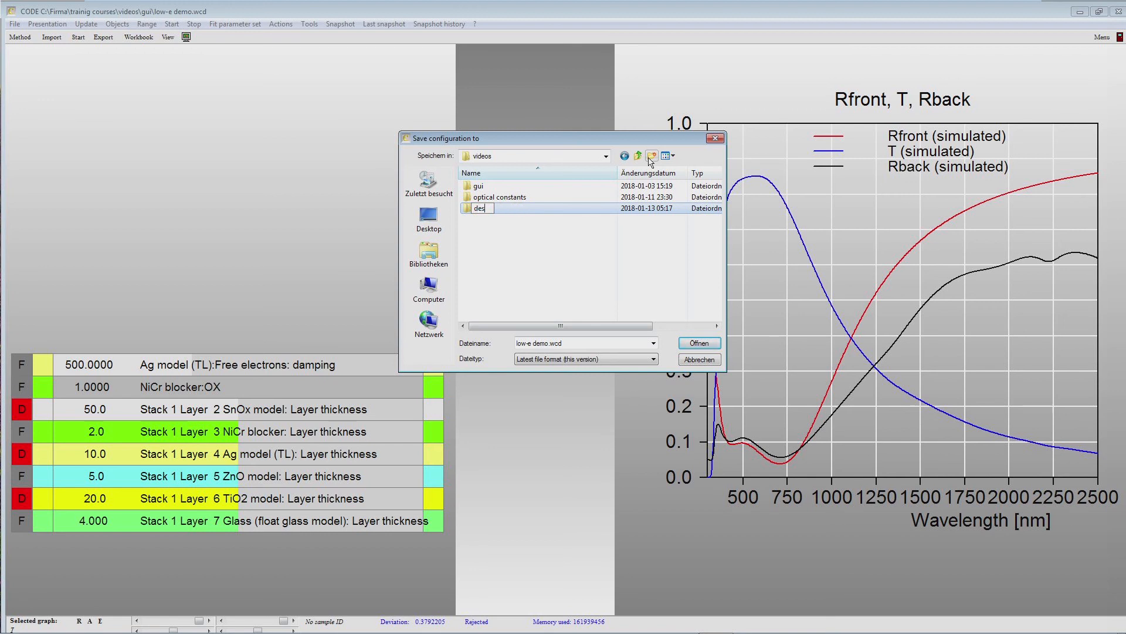
pyautogui.write('ign')
pyautogui.press('Return')
pyautogui.doubleClick(518, 210)
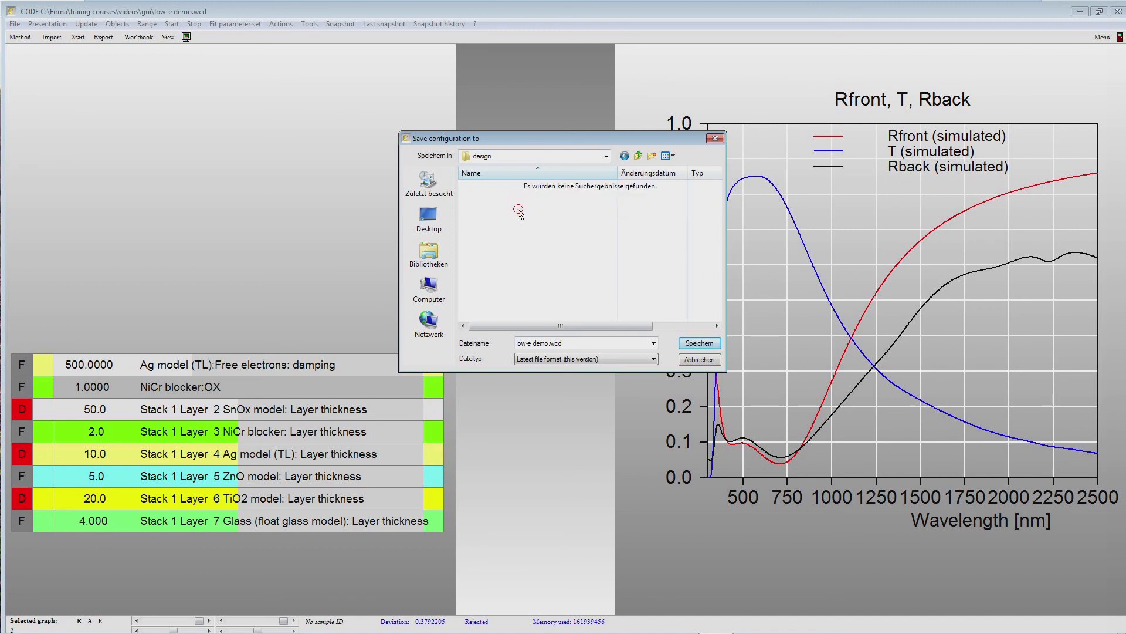
# Step: Save the configuration as "single silver low-e prototype" in the design folder
pyautogui.moveTo(548, 343); pyautogui.dragTo(465, 357)
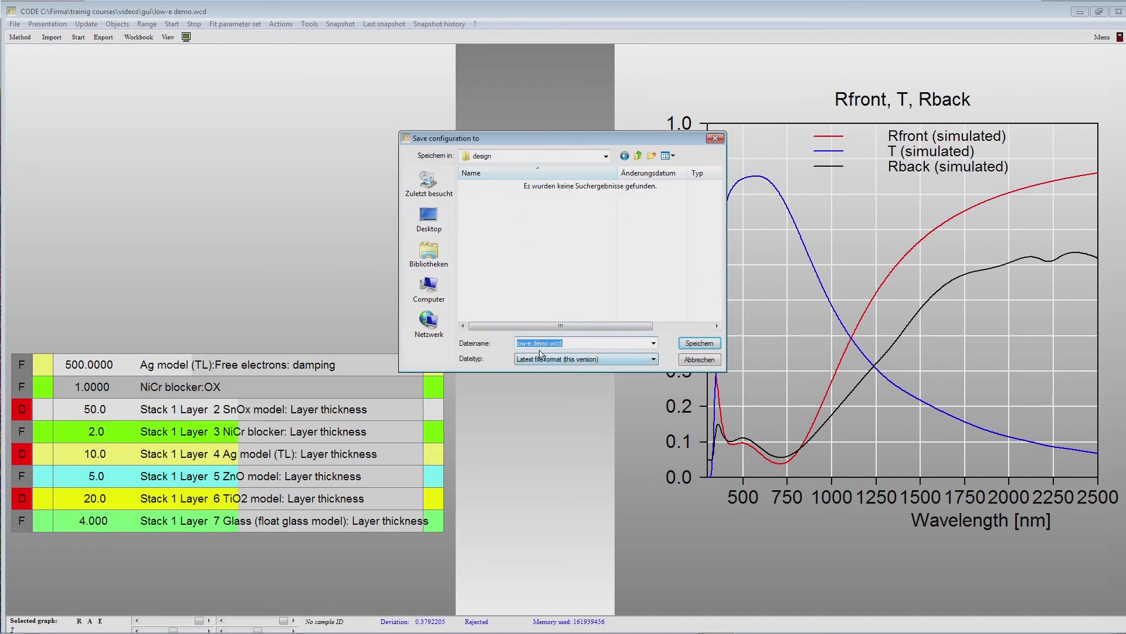
pyautogui.click(551, 345)
pyautogui.press('BackSpace')
pyautogui.press('BackSpace')
pyautogui.press('BackSpace')
pyautogui.press('BackSpace')
pyautogui.press('BackSpace')
pyautogui.press('BackSpace')
pyautogui.press('BackSpace')
pyautogui.press('BackSpace')
pyautogui.press('BackSpace')
pyautogui.press('BackSpace')
pyautogui.write('single silver low-e prototype')
pyautogui.press('Return')
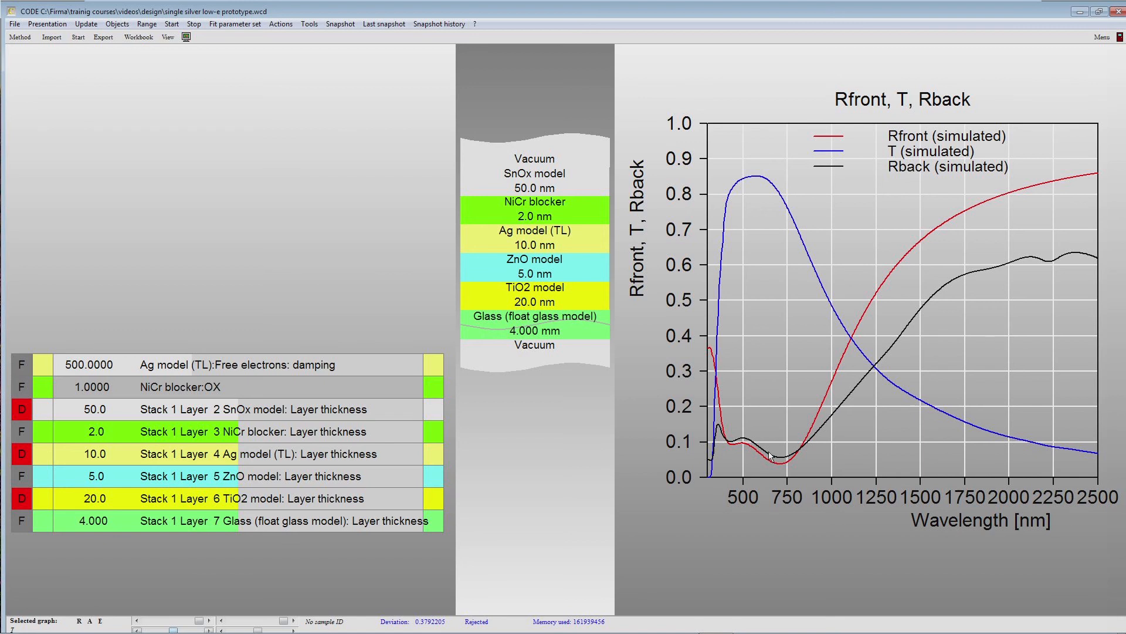
# Step: Open the integral quantities list and add a Light transmittance (D65) quantity
pyautogui.press('F7')
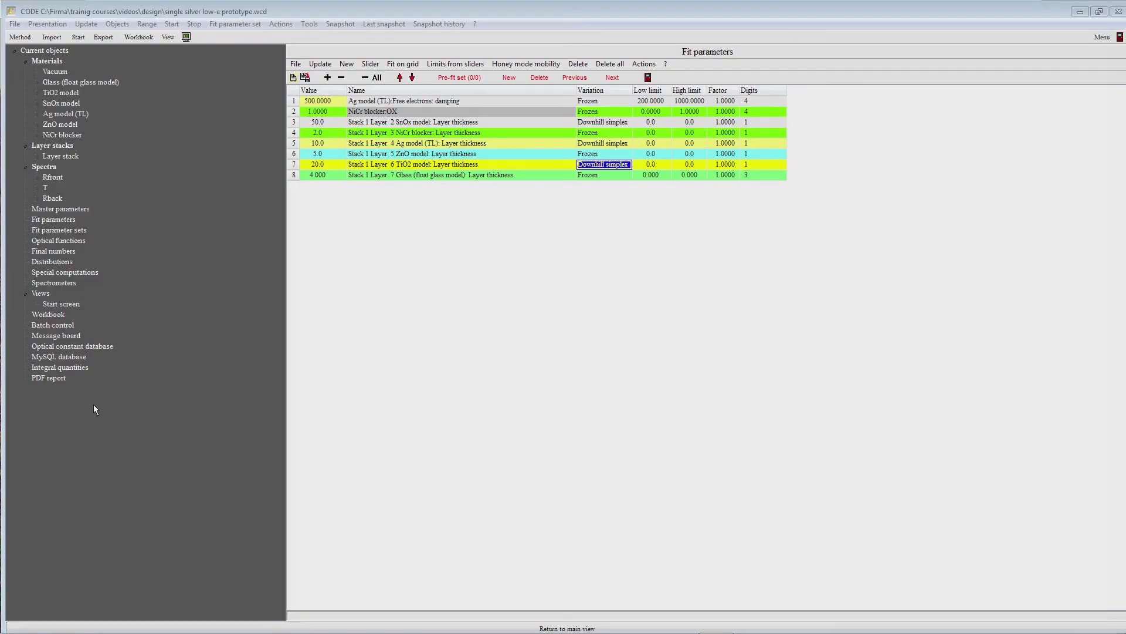
pyautogui.doubleClick(54, 368)
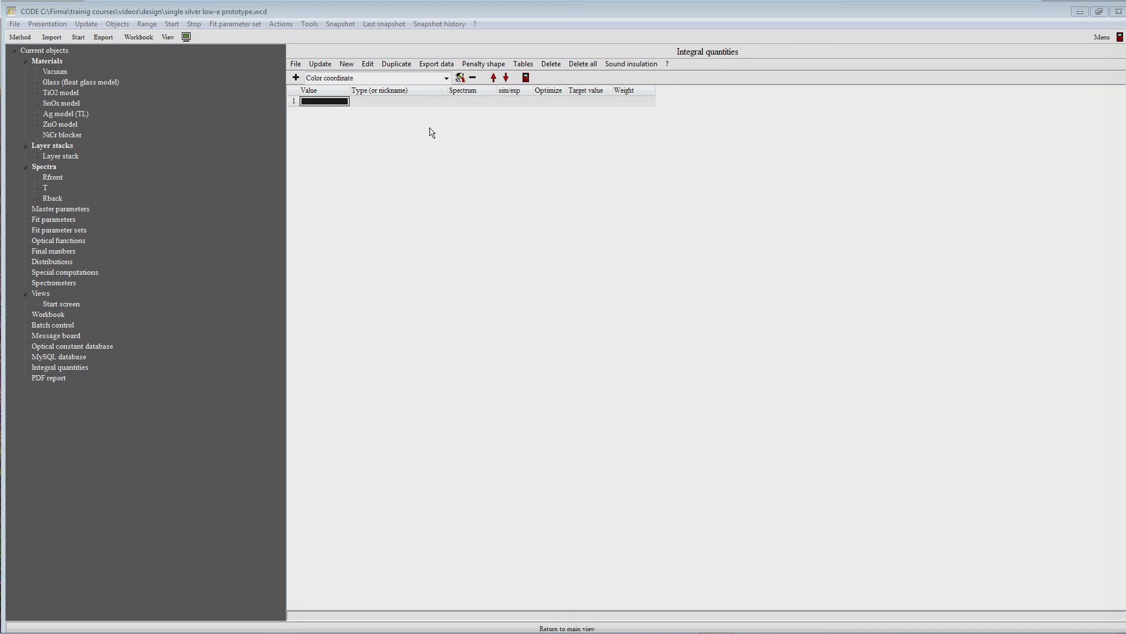
pyautogui.click(447, 78)
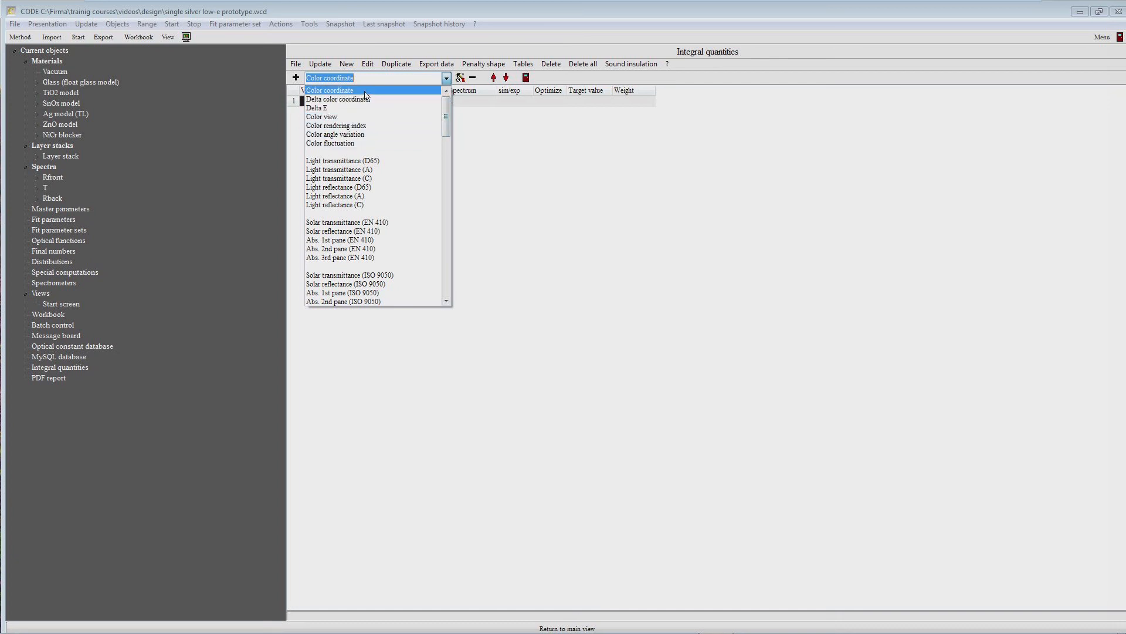
pyautogui.moveTo(446, 121)
pyautogui.mouseDown()
pyautogui.moveTo(453, 295)
pyautogui.moveTo(462, 115)
pyautogui.mouseUp()
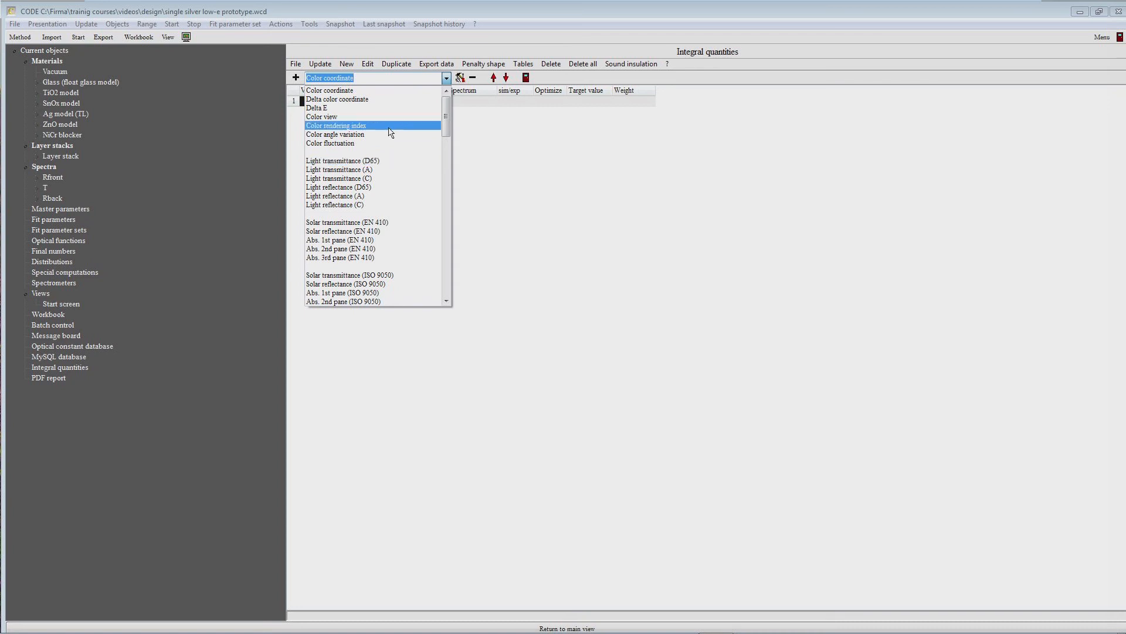
pyautogui.click(373, 164)
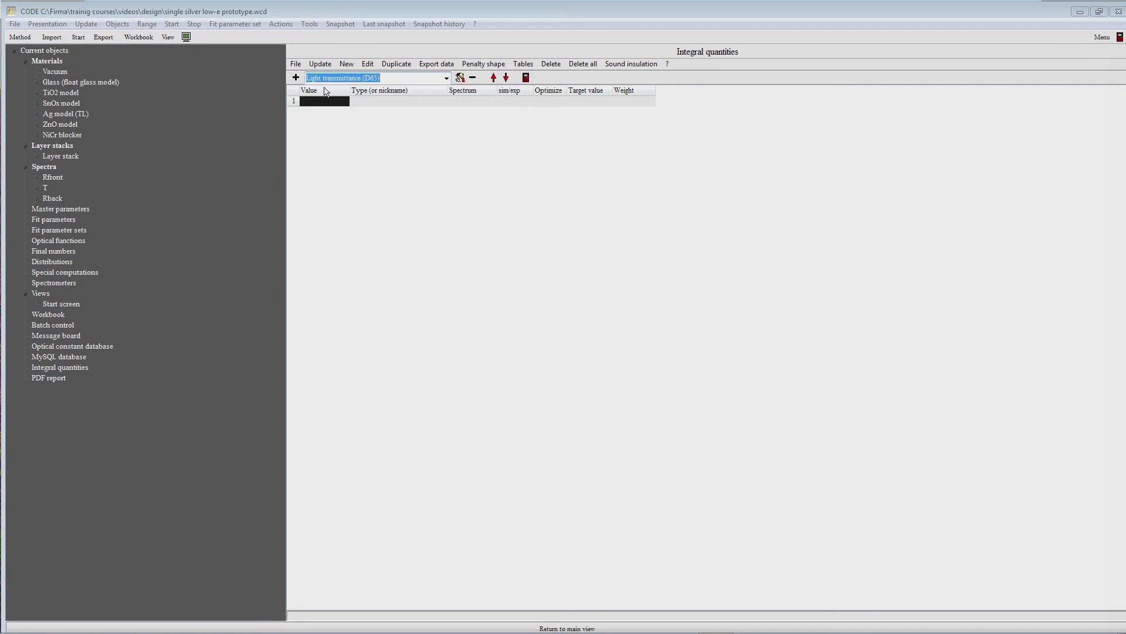
pyautogui.click(295, 78)
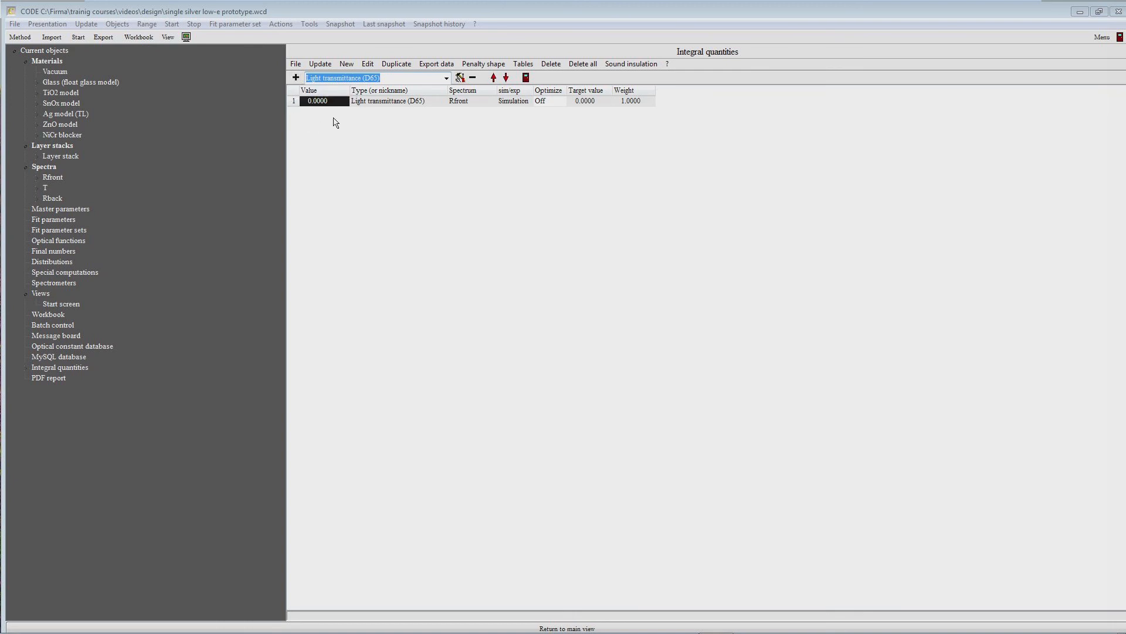
# Step: Enter the nickname "Light transmittance" for the new quantity, and clear it again to restore the default type name
pyautogui.click(379, 102)
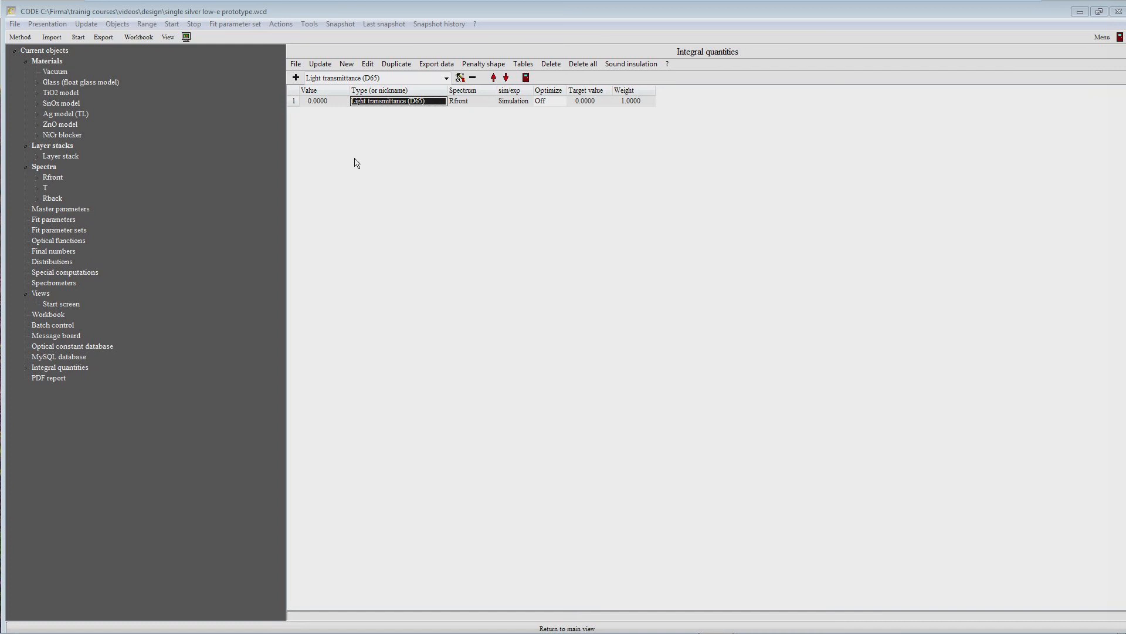
pyautogui.write('L')
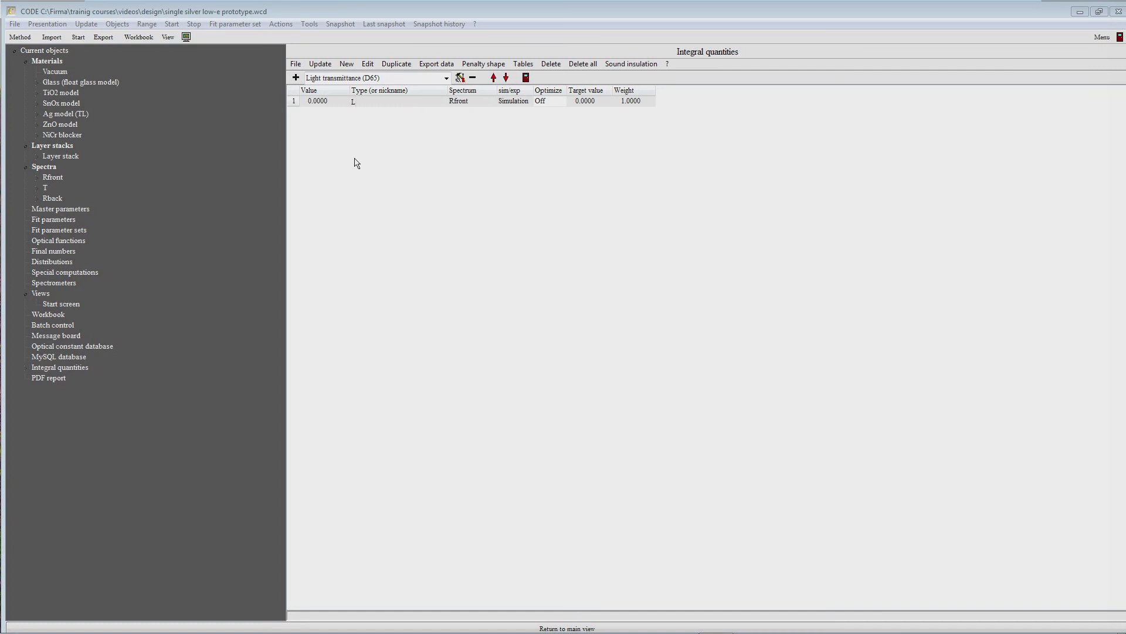
pyautogui.write('ight transmittance')
pyautogui.press('Return')
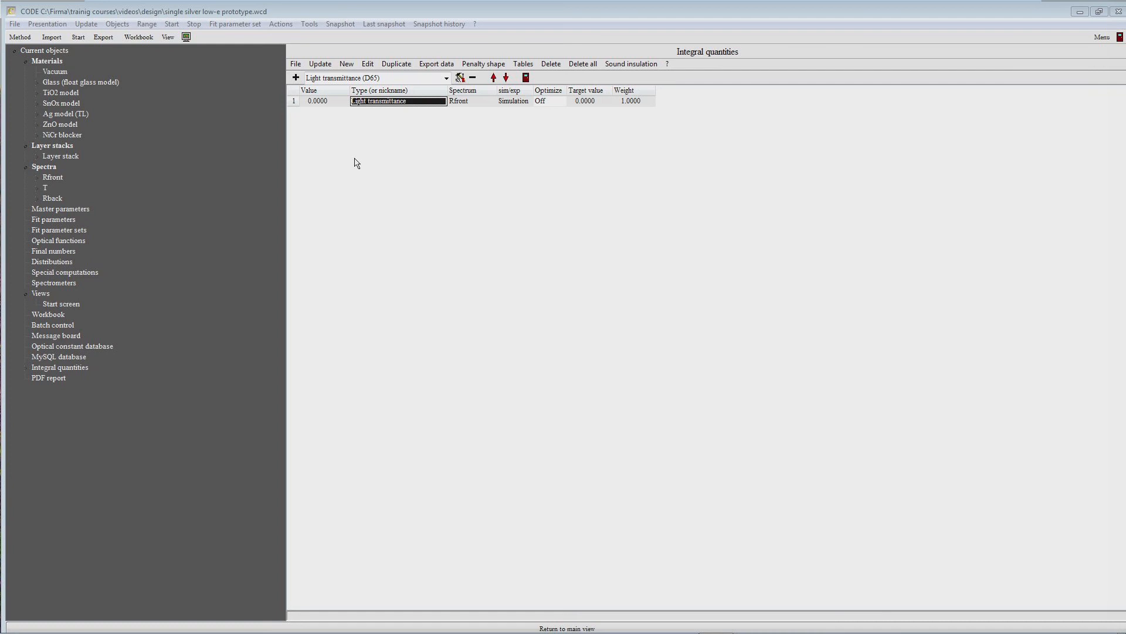
pyautogui.press('F2')
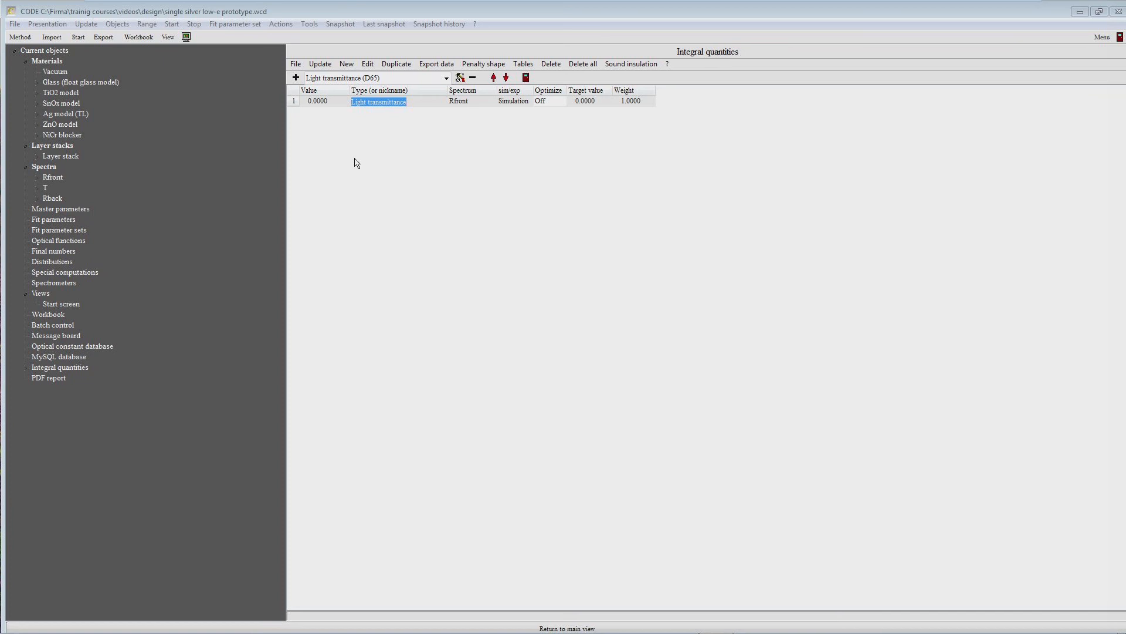
pyautogui.press('BackSpace')
pyautogui.press('Return')
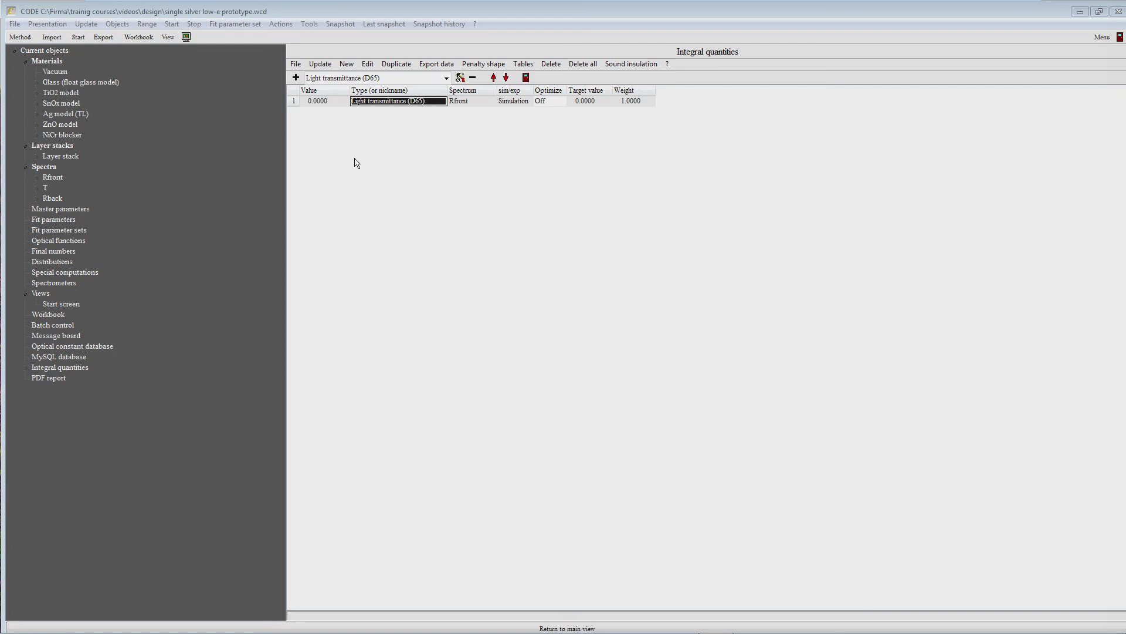
# Step: Shorten the quantity's name to "Light transmittance" by removing the (D65) suffix
pyautogui.press('Return')
pyautogui.press('Home')
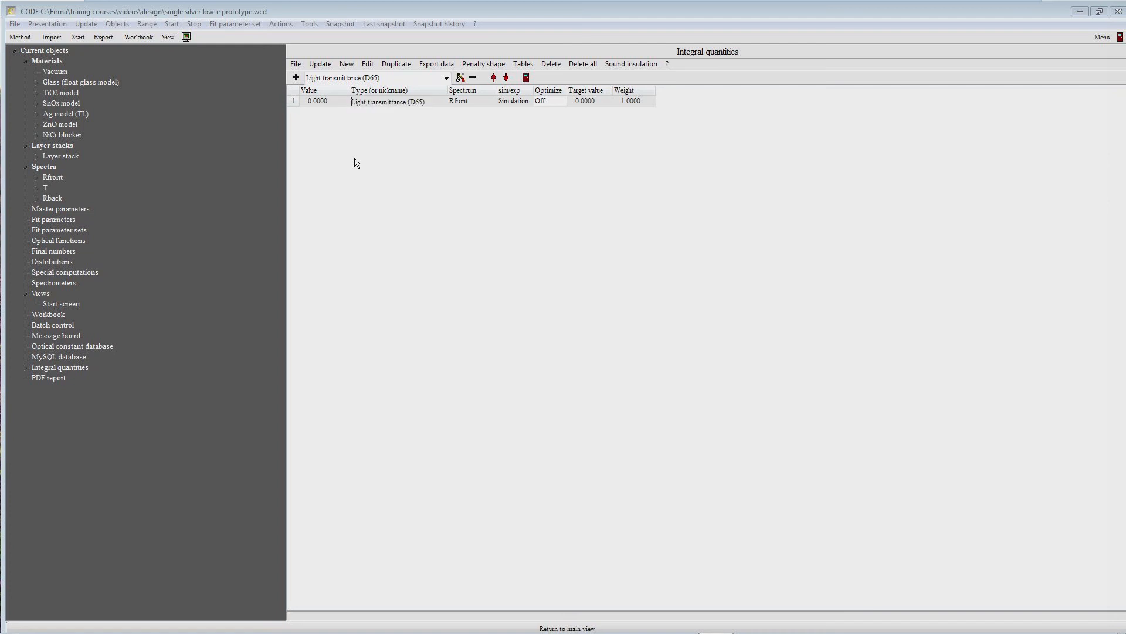
pyautogui.press('BackSpace')
pyautogui.press('BackSpace')
pyautogui.press('BackSpace')
pyautogui.press('BackSpace')
pyautogui.press('BackSpace')
pyautogui.press('BackSpace')
pyautogui.press('Return')
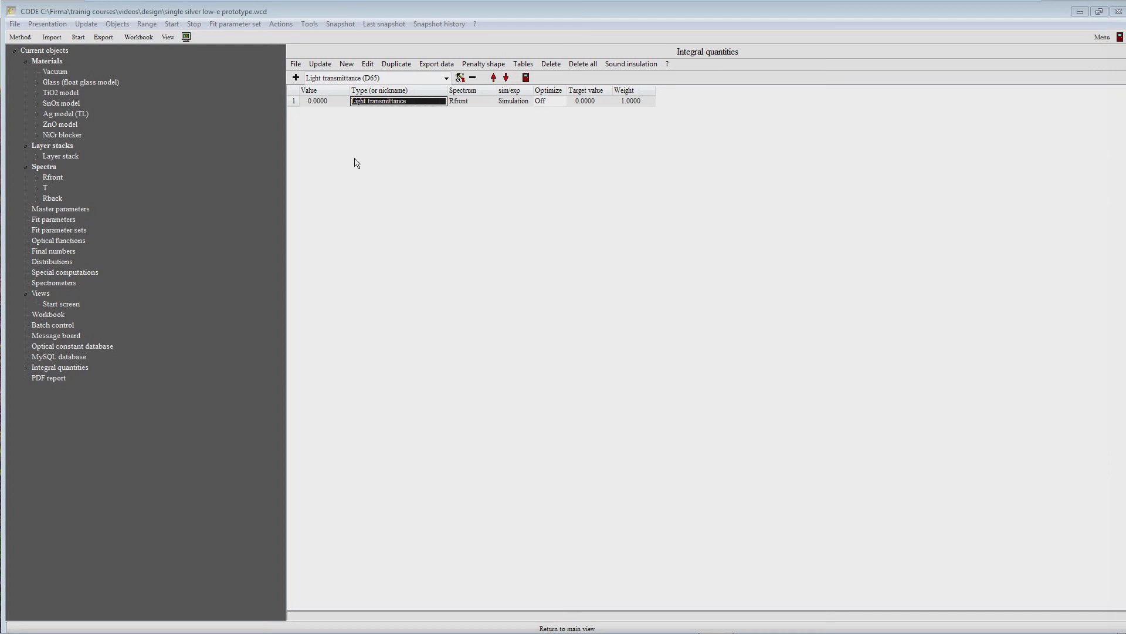
# Step: Set the spectrum of the light transmittance quantity to T
pyautogui.press('Tab')
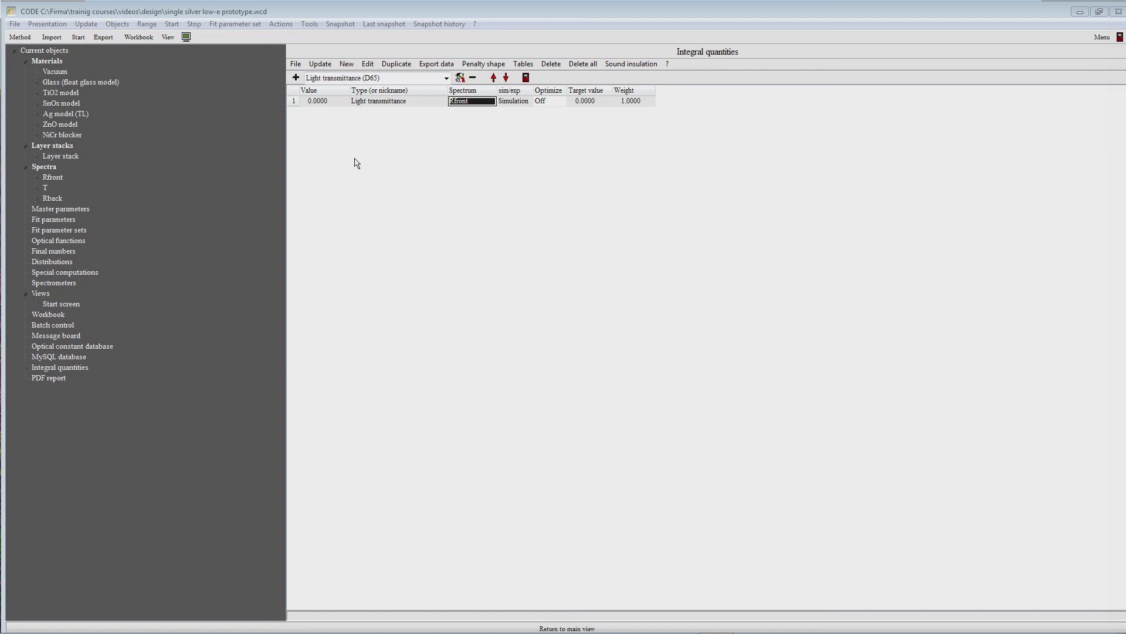
pyautogui.press('Down')
pyautogui.press('Down')
pyautogui.press('Up')
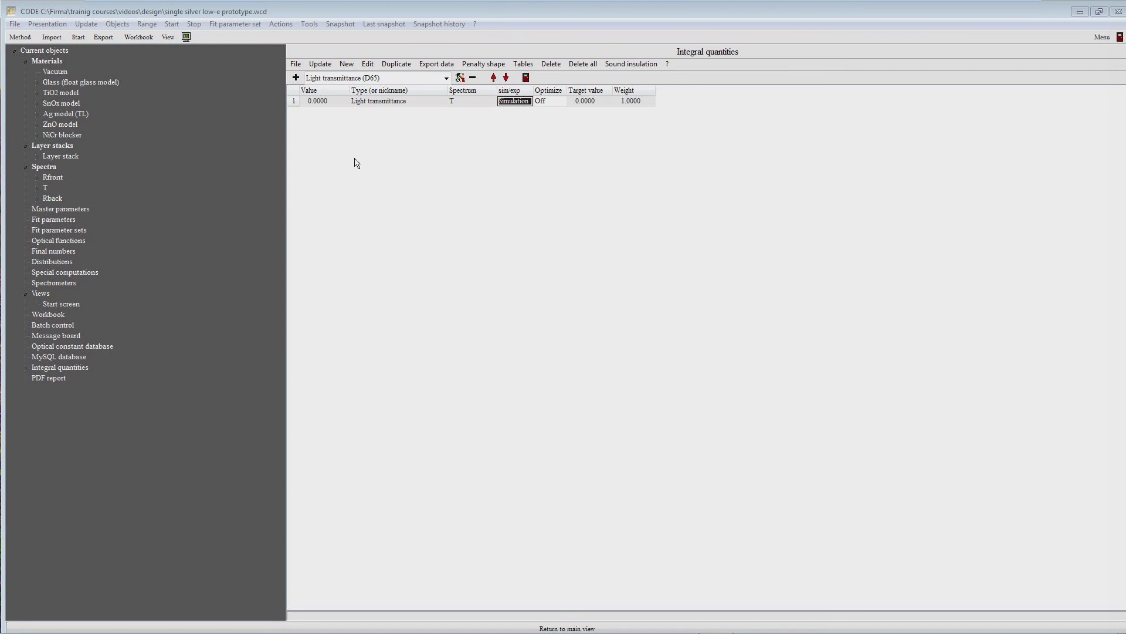
# Step: Examine the simulation/experiment, optimization, target value and weight settings of the light transmittance quantity
pyautogui.press('F4')
pyautogui.press('F4')
pyautogui.press('Right')
pyautogui.press('Right')
pyautogui.press('Right')
pyautogui.press('Left')
pyautogui.press('Left')
pyautogui.press('Left')
pyautogui.press('Right')
pyautogui.press('Right')
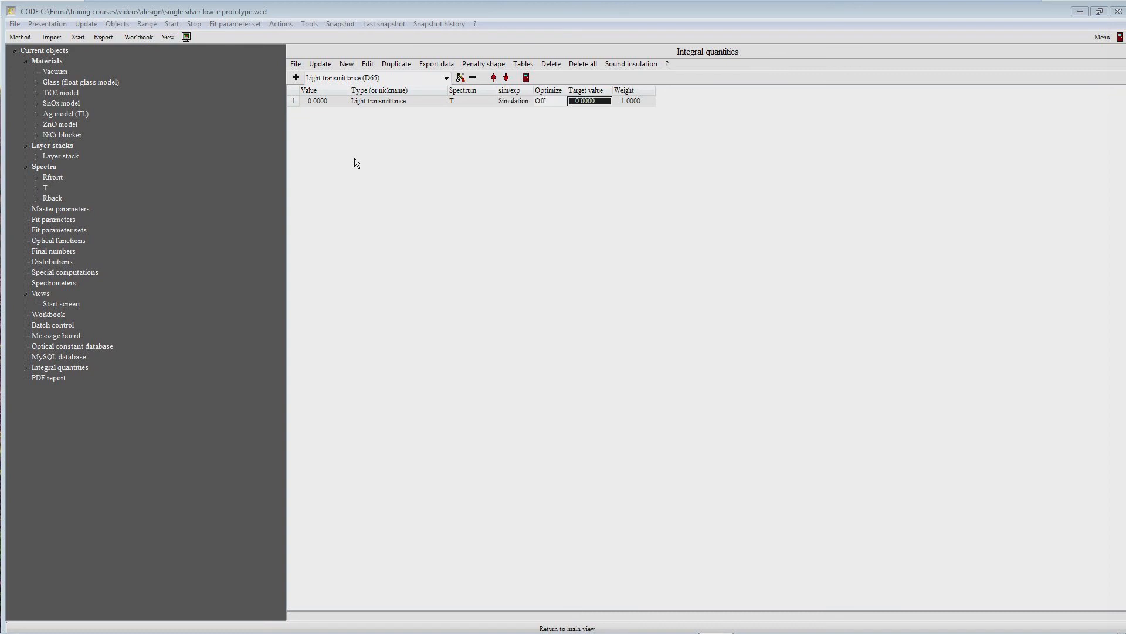
pyautogui.press('Right')
pyautogui.press('Left')
pyautogui.press('Left')
pyautogui.press('Left')
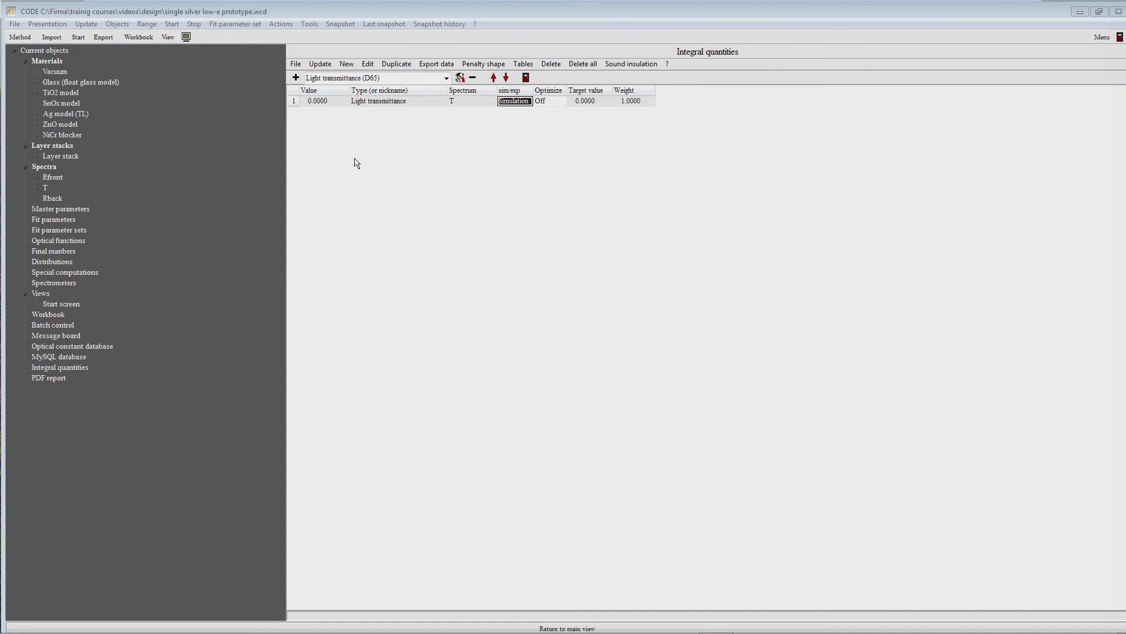
pyautogui.press('Left')
pyautogui.press('Left')
pyautogui.press('Left')
pyautogui.press('Right')
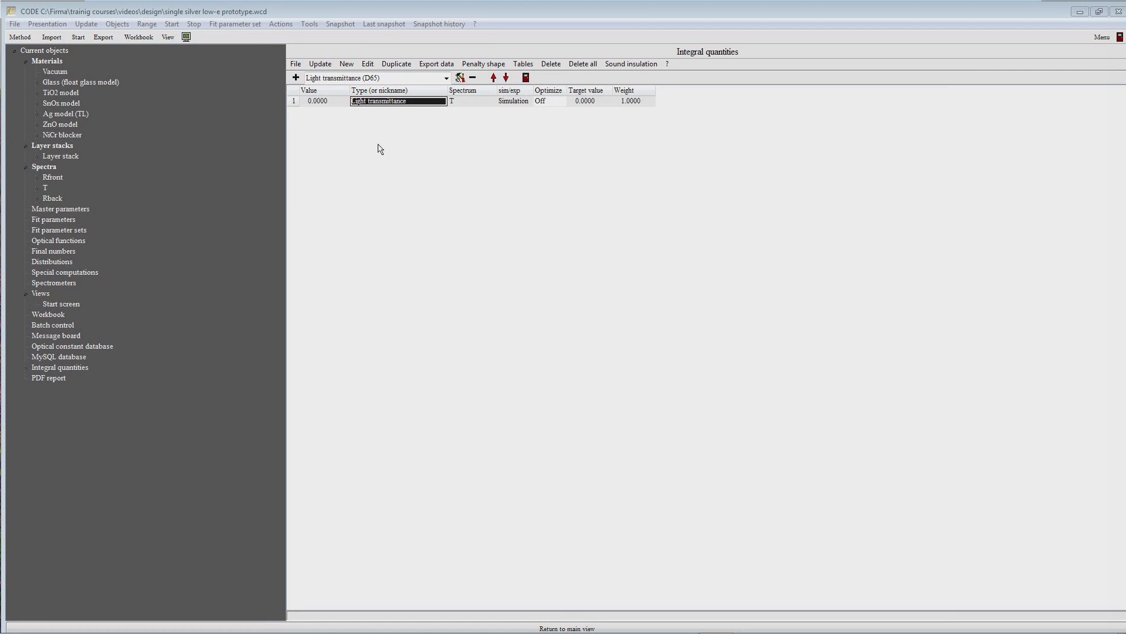
# Step: Update the integral quantity values and add a Light reflectance (D65) quantity
pyautogui.click(316, 67)
pyautogui.click(447, 78)
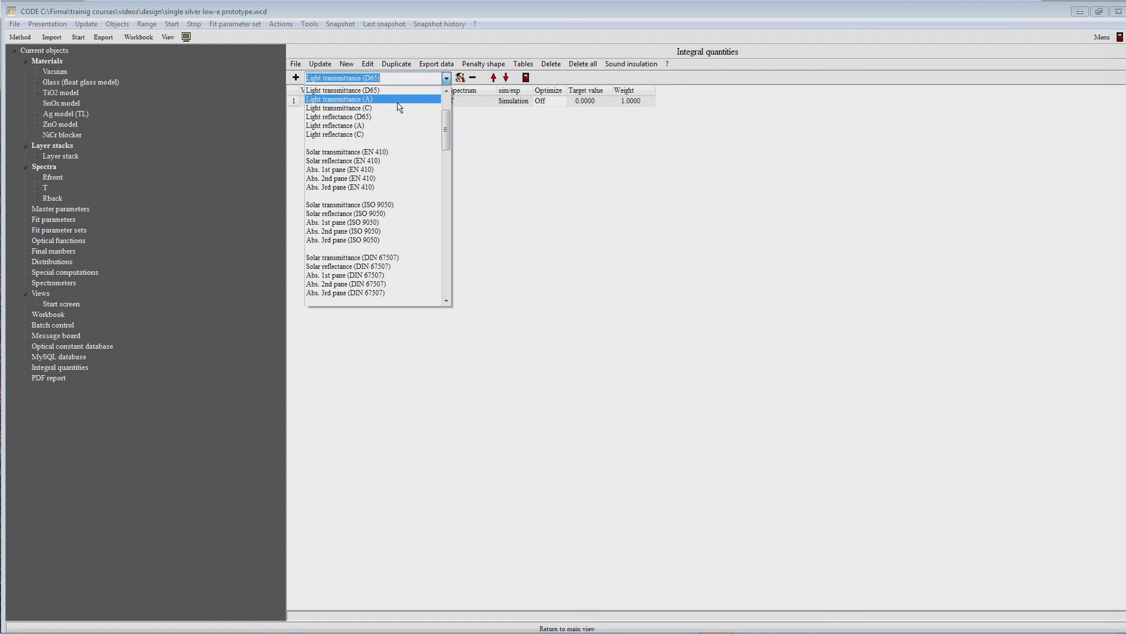
pyautogui.click(388, 117)
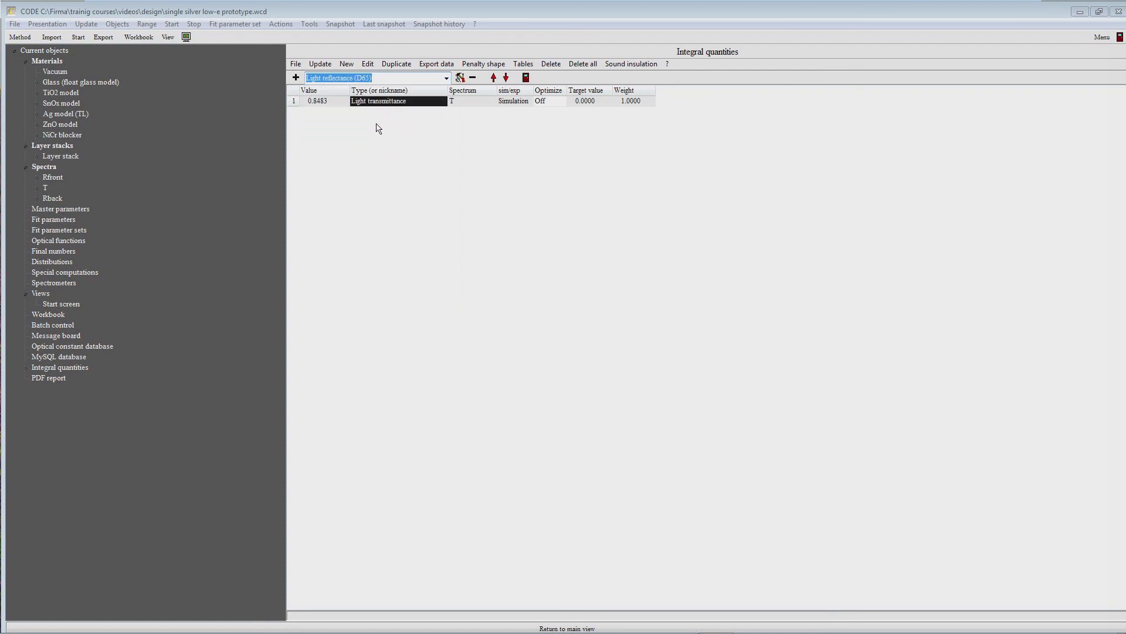
pyautogui.click(296, 77)
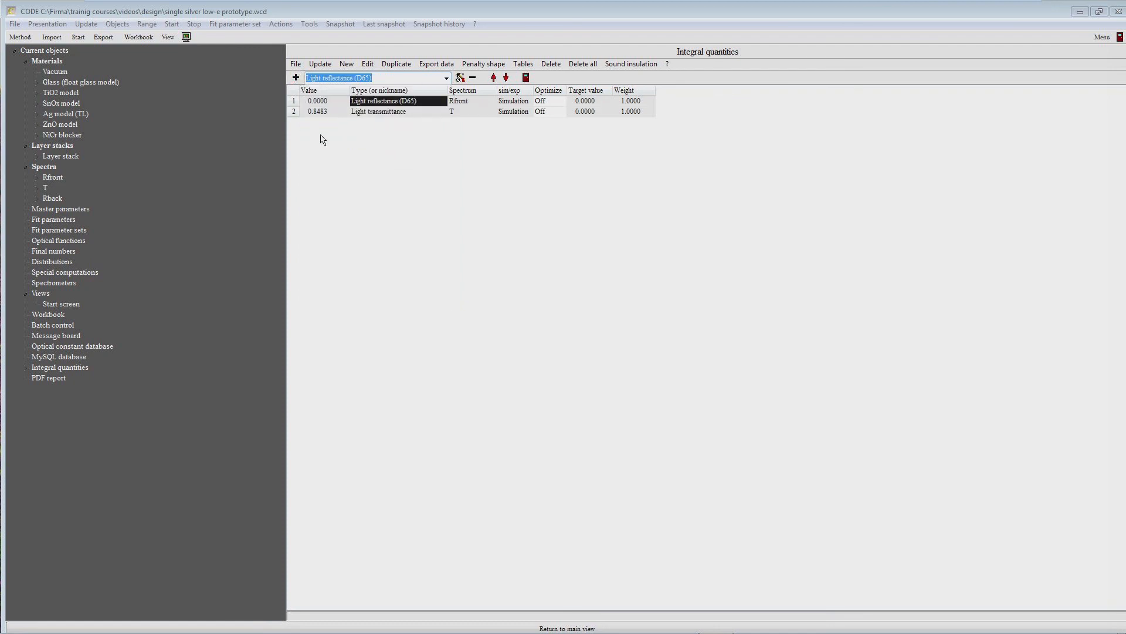
# Step: Shorten the new reflectance quantity's name to "Light reflectance" and select its Rfront spectrum entry
pyautogui.click(411, 101)
pyautogui.click(420, 102)
pyautogui.press('BackSpace')
pyautogui.press('BackSpace')
pyautogui.press('BackSpace')
pyautogui.press('BackSpace')
pyautogui.press('Return')
pyautogui.click(465, 103)
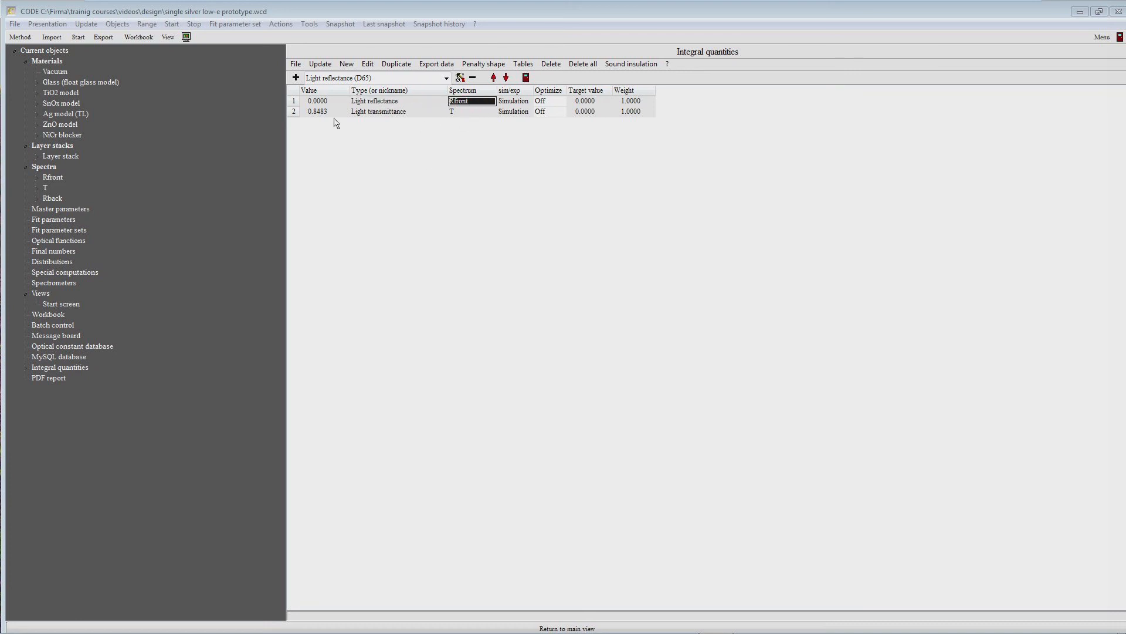
# Step: Update the integral quantity values and go through the light reflectance and light transmittance entries
pyautogui.click(321, 64)
pyautogui.press('Down')
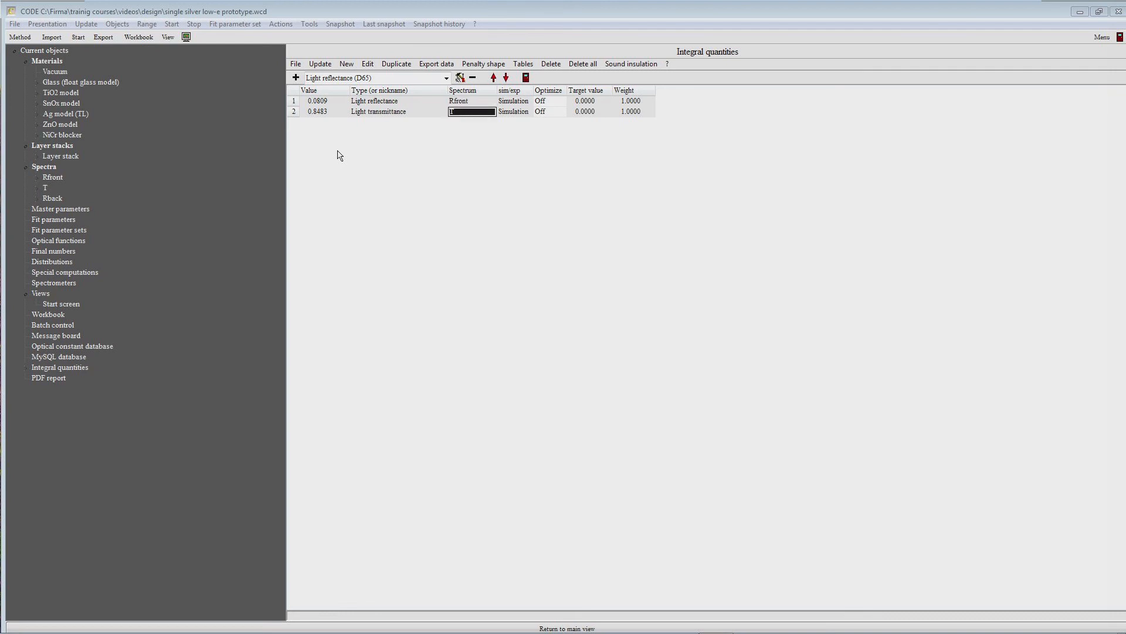
pyautogui.press('Left')
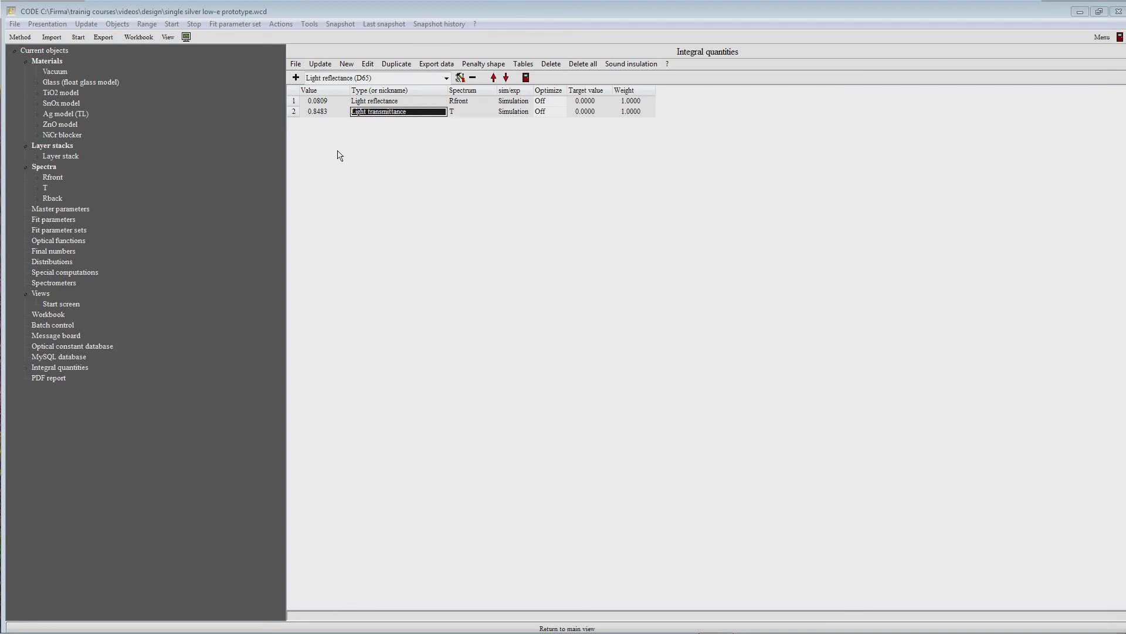
pyautogui.press('Up')
pyautogui.press('Down')
# Step: Add a Color coordinate quantity to the integral quantities
pyautogui.click(446, 78)
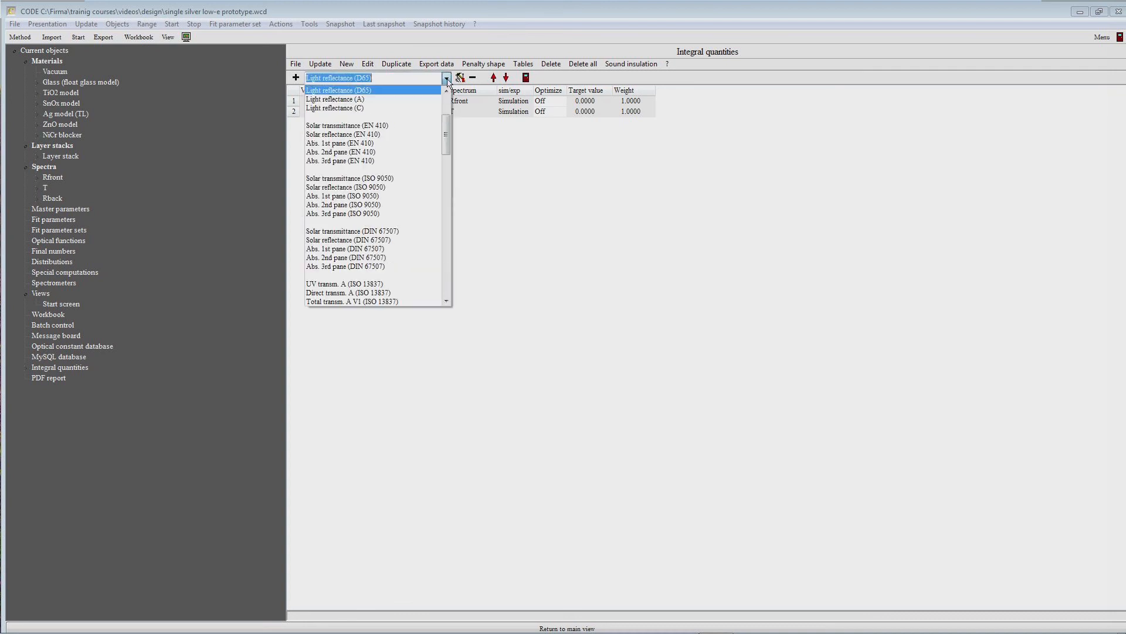
pyautogui.scroll(4, 448, 81)
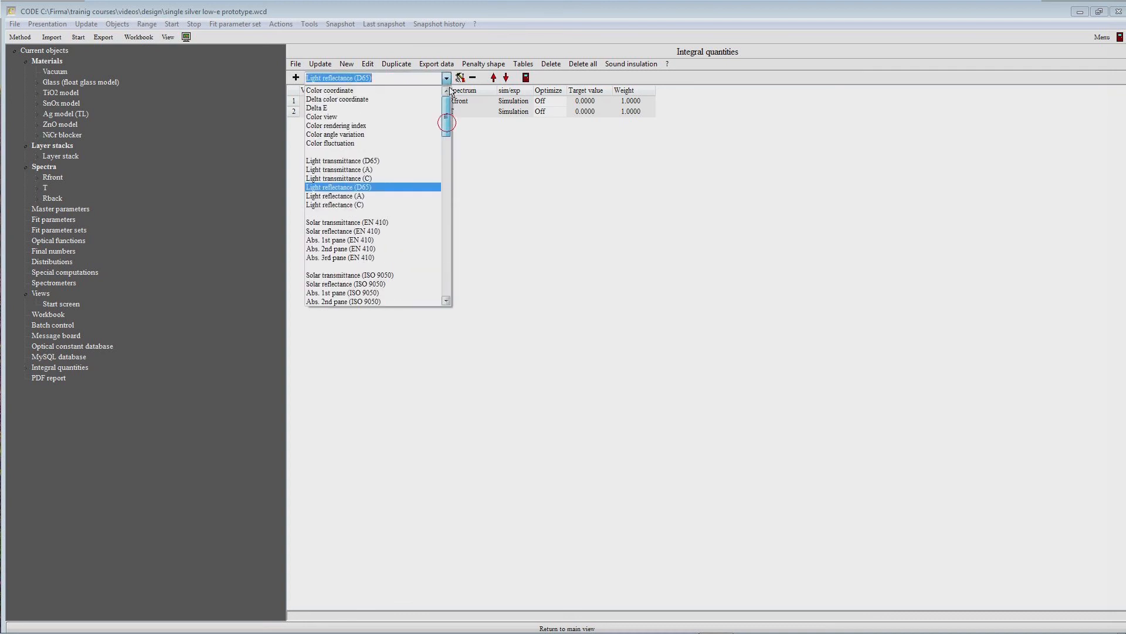
pyautogui.click(344, 91)
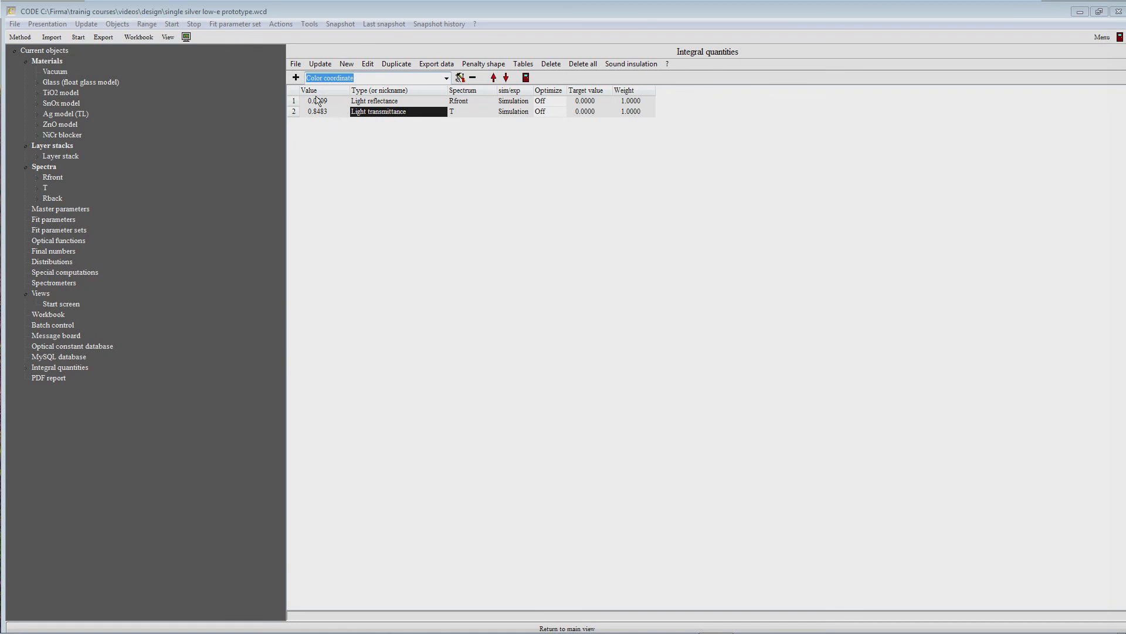
pyautogui.click(296, 77)
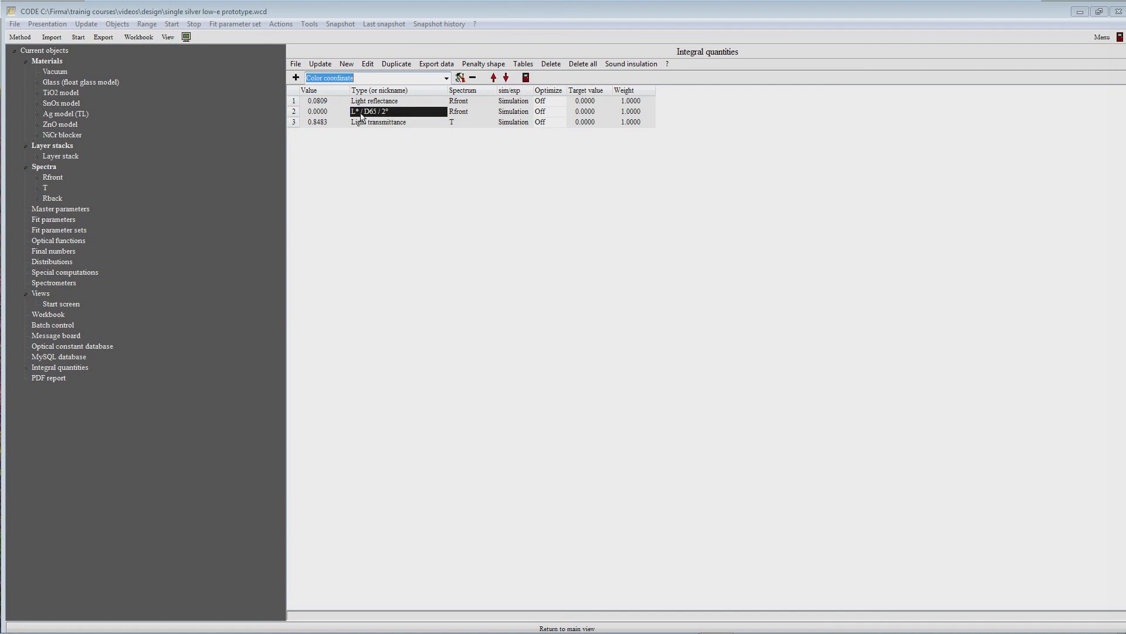
# Step: Give the new L* / D65 / 2° color coordinate quantity the nickname "L* front"
pyautogui.click(326, 116)
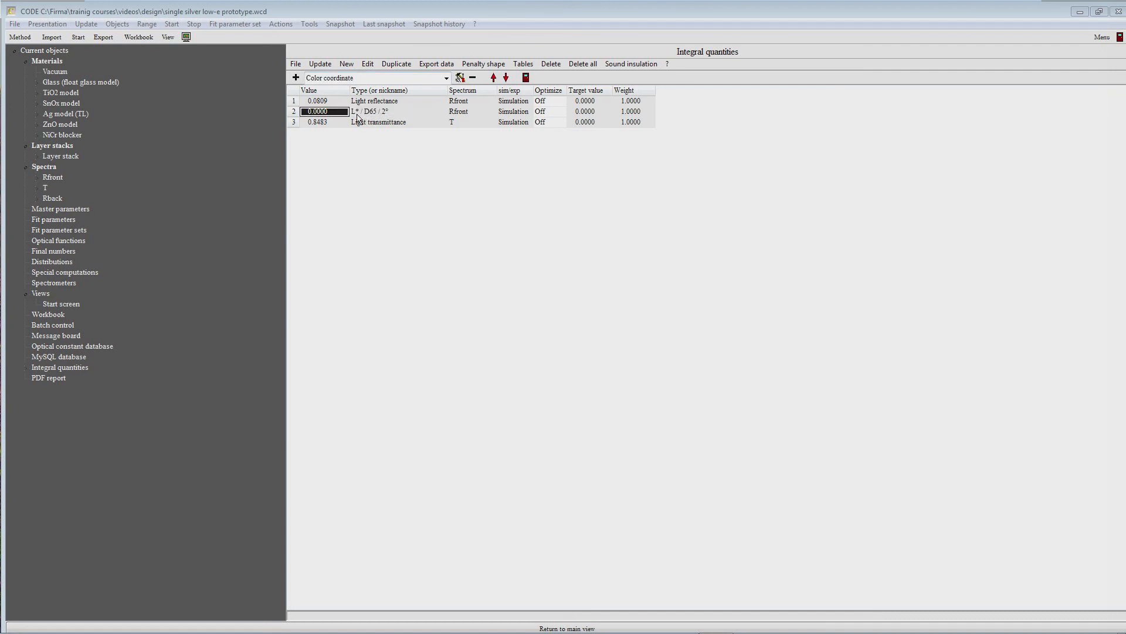
pyautogui.press('Tab')
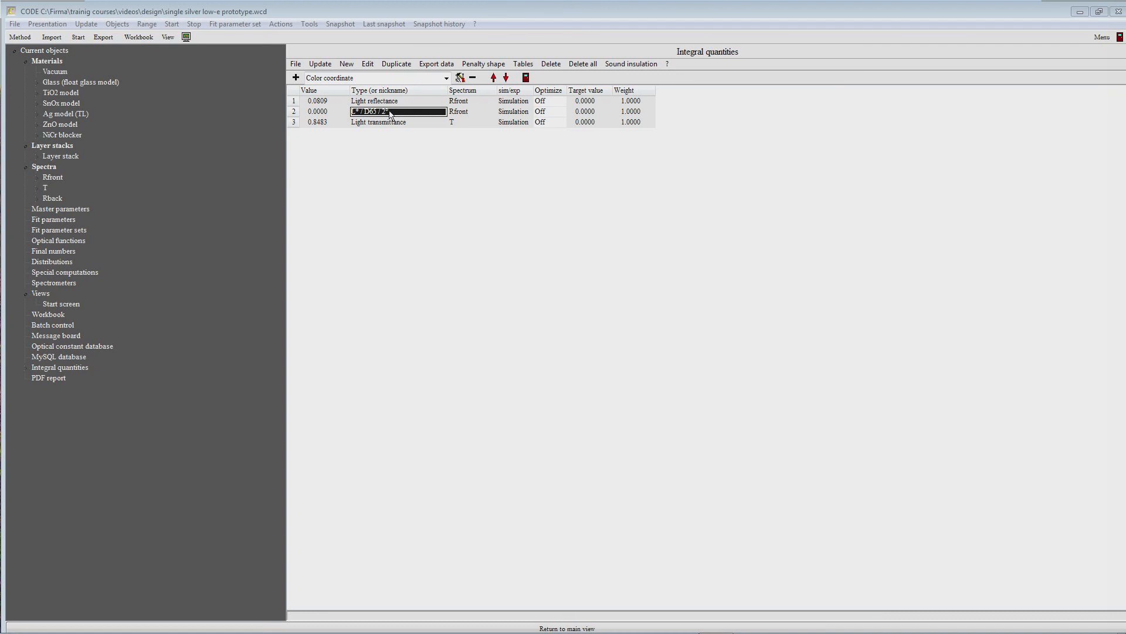
pyautogui.click(333, 114)
pyautogui.click(360, 114)
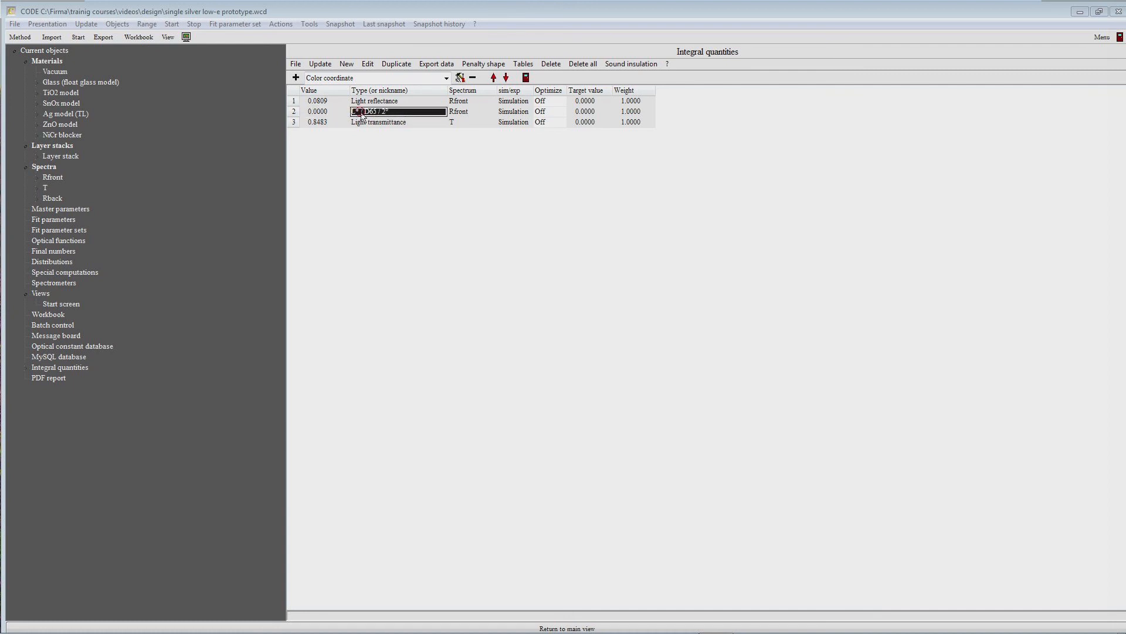
pyautogui.click(368, 64)
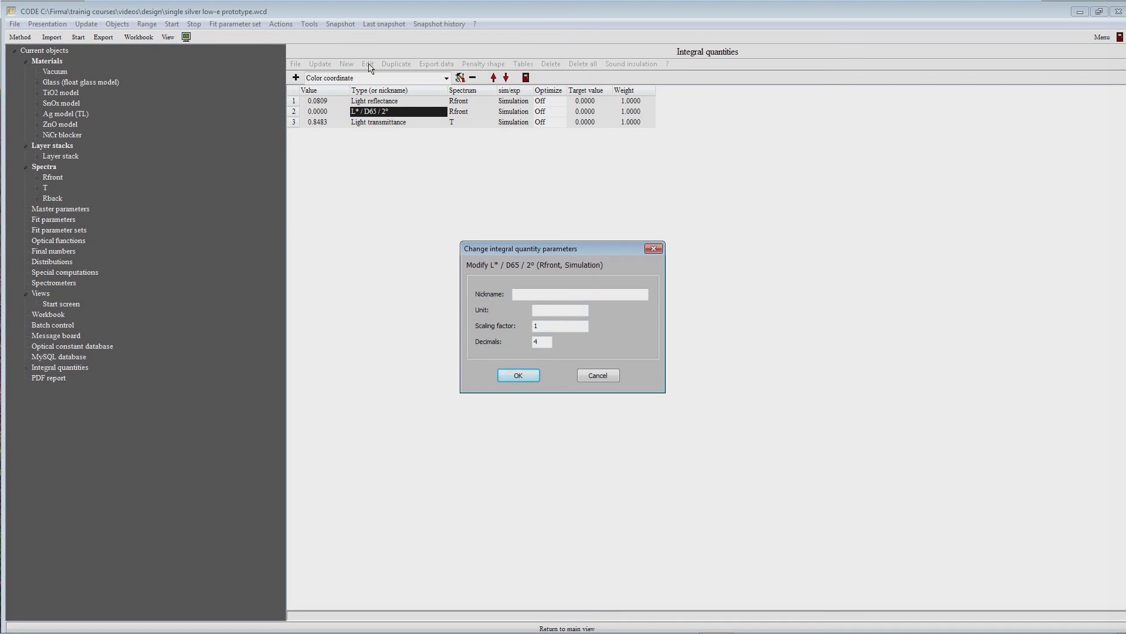
pyautogui.moveTo(525, 247); pyautogui.dragTo(480, 217)
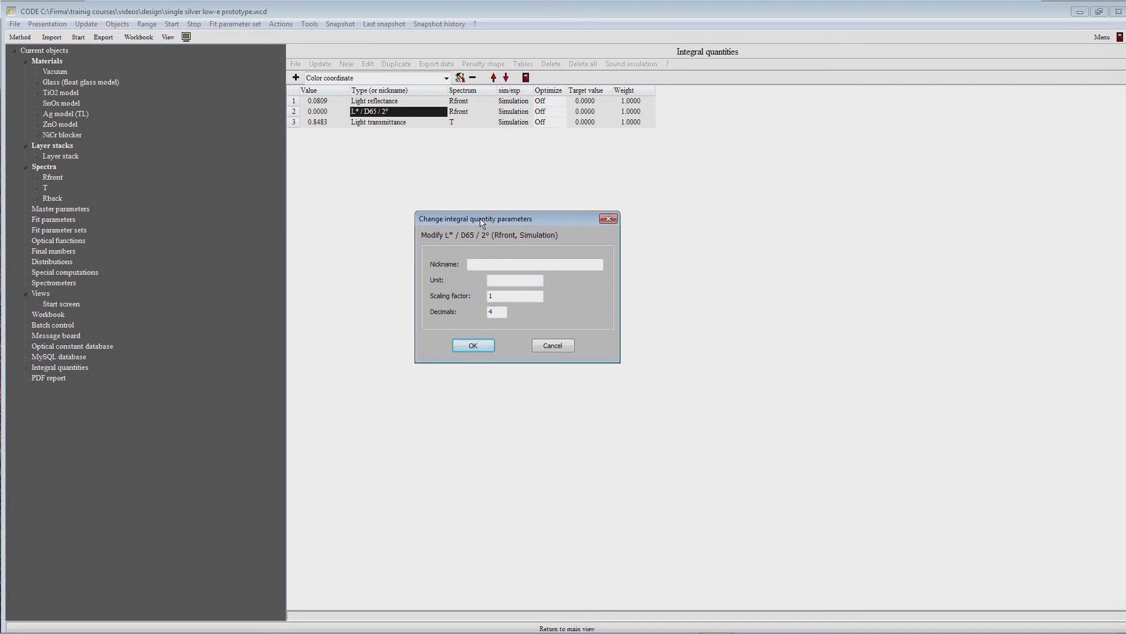
pyautogui.click(494, 266)
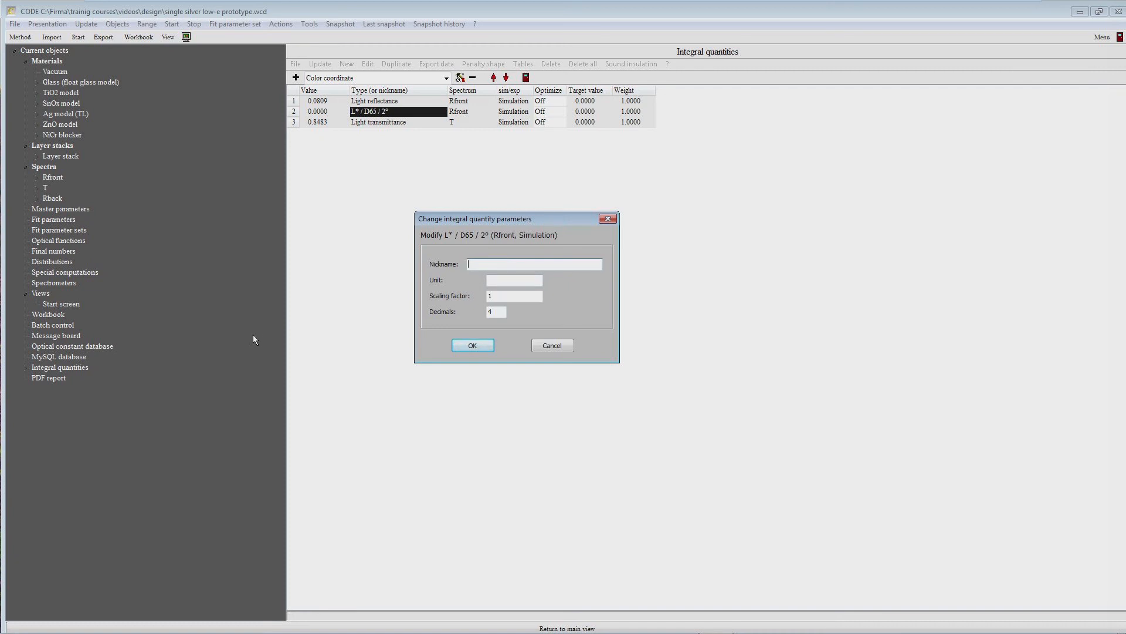
pyautogui.write('L* R')
pyautogui.press('BackSpace')
pyautogui.press('BackSpace')
pyautogui.write('fron')
pyautogui.press('Return')
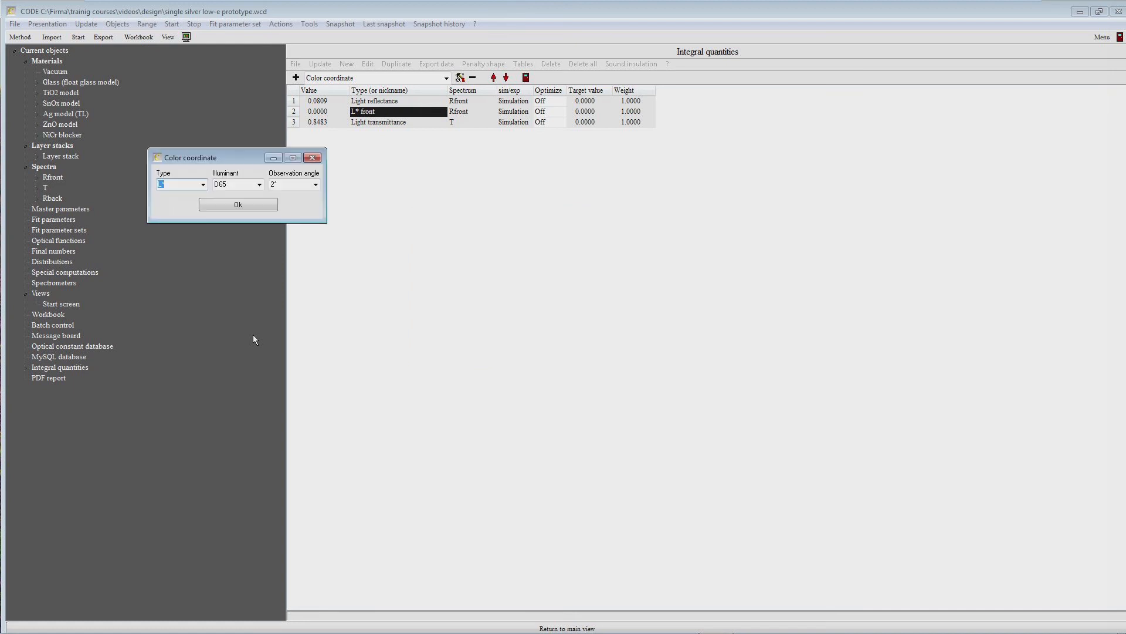
# Step: Look through the available color coordinate types and keep L* for the front quantity
pyautogui.moveTo(257, 166); pyautogui.dragTo(456, 161)
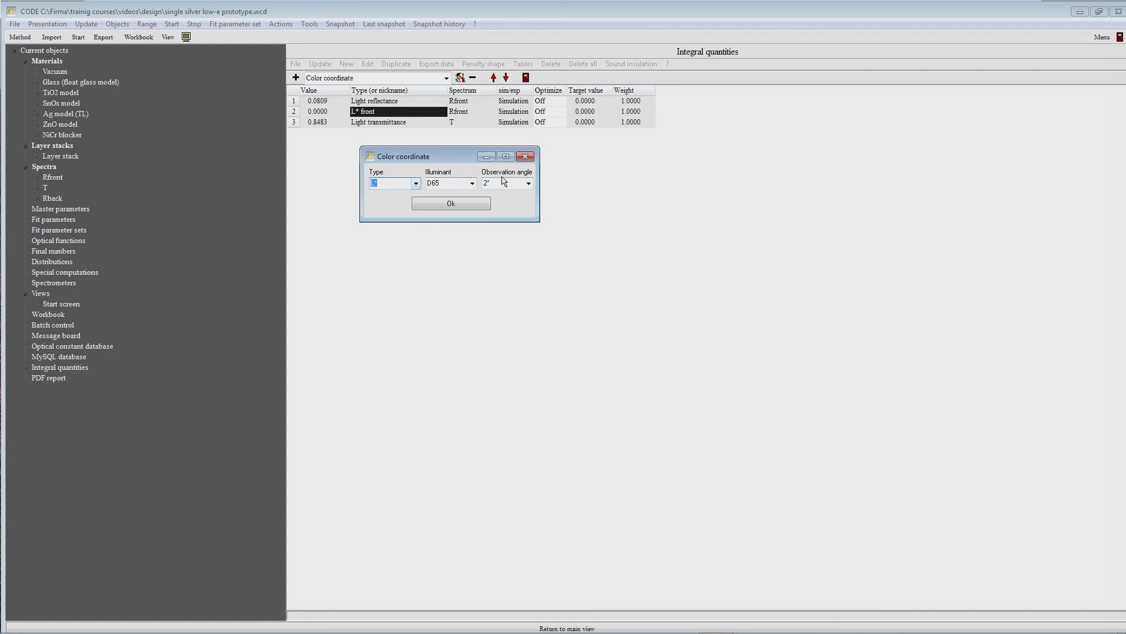
pyautogui.click(416, 184)
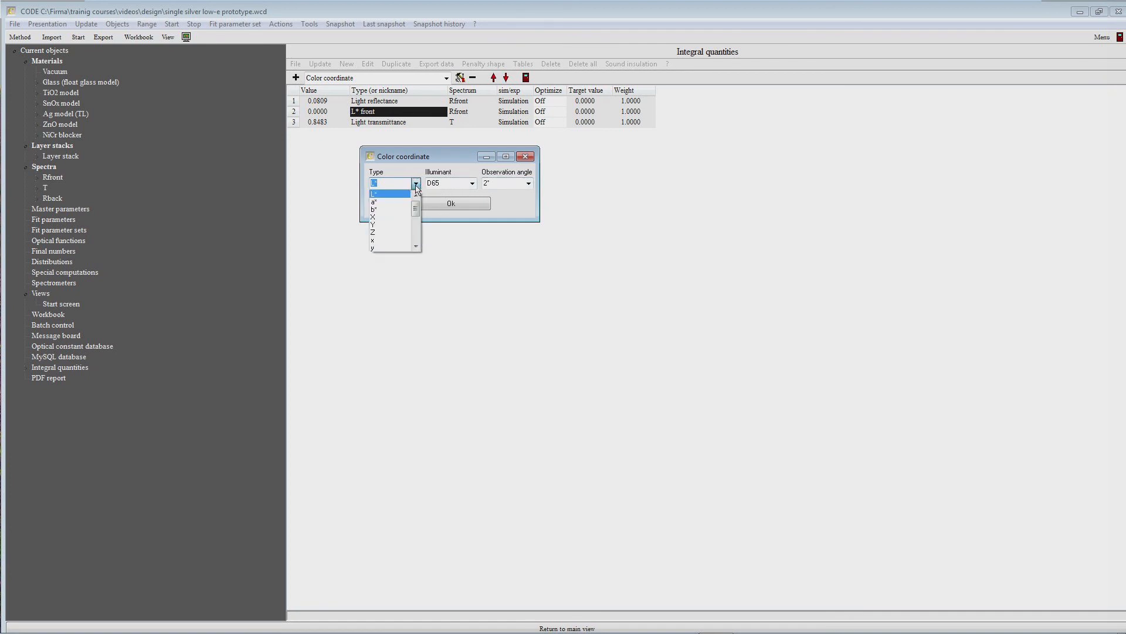
pyautogui.moveTo(416, 209)
pyautogui.mouseDown()
pyautogui.moveTo(417, 241)
pyautogui.moveTo(420, 209)
pyautogui.mouseUp()
pyautogui.moveTo(415, 214); pyautogui.dragTo(417, 221)
pyautogui.moveTo(415, 223); pyautogui.dragTo(416, 231)
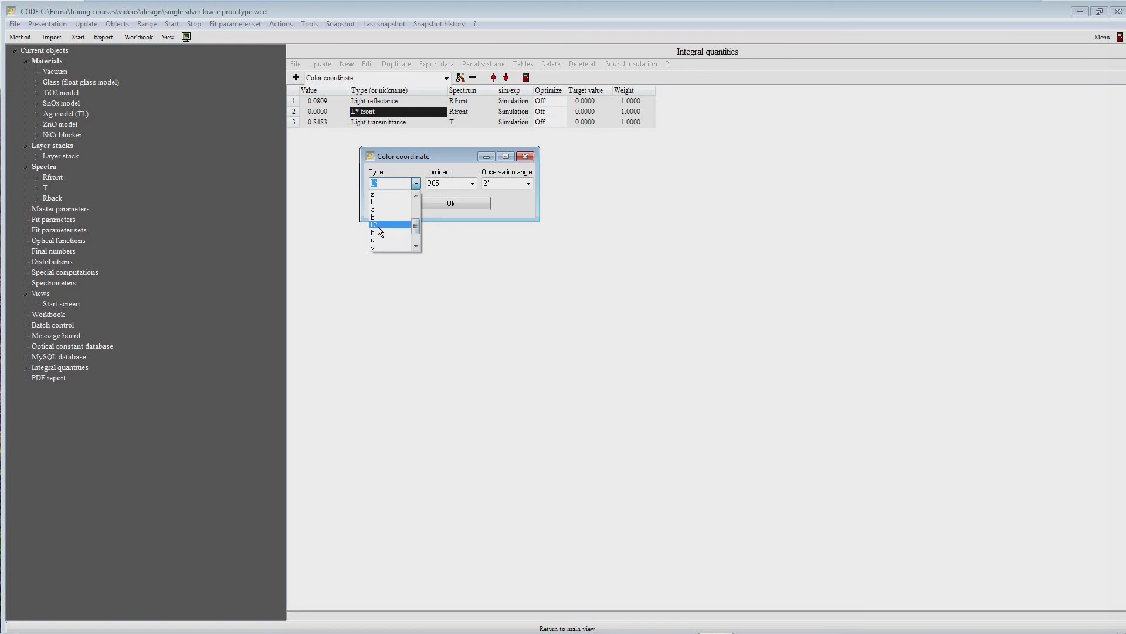
pyautogui.moveTo(416, 227); pyautogui.dragTo(417, 234)
pyautogui.moveTo(415, 232); pyautogui.dragTo(417, 210)
pyautogui.click(395, 195)
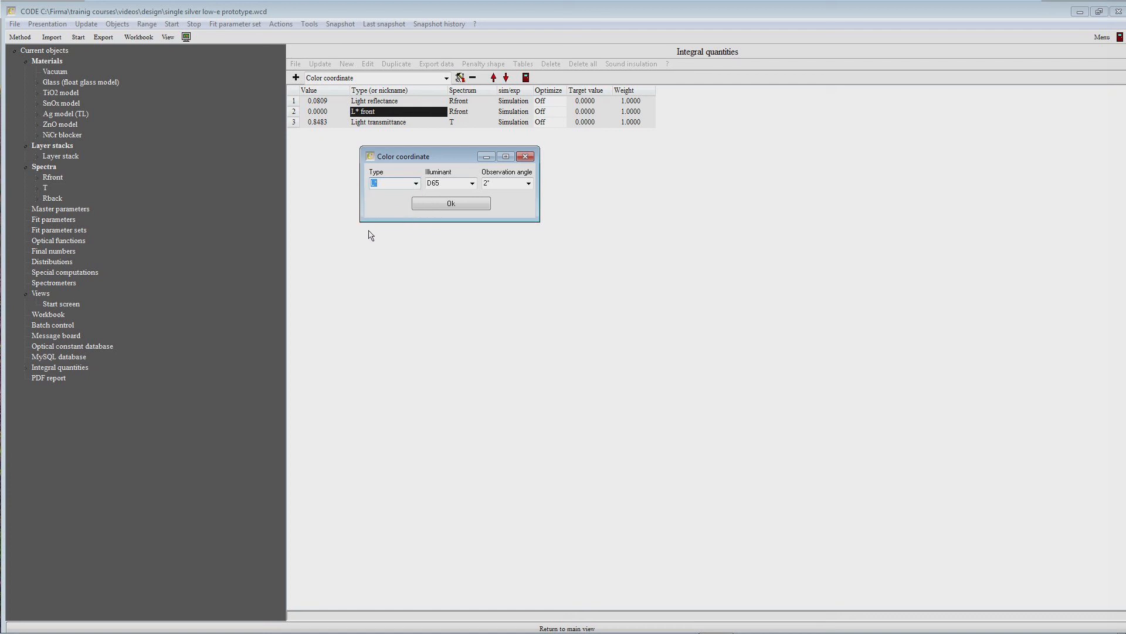
# Step: Keep illuminant D65 and a 2° observation angle for the L* front quantity and accept the color coordinate settings
pyautogui.click(472, 183)
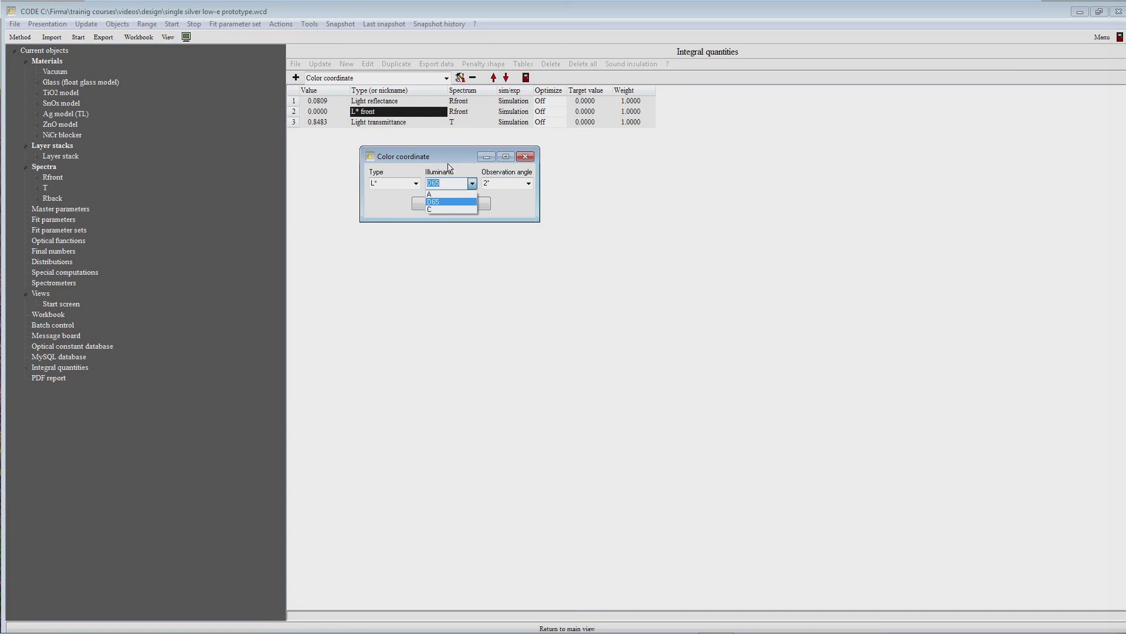
pyautogui.click(451, 202)
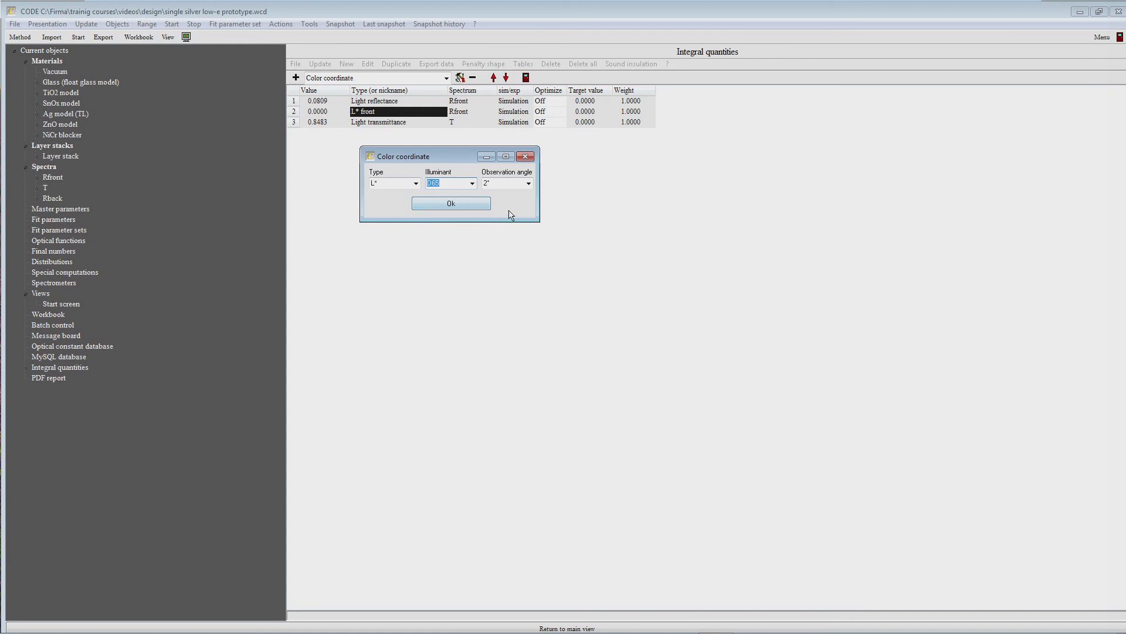
pyautogui.click(528, 184)
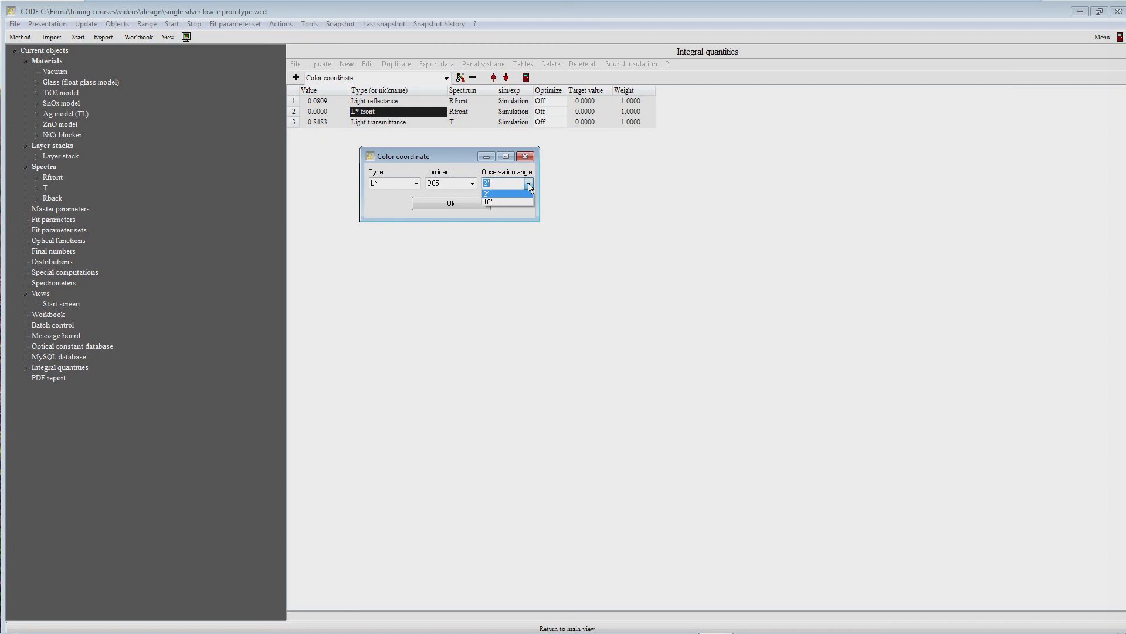
pyautogui.click(508, 194)
pyautogui.click(445, 200)
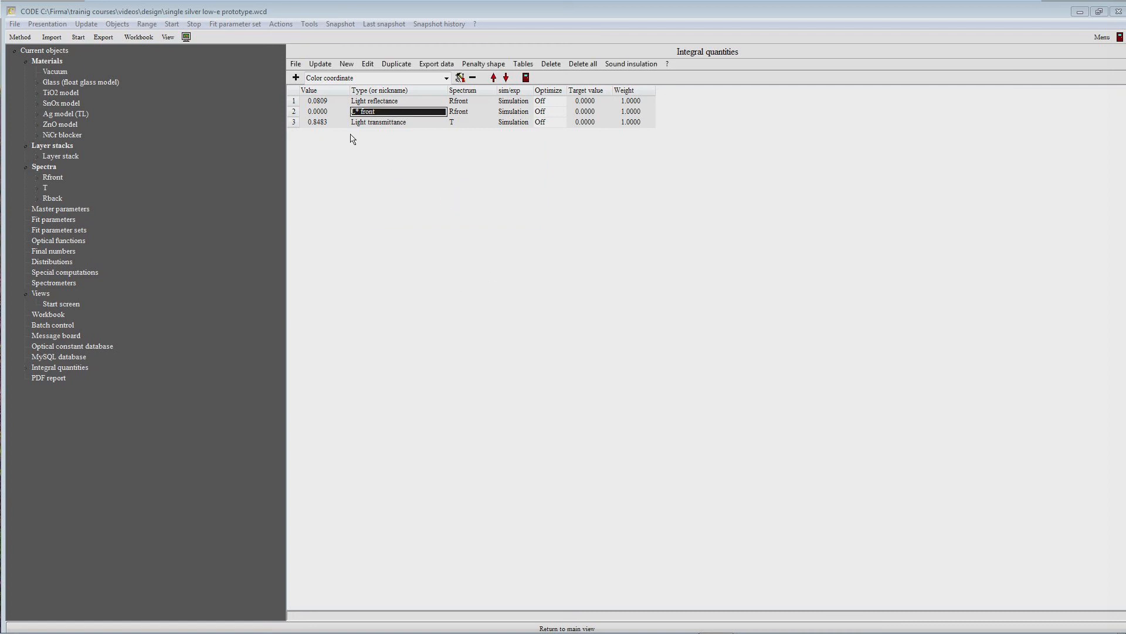
# Step: Update the integral quantity values and duplicate the L* front quantity twice
pyautogui.click(322, 65)
pyautogui.click(395, 64)
pyautogui.click(392, 65)
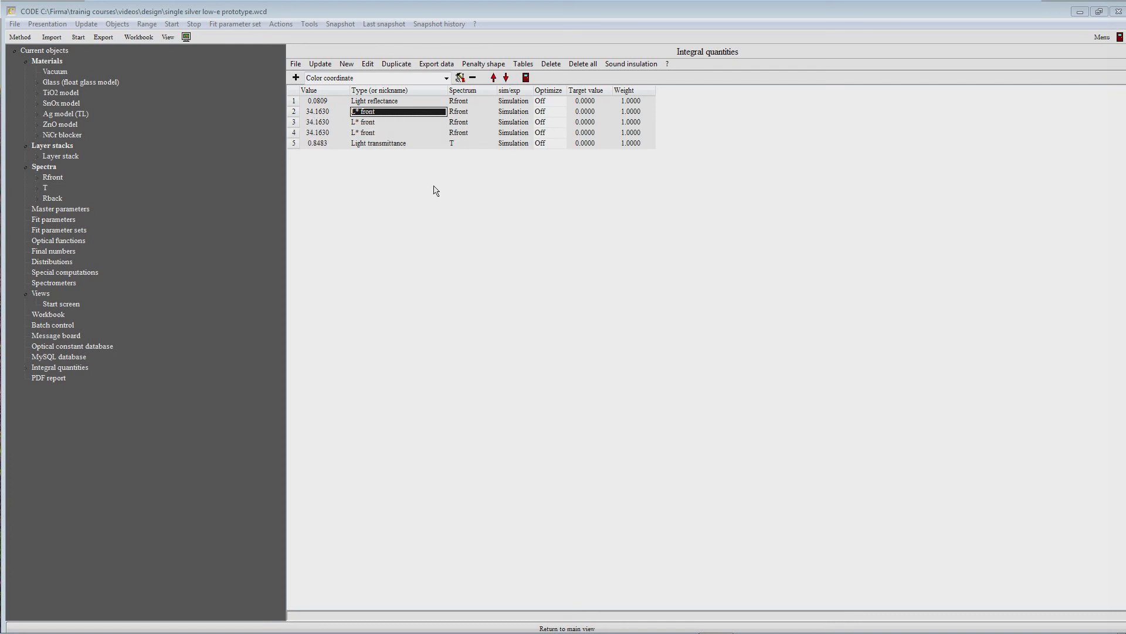
# Step: Turn the first L* front copy into an a* color coordinate with the nickname "a* front"
pyautogui.click(371, 123)
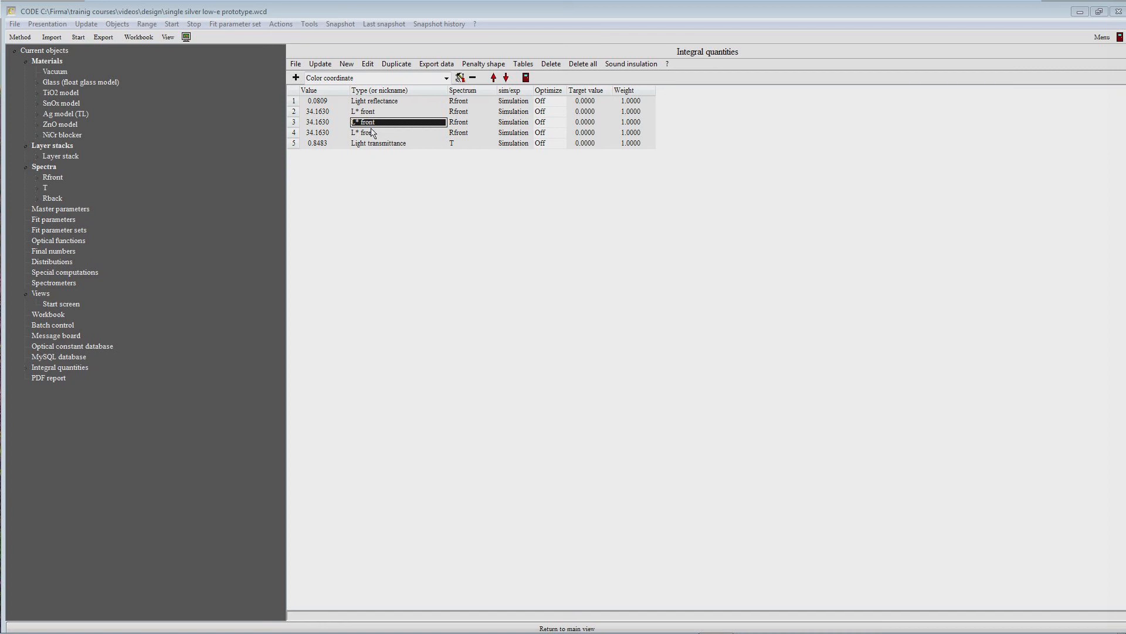
pyautogui.click(366, 65)
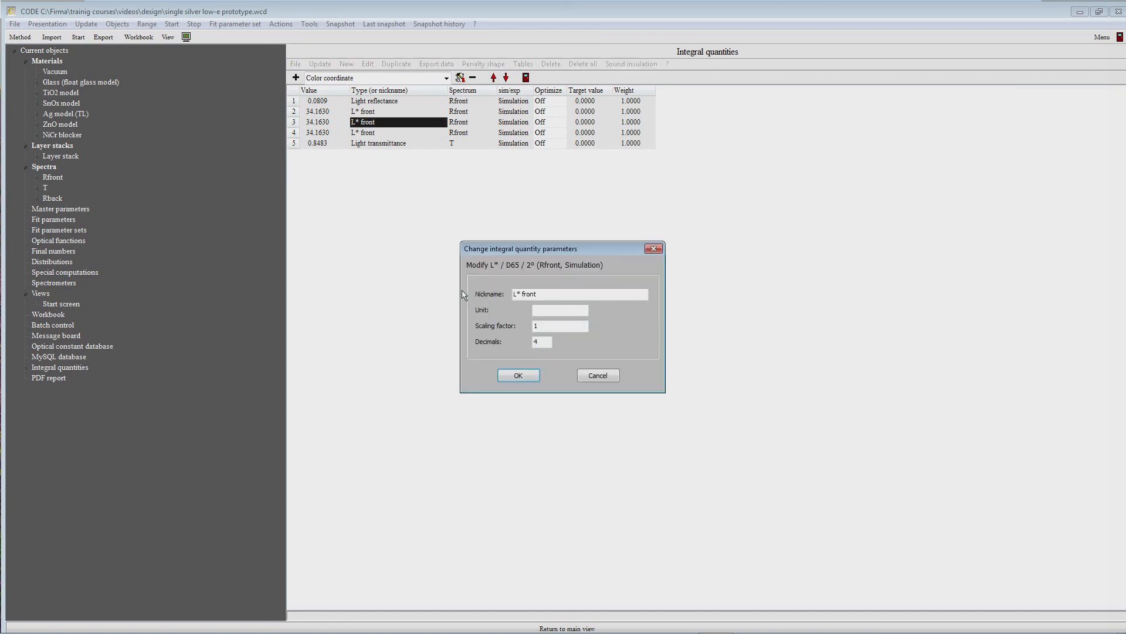
pyautogui.click(516, 294)
pyautogui.press('BackSpace')
pyautogui.write('a')
pyautogui.click(531, 378)
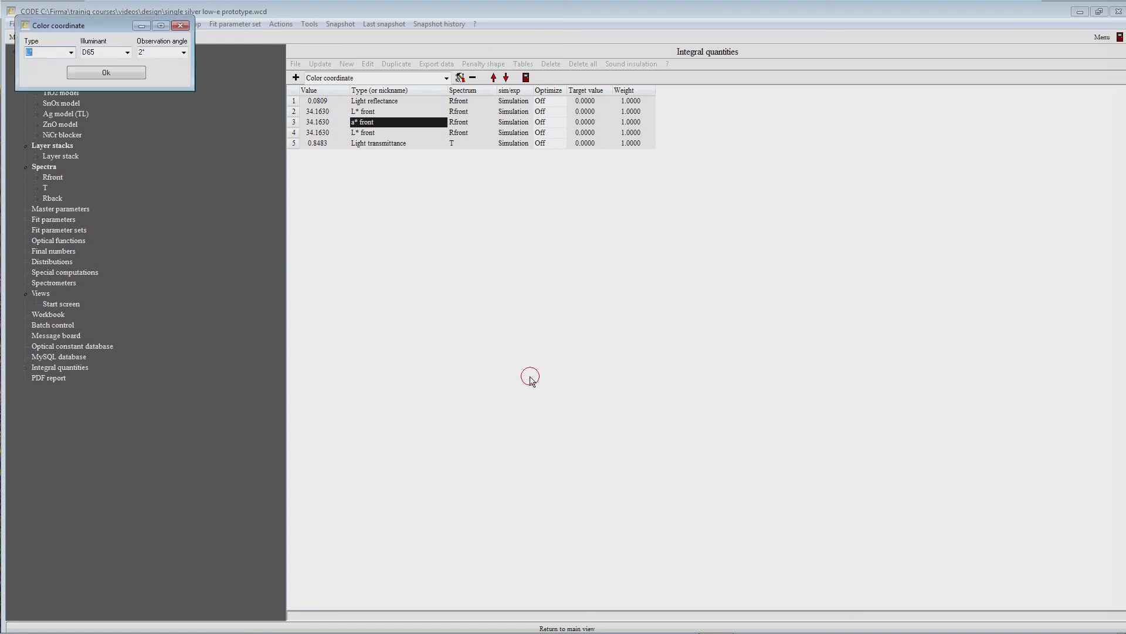
pyautogui.click(71, 52)
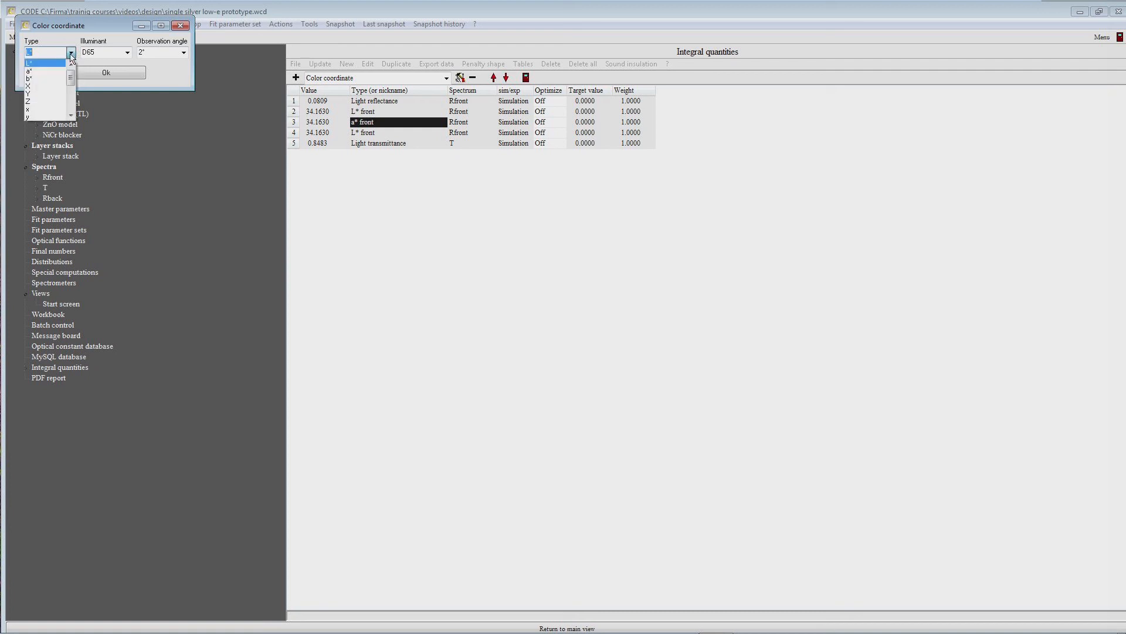
pyautogui.click(41, 70)
pyautogui.click(106, 72)
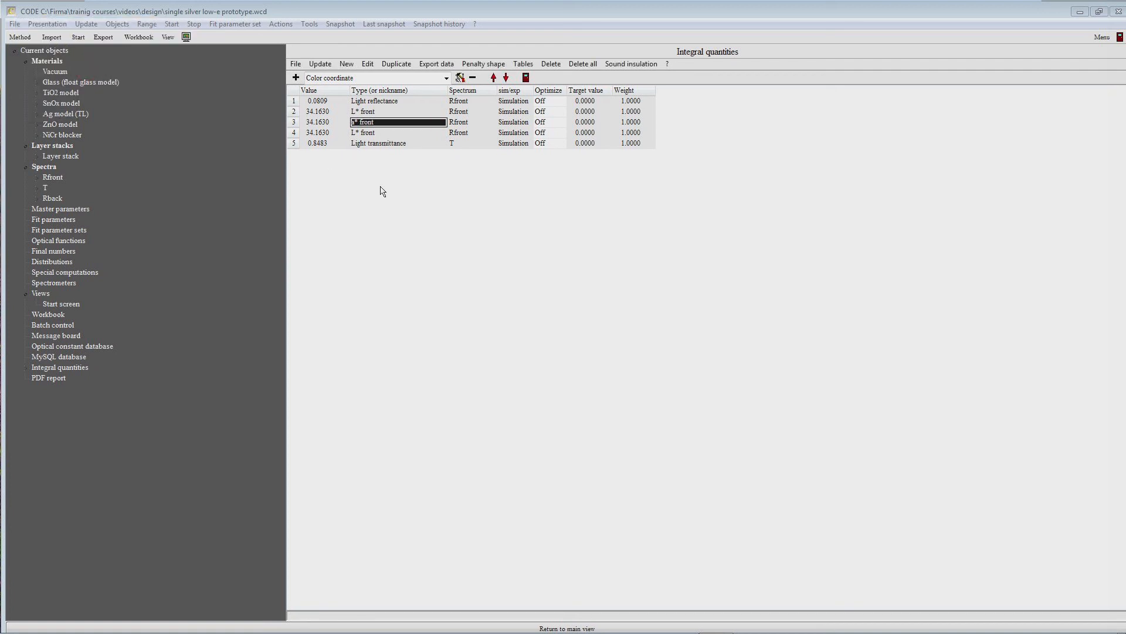
# Step: Turn the remaining L* front copy into a b* color coordinate with the nickname "b* front"
pyautogui.click(371, 133)
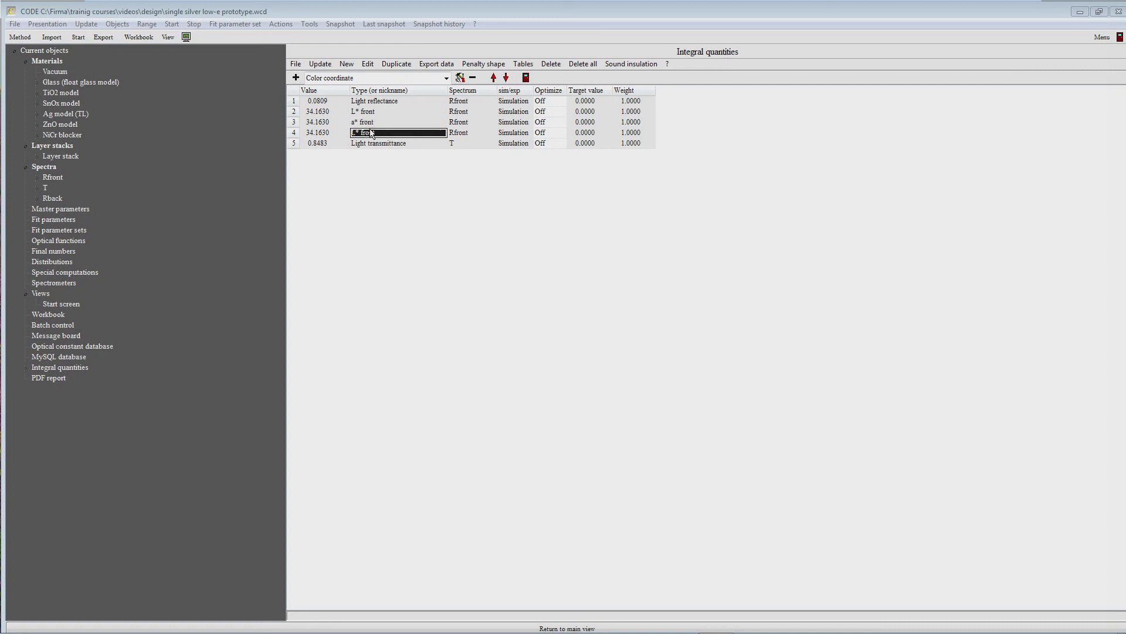
pyautogui.click(367, 64)
pyautogui.click(517, 294)
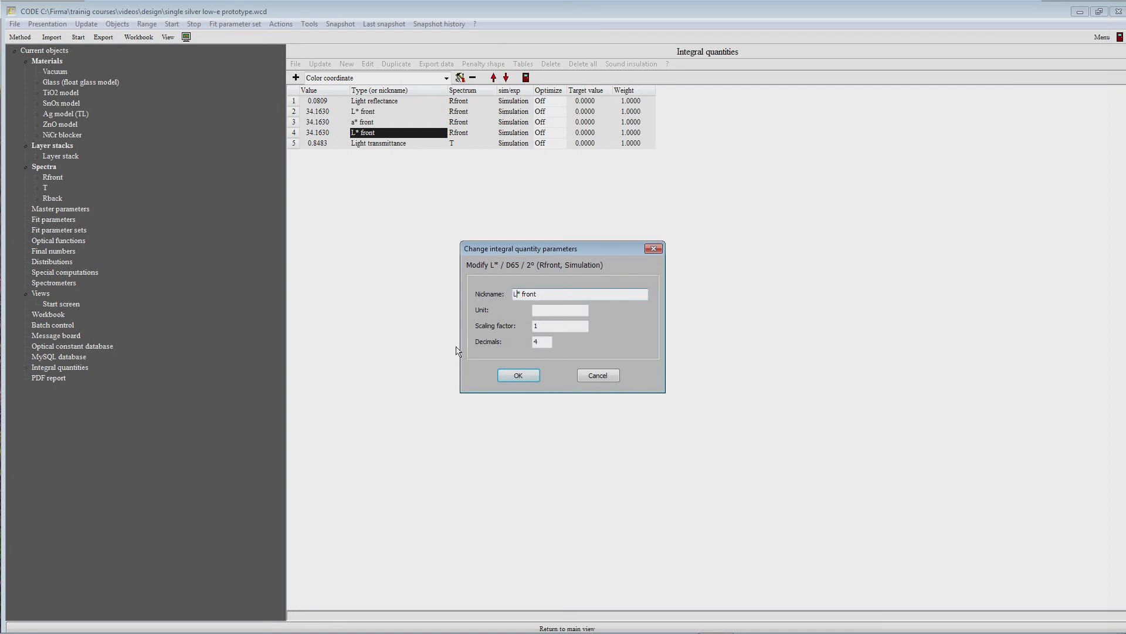
pyautogui.press('BackSpace')
pyautogui.write('b')
pyautogui.click(524, 376)
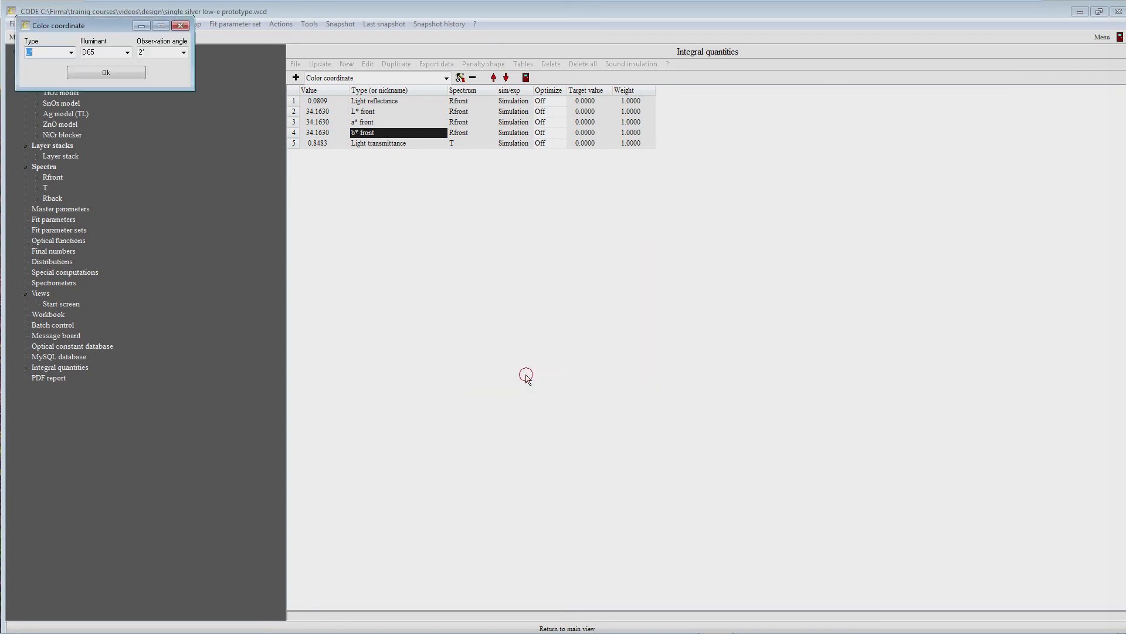
pyautogui.click(71, 53)
pyautogui.click(41, 78)
pyautogui.click(106, 72)
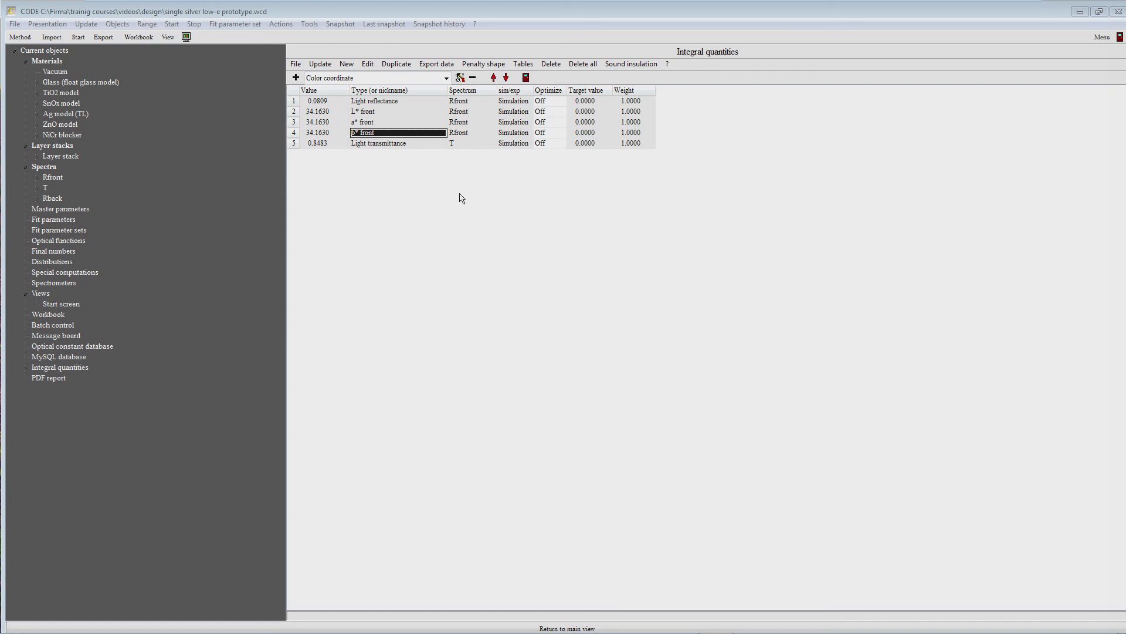
# Step: Move the light transmittance quantity up to the second row, directly below light reflectance
pyautogui.press('Down')
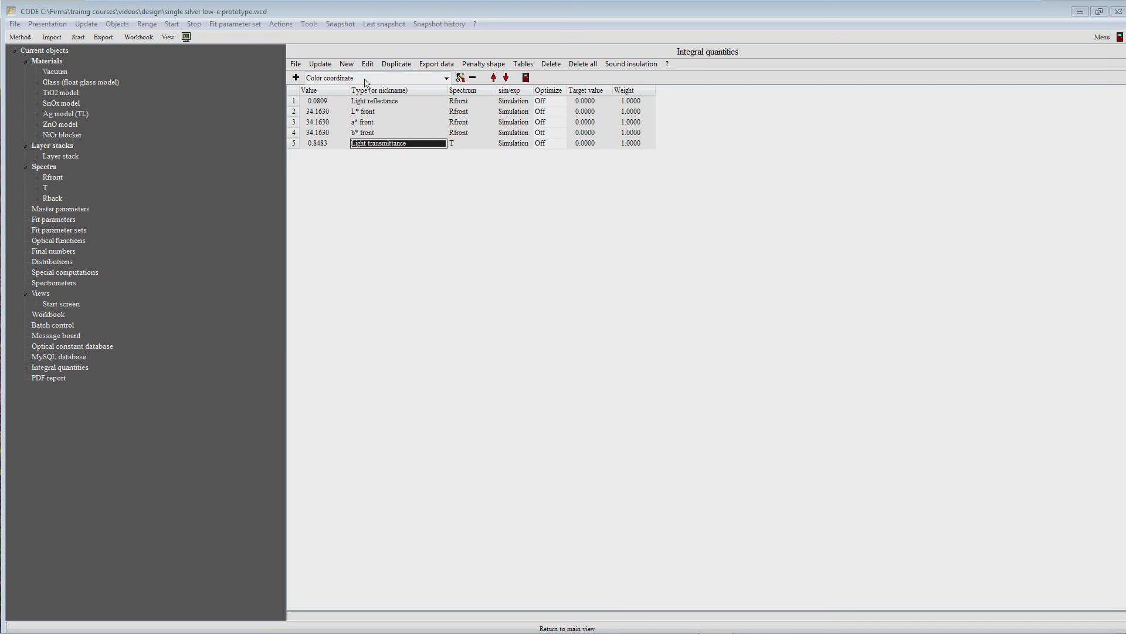
pyautogui.click(493, 78)
pyautogui.click(493, 78)
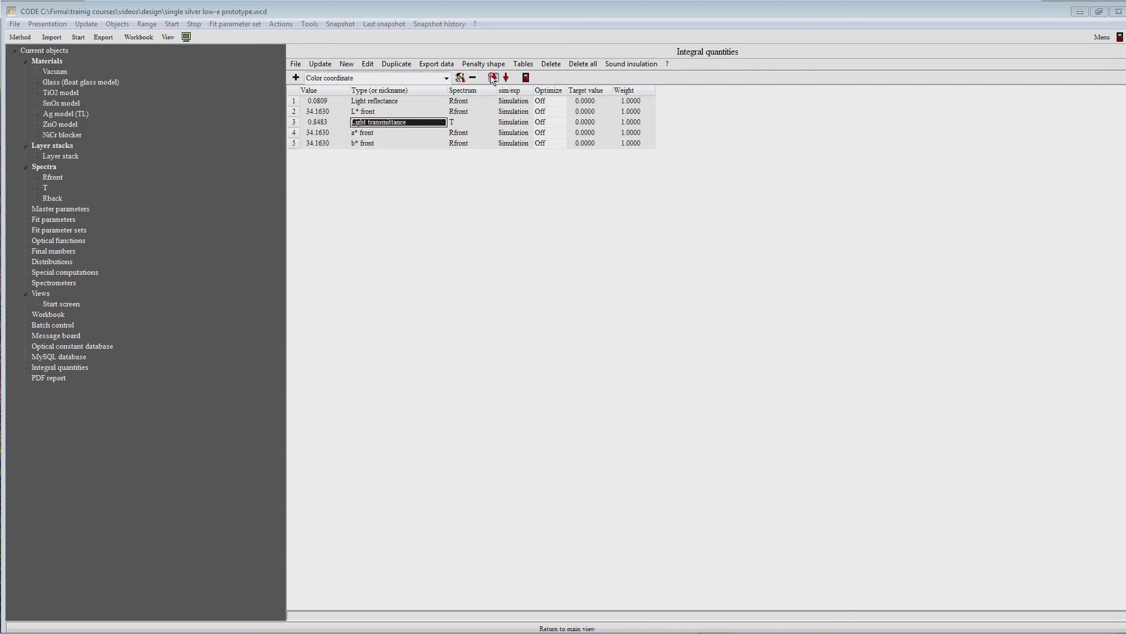
pyautogui.click(492, 78)
# Step: Duplicate the L* front quantity once in the reordered list
pyautogui.press('Down')
pyautogui.press('Down')
pyautogui.press('Down')
pyautogui.press('Up')
pyautogui.press('Up')
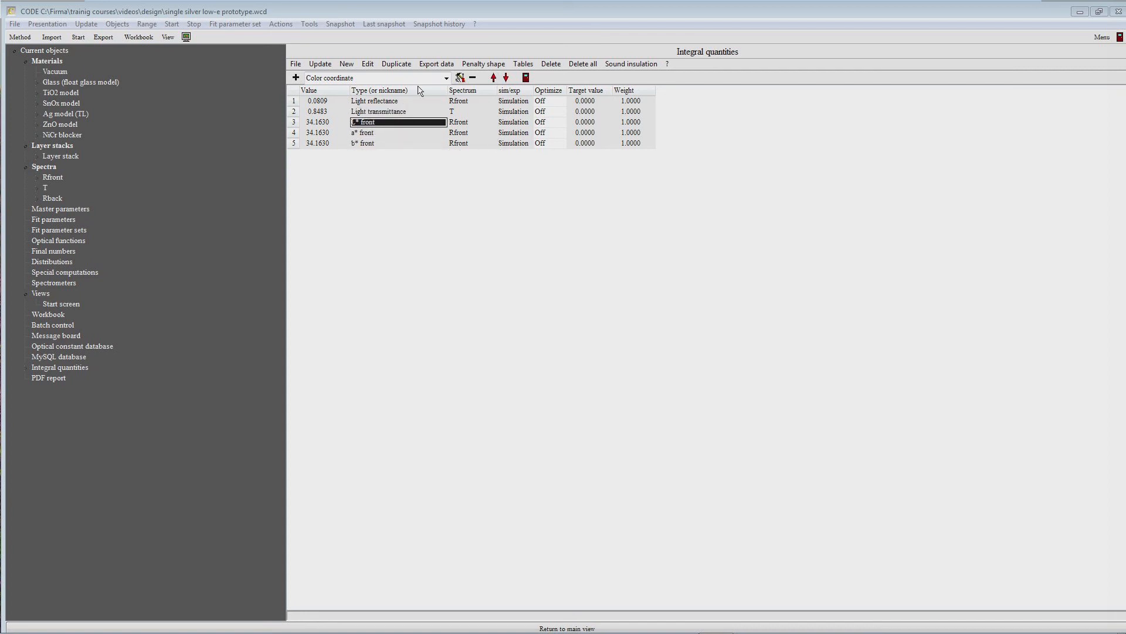
pyautogui.click(397, 65)
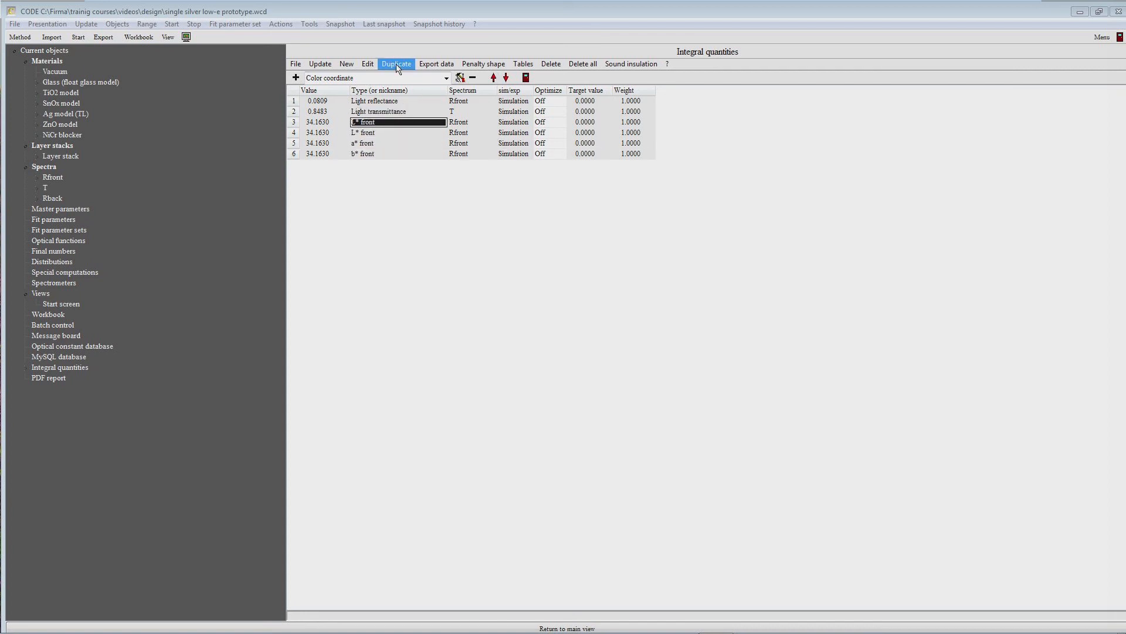
# Step: Assign spectrum T to the duplicated L* front quantity in row 4 and rename it "L* T"
pyautogui.press('Down')
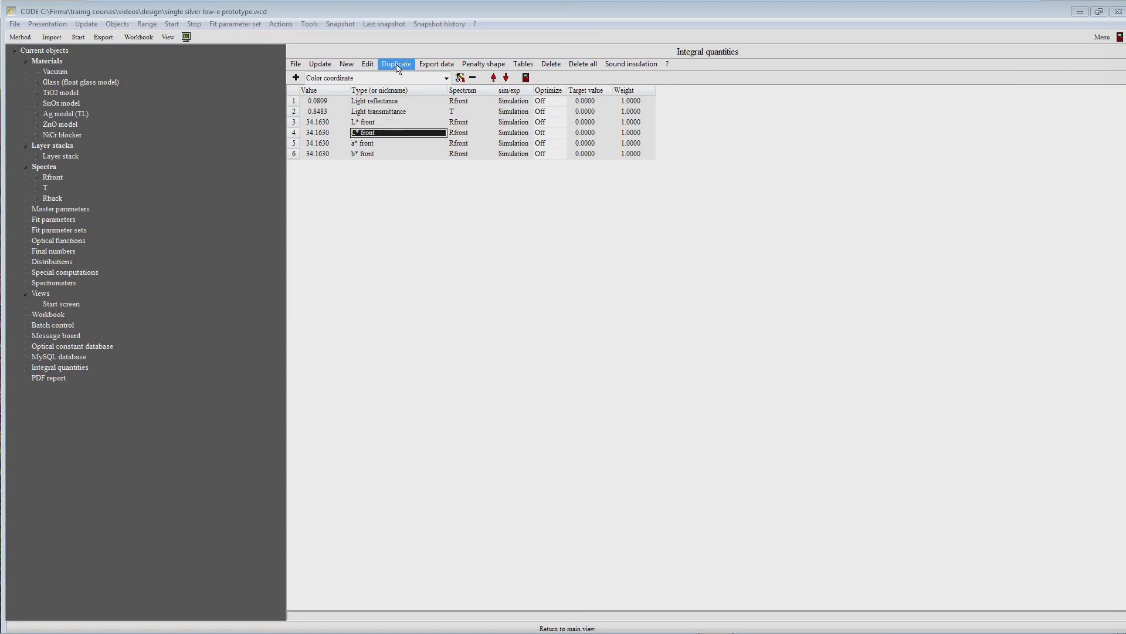
pyautogui.press('Right')
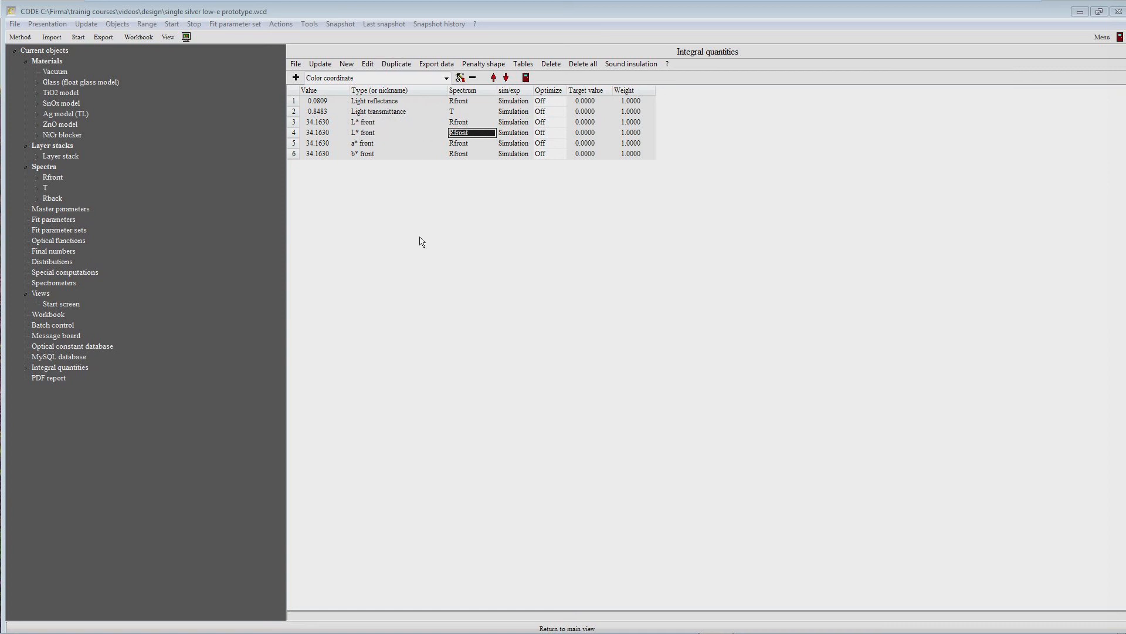
pyautogui.press('F4')
pyautogui.press('F4')
pyautogui.click(369, 134)
pyautogui.press('F2')
pyautogui.press('End')
pyautogui.press('BackSpace')
pyautogui.press('BackSpace')
pyautogui.press('BackSpace')
pyautogui.write('T')
pyautogui.press('F2')
# Step: Rename the L* front quantity in row 3 as "L* Rfront"
pyautogui.press('Up')
pyautogui.press('End')
pyautogui.write('R')
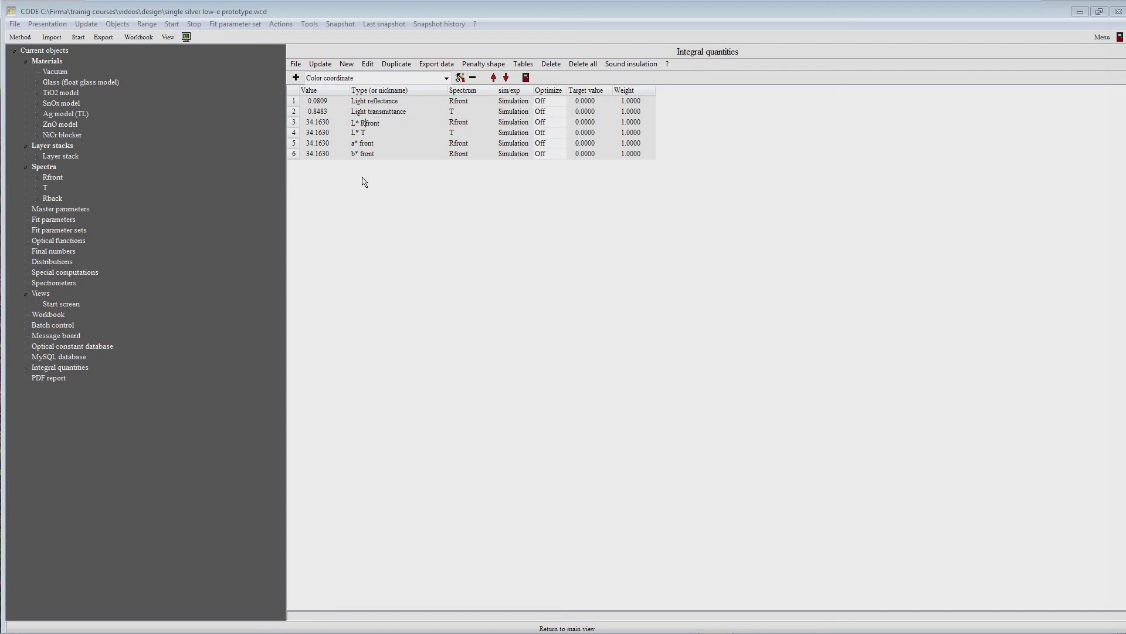
pyautogui.press('Return')
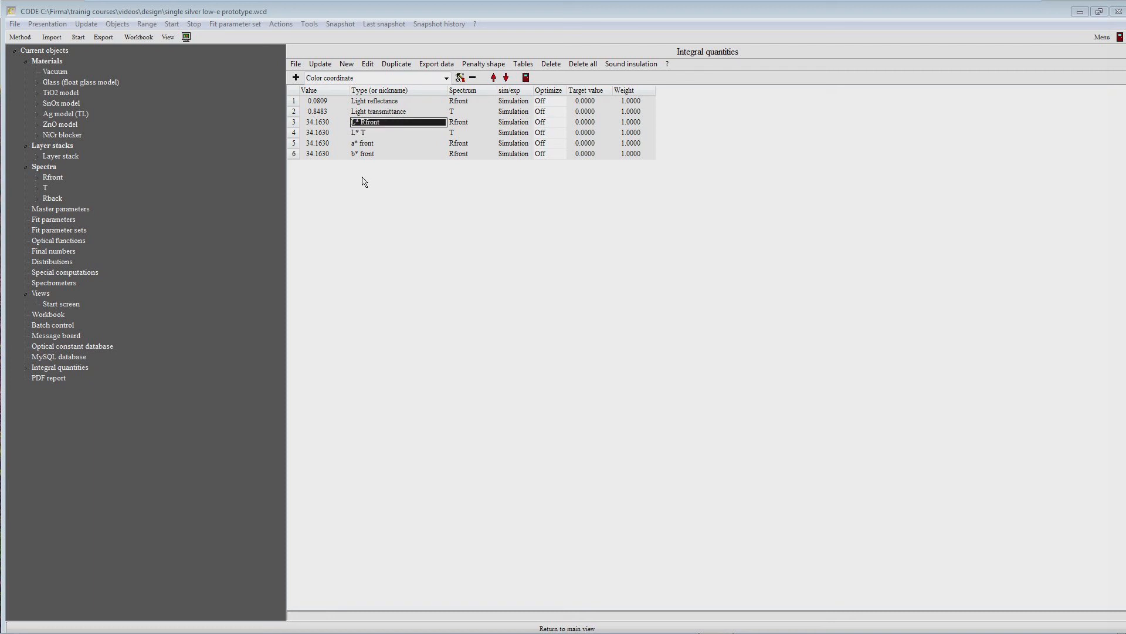
# Step: Rename the a* front quantity as "a* Rfront"
pyautogui.press('Down')
pyautogui.press('Down')
pyautogui.press('Return')
pyautogui.press('End')
pyautogui.press('Left')
pyautogui.press('Left')
pyautogui.press('Left')
pyautogui.press('Left')
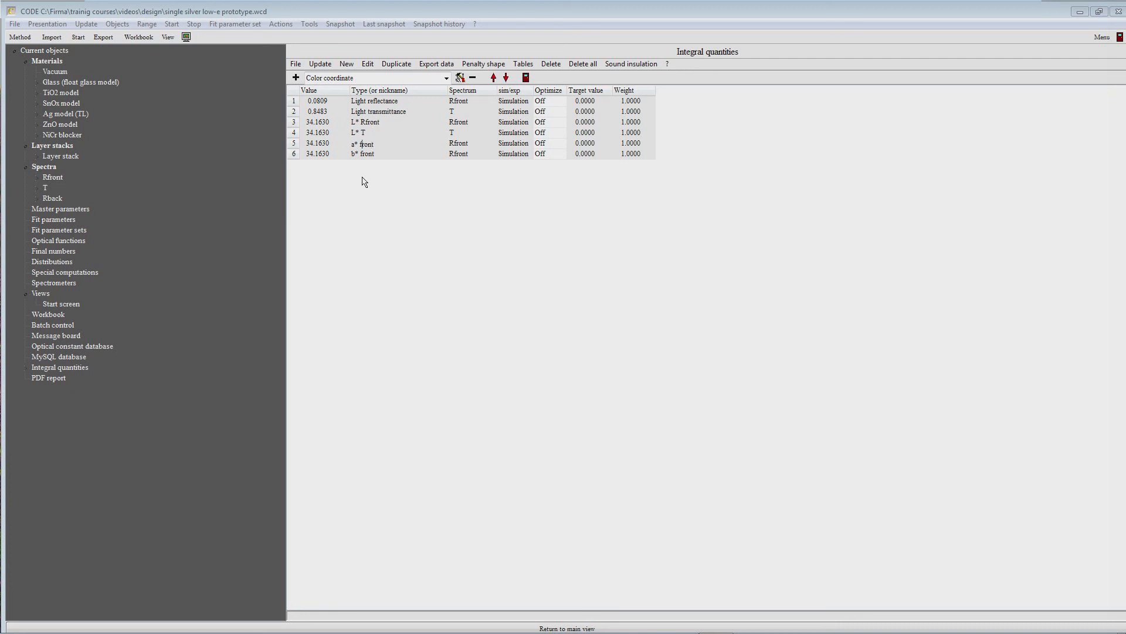
pyautogui.write('R')
pyautogui.press('Return')
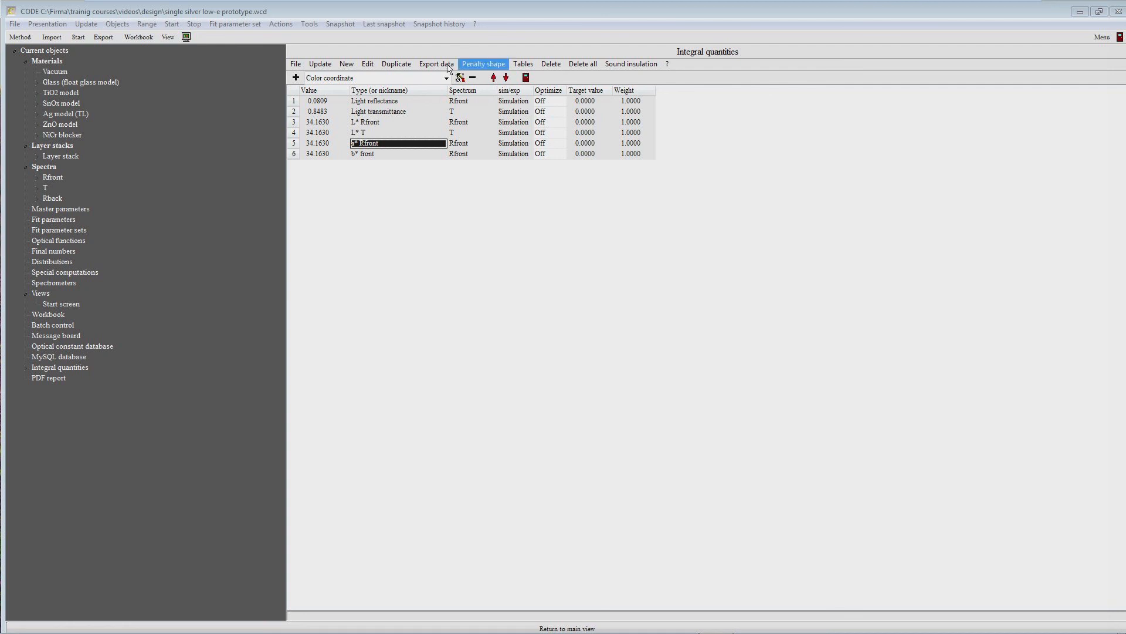
# Step: Duplicate the a* Rfront quantity, rename the copy "a* T" and assign it to spectrum T
pyautogui.click(403, 66)
pyautogui.doubleClick(369, 155)
pyautogui.press('End')
pyautogui.press('BackSpace')
pyautogui.press('BackSpace')
pyautogui.press('BackSpace')
pyautogui.press('BackSpace')
pyautogui.press('BackSpace')
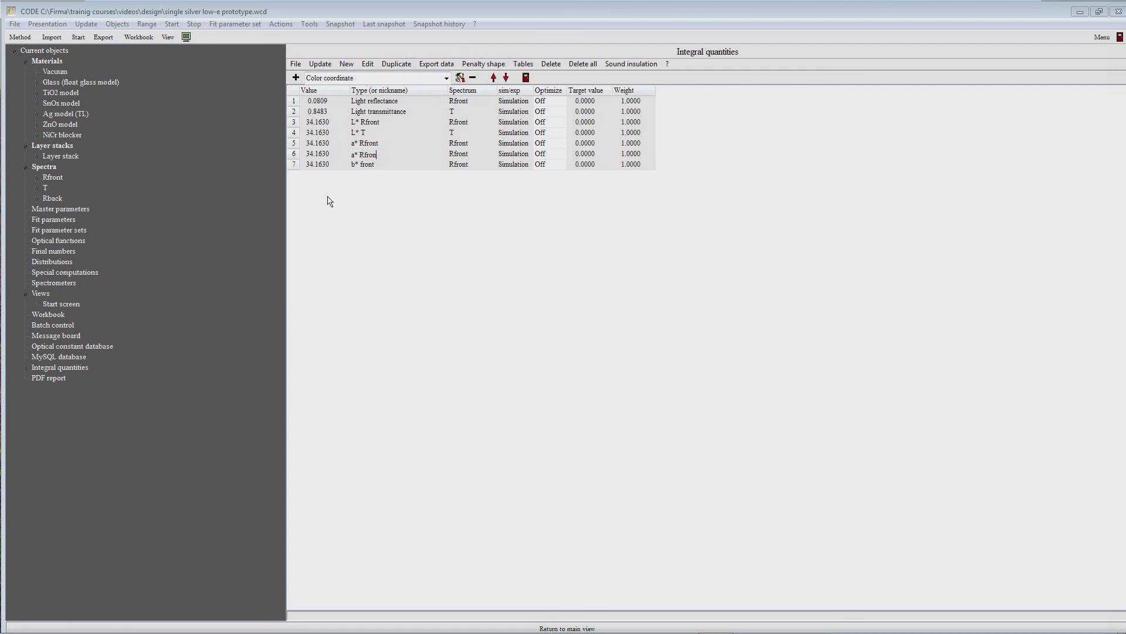
pyautogui.press('BackSpace')
pyautogui.write('T')
pyautogui.press('Return')
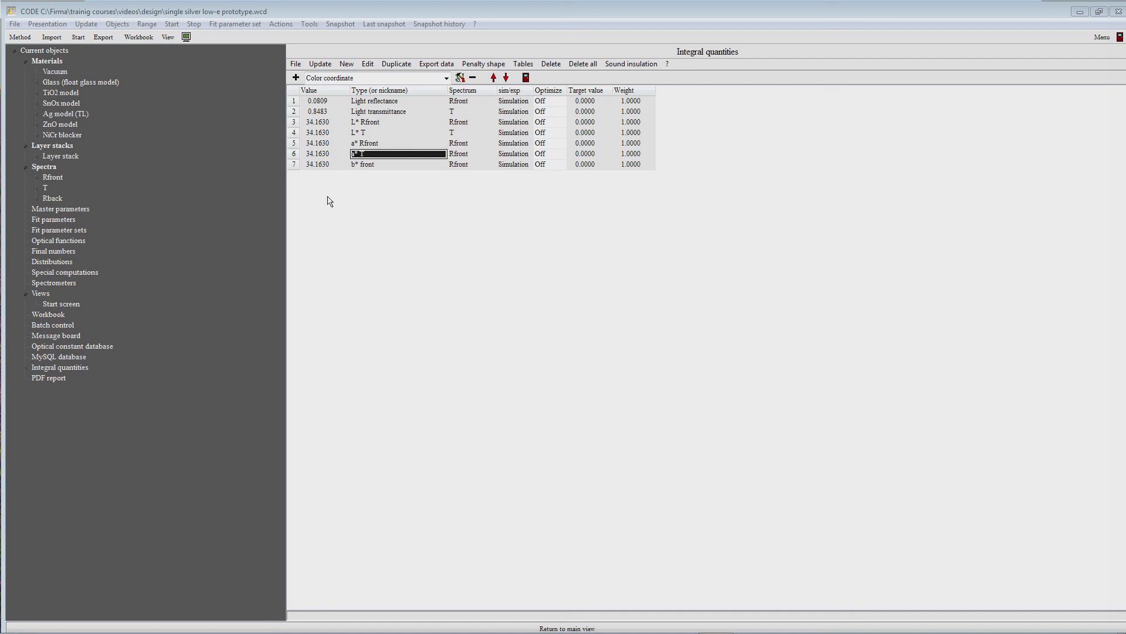
pyautogui.press('Tab')
pyautogui.write('T')
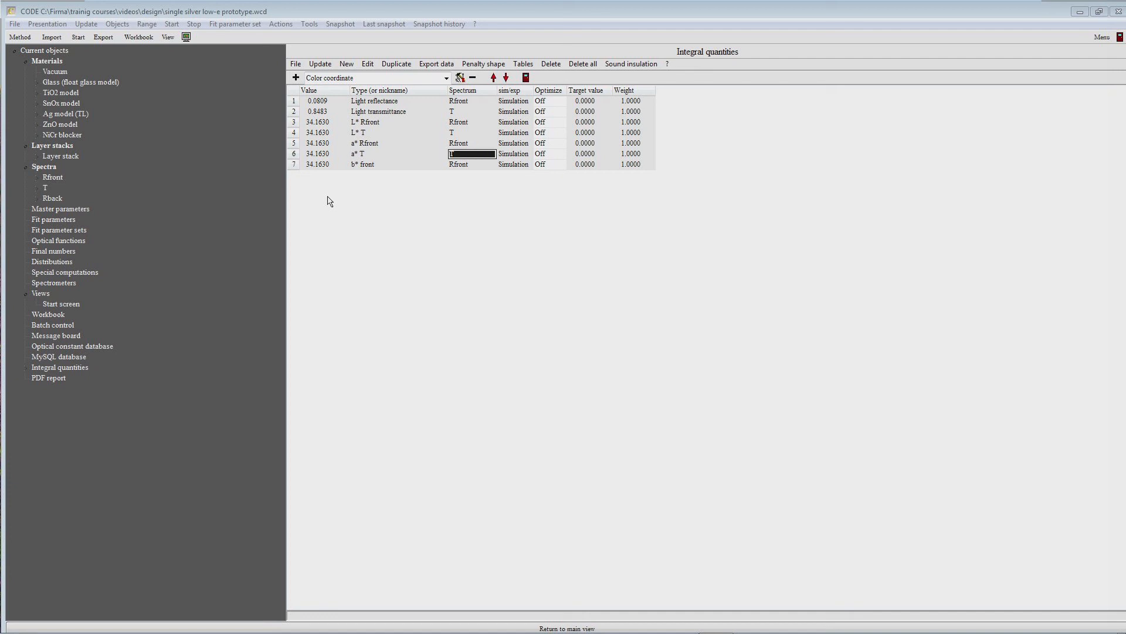
# Step: Duplicate the b* front quantity and rename the first of the two entries "b* Rfront"
pyautogui.press('Down')
pyautogui.press('Left')
pyautogui.press('Left')
pyautogui.press('Right')
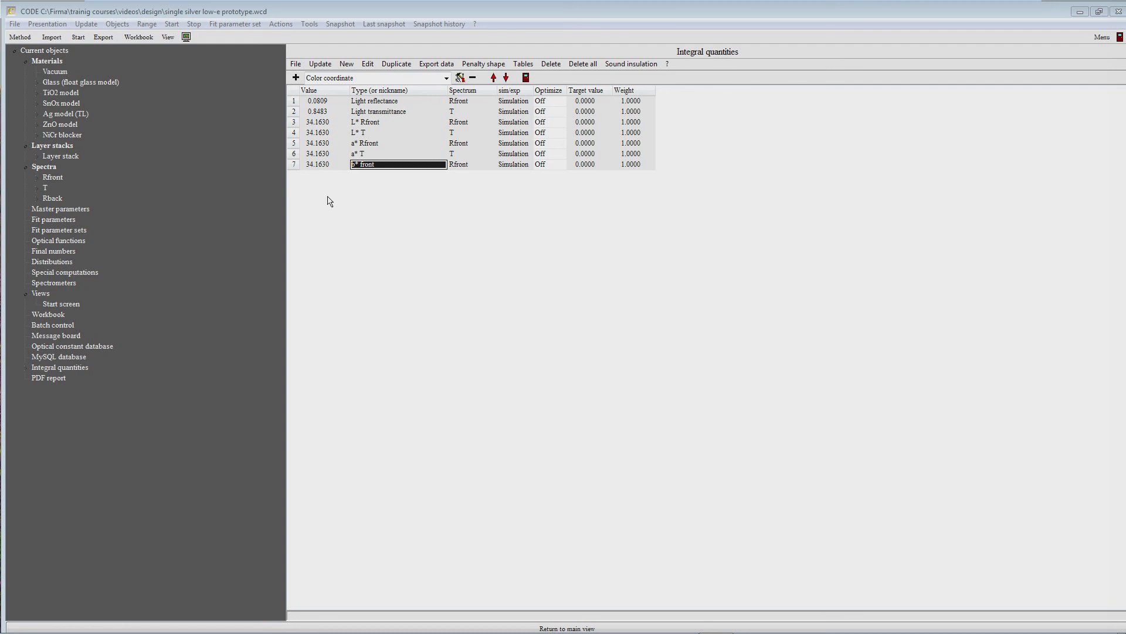
pyautogui.click(397, 63)
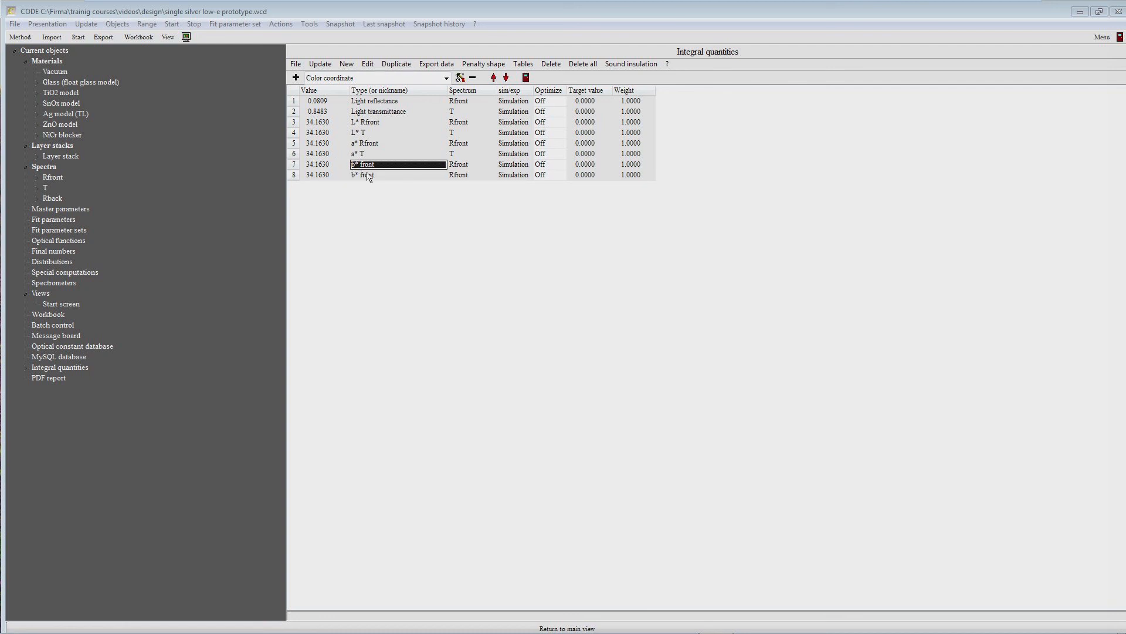
pyautogui.click(364, 168)
pyautogui.press('Left')
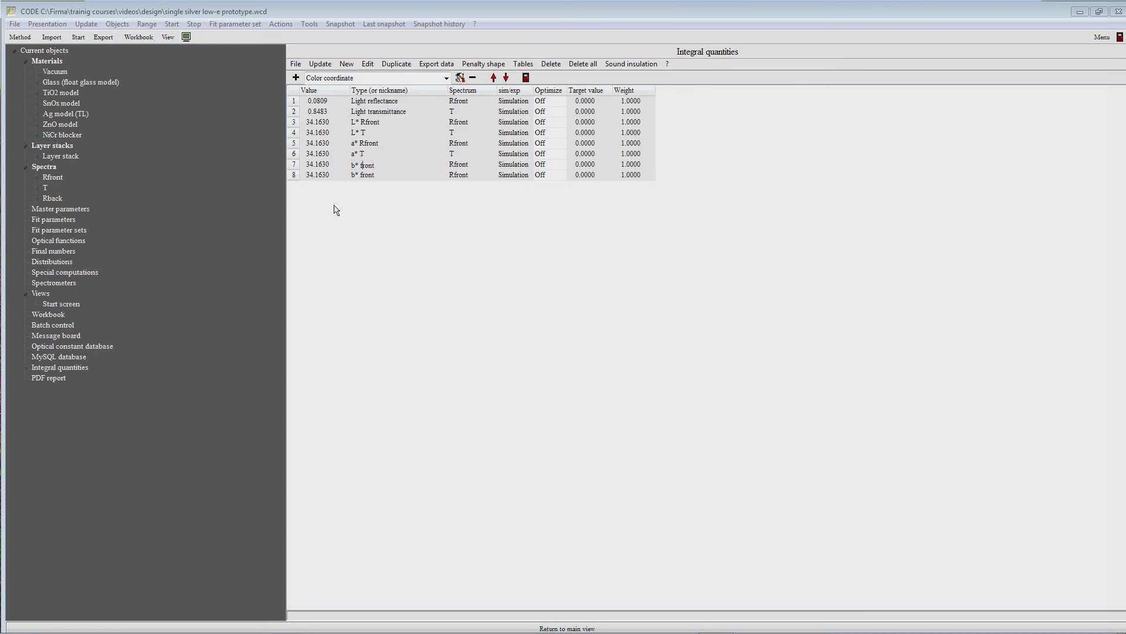
pyautogui.write('R')
pyautogui.press('Return')
# Step: Rename the remaining b* front quantity in row 8 as "b* T" and assign it to spectrum T
pyautogui.press('Down')
pyautogui.press('Return')
pyautogui.press('Left')
pyautogui.press('BackSpace')
pyautogui.press('BackSpace')
pyautogui.press('BackSpace')
pyautogui.press('BackSpace')
pyautogui.press('BackSpace')
pyautogui.write('T')
pyautogui.press('Return')
pyautogui.press('Right')
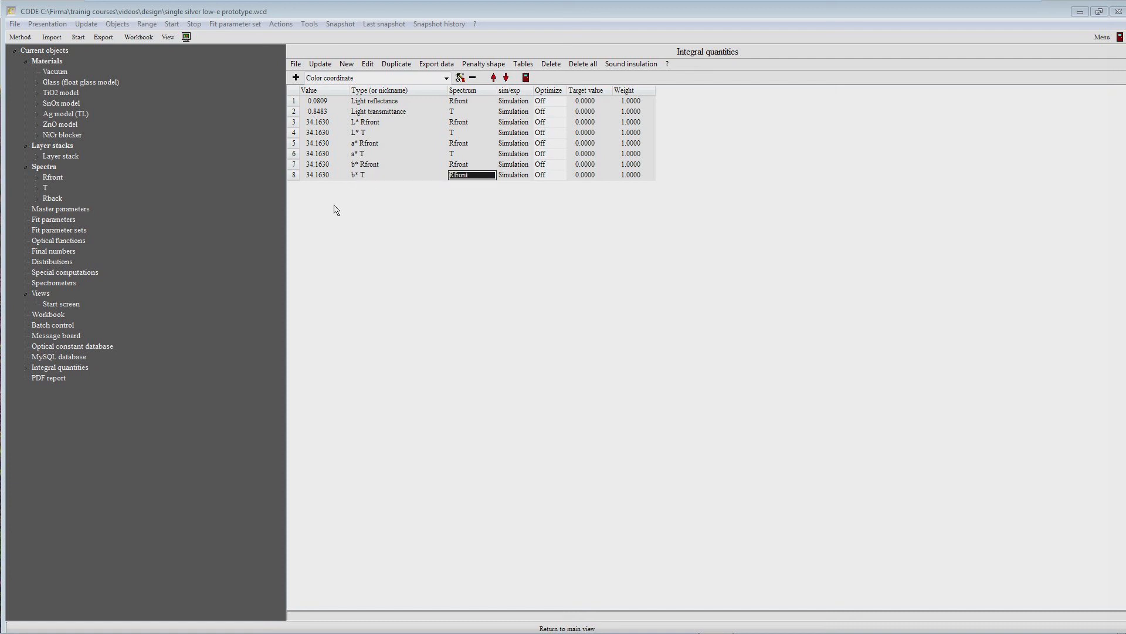
pyautogui.write('T')
# Step: Move the a* T and b* T quantities up the list so they follow directly below L* T
pyautogui.press('Up')
pyautogui.press('Up')
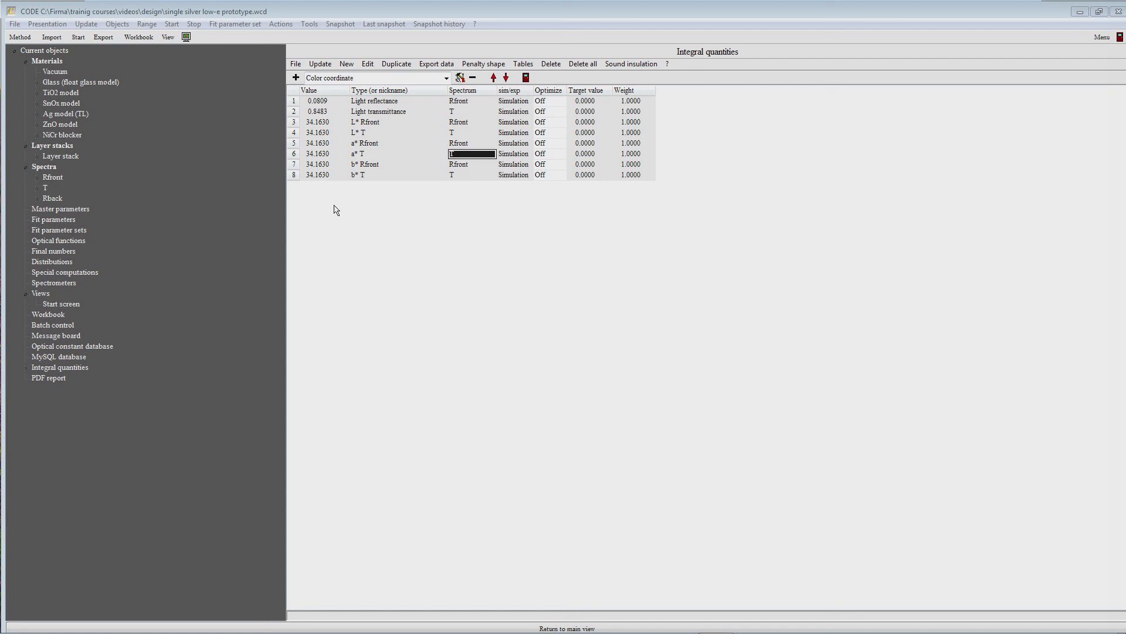
pyautogui.press('Left')
pyautogui.press('Left')
pyautogui.press('Right')
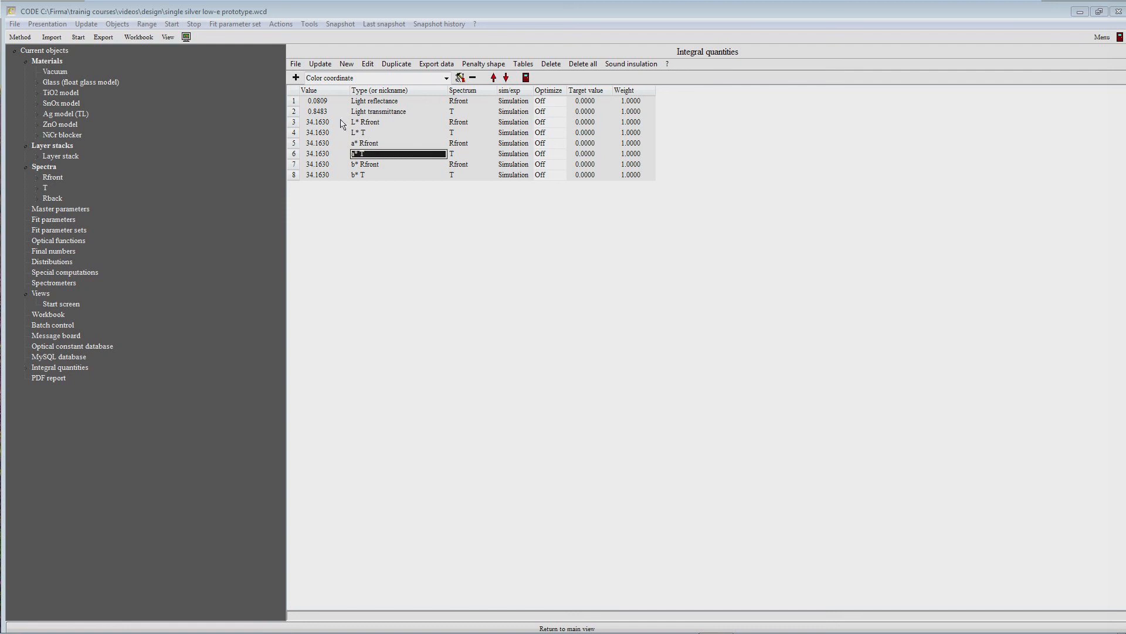
pyautogui.click(493, 78)
pyautogui.press('Down')
pyautogui.press('Down')
pyautogui.press('Down')
pyautogui.click(493, 78)
pyautogui.click(493, 78)
pyautogui.press('Up')
pyautogui.press('Up')
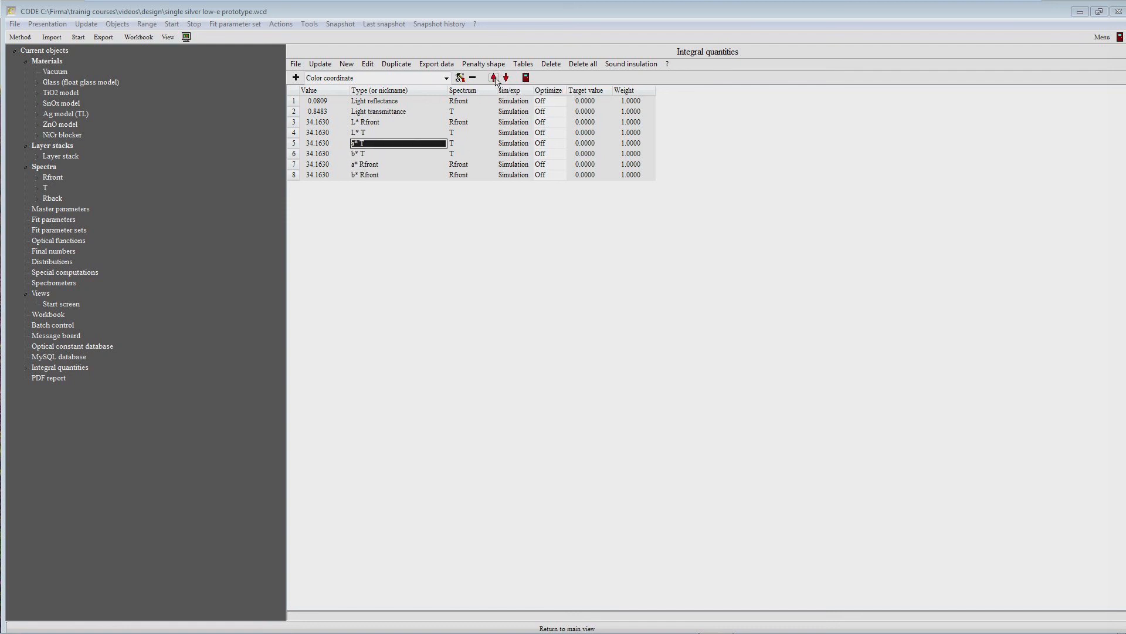
# Step: Move the a* Rfront quantity up so it sits directly below L* Rfront
pyautogui.press('Down')
pyautogui.press('Down')
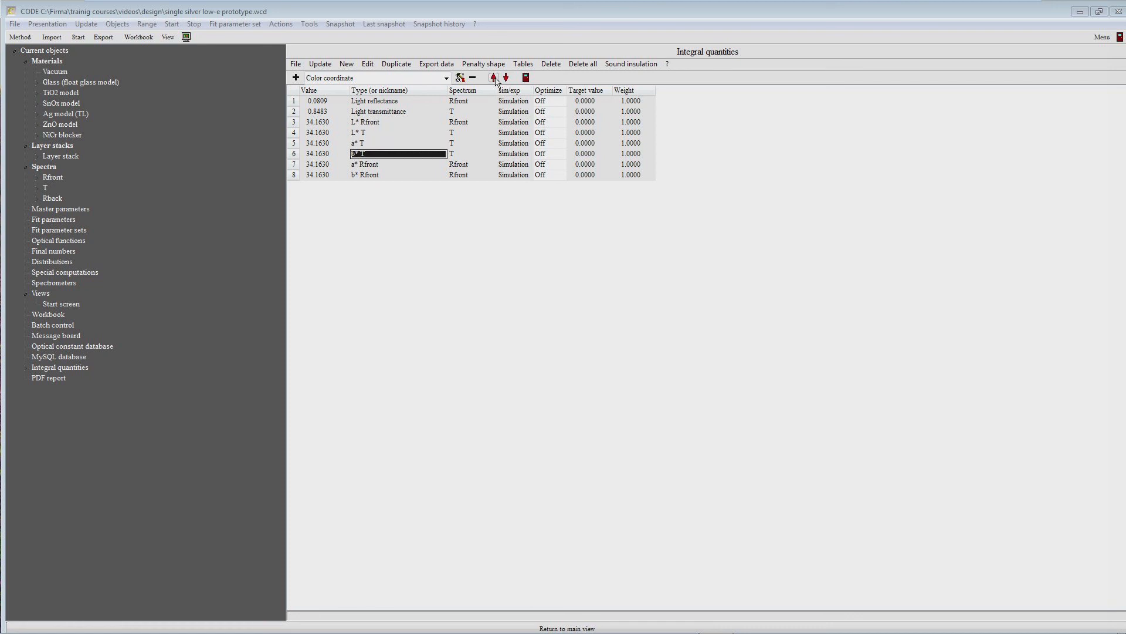
pyautogui.press('Down')
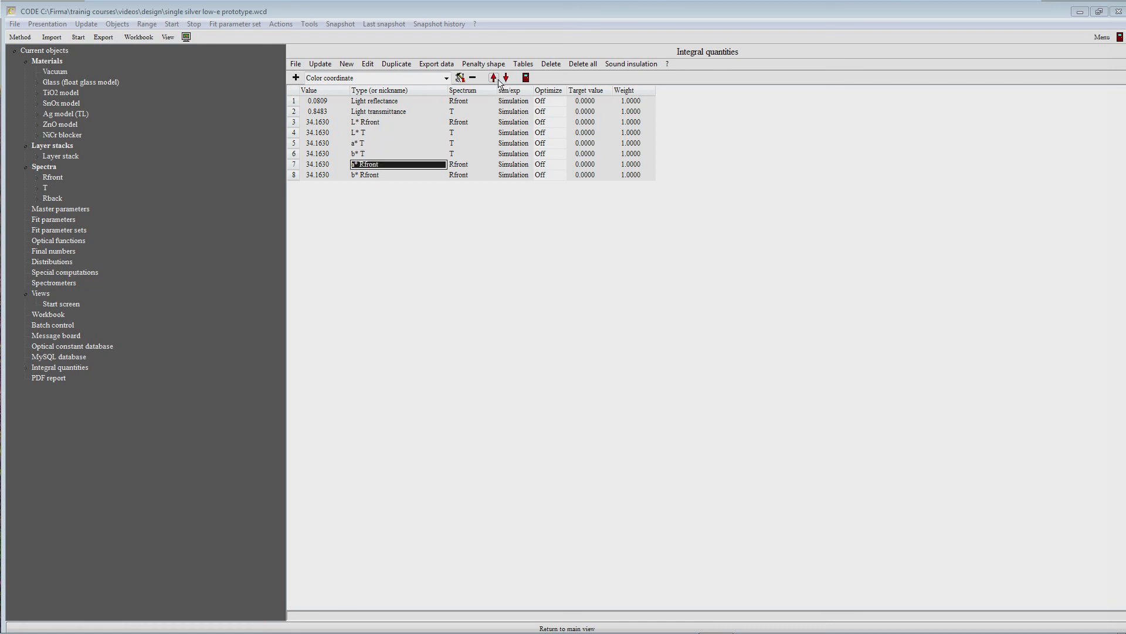
pyautogui.click(494, 78)
pyautogui.click(493, 78)
pyautogui.click(493, 79)
# Step: Move the b* Rfront quantity up so it sits directly below a* Rfront
pyautogui.press('Down')
pyautogui.press('Down')
pyautogui.press('Down')
pyautogui.press('Down')
pyautogui.click(496, 78)
pyautogui.click(497, 78)
pyautogui.click(496, 78)
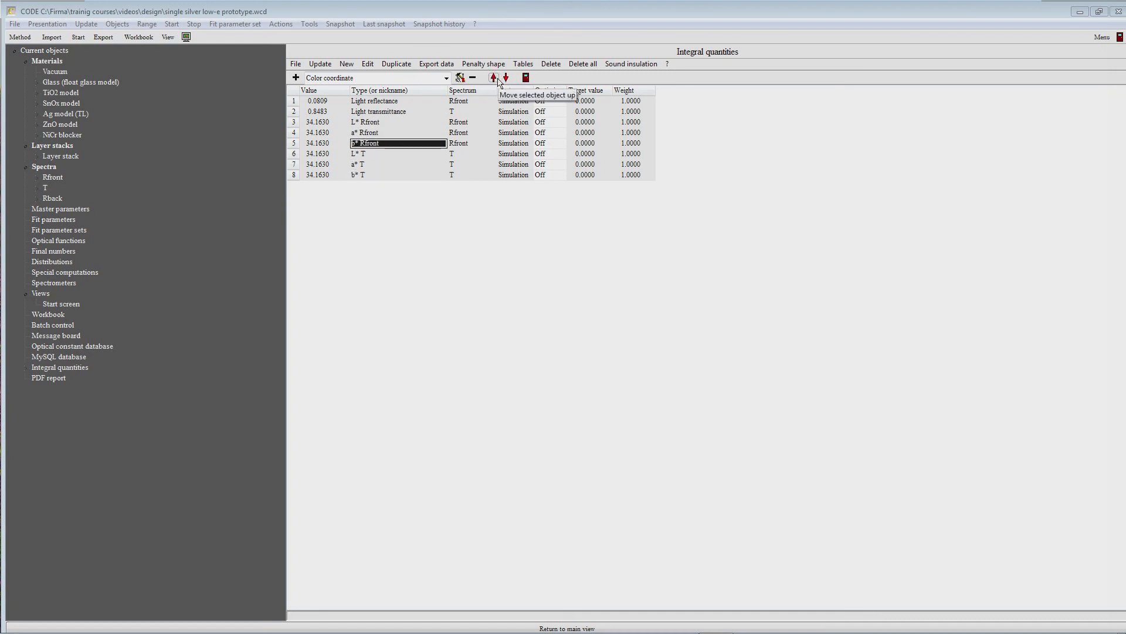
# Step: Update the integral quantities to recalculate all color coordinate values
pyautogui.press('Up')
pyautogui.press('Up')
pyautogui.press('Up')
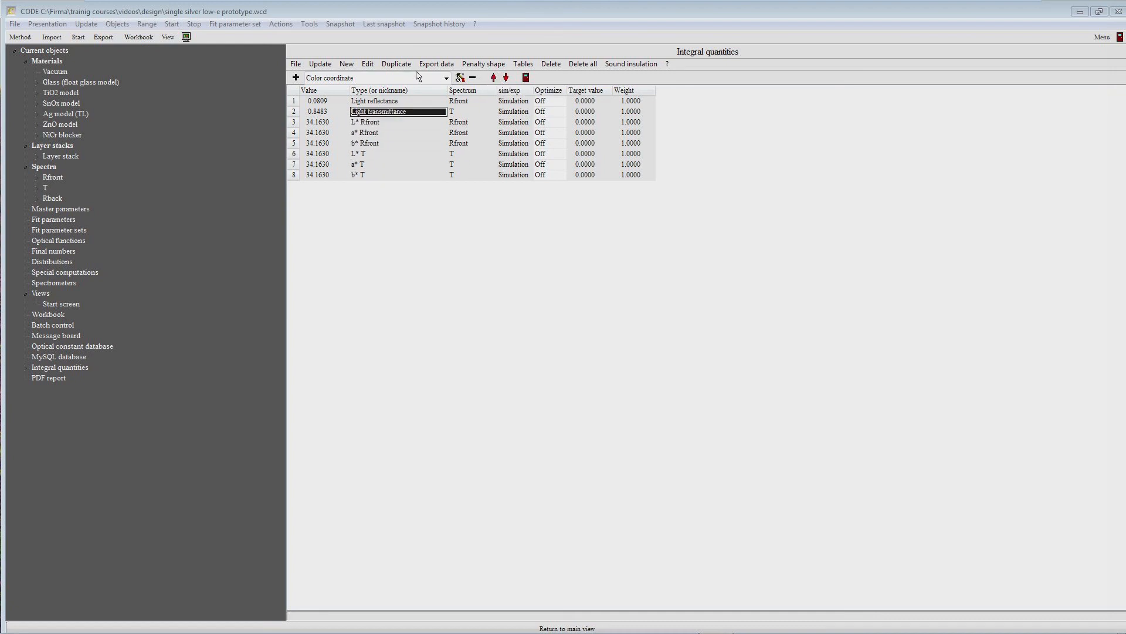
pyautogui.click(321, 64)
# Step: Duplicate the L* Rfront quantity and rename the copy L* Rback
pyautogui.press('Down')
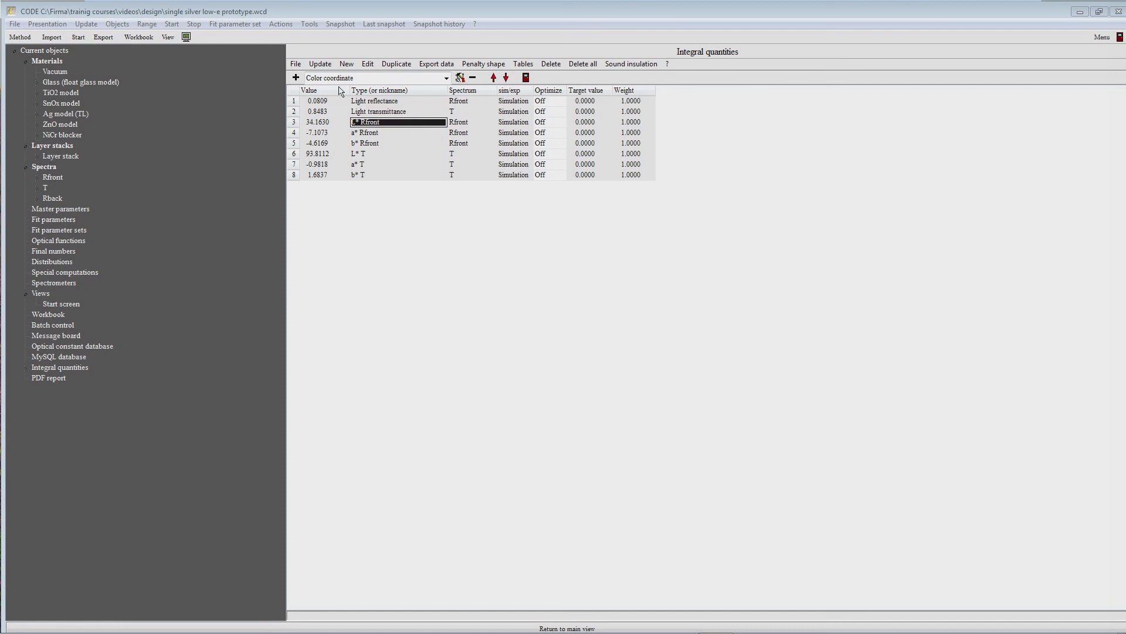
pyautogui.click(397, 65)
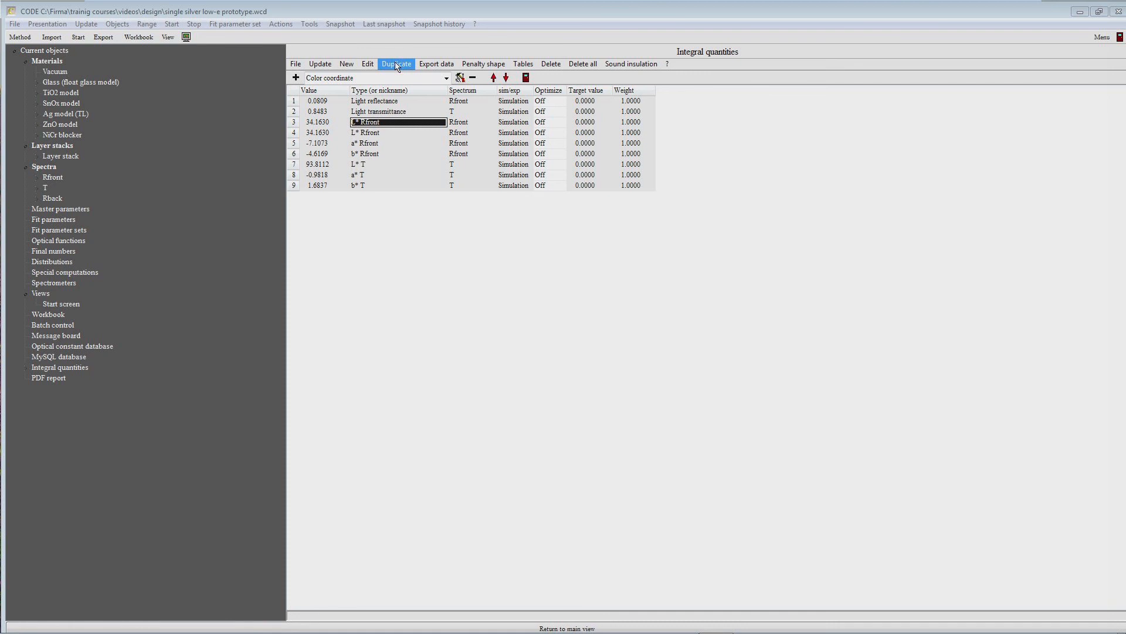
pyautogui.press('Down')
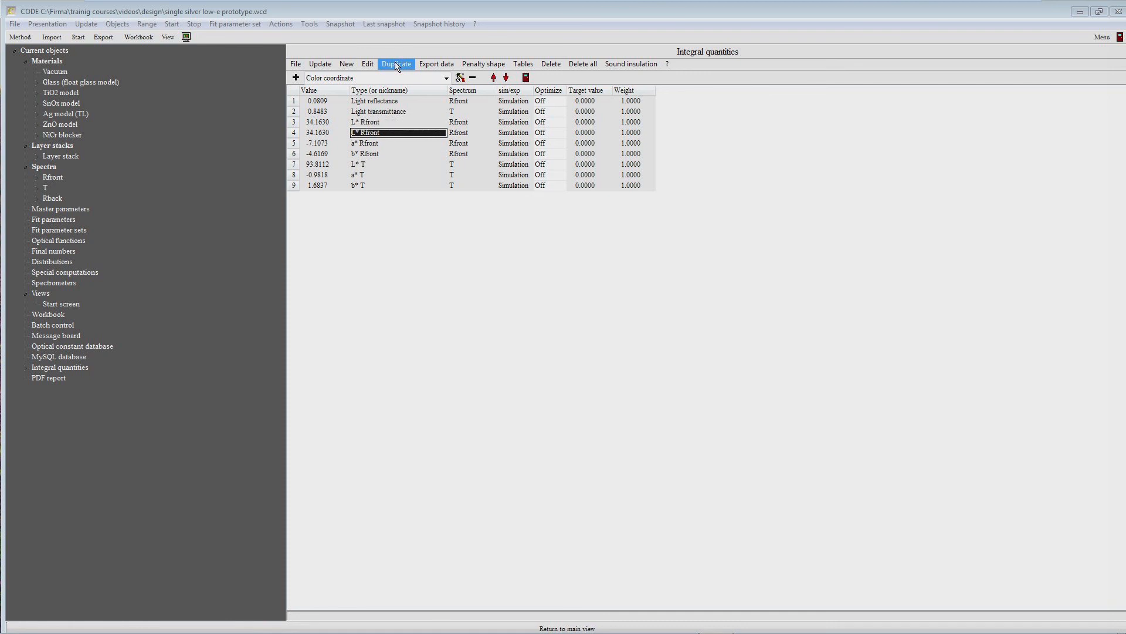
pyautogui.press('F2')
pyautogui.press('BackSpace')
pyautogui.press('BackSpace')
pyautogui.press('BackSpace')
pyautogui.press('BackSpace')
pyautogui.press('BackSpace')
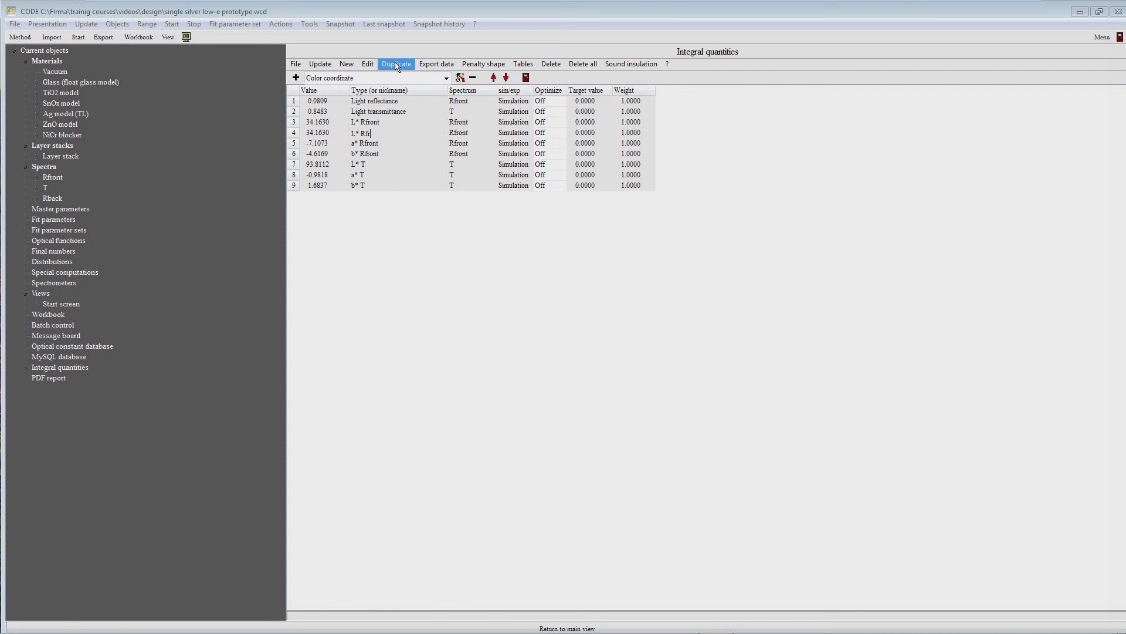
pyautogui.write('back')
pyautogui.press('Return')
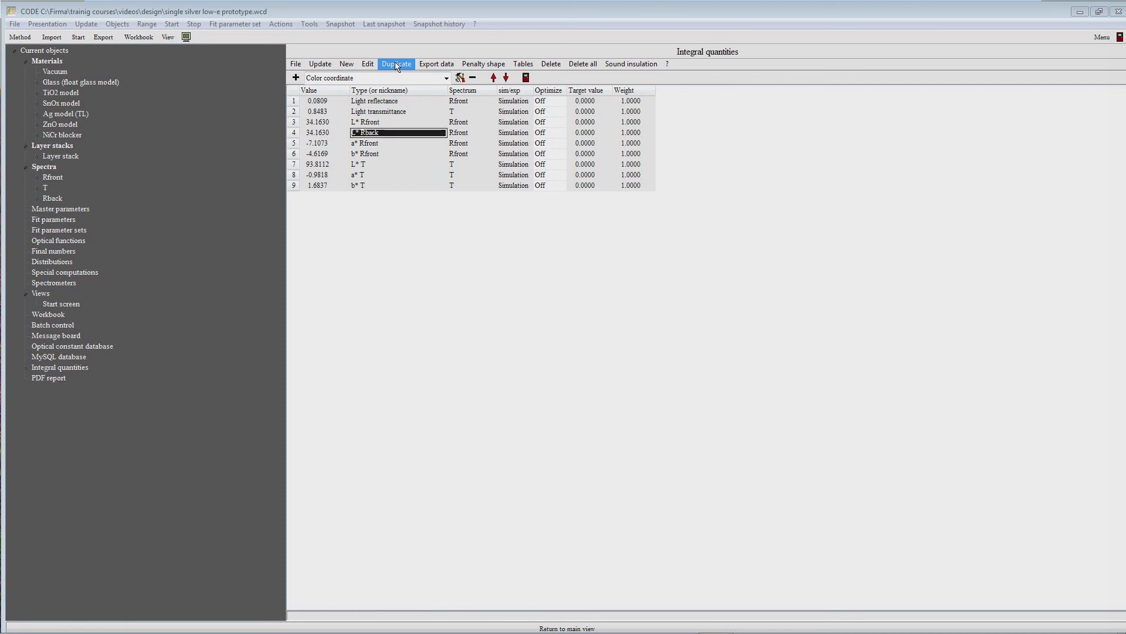
# Step: Assign the Rback spectrum to L* Rback and move it to the end of the list
pyautogui.press('Tab')
pyautogui.press('F4')
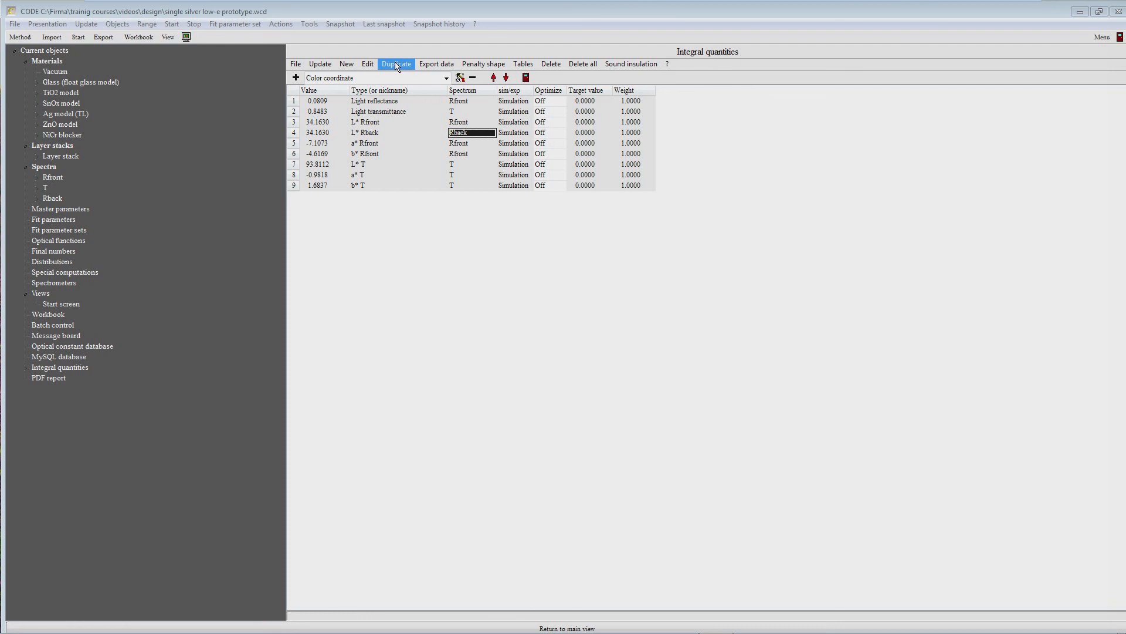
pyautogui.click(506, 78)
pyautogui.click(505, 78)
pyautogui.click(505, 78)
pyautogui.click(506, 77)
pyautogui.click(506, 78)
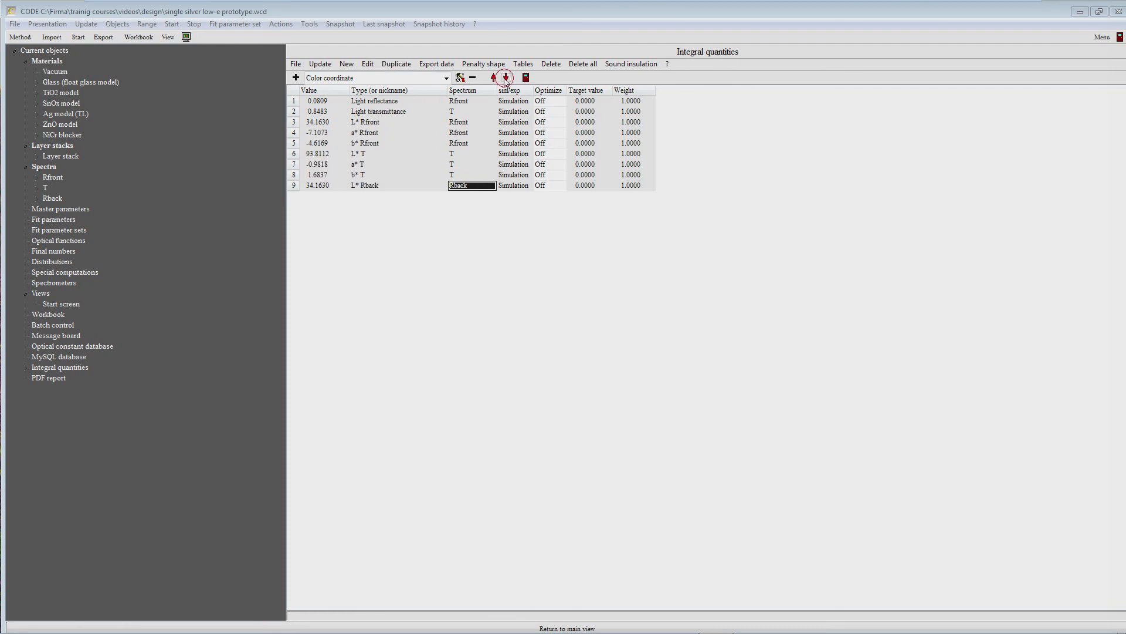
# Step: Duplicate the a* Rfront quantity and rename the copy a* Rback
pyautogui.click(375, 133)
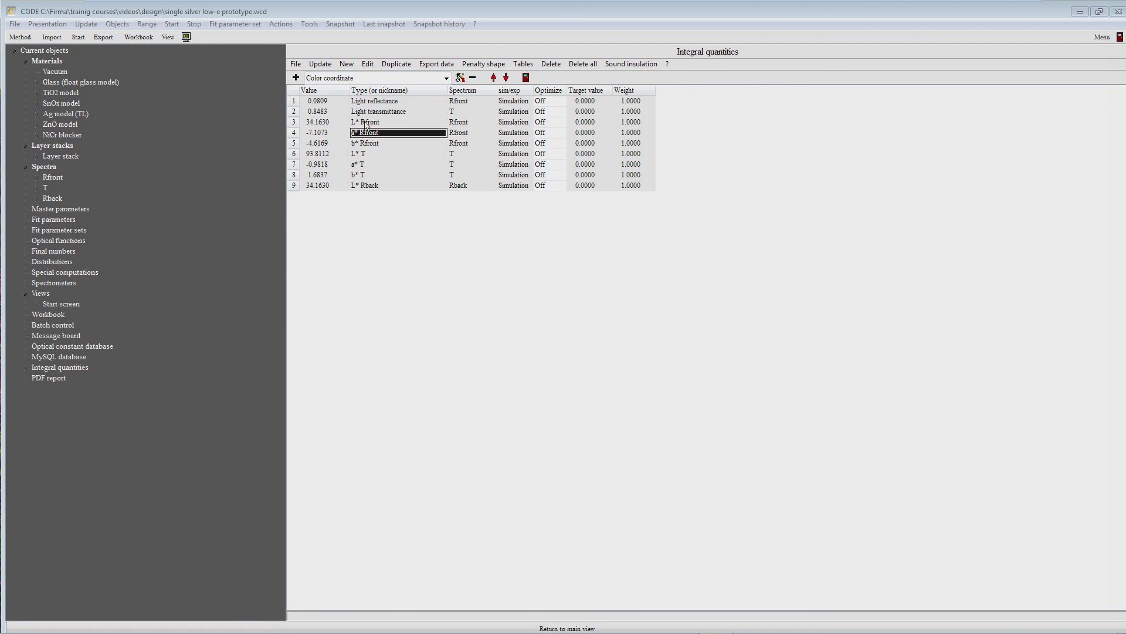
pyautogui.click(397, 65)
pyautogui.press('Down')
pyautogui.press('F2')
pyautogui.press('End')
pyautogui.press('BackSpace')
pyautogui.press('BackSpace')
pyautogui.press('BackSpace')
pyautogui.press('BackSpace')
pyautogui.write('back')
pyautogui.press('Return')
# Step: Assign the Rback spectrum to a* Rback and move it to the end of the list
pyautogui.press('Right')
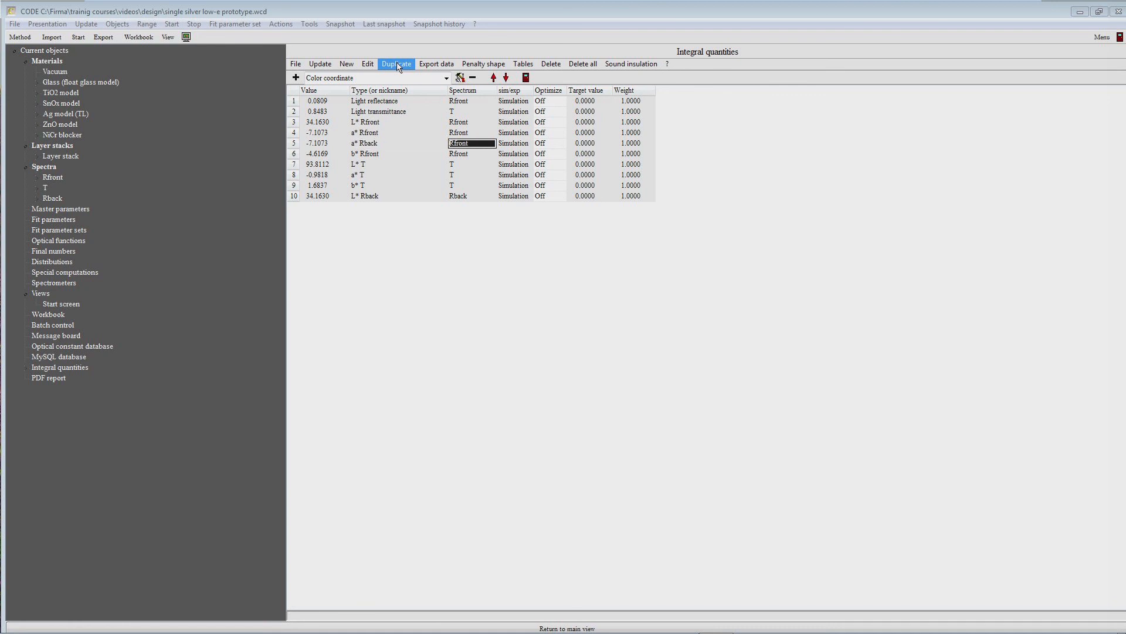
pyautogui.press('F4')
pyautogui.press('Down')
pyautogui.click(506, 79)
pyautogui.click(506, 78)
pyautogui.click(506, 78)
pyautogui.click(507, 79)
pyautogui.click(507, 79)
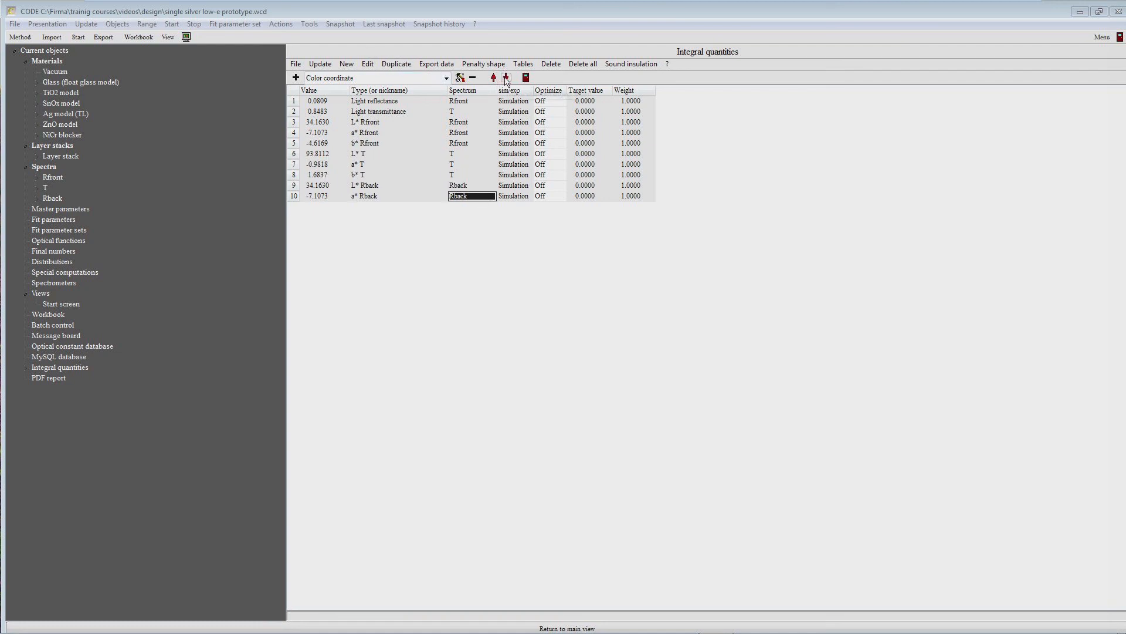
# Step: Duplicate the b* Rfront quantity and nickname the copy b* Rback, accepting its existing color coordinate settings
pyautogui.click(359, 143)
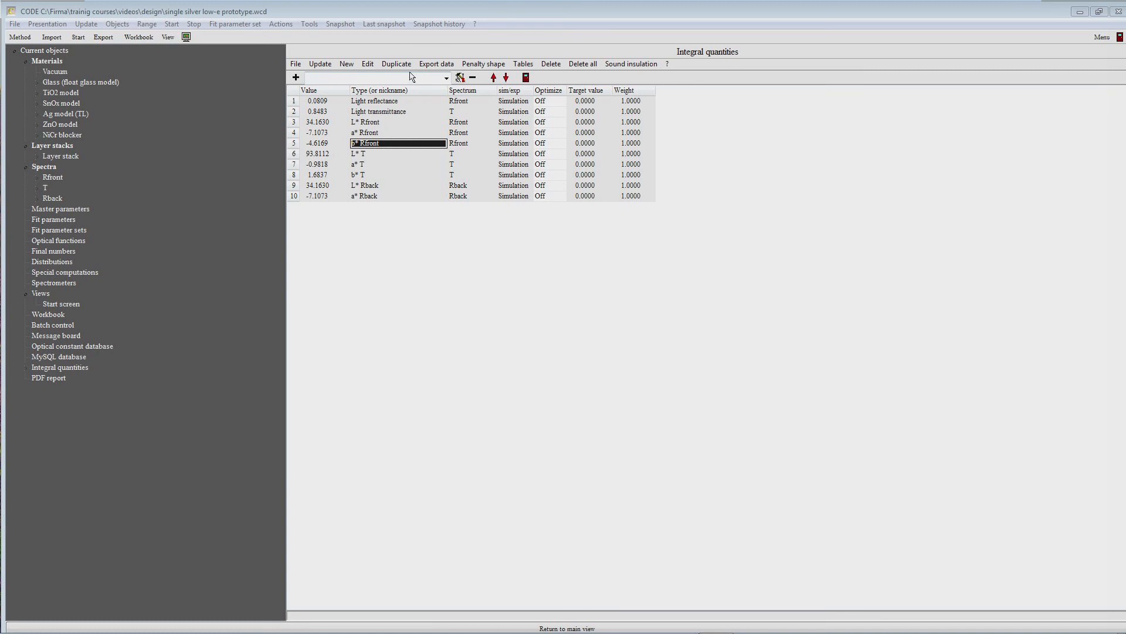
pyautogui.click(402, 64)
pyautogui.click(383, 155)
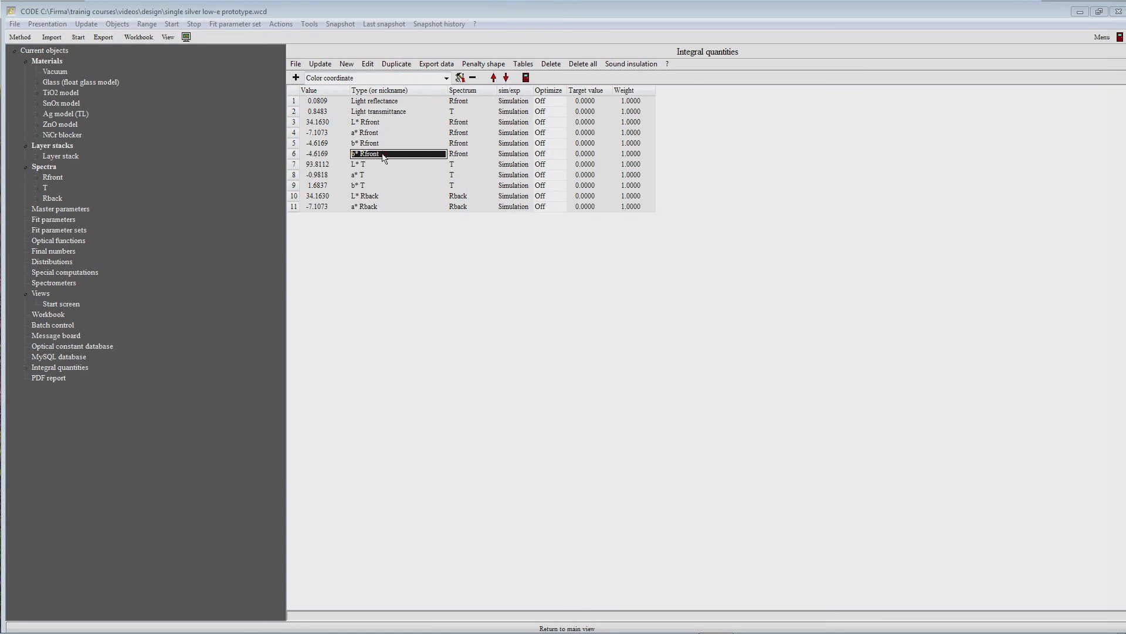
pyautogui.doubleClick(383, 156)
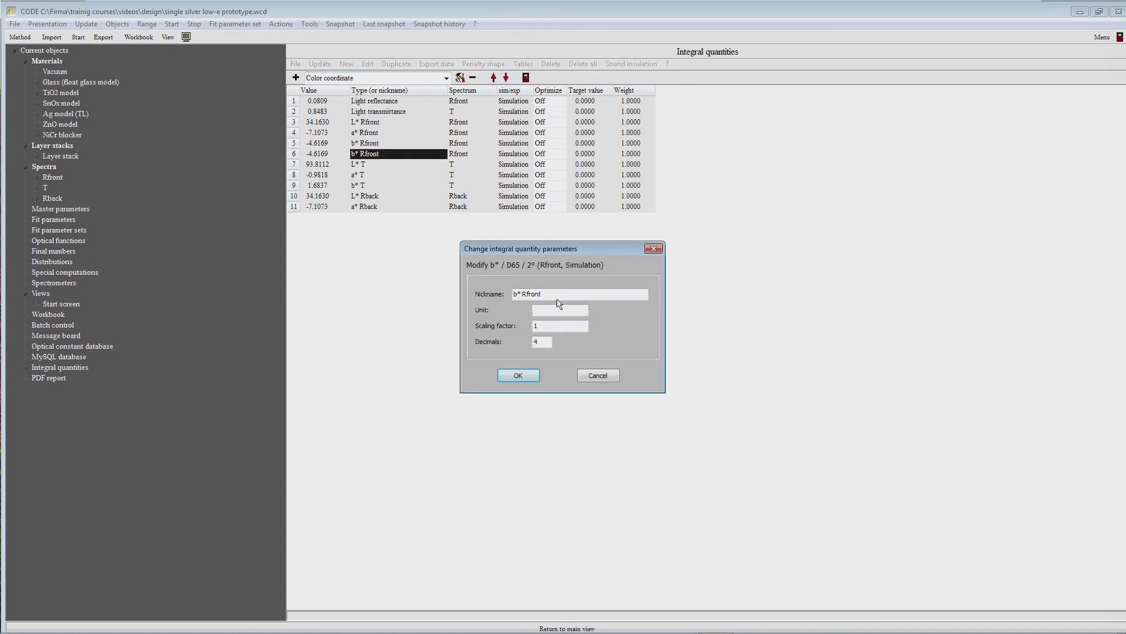
pyautogui.press('BackSpace')
pyautogui.press('BackSpace')
pyautogui.press('BackSpace')
pyautogui.press('BackSpace')
pyautogui.write('back')
pyautogui.press('Return')
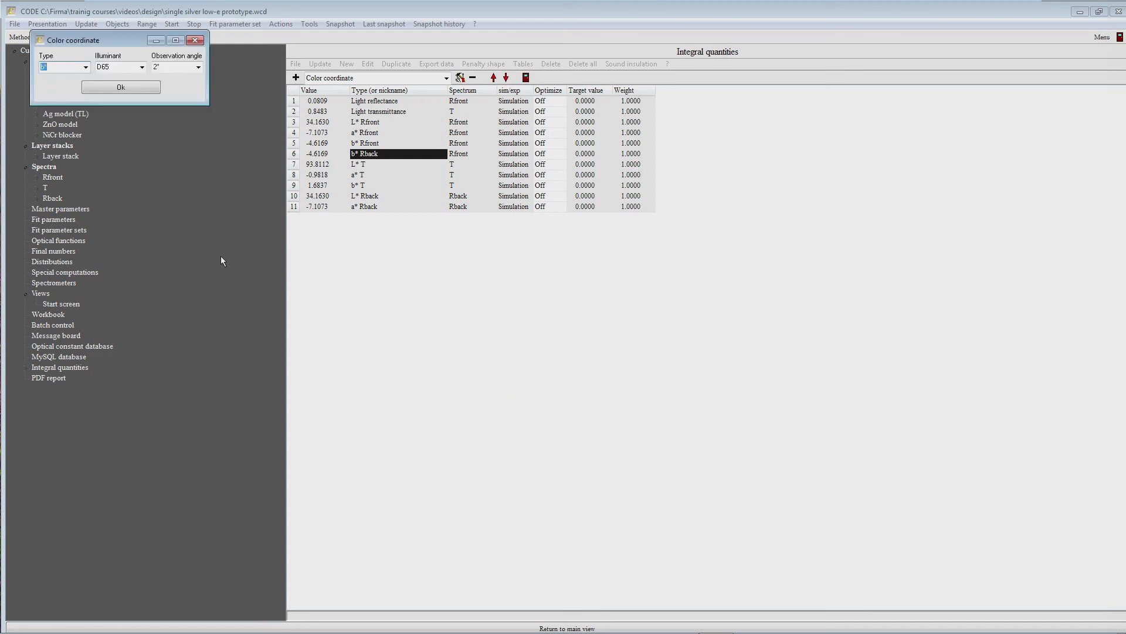
pyautogui.click(120, 91)
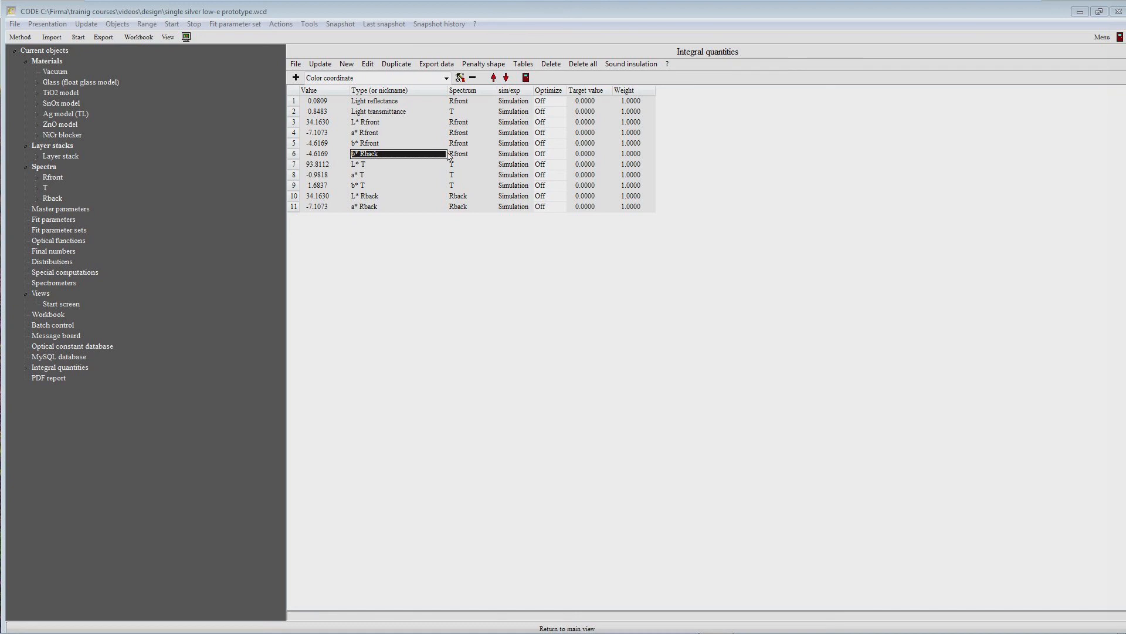
pyautogui.press('Return')
# Step: Assign the Rback spectrum to b* Rback and move it to the end of the list
pyautogui.press('Right')
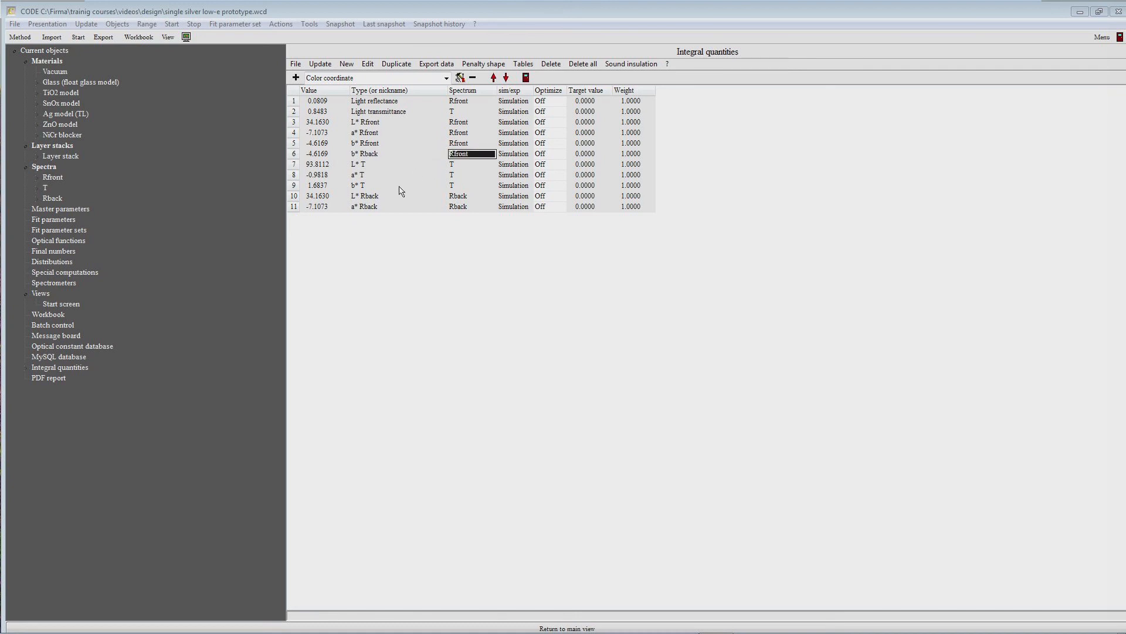
pyautogui.press('F4')
pyautogui.click(505, 77)
pyautogui.click(506, 78)
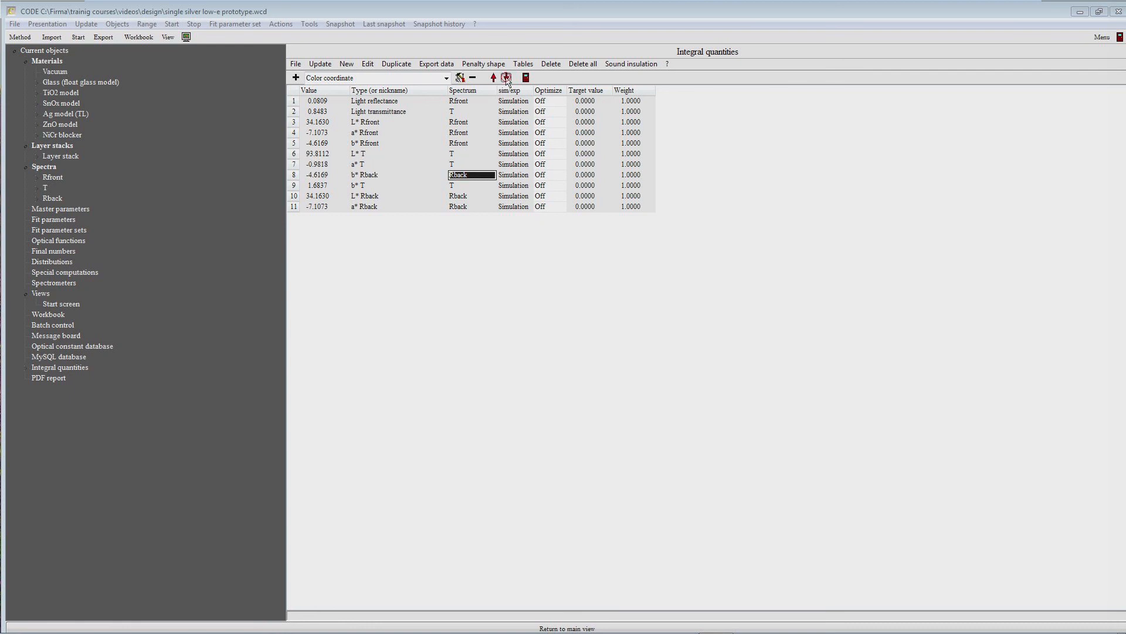
pyautogui.click(506, 78)
pyautogui.click(506, 78)
pyautogui.click(507, 78)
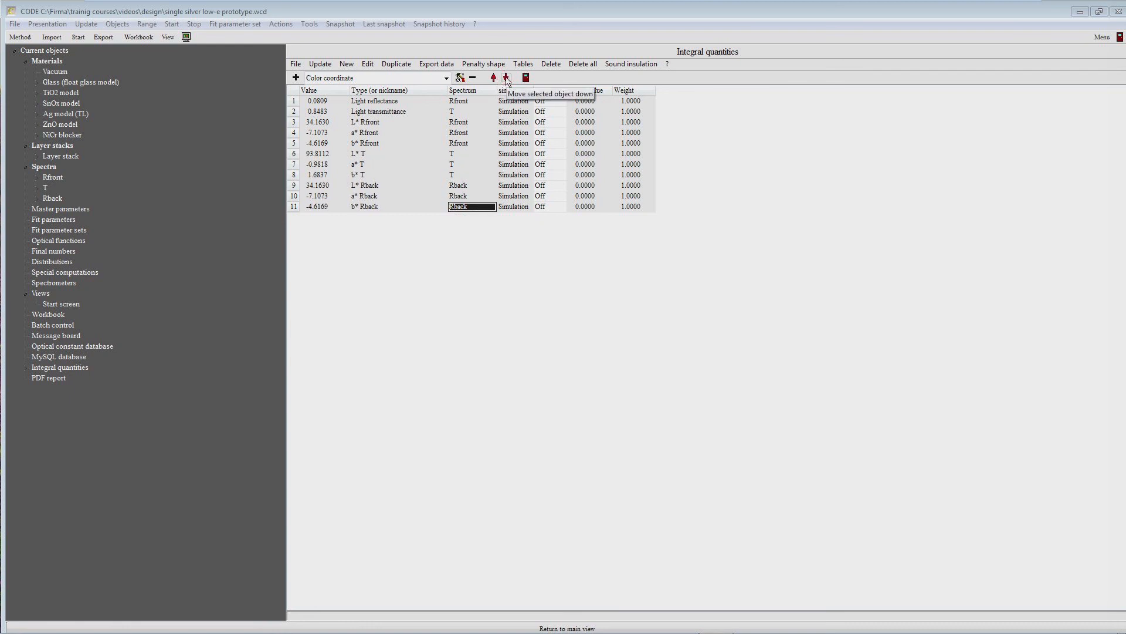
# Step: Review the L*, a* and b* entries for the Rfront, T and Rback spectra
pyautogui.press('Up')
pyautogui.press('Up')
pyautogui.press('Up')
pyautogui.press('Up')
pyautogui.press('Up')
pyautogui.press('Up')
pyautogui.press('Up')
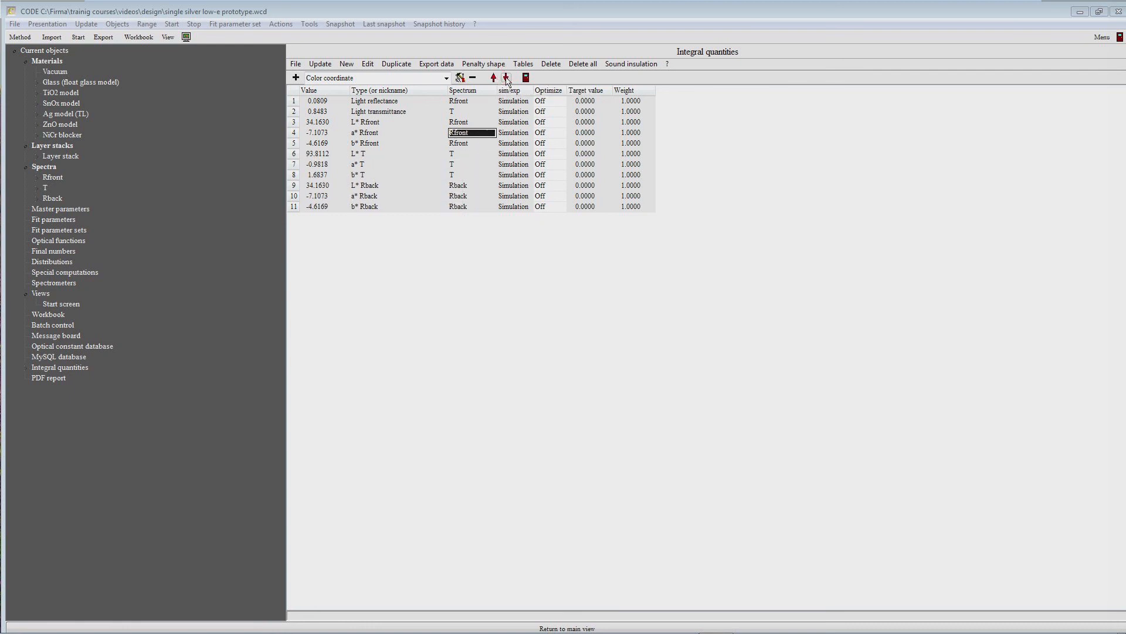
pyautogui.press('Up')
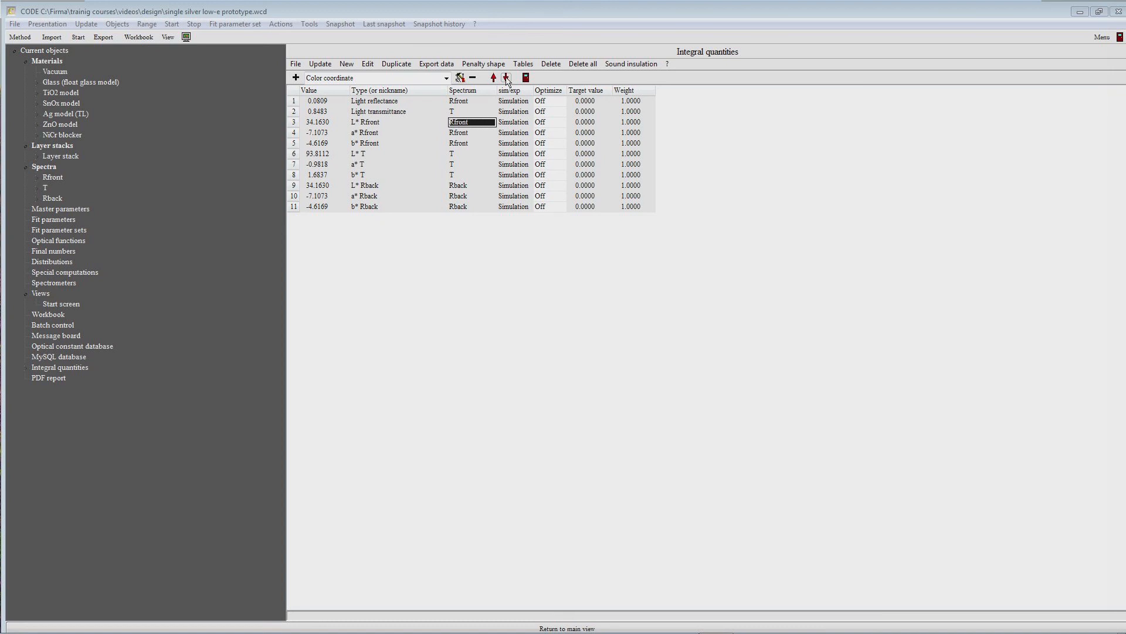
pyautogui.press('Left')
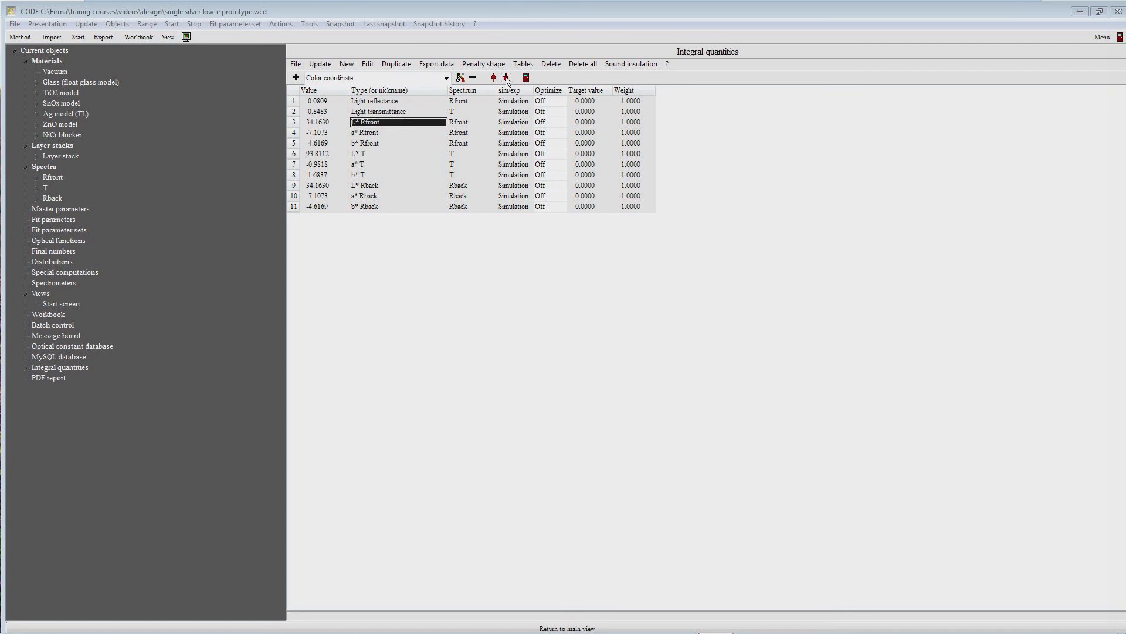
pyautogui.press('Down')
pyautogui.press('Down')
pyautogui.press('Down')
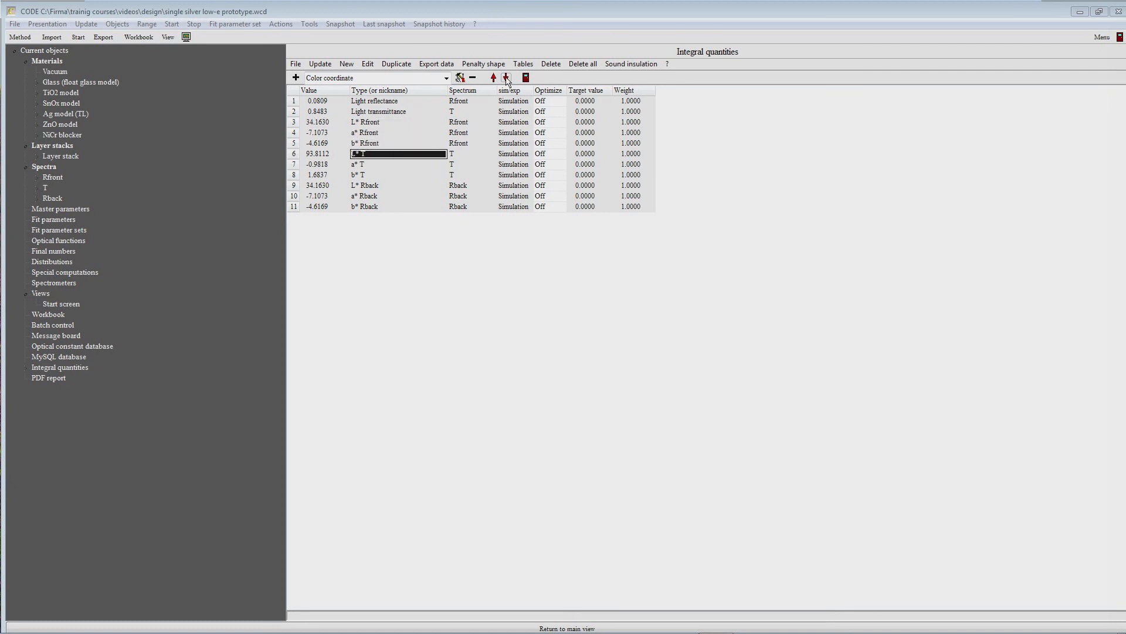
pyautogui.press('Down')
pyautogui.press('Down')
pyautogui.press('Down')
pyautogui.press('Down')
pyautogui.press('Down')
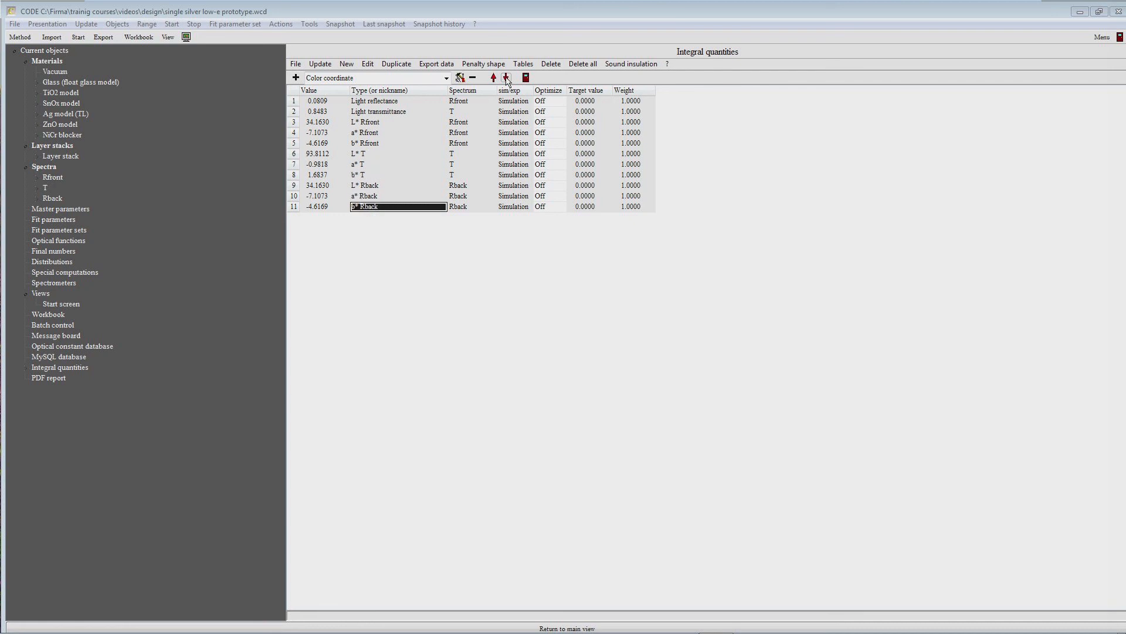
# Step: Update the integral quantities and add a Solar transmittance (ISO 9050) quantity to the list
pyautogui.click(321, 68)
pyautogui.click(447, 78)
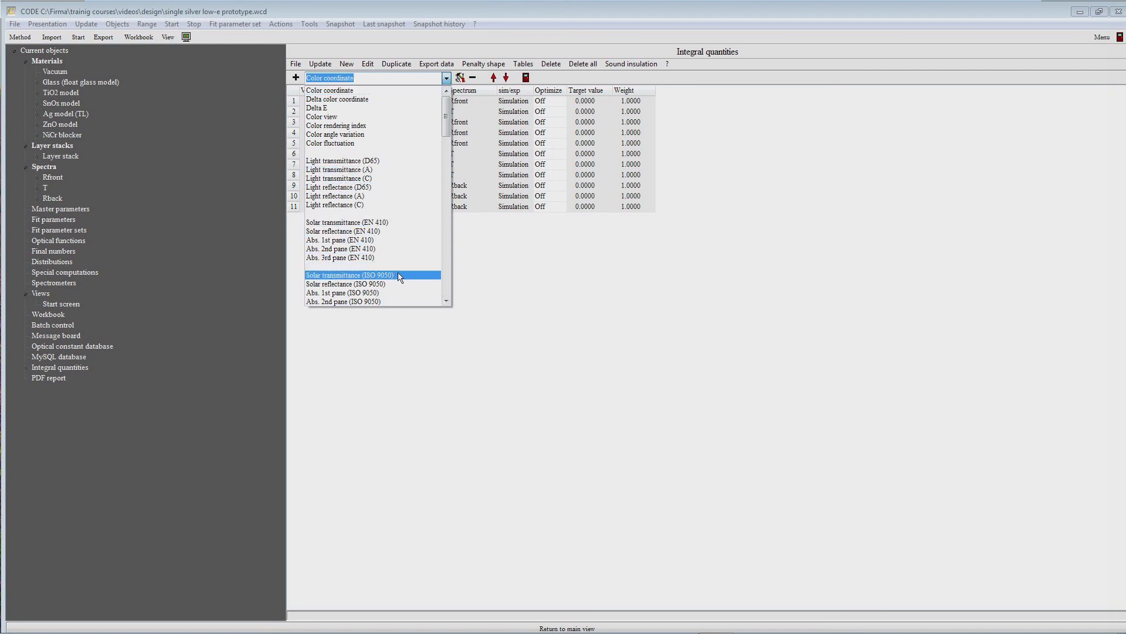
pyautogui.moveTo(447, 123); pyautogui.dragTo(450, 137)
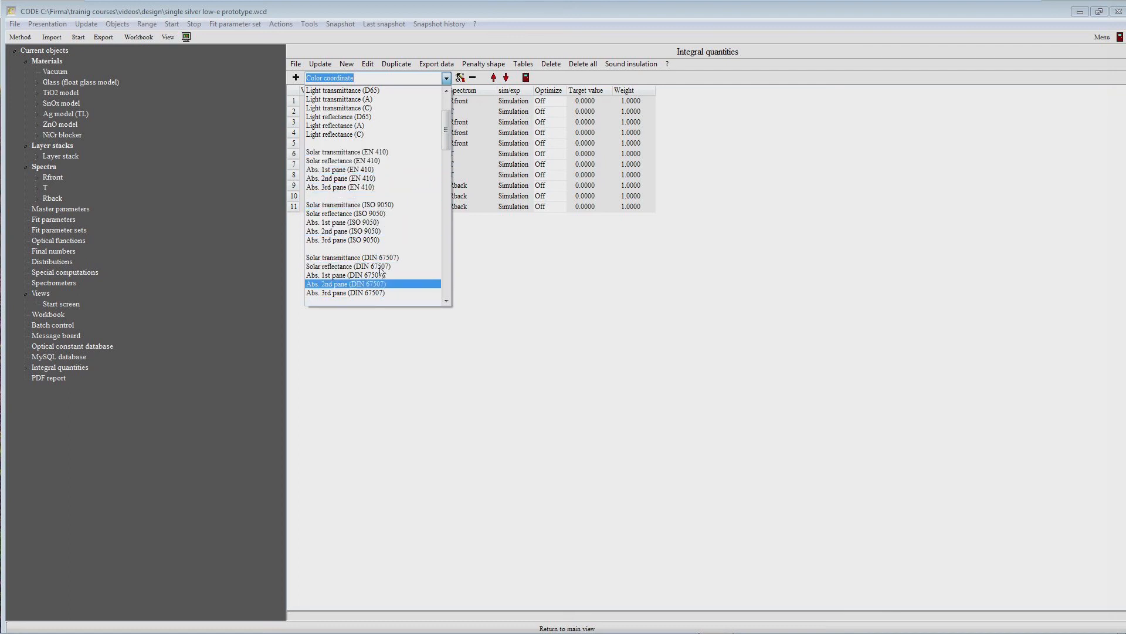
pyautogui.moveTo(447, 132)
pyautogui.mouseDown()
pyautogui.moveTo(450, 158)
pyautogui.moveTo(449, 145)
pyautogui.mouseUp()
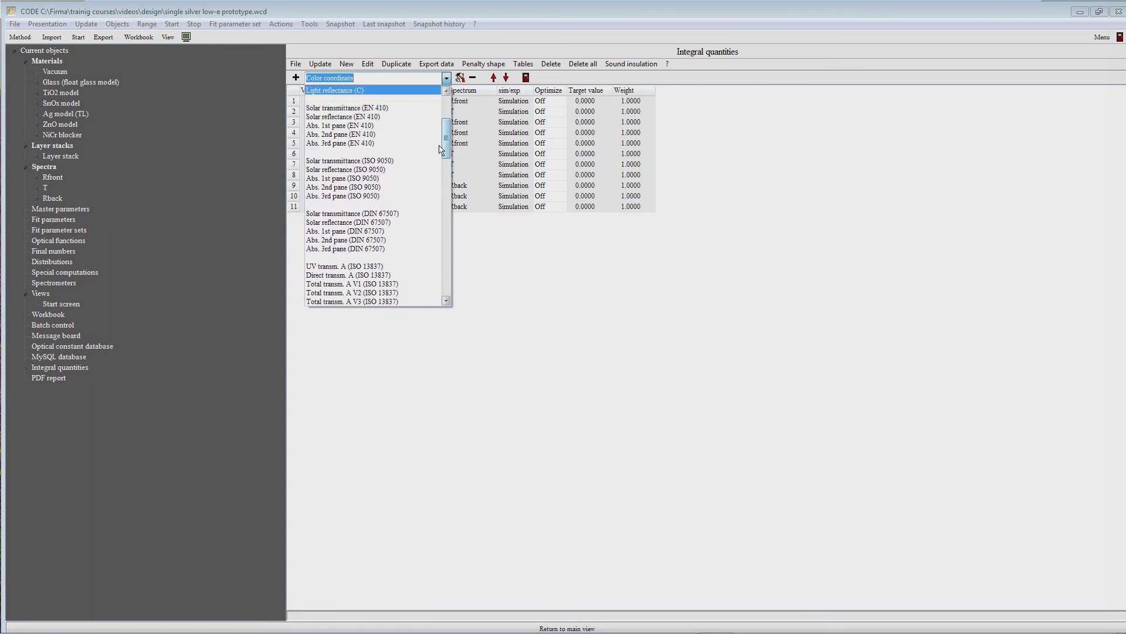
pyautogui.click(388, 161)
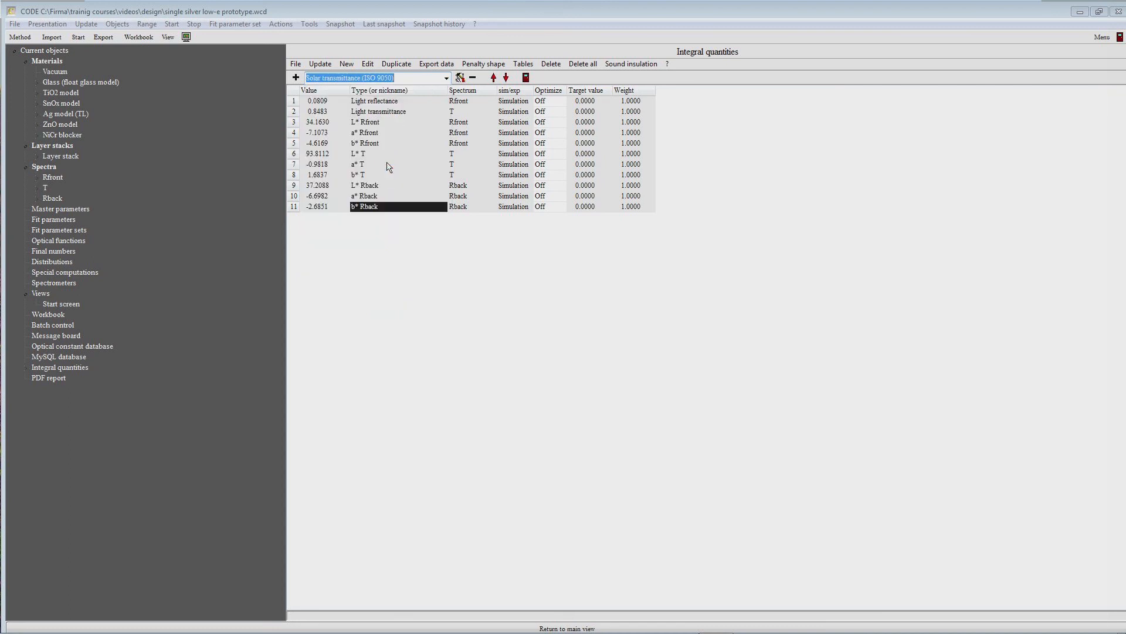
pyautogui.click(296, 78)
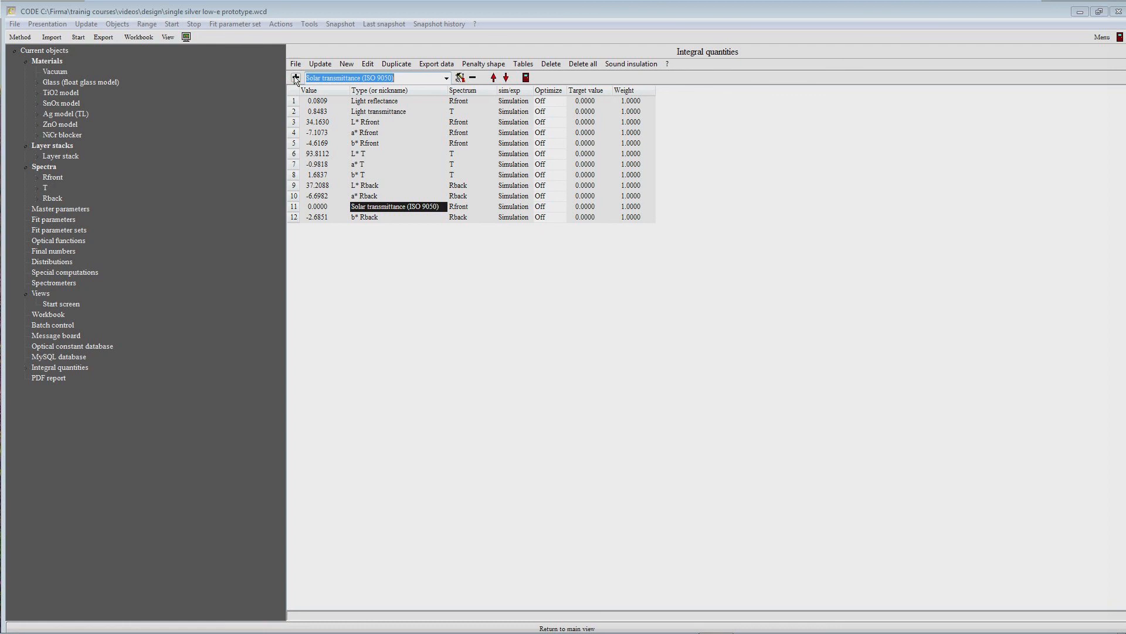
# Step: Add a Solar reflectance (ISO 9050) quantity to the integral quantities list
pyautogui.click(446, 79)
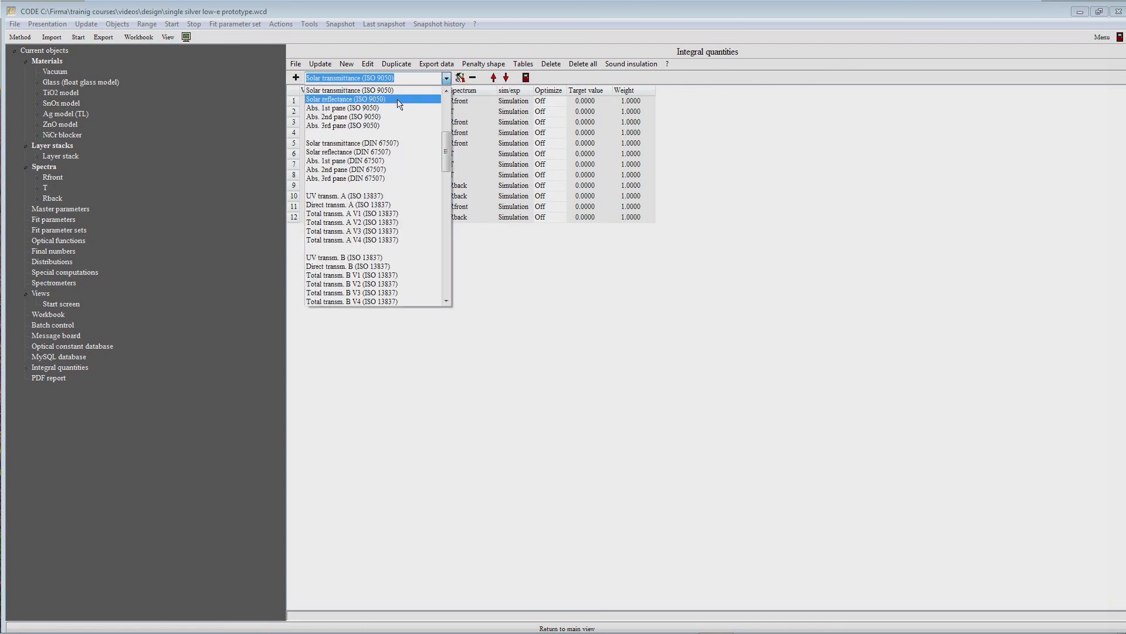
pyautogui.click(398, 99)
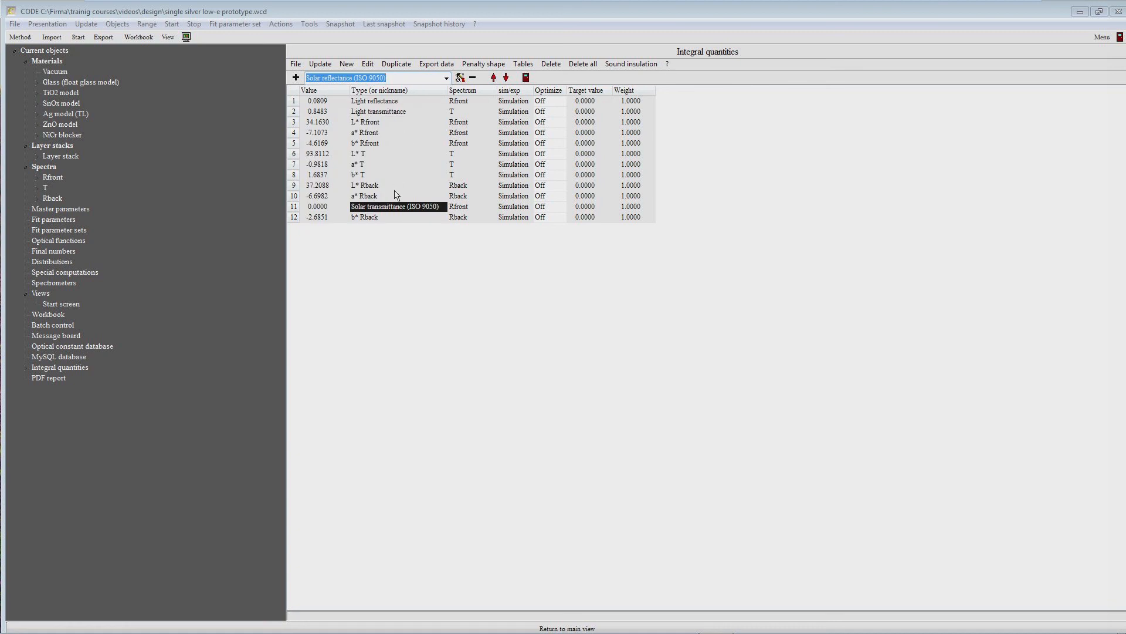
pyautogui.click(296, 78)
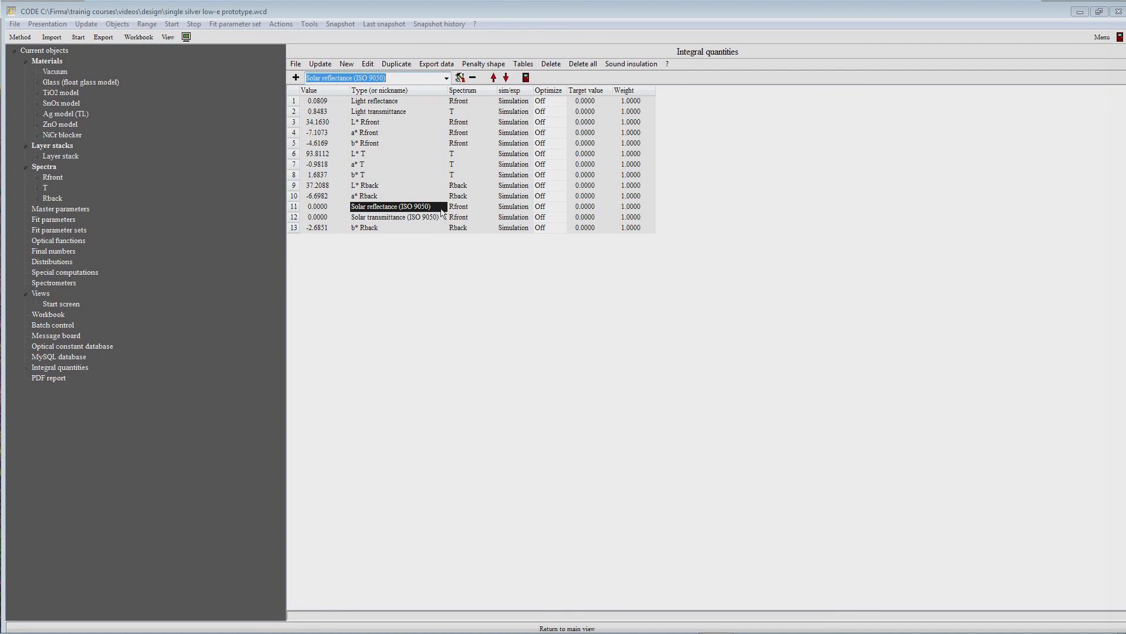
# Step: Move the Solar reflectance (ISO 9050) and Solar transmittance (ISO 9050) quantities to the end of the list, with transmittance last
pyautogui.click(506, 78)
pyautogui.click(506, 78)
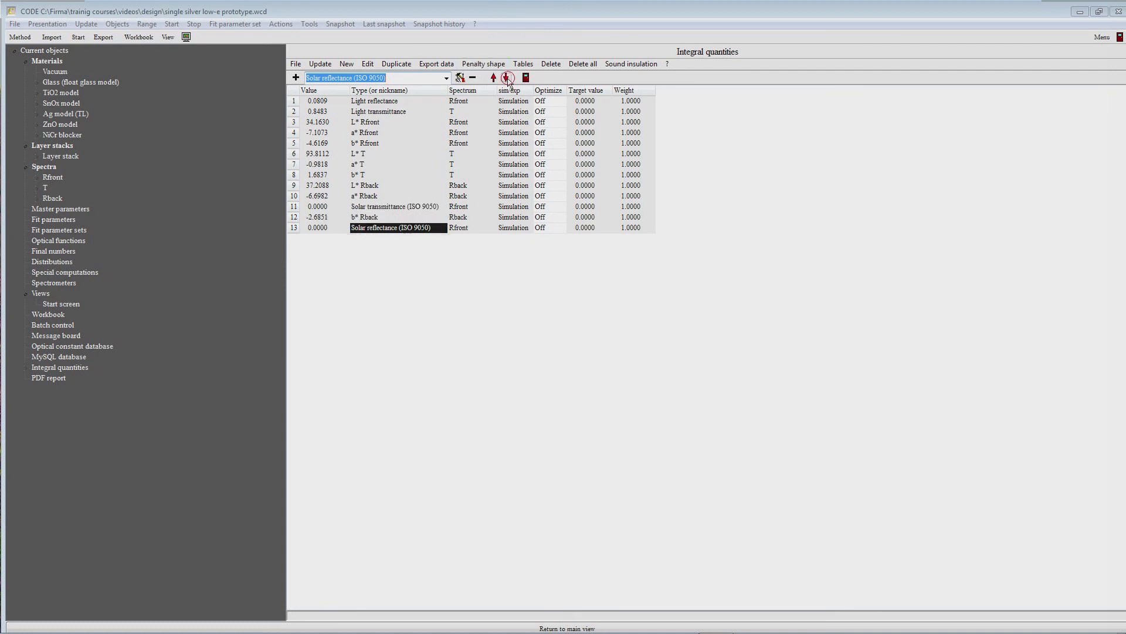
pyautogui.click(422, 209)
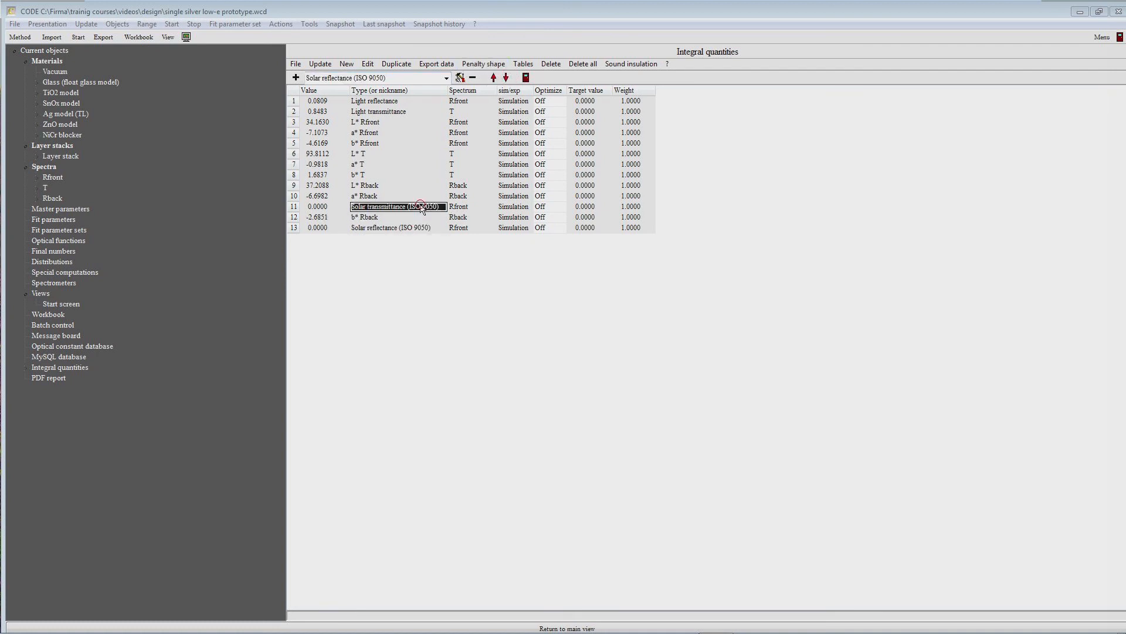
pyautogui.click(506, 78)
pyautogui.click(505, 78)
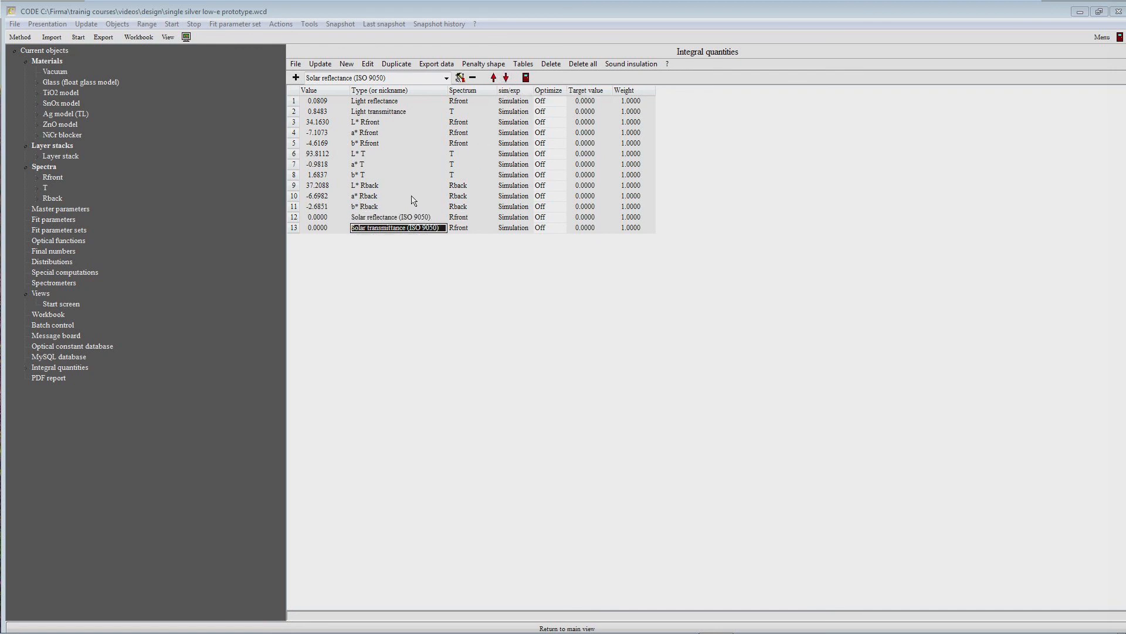
# Step: Rename the Solar reflectance (ISO 9050) entry as Solar R and the Solar transmittance (ISO 9050) entry as Solar T
pyautogui.click(460, 218)
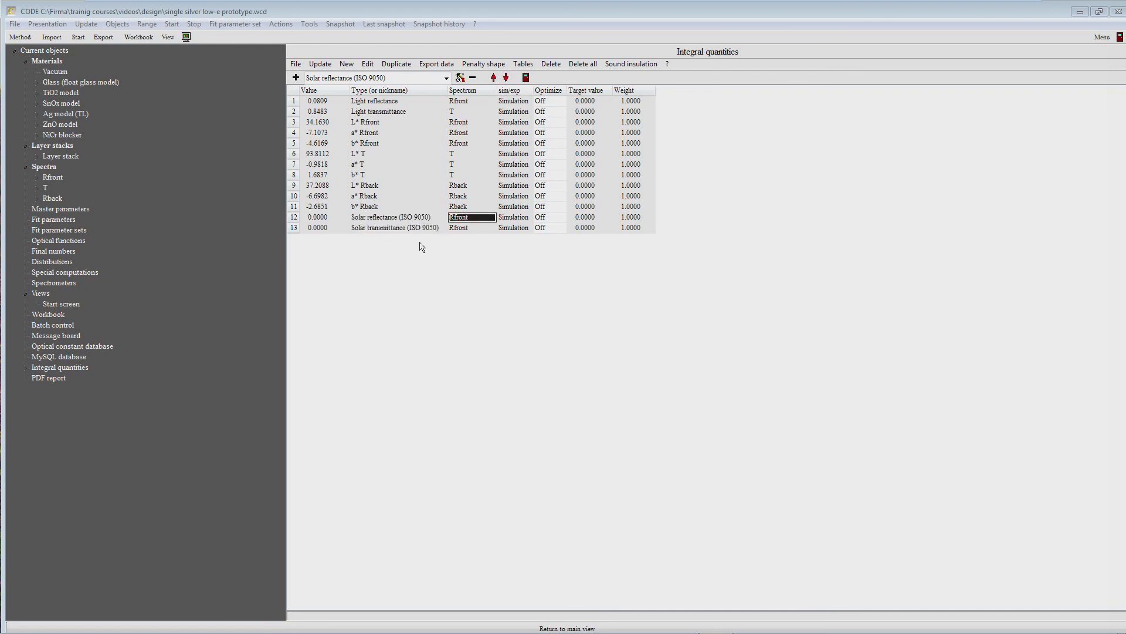
pyautogui.press('Left')
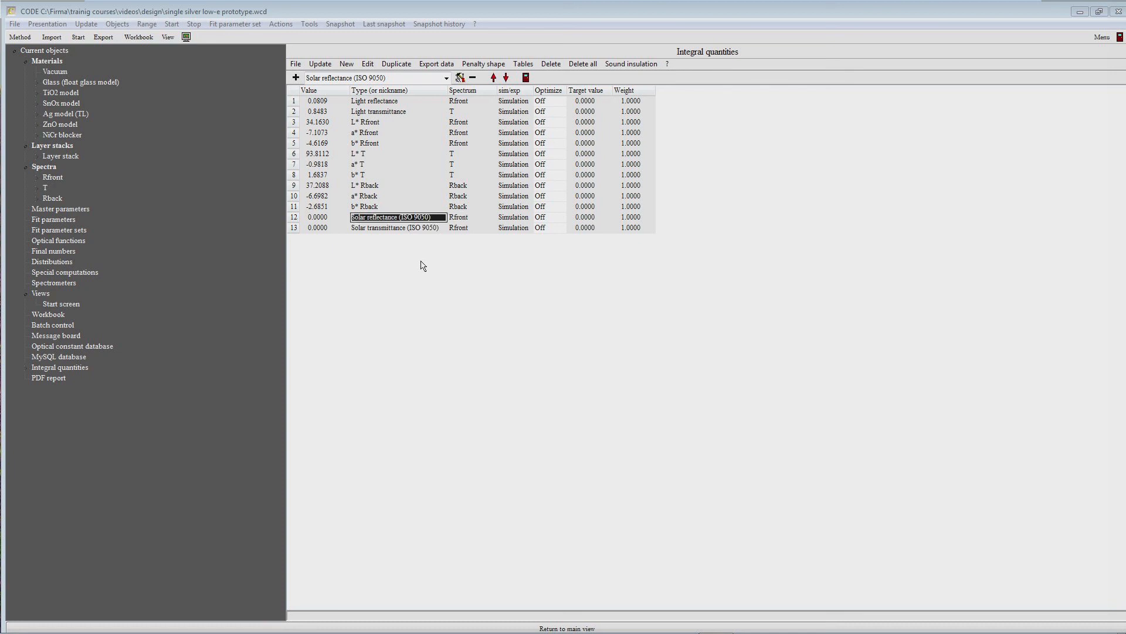
pyautogui.write('Solar r')
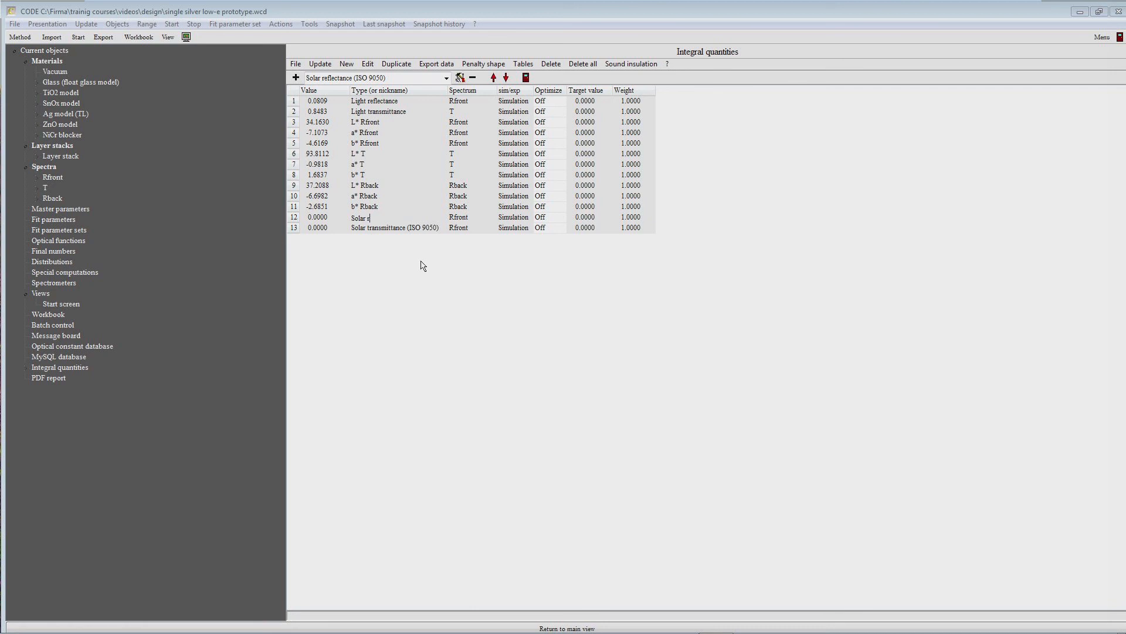
pyautogui.write('R')
pyautogui.press('Return')
pyautogui.press('Down')
pyautogui.write('Solar T')
pyautogui.press('Return')
# Step: Assign the T spectrum to Solar T and update the integral quantities
pyautogui.press('Right')
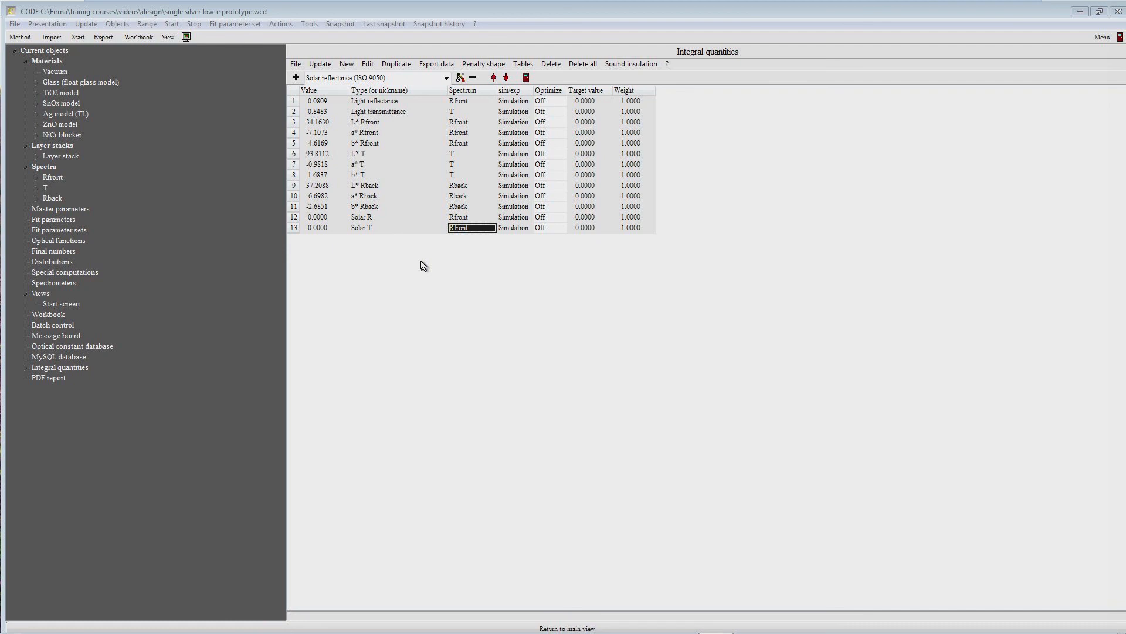
pyautogui.write('T')
pyautogui.click(327, 67)
# Step: Review the integral quantities from Light reflectance down to Solar R and Solar T
pyautogui.click(370, 218)
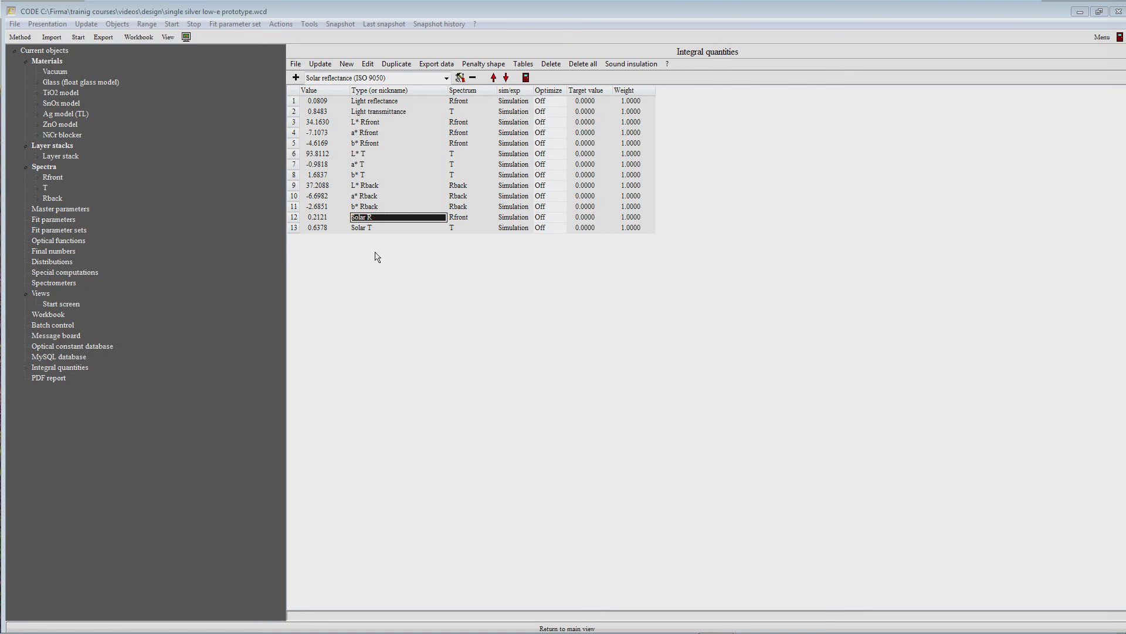
pyautogui.hotkey('shift', 'Tab')
pyautogui.press('Tab')
pyautogui.press('Up')
pyautogui.press('Up')
pyautogui.press('Up')
pyautogui.press('Up')
pyautogui.press('Up')
pyautogui.press('Up')
pyautogui.press('Up')
pyautogui.press('Up')
pyautogui.press('Up')
pyautogui.press('Up')
pyautogui.press('Up')
pyautogui.hotkey('shift', 'Tab')
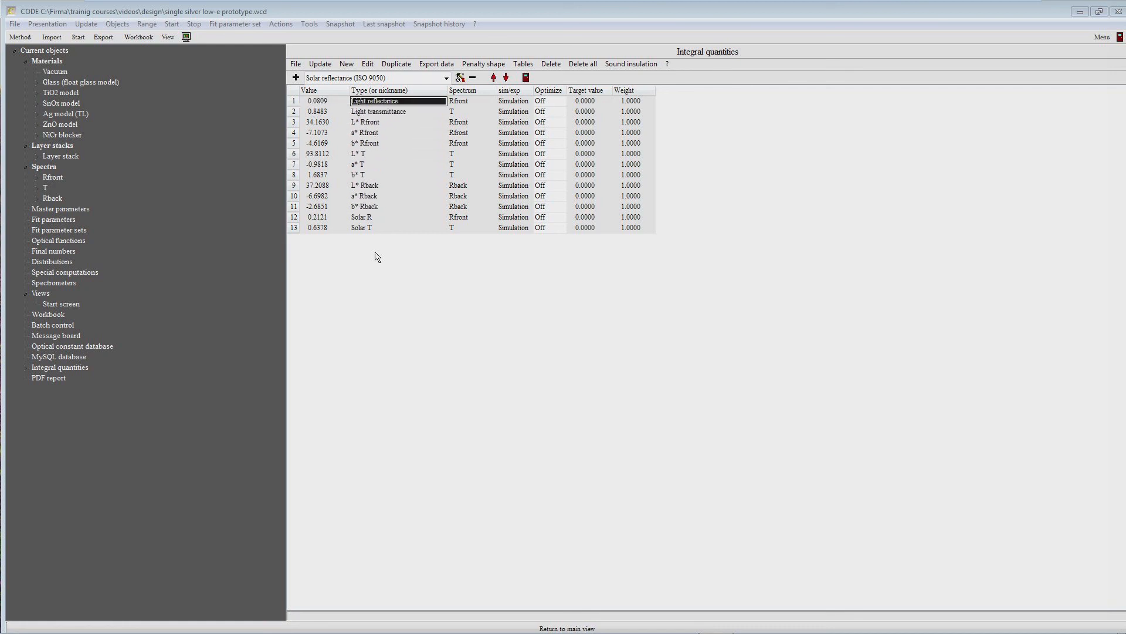
pyautogui.press('F7')
pyautogui.click(363, 218)
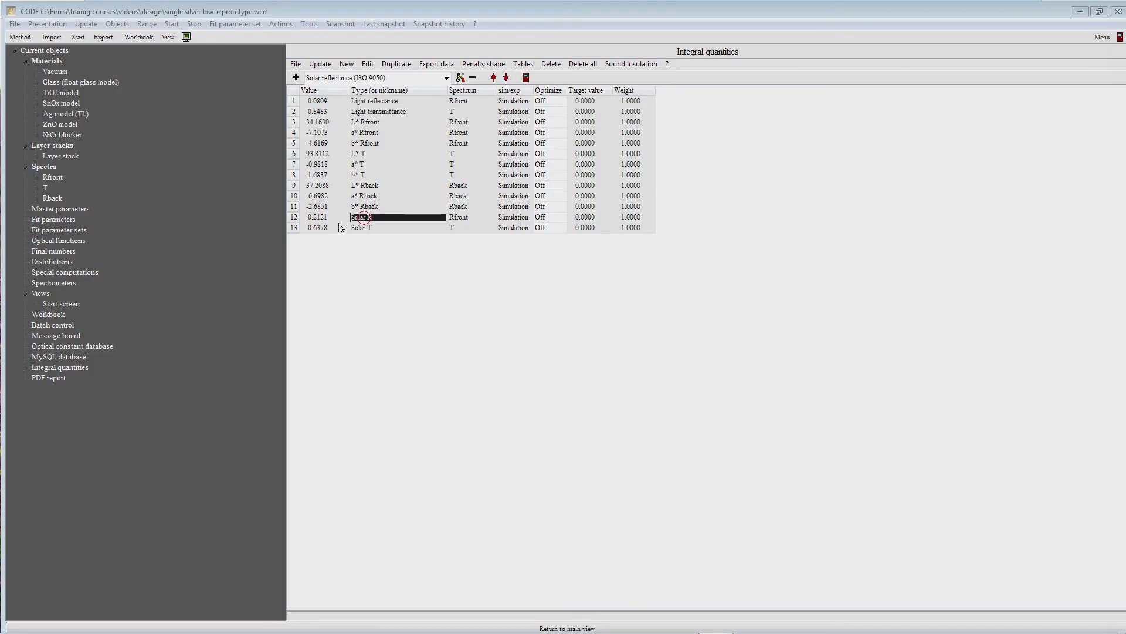
pyautogui.click(318, 219)
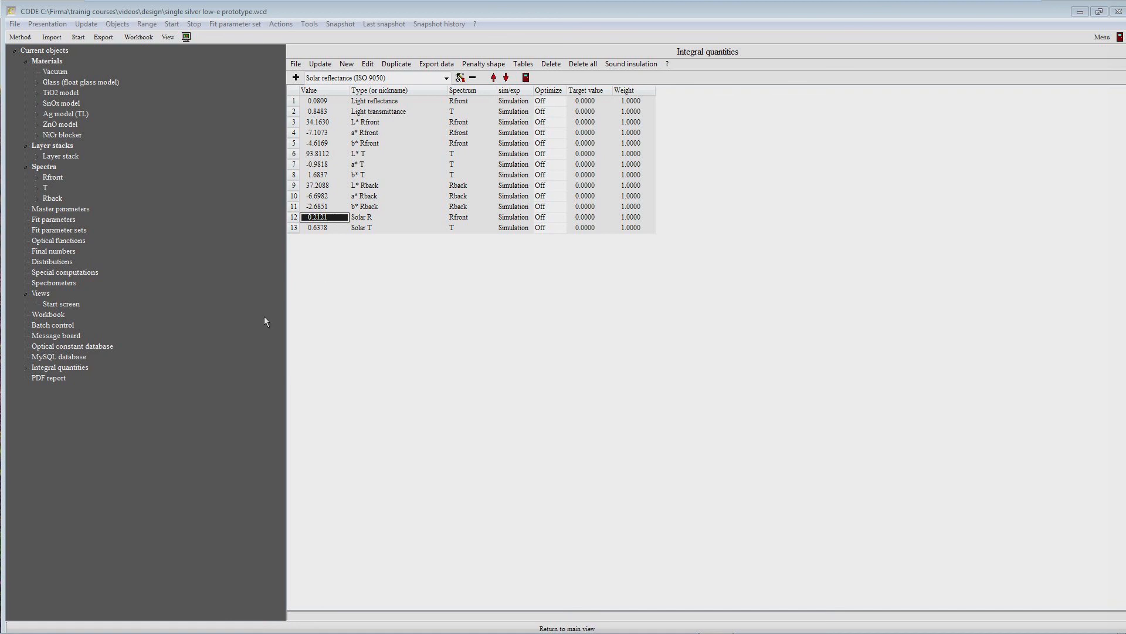
# Step: Add the integral quantities as a list view to the Start screen and name it Technical performance
pyautogui.click(78, 305)
pyautogui.doubleClick(70, 303)
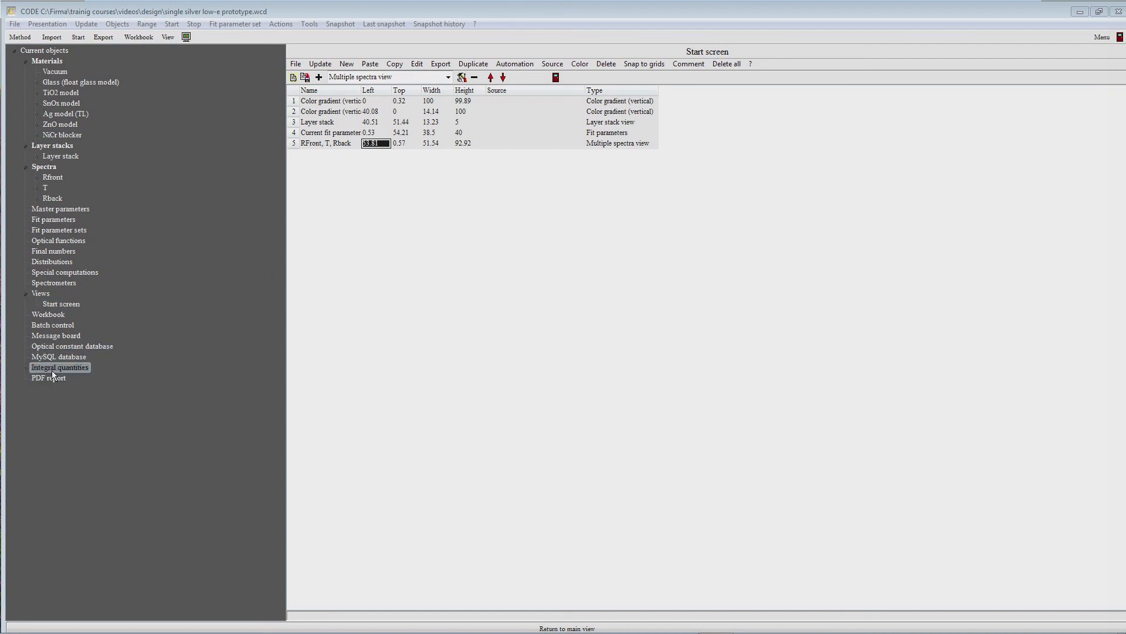
pyautogui.moveTo(51, 370); pyautogui.dragTo(361, 196)
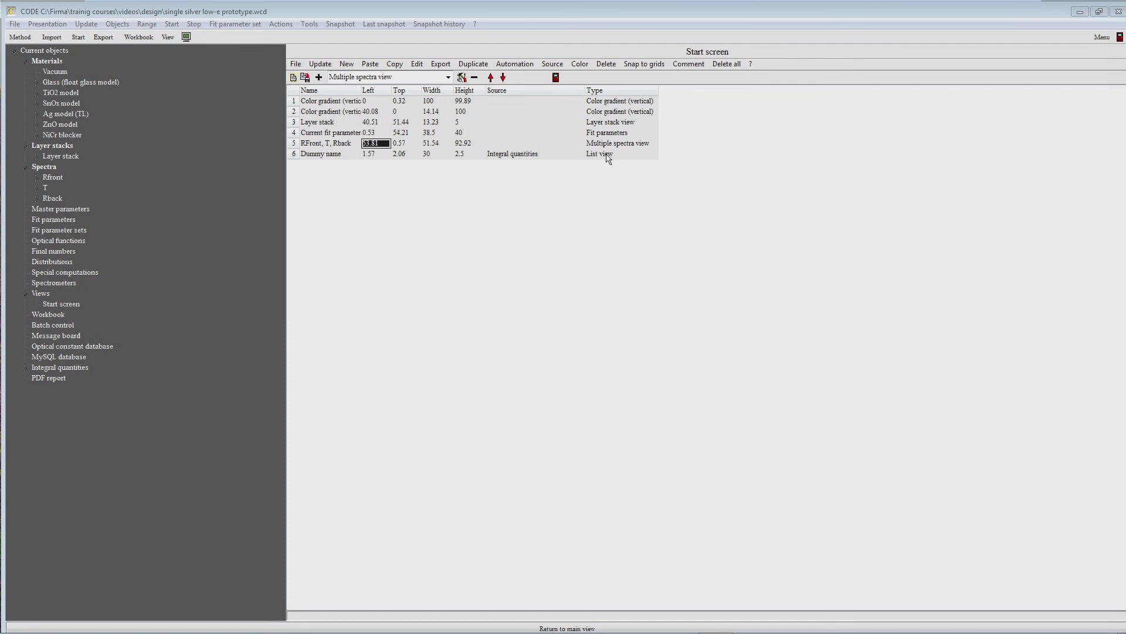
pyautogui.click(336, 154)
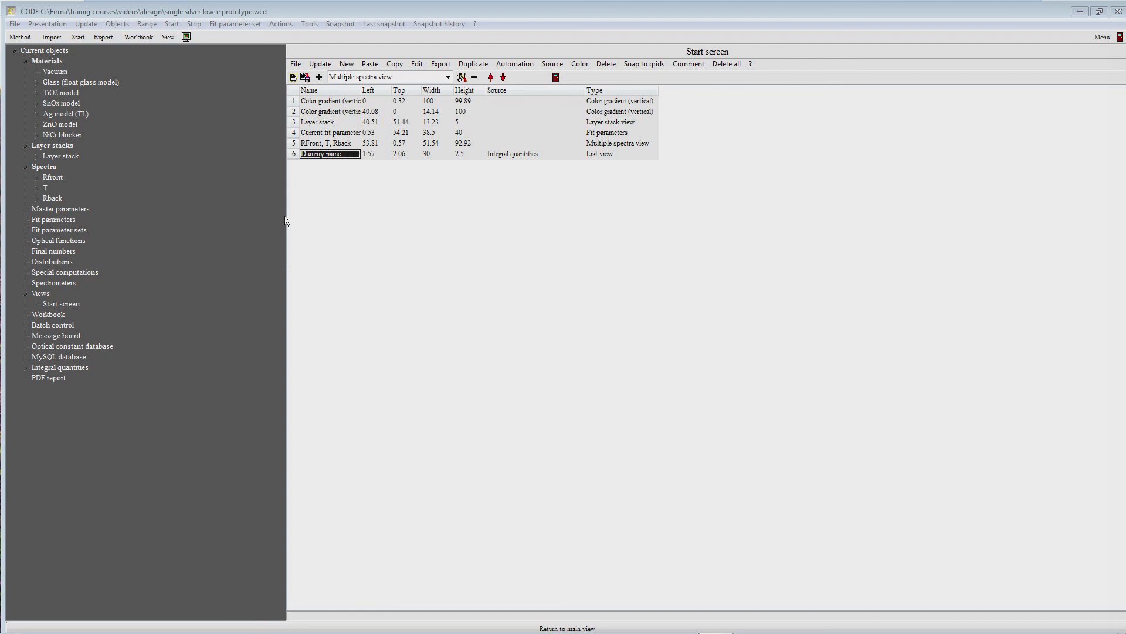
pyautogui.write('Technical')
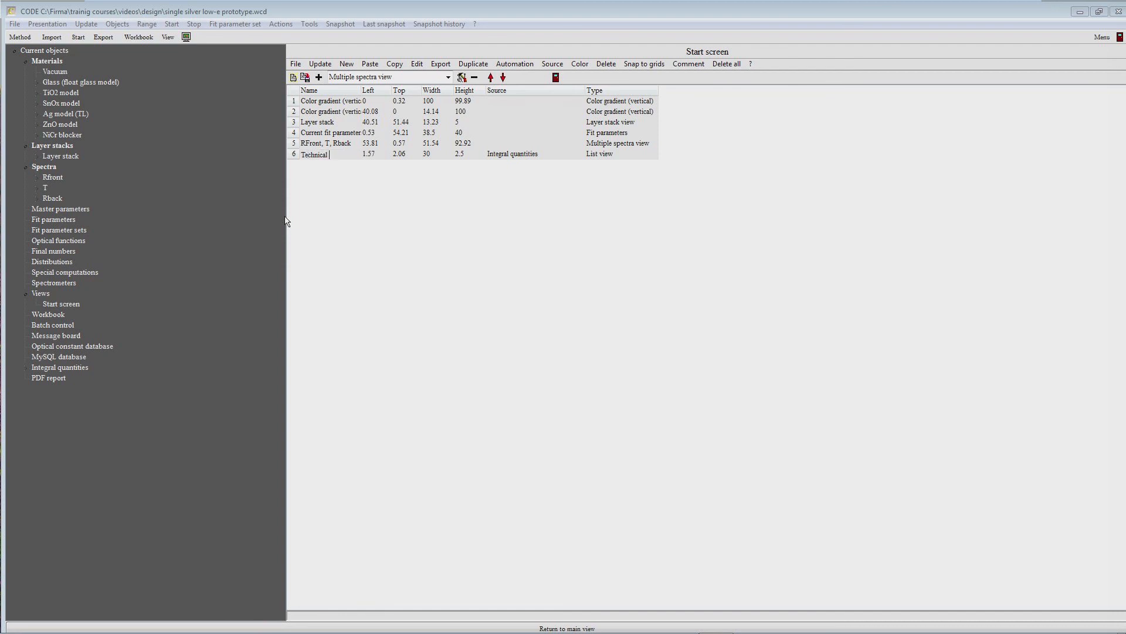
pyautogui.write(' performance')
pyautogui.press('Return')
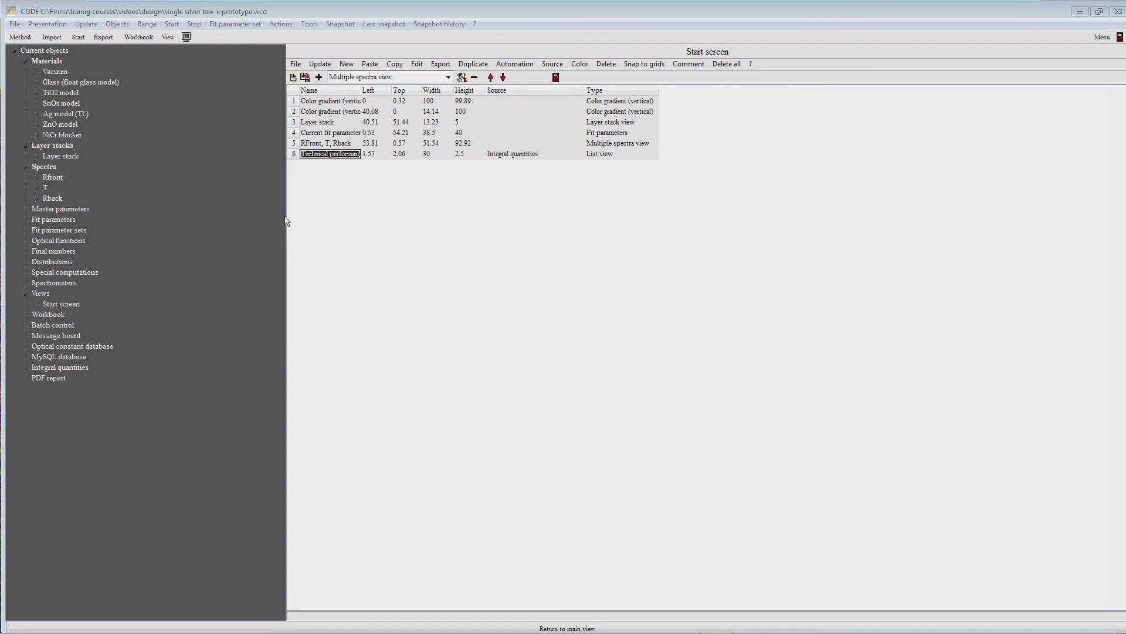
# Step: Return to the main view and widen the Technical performance list
pyautogui.press('F7')
pyautogui.click(96, 196)
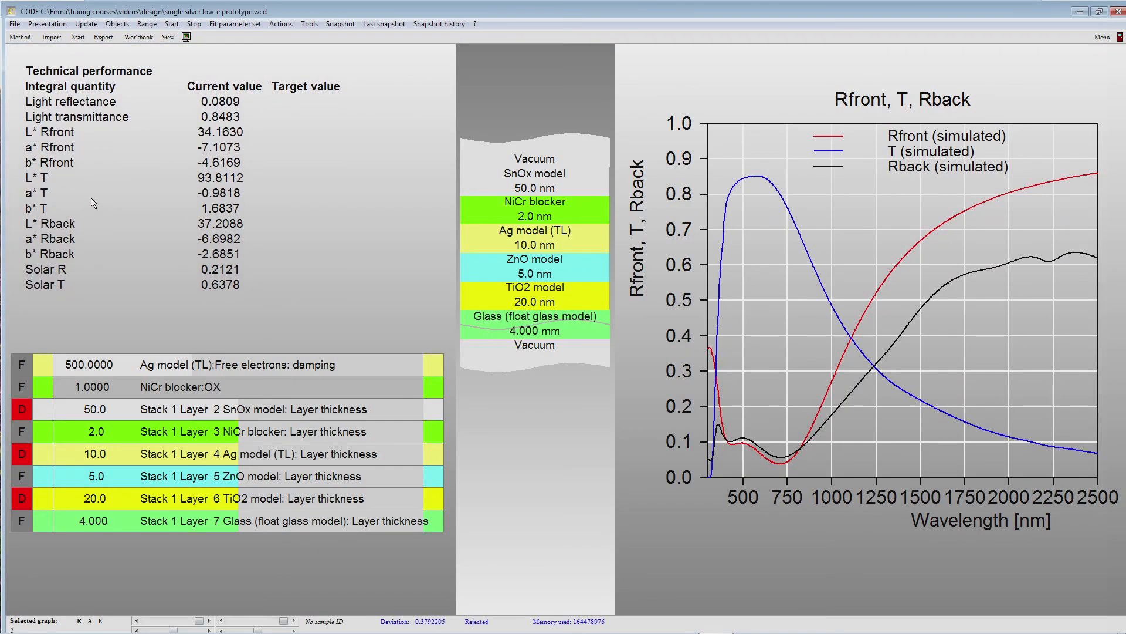
pyautogui.moveTo(303, 181); pyautogui.dragTo(353, 187)
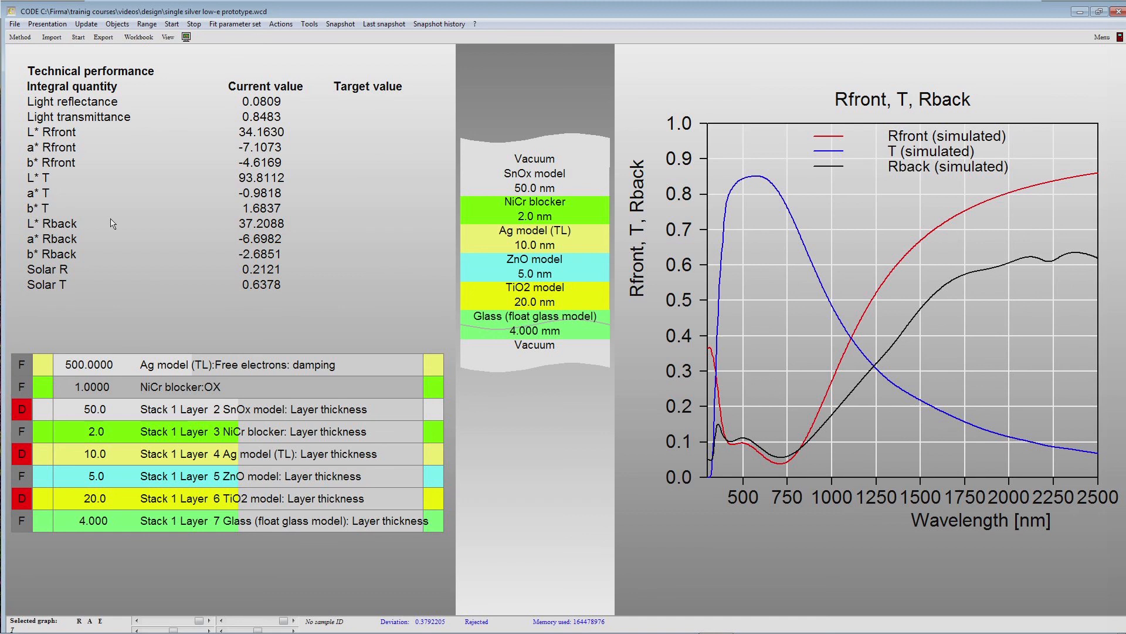
# Step: Set the Technical performance list's style to Text with background color, extra color every 2nd line, and shift the list slightly down
pyautogui.doubleClick(61, 136)
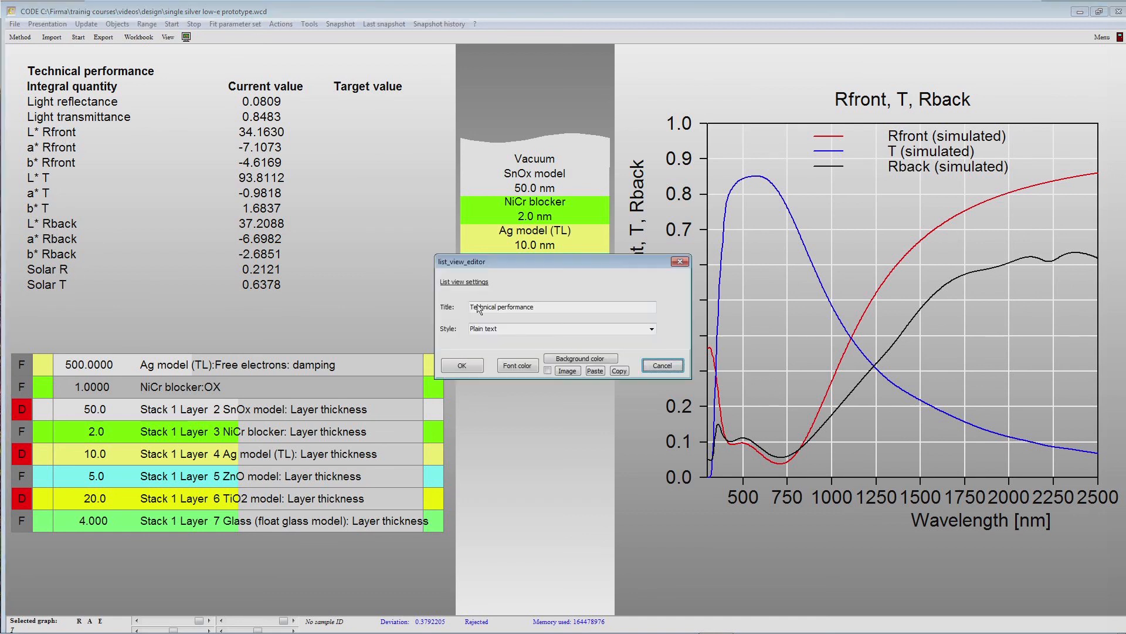
pyautogui.click(652, 329)
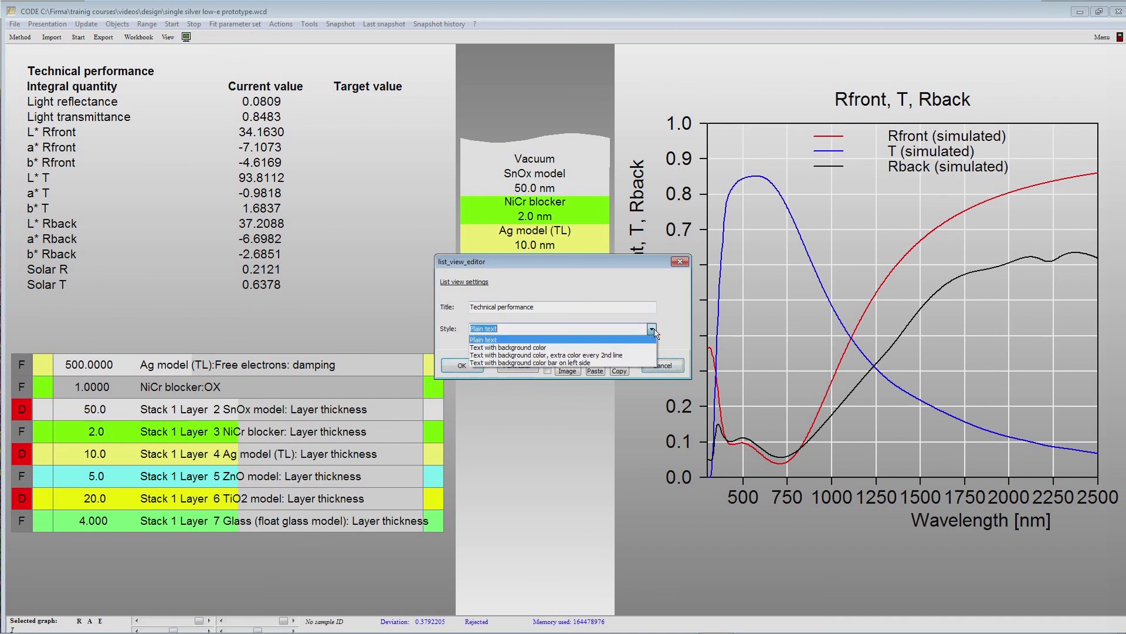
pyautogui.click(631, 357)
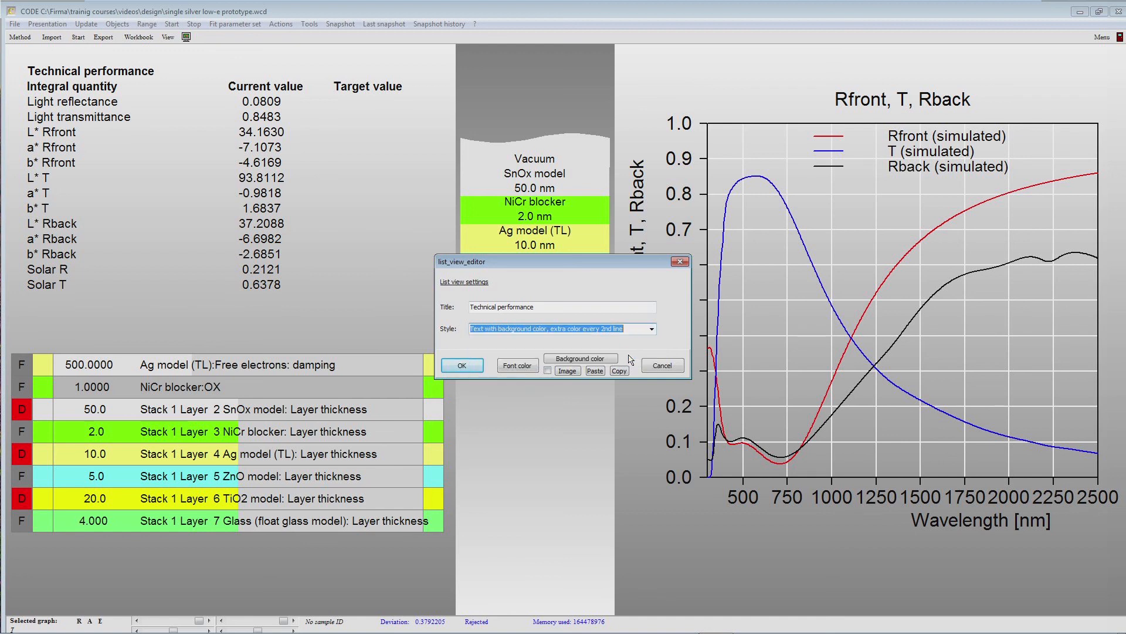
pyautogui.click(462, 366)
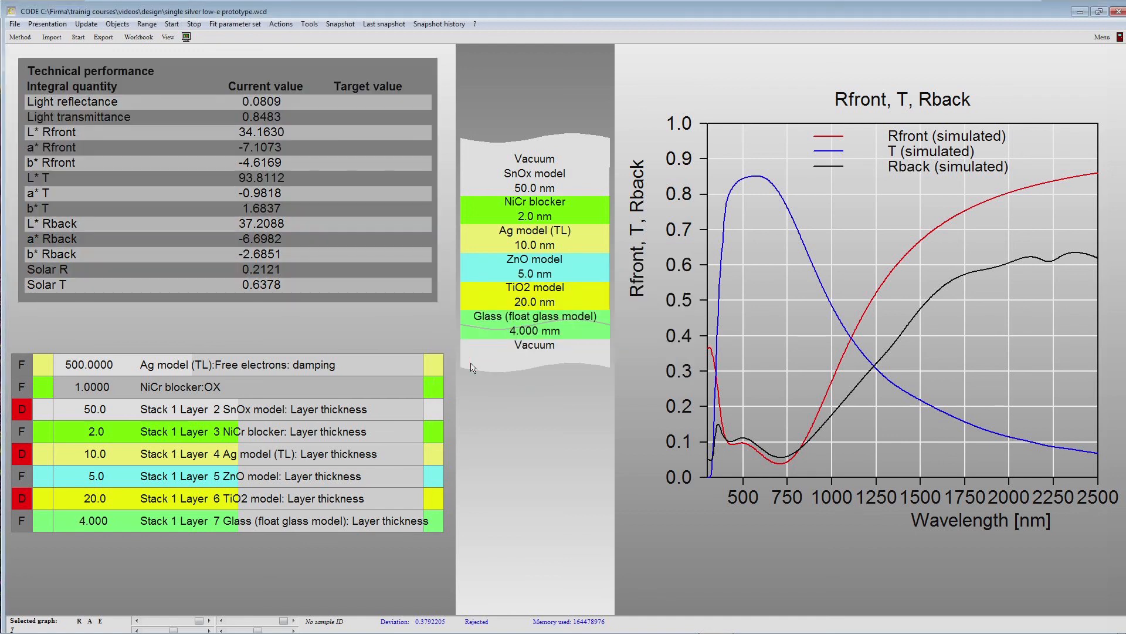
pyautogui.moveTo(195, 79); pyautogui.dragTo(193, 83)
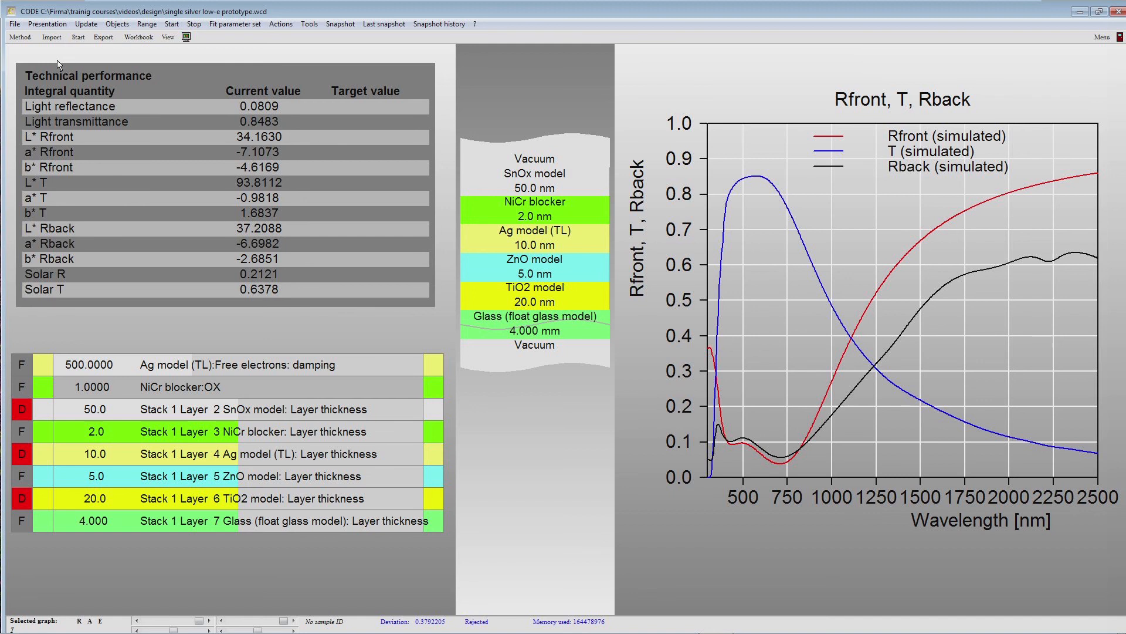
# Step: Save the configuration under the new file name single silver low-e design.wcd in the design folder
pyautogui.click(14, 27)
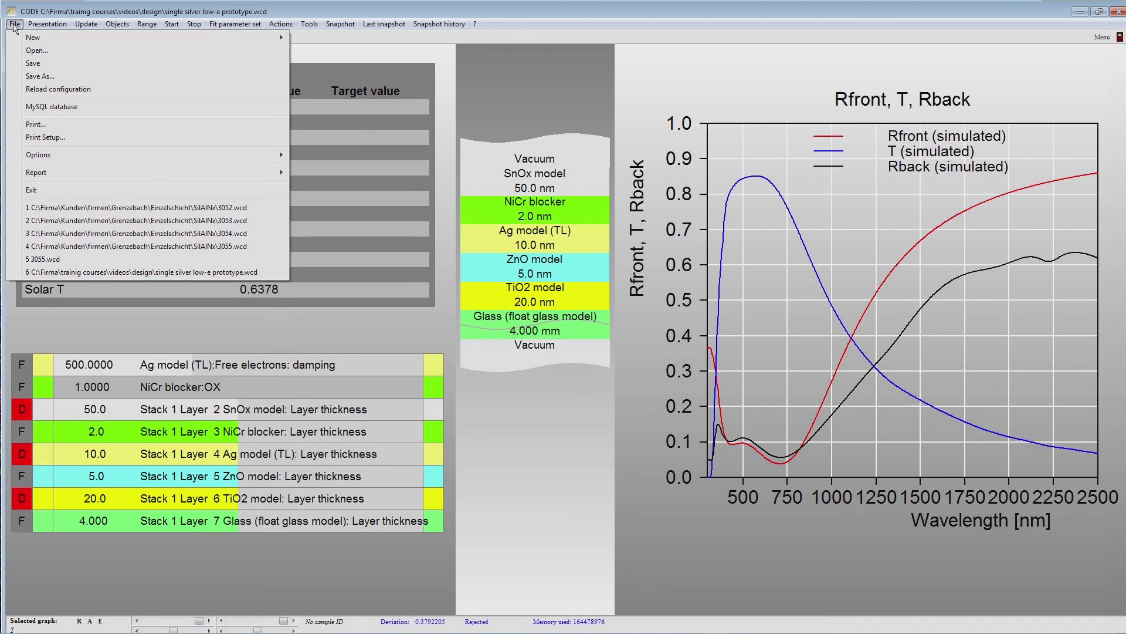
pyautogui.click(36, 77)
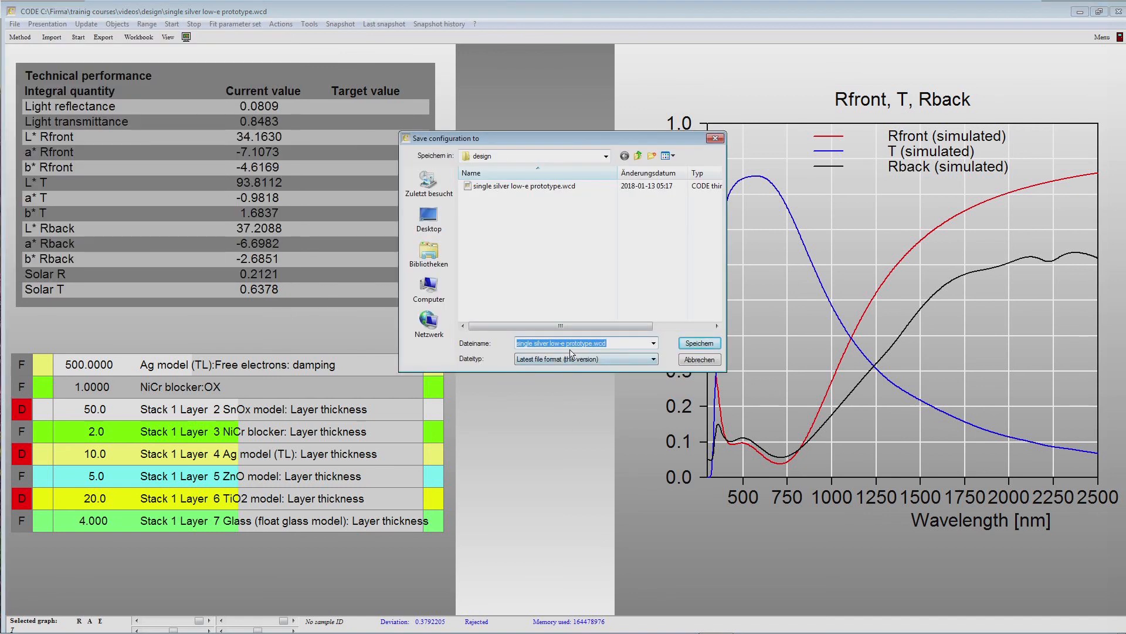
pyautogui.click(591, 348)
pyautogui.press('BackSpace')
pyautogui.press('BackSpace')
pyautogui.press('BackSpace')
pyautogui.press('BackSpace')
pyautogui.press('BackSpace')
pyautogui.press('BackSpace')
pyautogui.press('BackSpace')
pyautogui.press('BackSpace')
pyautogui.press('BackSpace')
pyautogui.write('desi')
pyautogui.press('Return')
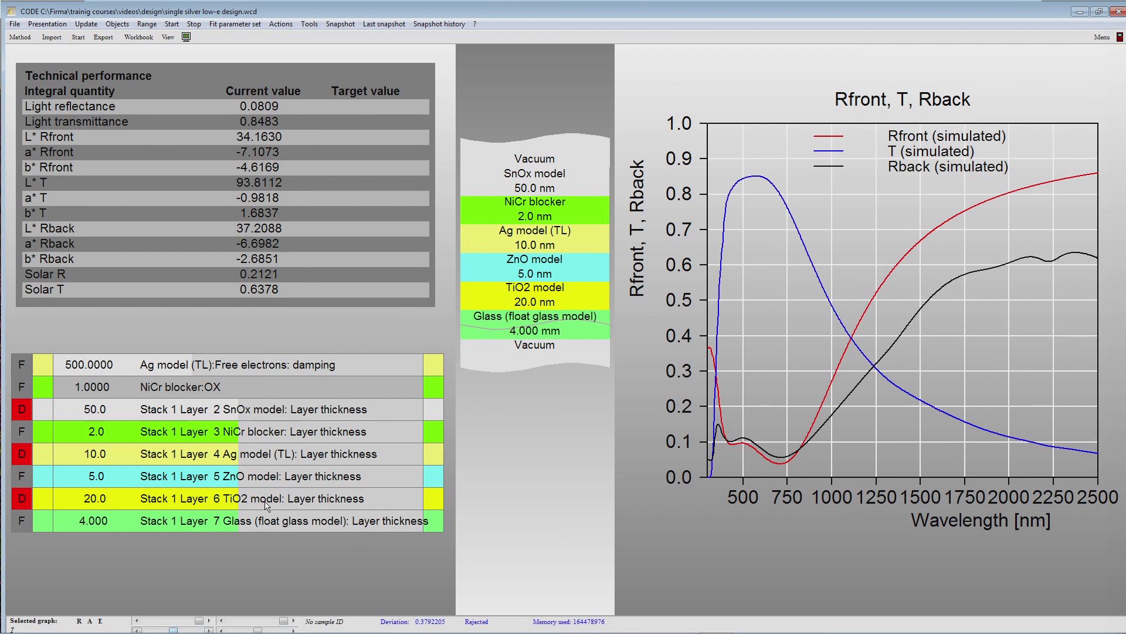
# Step: Set the layer thickness fit maximums to 100 for SnOx, 20 for Ag and 30 for TiO2
pyautogui.click(228, 409)
pyautogui.click(434, 414)
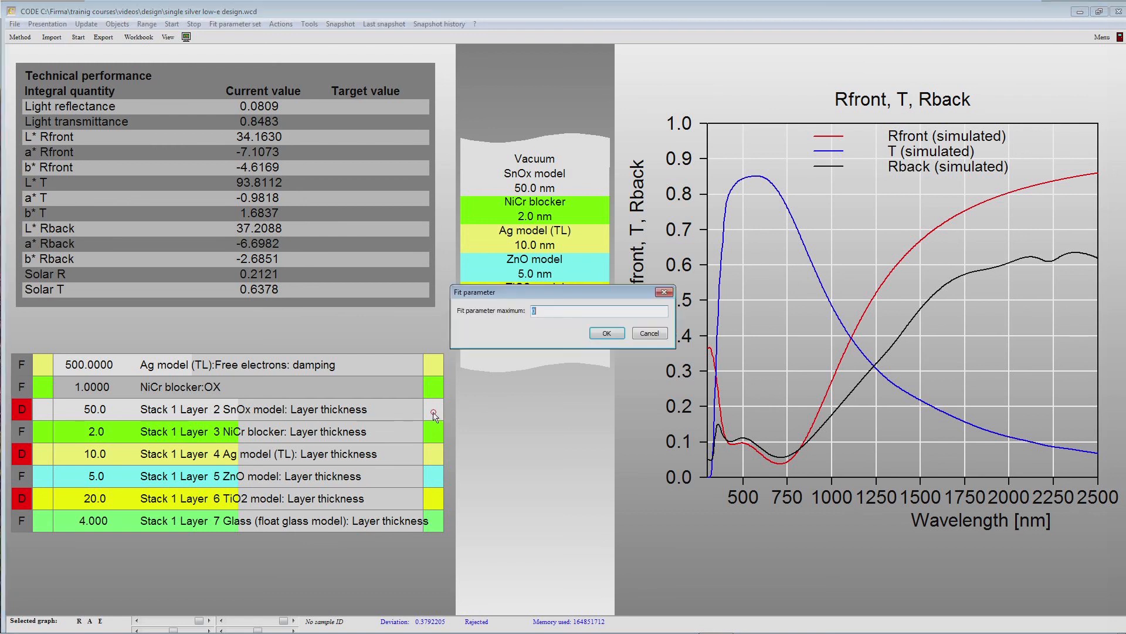
pyautogui.write('100')
pyautogui.press('Return')
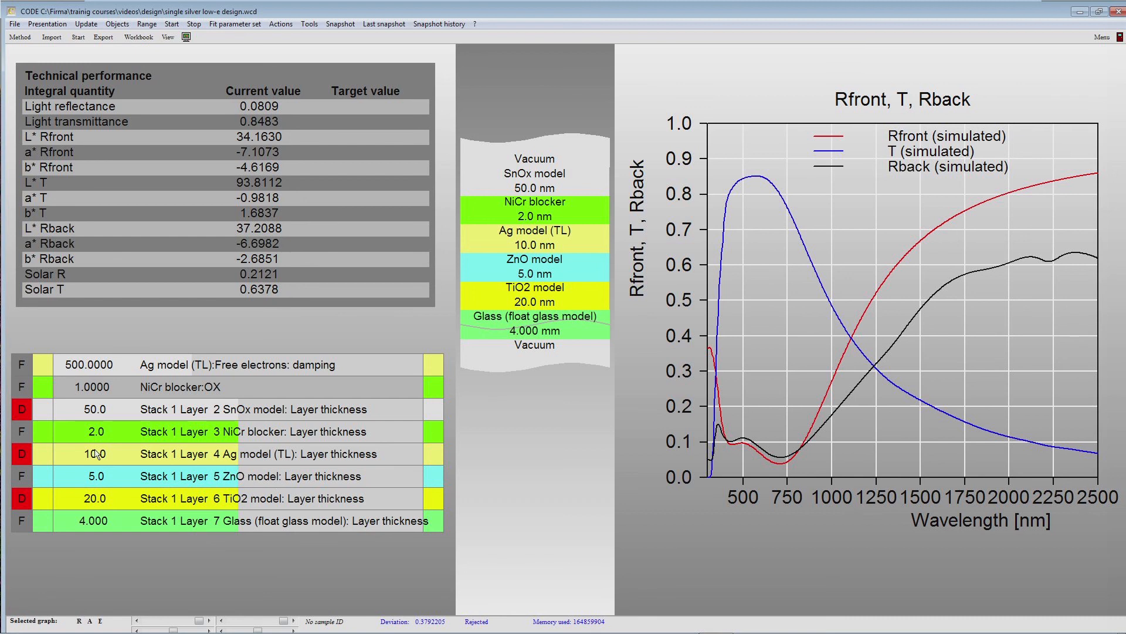
pyautogui.click(433, 457)
pyautogui.write('20')
pyautogui.press('Return')
pyautogui.click(432, 499)
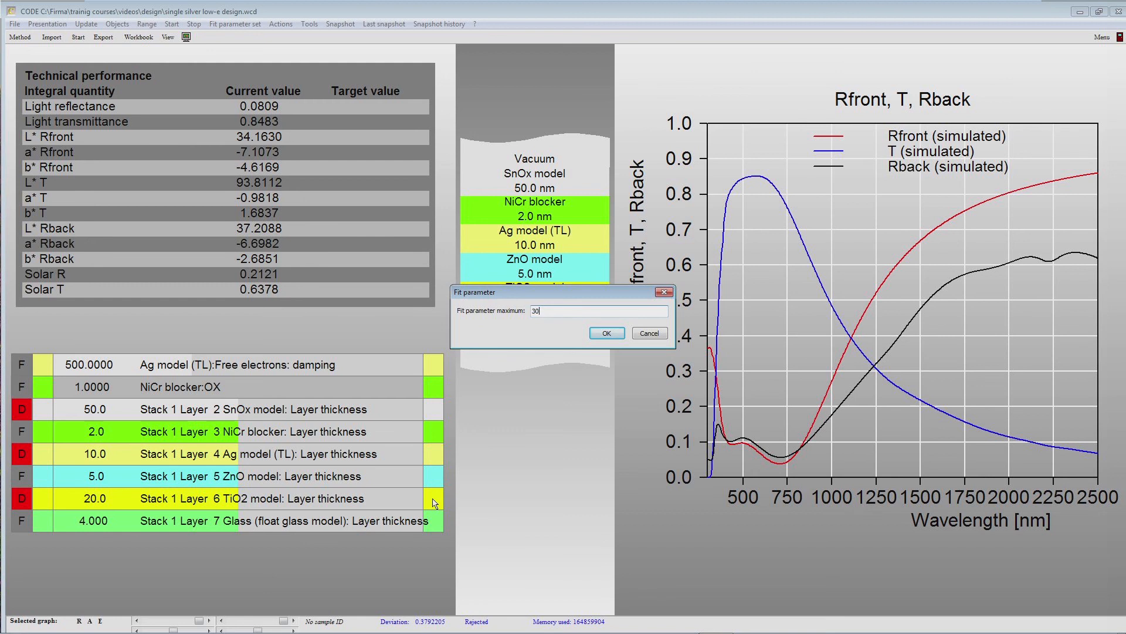
pyautogui.press('Return')
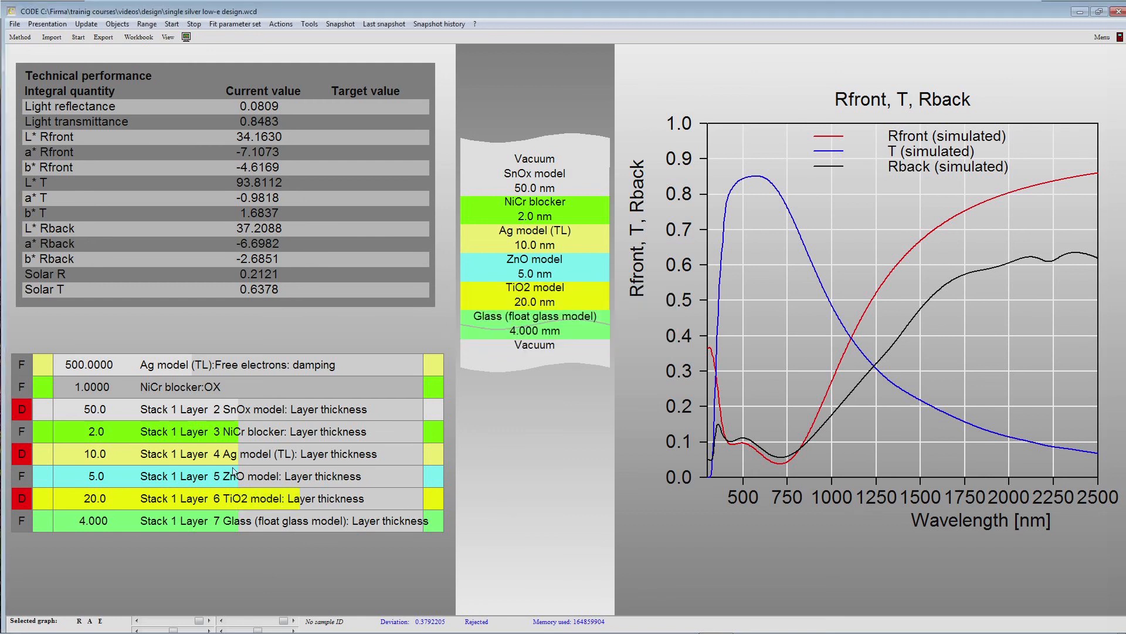
# Step: Vary the layer thicknesses interactively, ending at about 11.6 nm for Ag, 18.6 nm for TiO2 and 36.7 nm for SnOx
pyautogui.moveTo(238, 461); pyautogui.dragTo(311, 460)
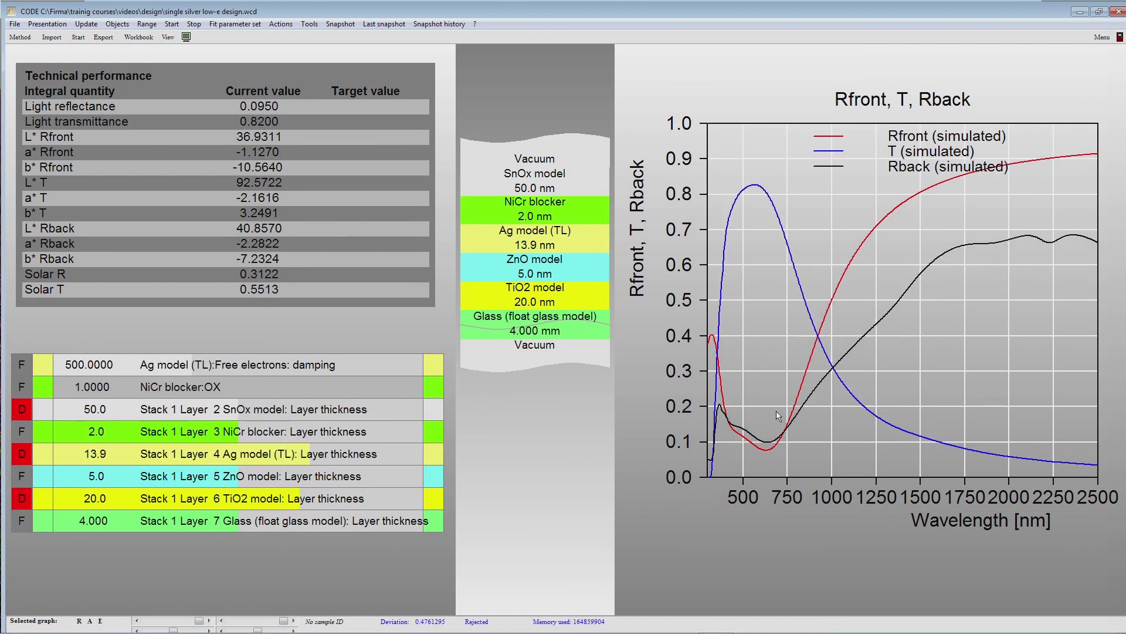
pyautogui.moveTo(313, 457); pyautogui.dragTo(269, 460)
pyautogui.moveTo(299, 498); pyautogui.dragTo(276, 497)
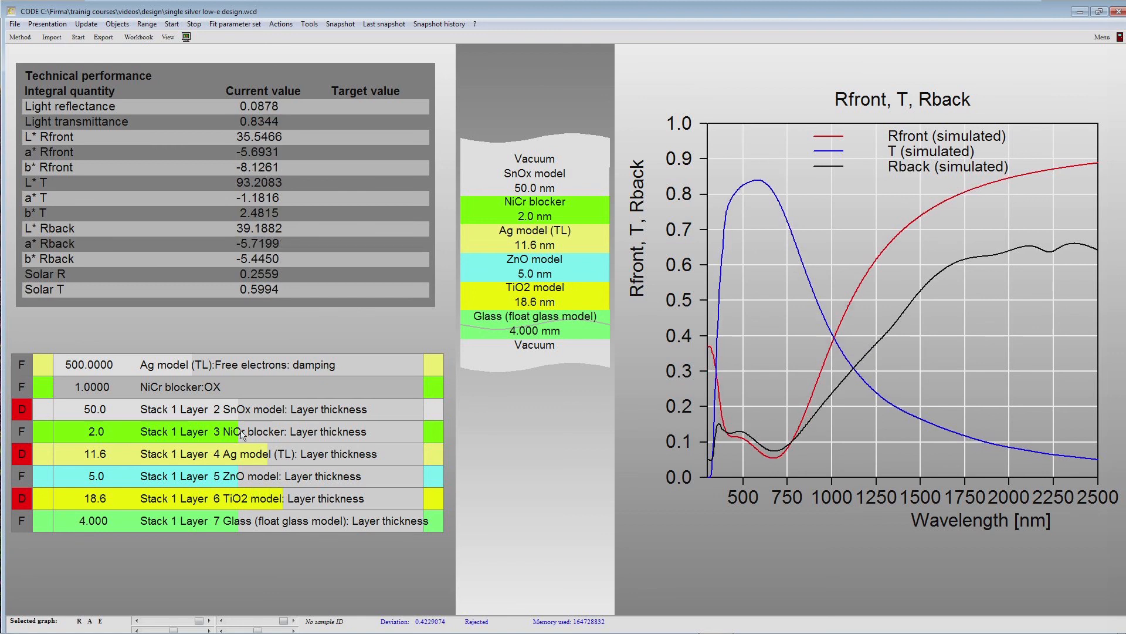
pyautogui.moveTo(233, 411); pyautogui.dragTo(205, 413)
pyautogui.moveTo(194, 409); pyautogui.dragTo(186, 409)
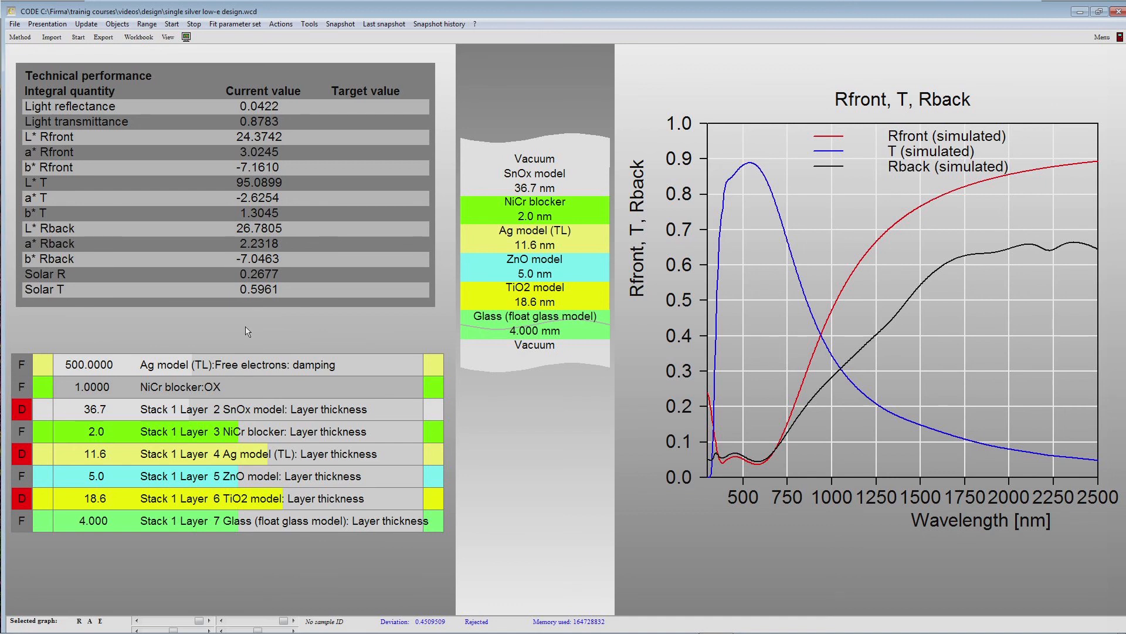
# Step: Set the light transmittance target value to 0.9 in the integral quantities list and turn on its optimization
pyautogui.press('F7')
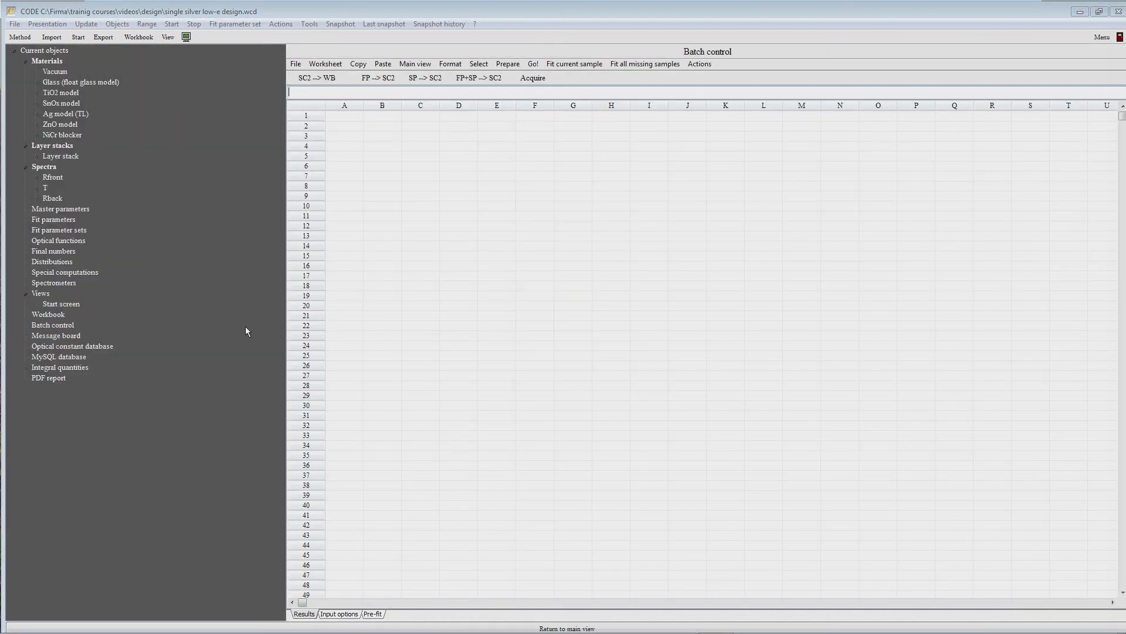
pyautogui.click(85, 369)
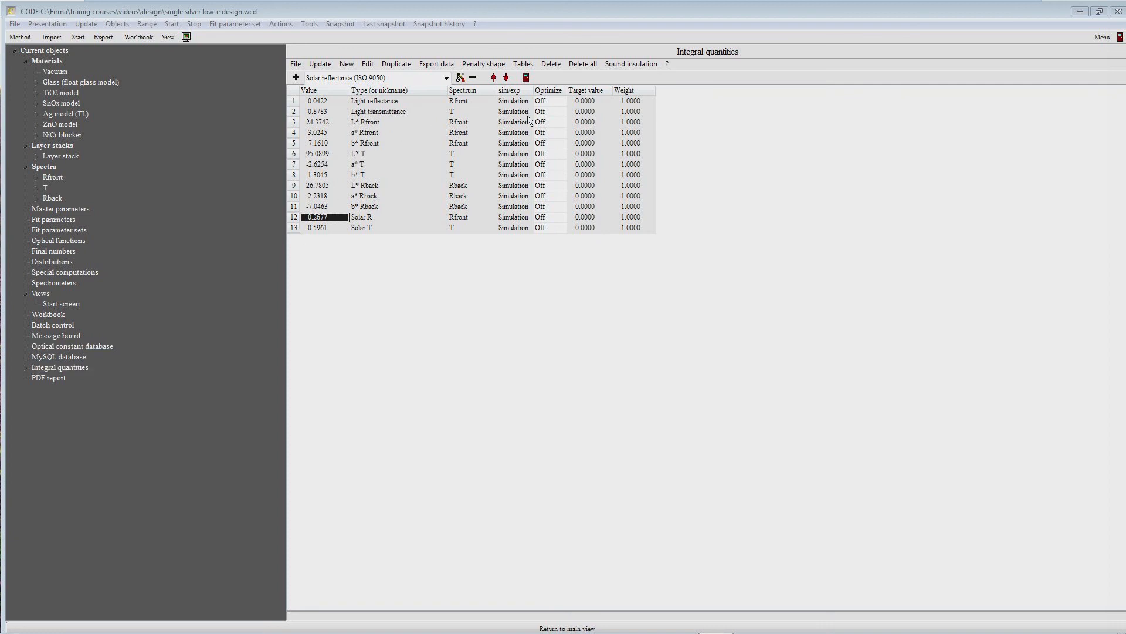
pyautogui.click(584, 112)
pyautogui.press('Left')
pyautogui.press('Left')
pyautogui.press('Left')
pyautogui.press('Left')
pyautogui.press('Left')
pyautogui.press('Right')
pyautogui.press('Right')
pyautogui.press('Right')
pyautogui.press('Right')
pyautogui.press('Right')
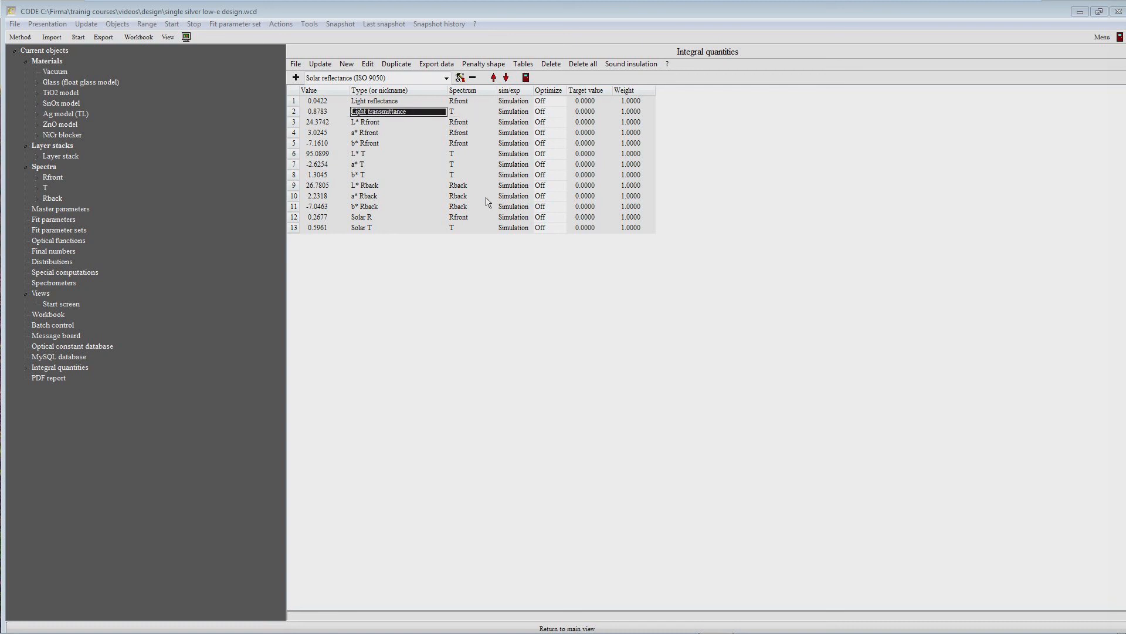
pyautogui.write('0.9')
pyautogui.press('Return')
pyautogui.press('Left')
pyautogui.press('F5')
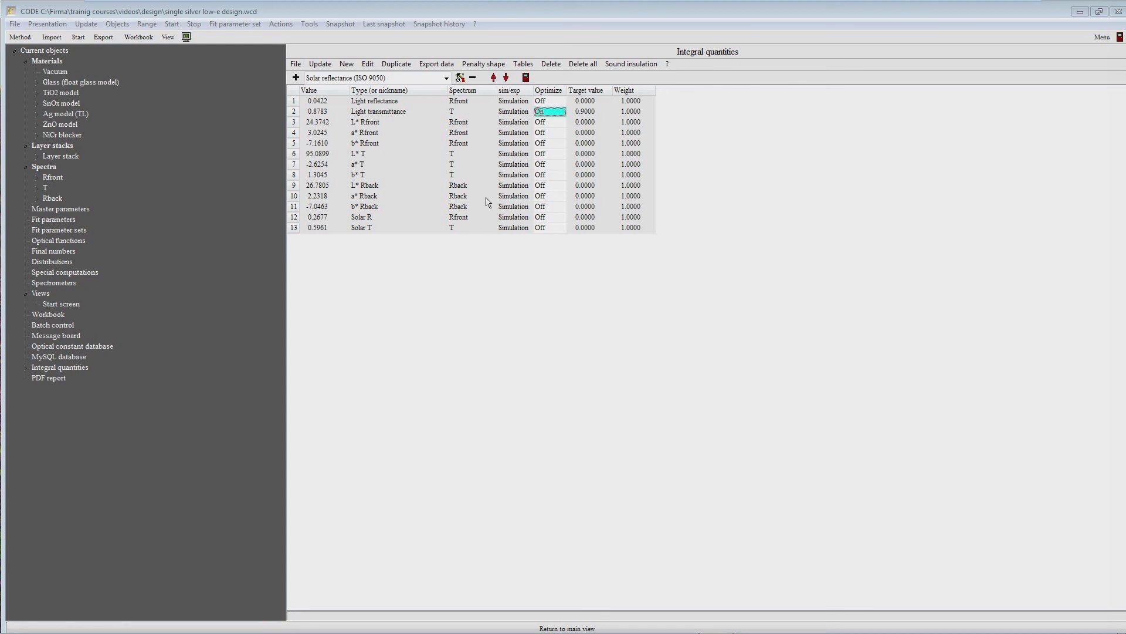
pyautogui.press('Down')
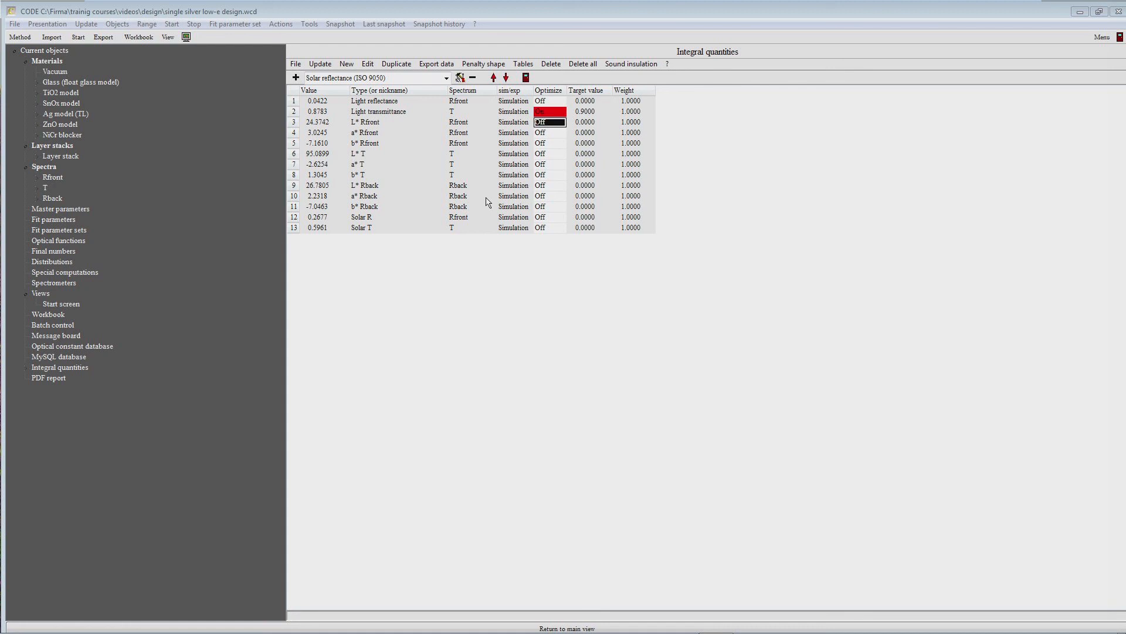
pyautogui.press('Down')
pyautogui.click(314, 117)
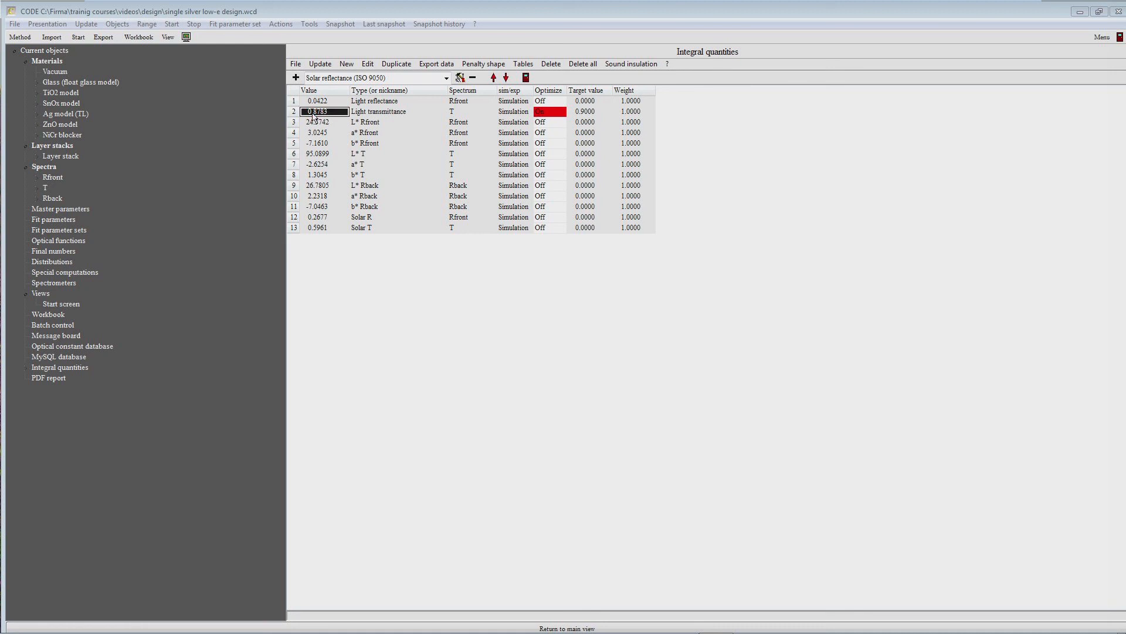
pyautogui.click(594, 113)
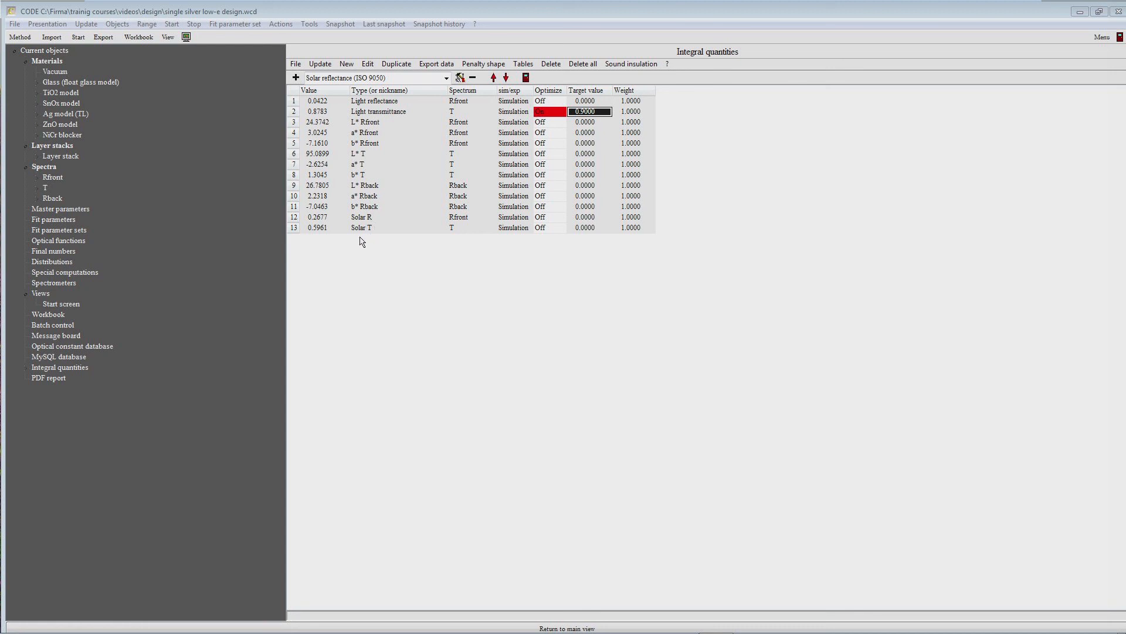
# Step: Return to the start screen and run the layer thickness optimization towards the light transmittance target
pyautogui.press('F7')
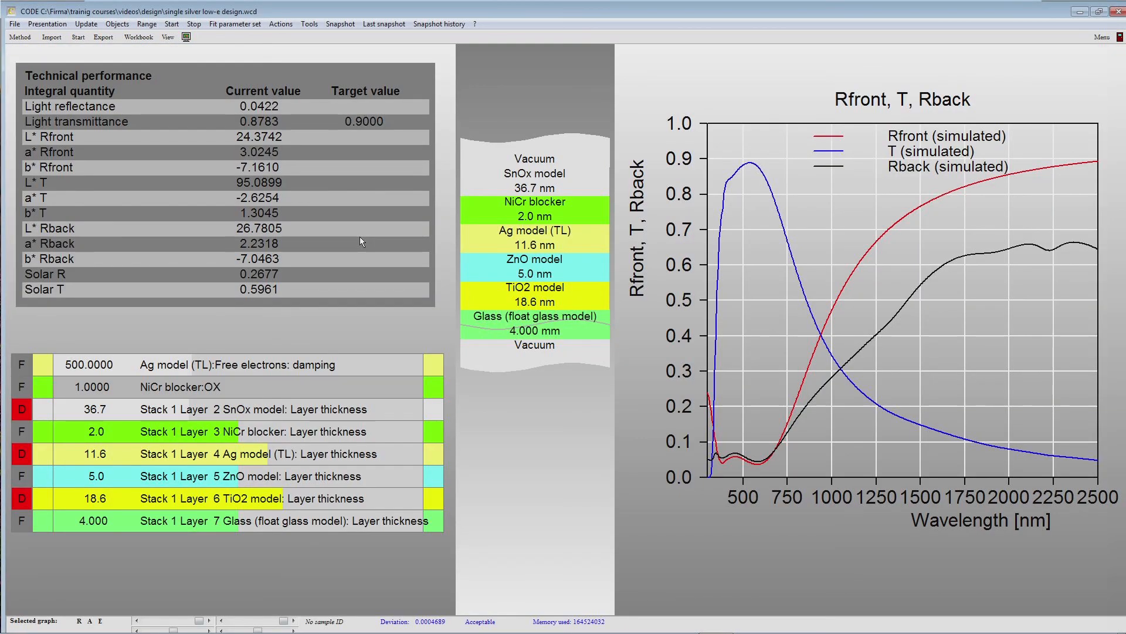
pyautogui.click(80, 37)
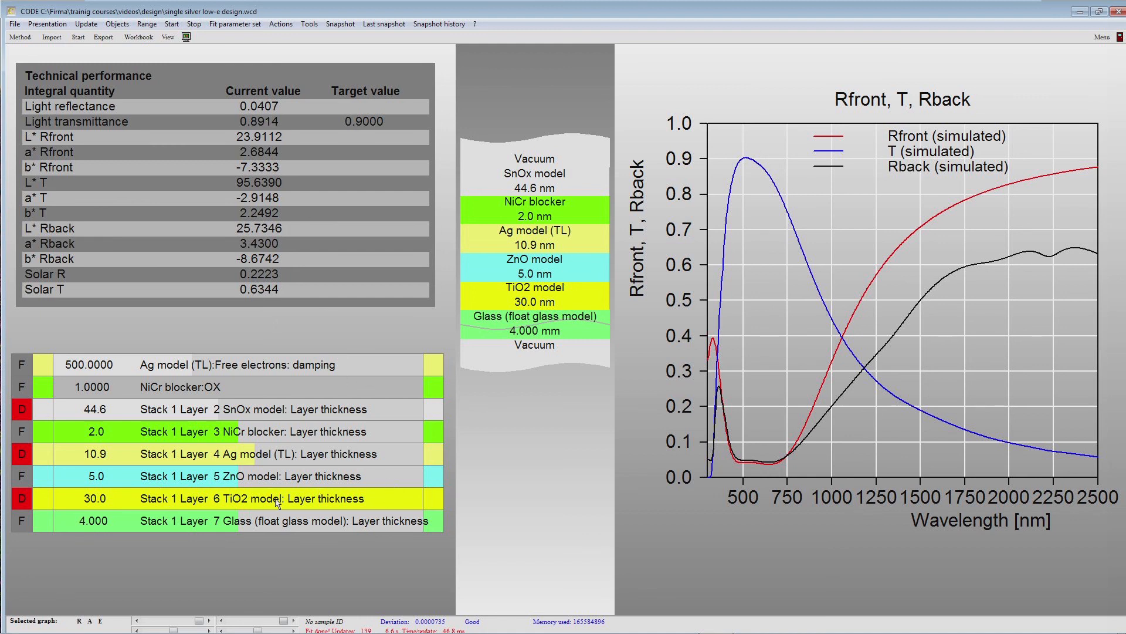
# Step: Raise the TiO2 layer thickness fit maximum to 40 and run the optimization again
pyautogui.click(431, 503)
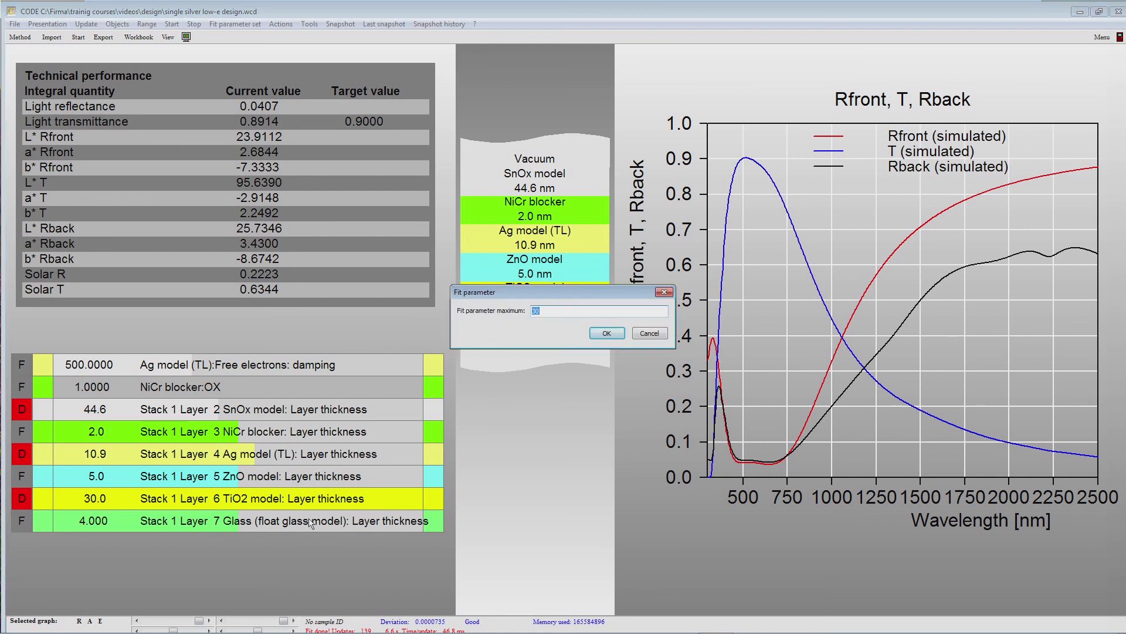
pyautogui.write('4')
pyautogui.press('Return')
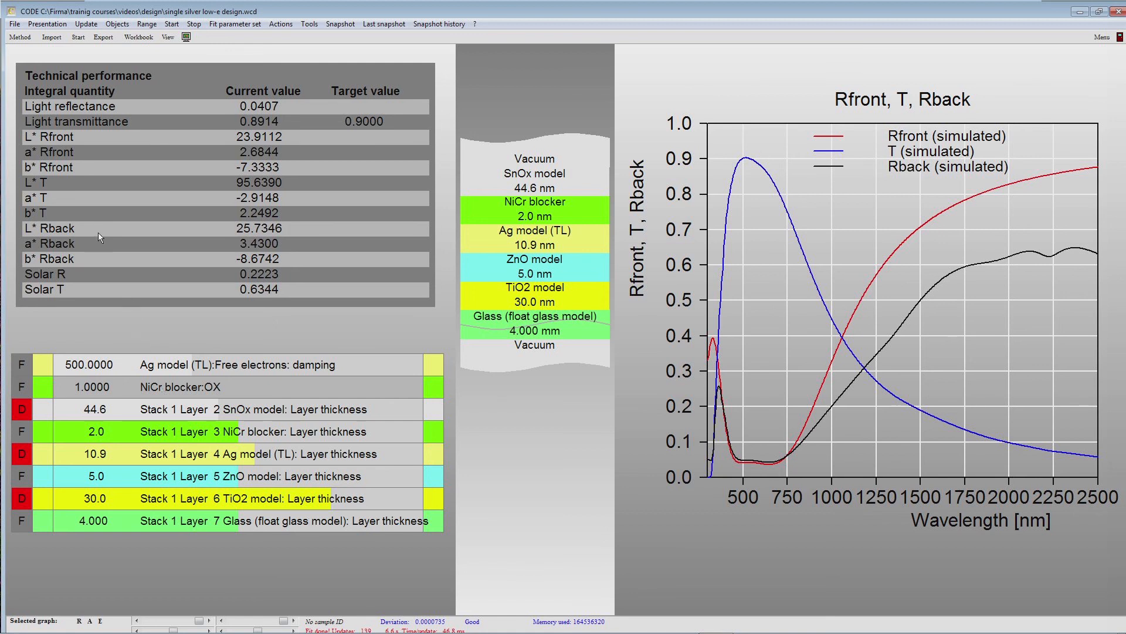
pyautogui.click(79, 37)
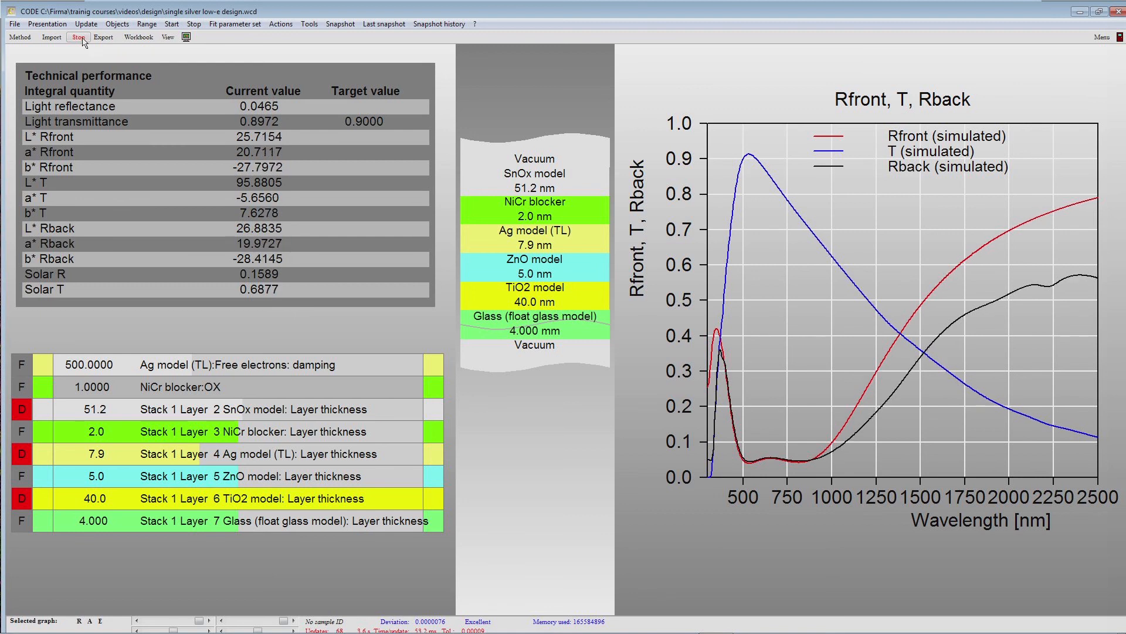
pyautogui.click(79, 38)
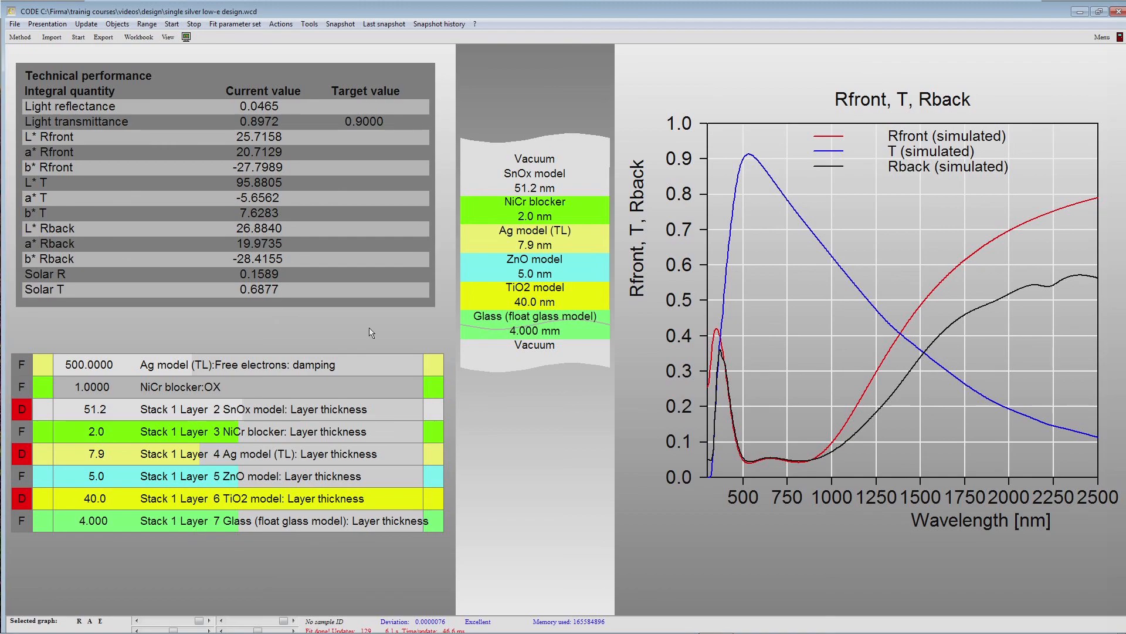
# Step: Insert two thick layers above the SnOx film in the layer stack
pyautogui.press('F7')
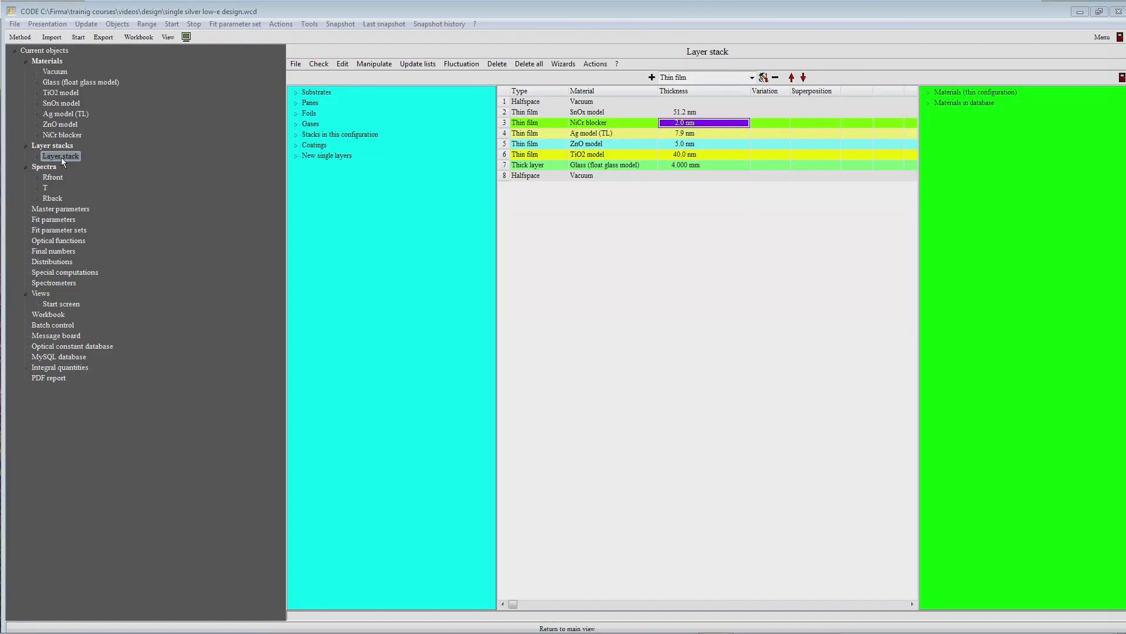
pyautogui.click(537, 112)
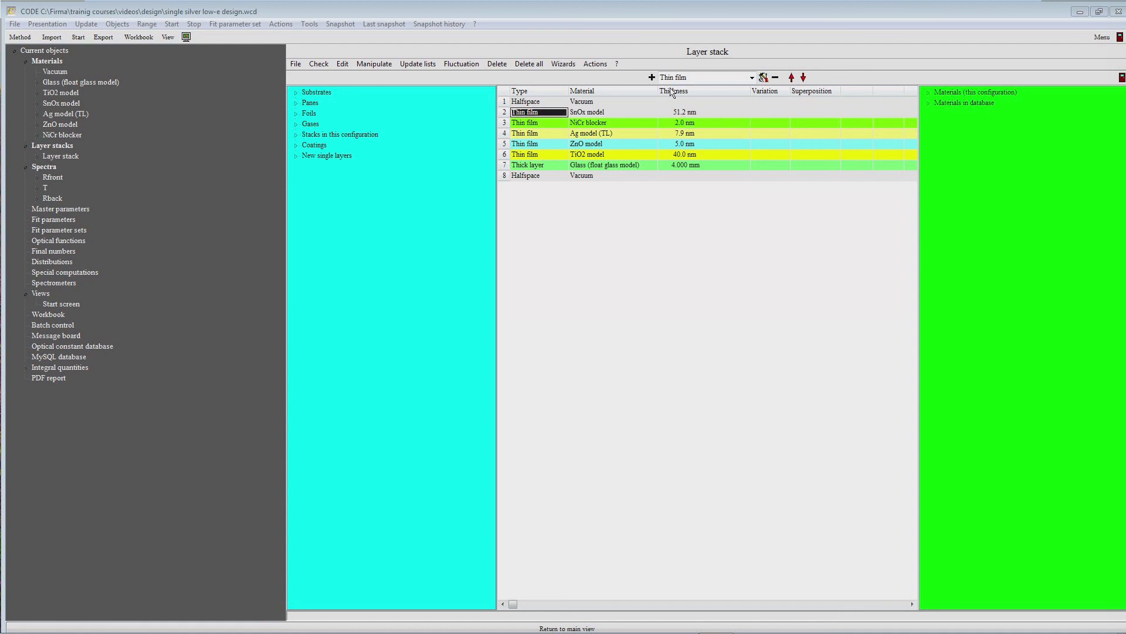
pyautogui.click(753, 78)
pyautogui.click(677, 94)
pyautogui.click(652, 77)
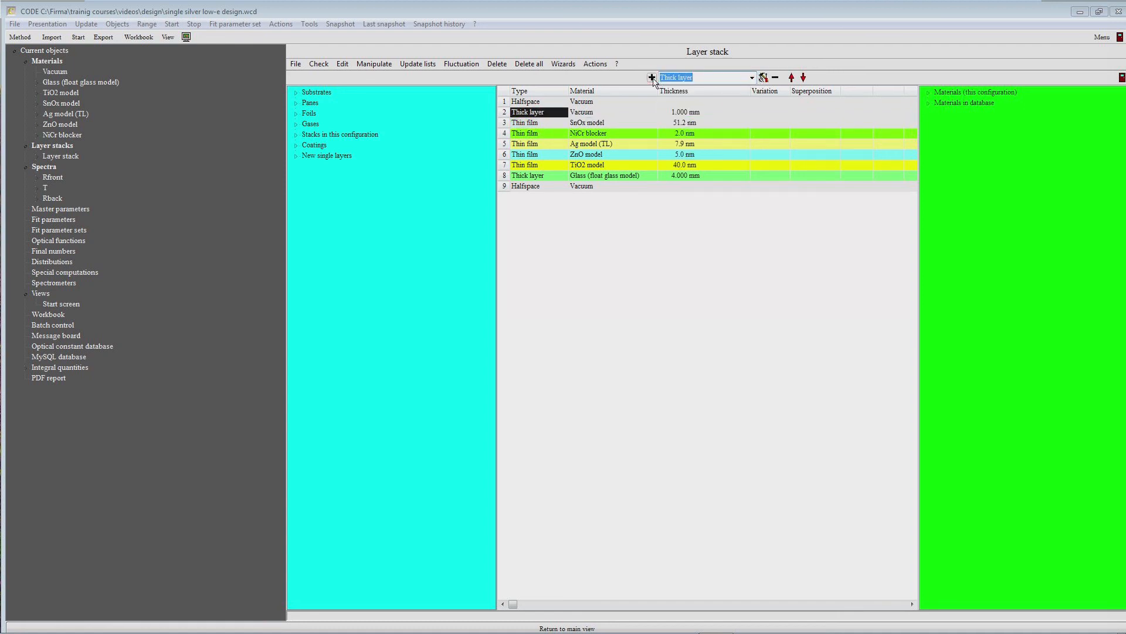
pyautogui.click(606, 112)
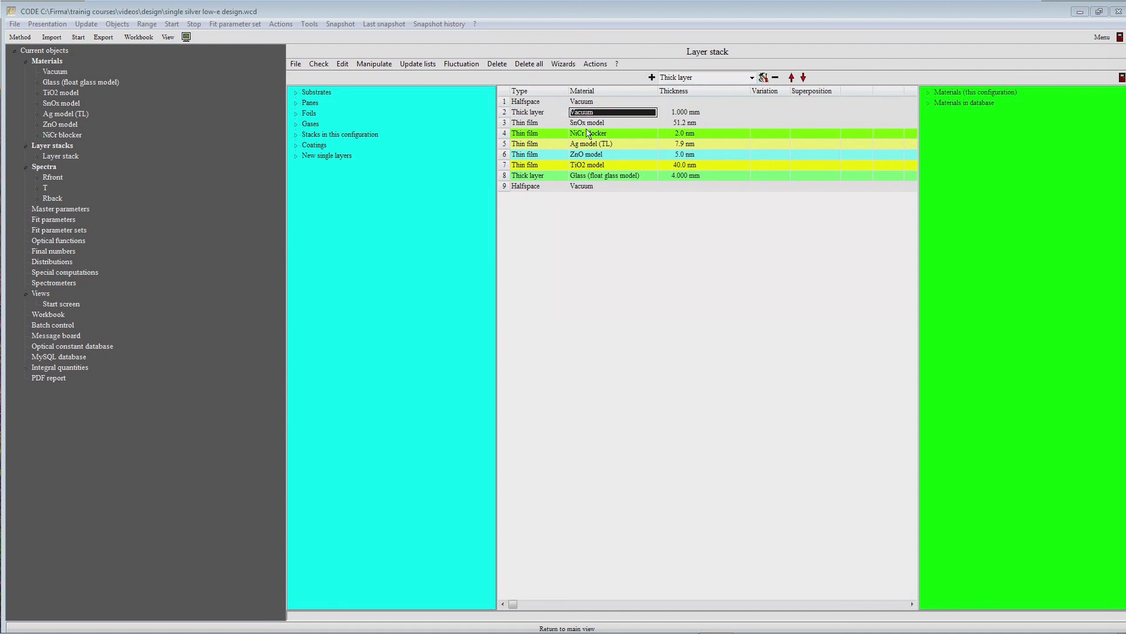
pyautogui.click(651, 78)
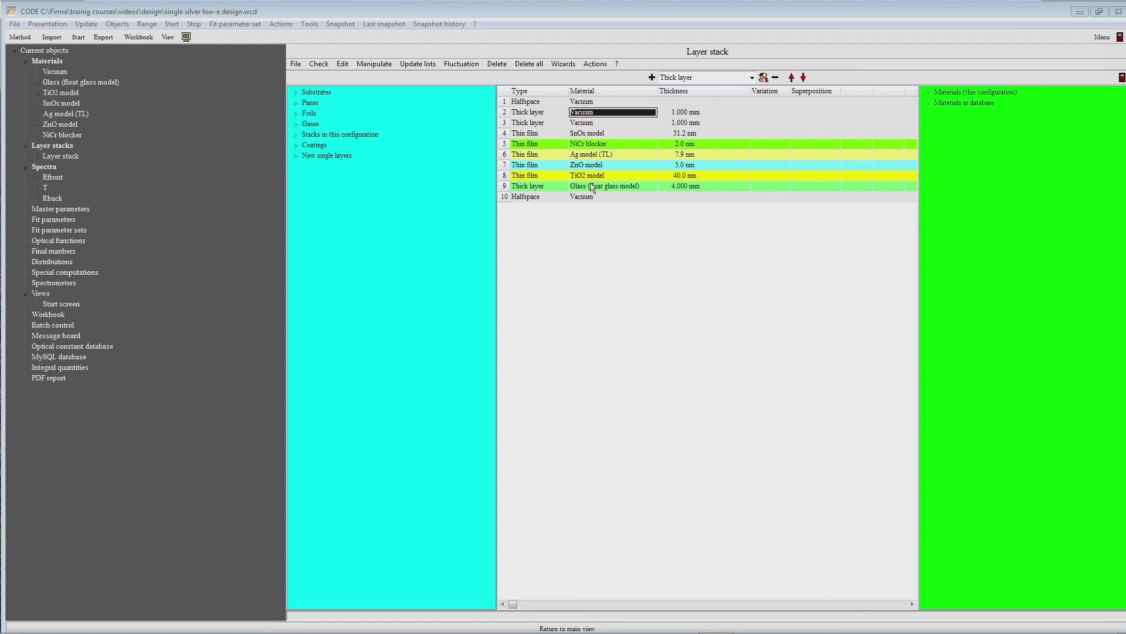
# Step: Make the first new thick layer 4 mm of Glass (float glass model) and set the second one's thickness to 16 mm
pyautogui.click(683, 116)
pyautogui.write('4')
pyautogui.press('Return')
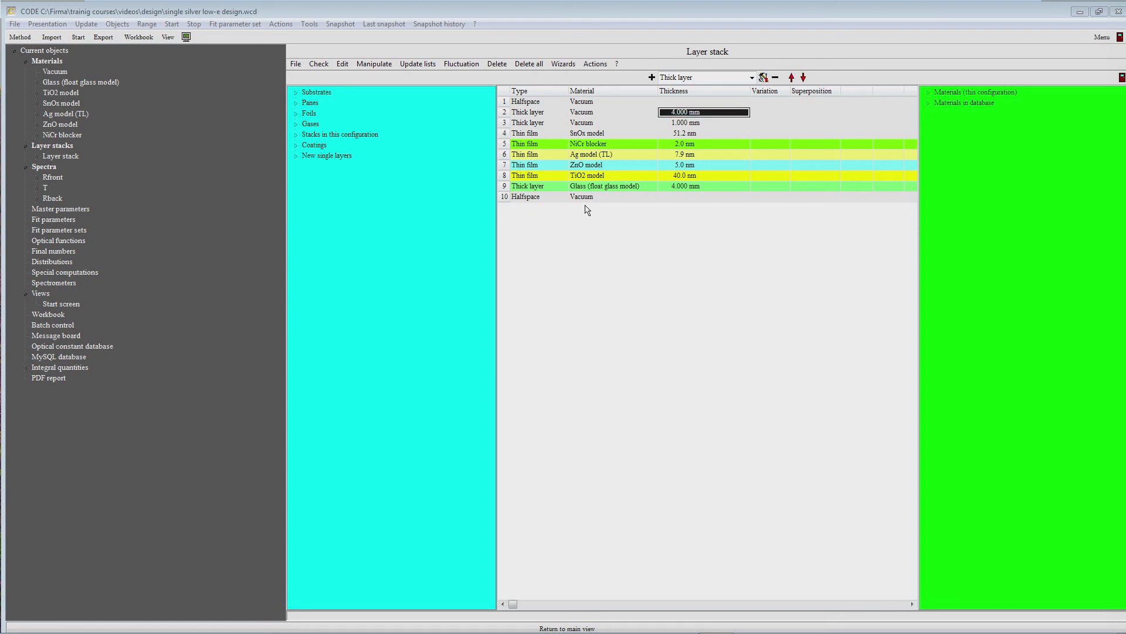
pyautogui.press('Down')
pyautogui.write('16')
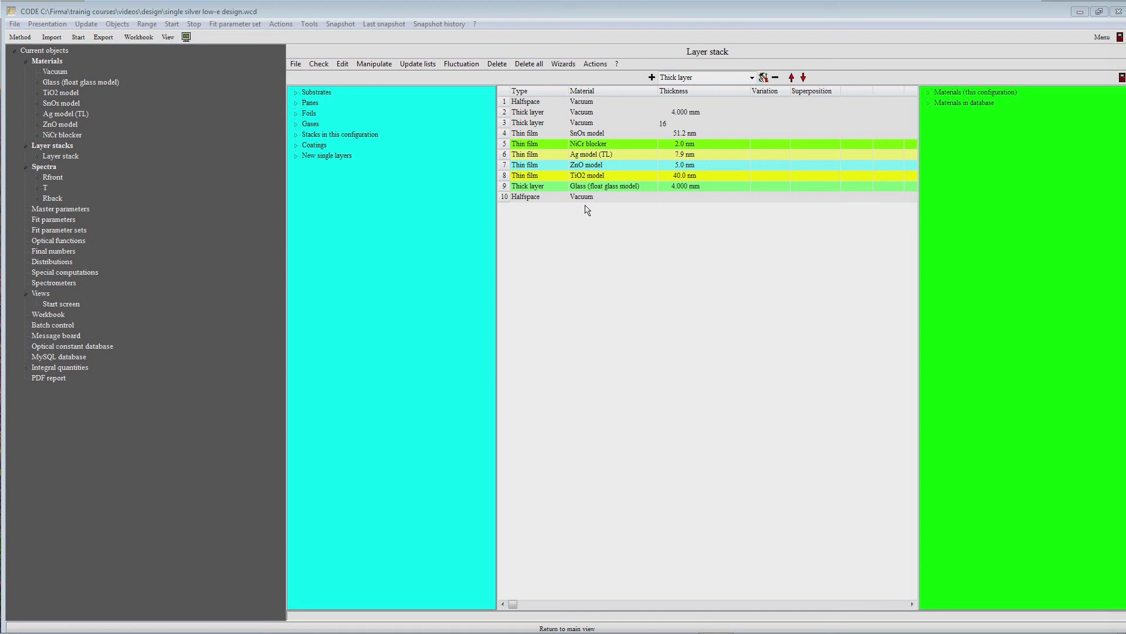
pyautogui.press('Return')
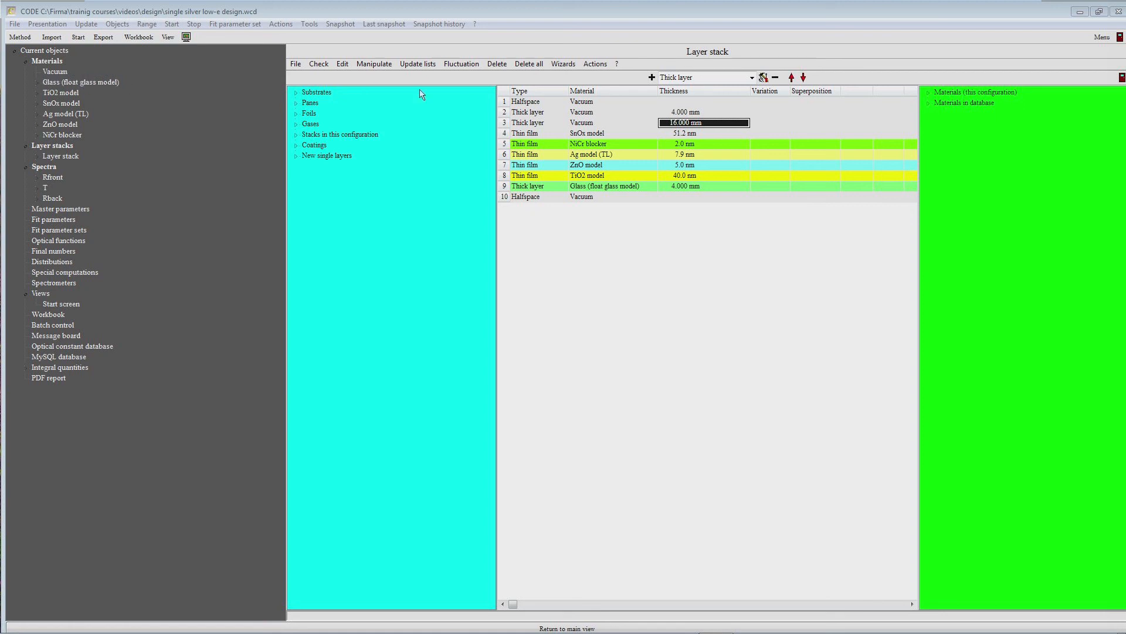
pyautogui.moveTo(588, 116); pyautogui.dragTo(588, 112)
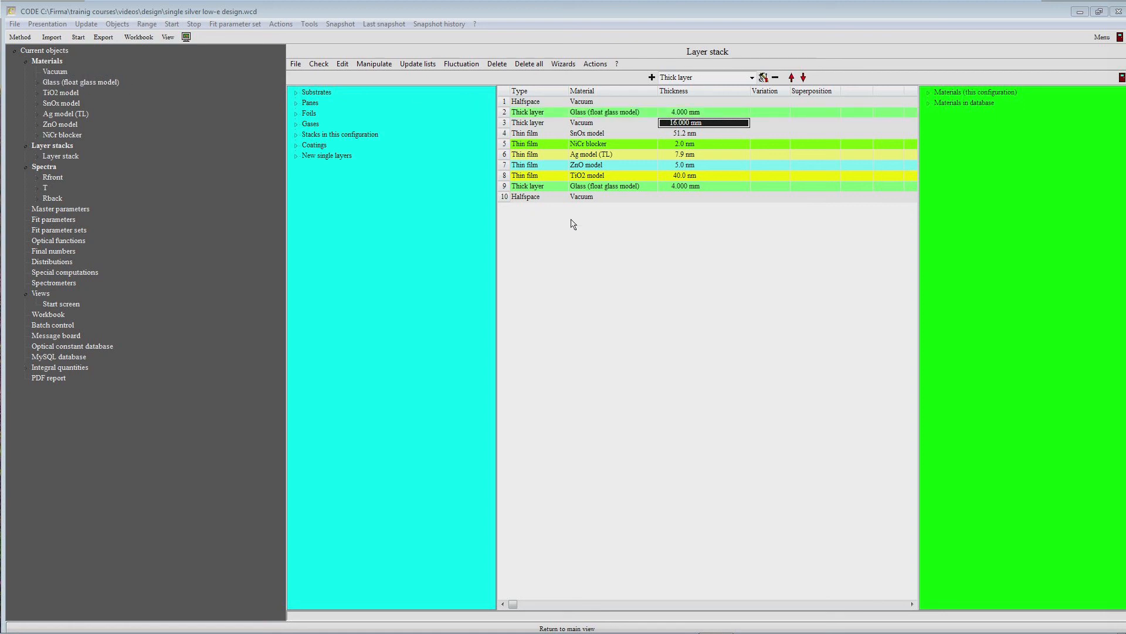
pyautogui.click(578, 125)
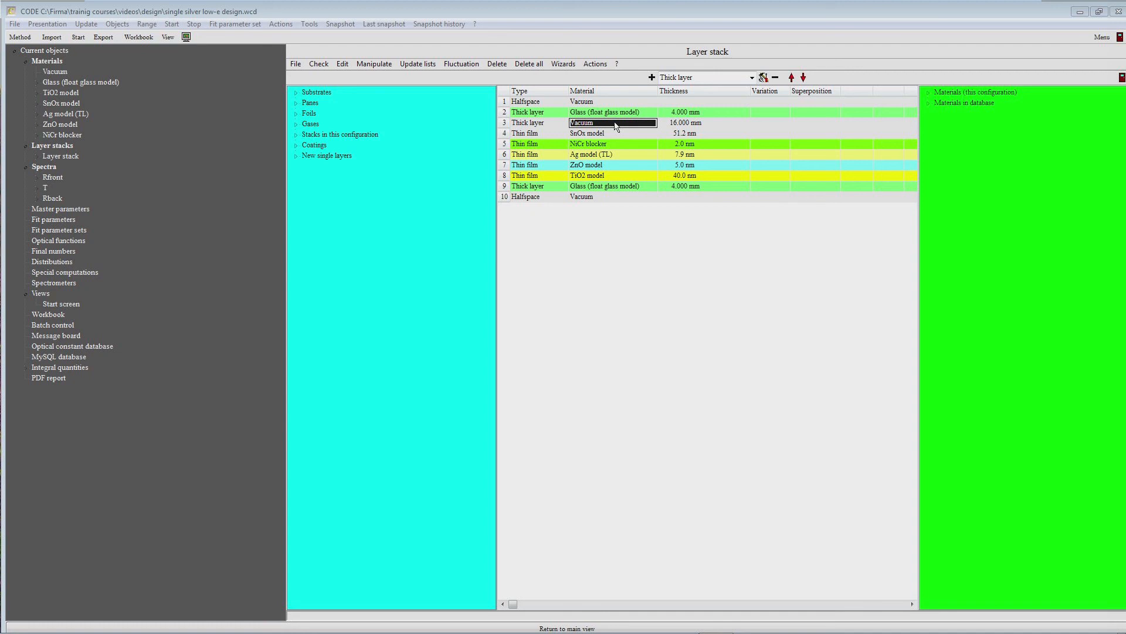
# Step: Add a material of type Gas to the materials list and name it Argon 90
pyautogui.click(58, 62)
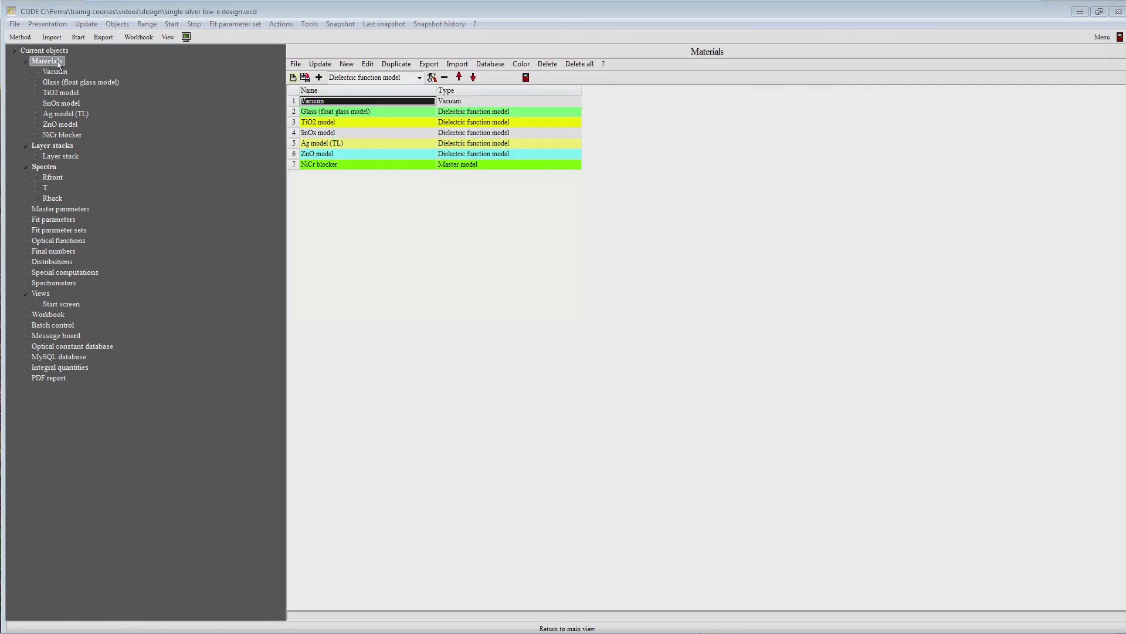
pyautogui.click(420, 78)
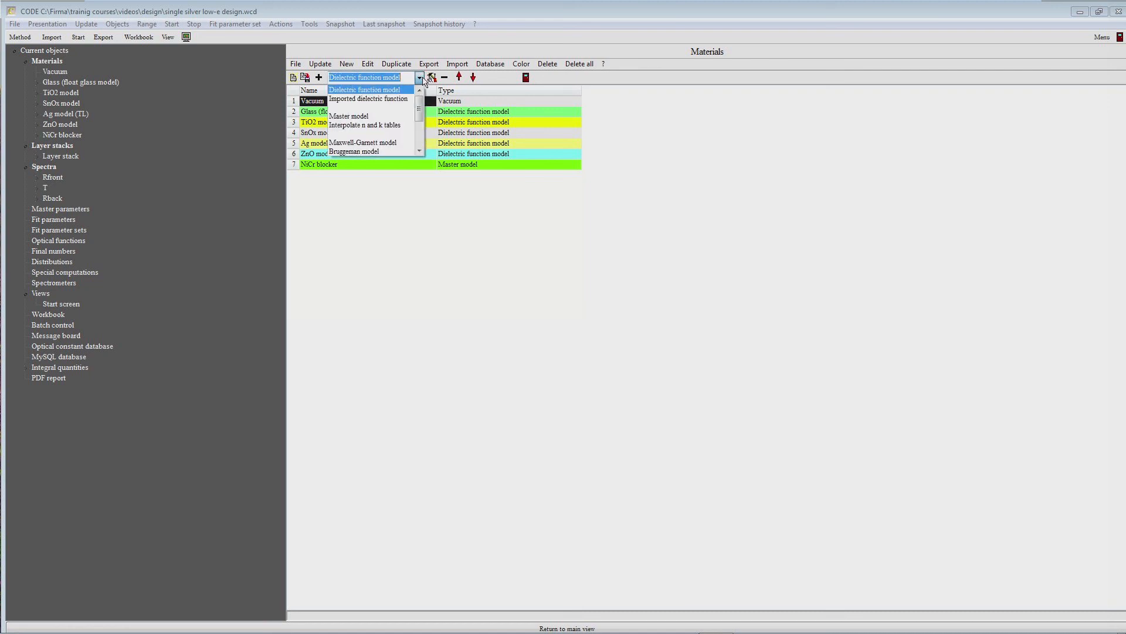
pyautogui.moveTo(421, 109); pyautogui.dragTo(421, 132)
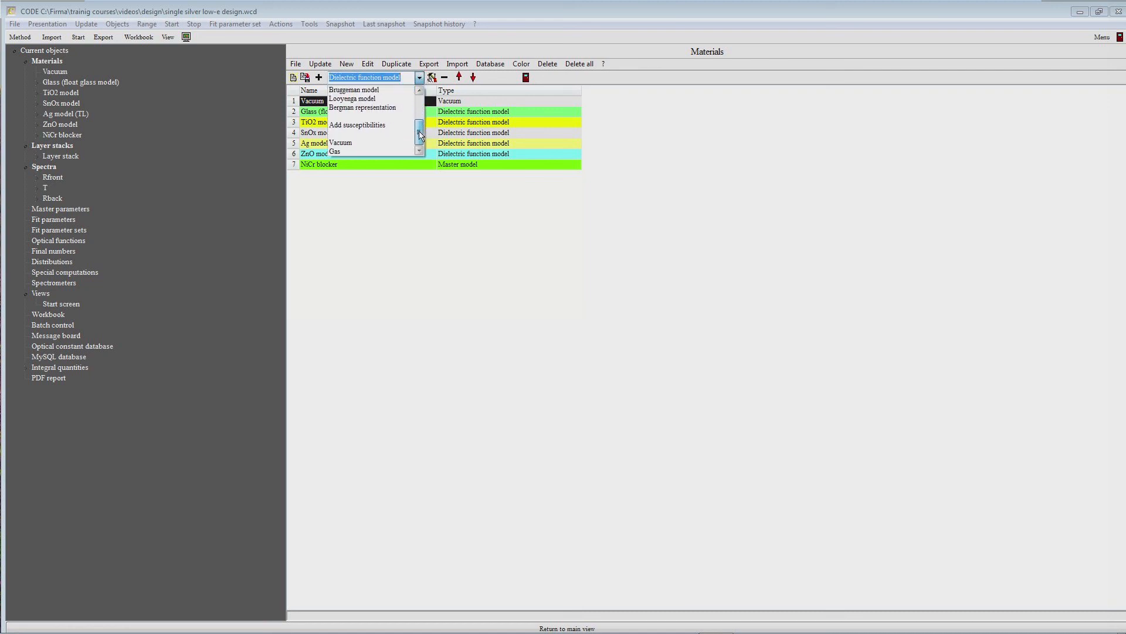
pyautogui.click(357, 151)
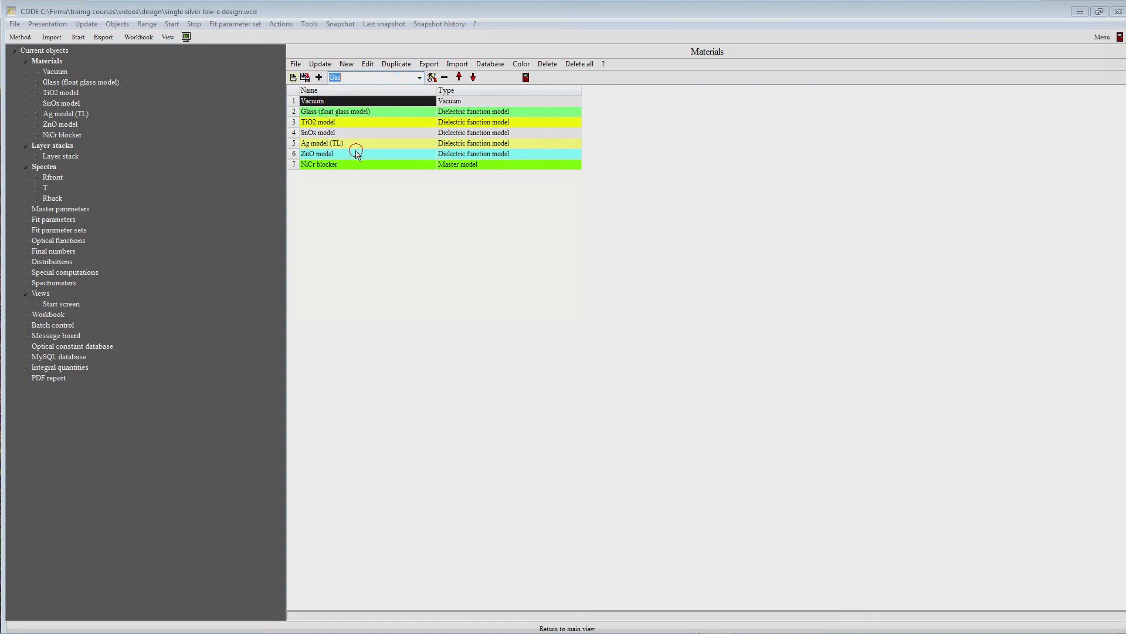
pyautogui.click(318, 77)
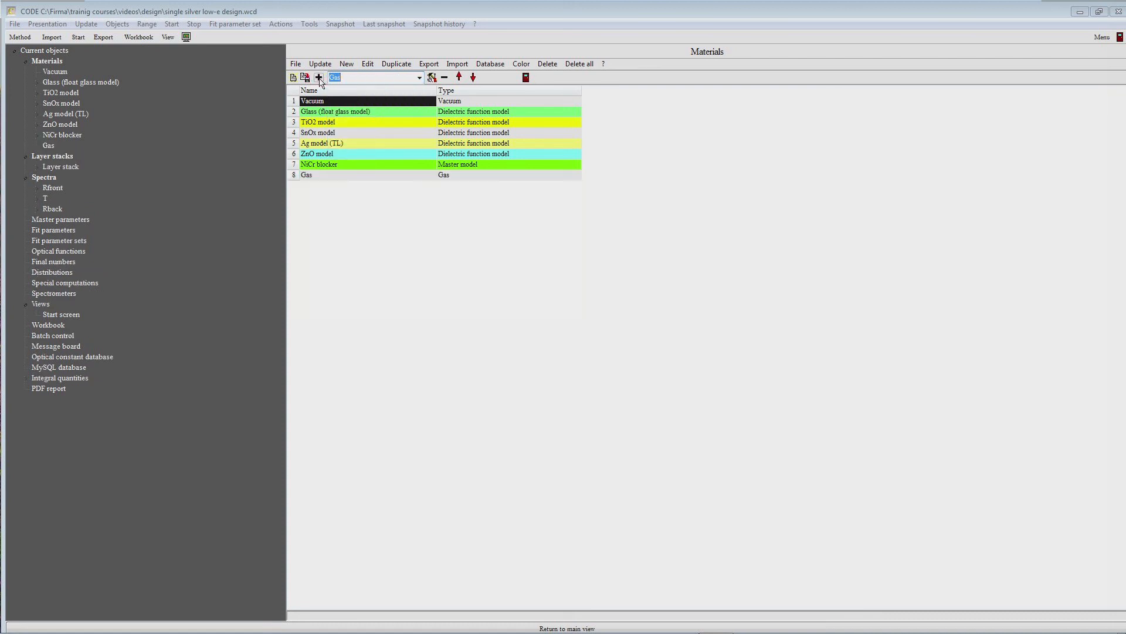
pyautogui.click(327, 175)
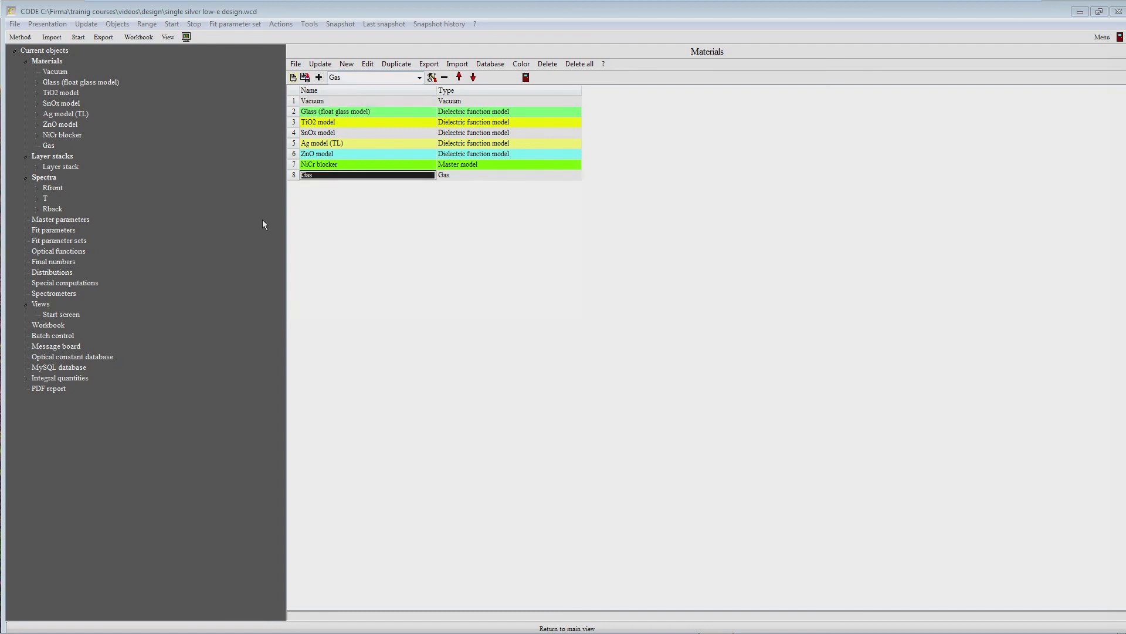
pyautogui.write('Ar')
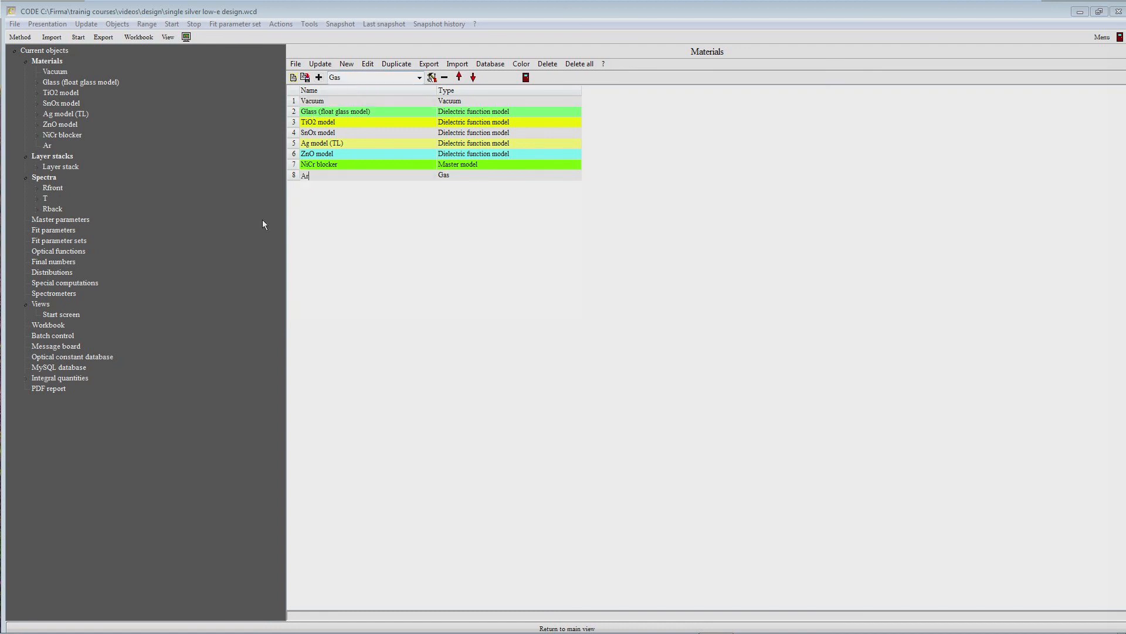
pyautogui.write('gon 90')
pyautogui.press('Return')
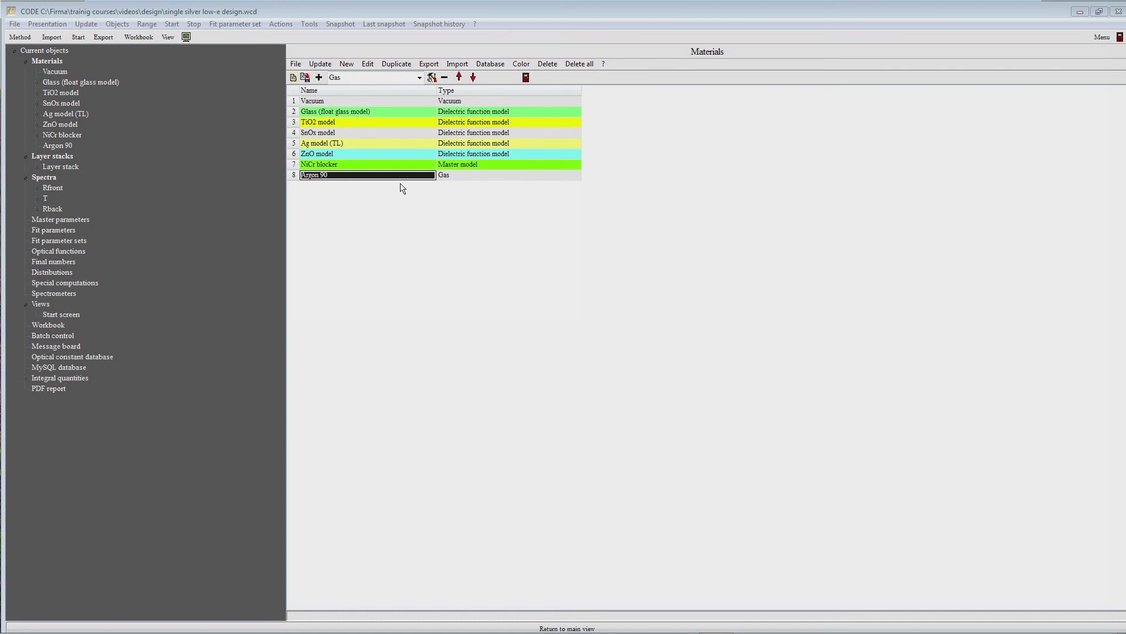
# Step: Set the Argon 90 gas mixture to 10% air and 90% argon and update its gas properties
pyautogui.click(366, 64)
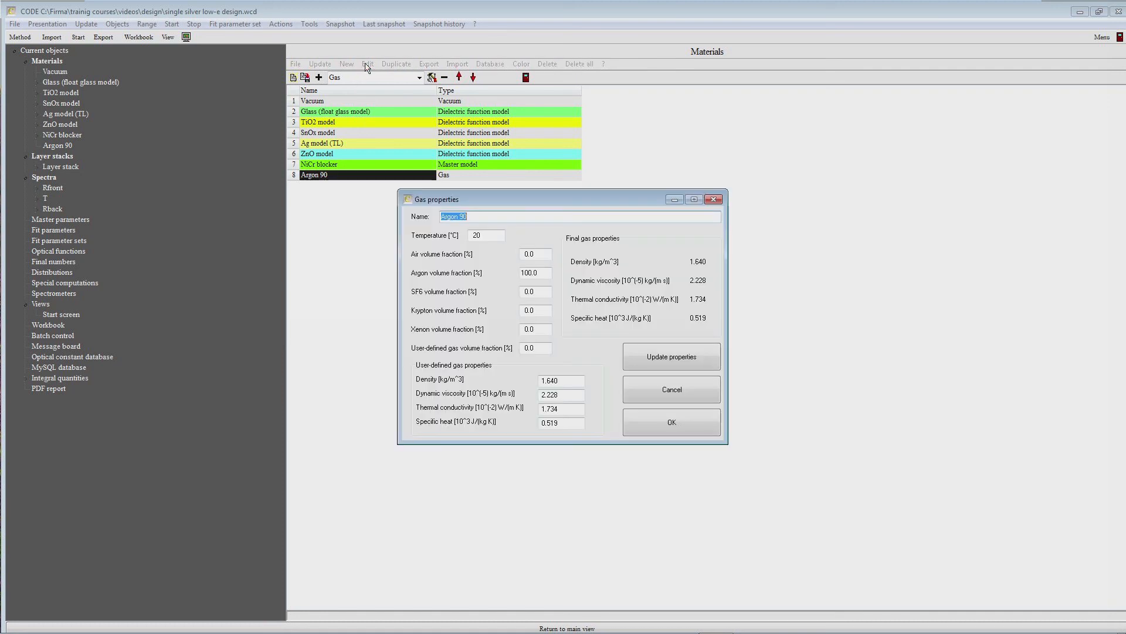
pyautogui.moveTo(455, 196); pyautogui.dragTo(396, 205)
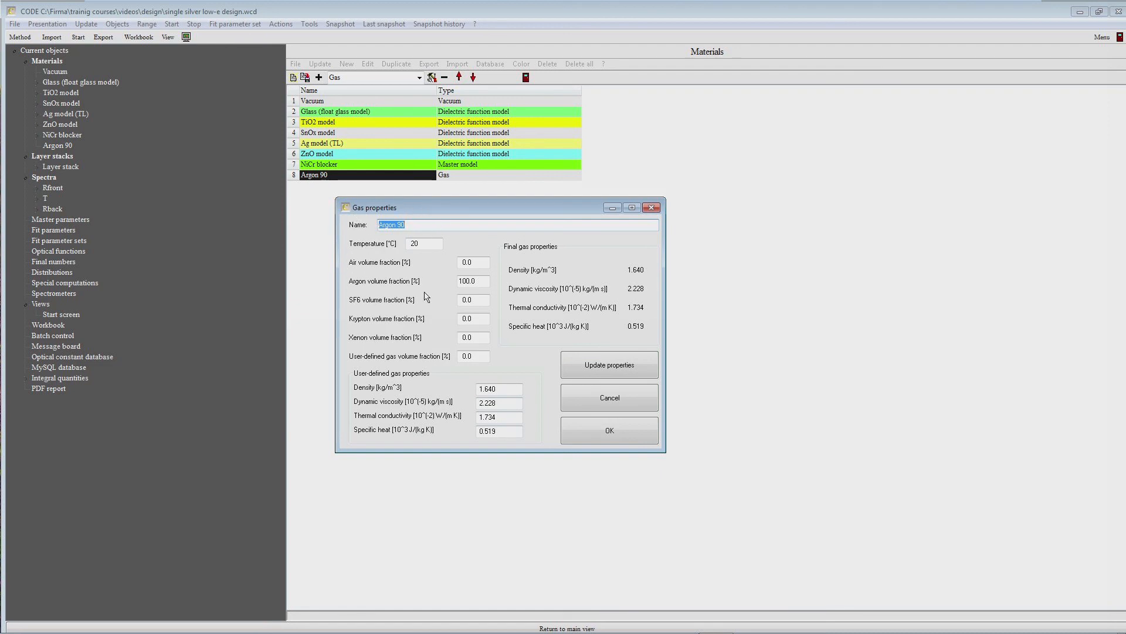
pyautogui.click(476, 262)
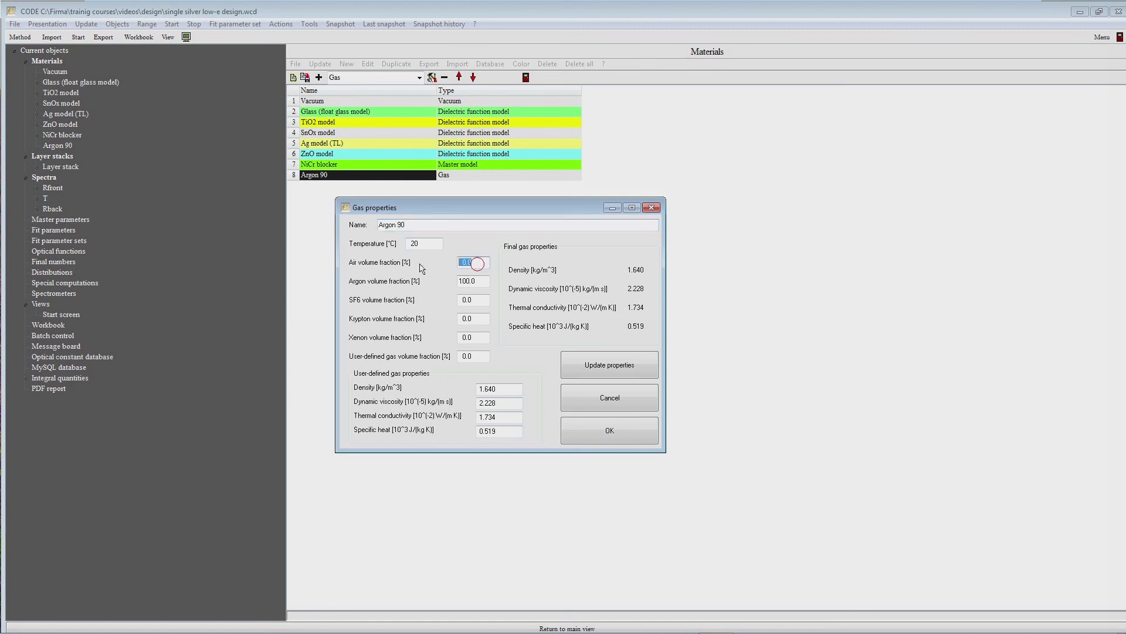
pyautogui.write('10')
pyautogui.click(477, 283)
pyautogui.write('90')
pyautogui.click(607, 367)
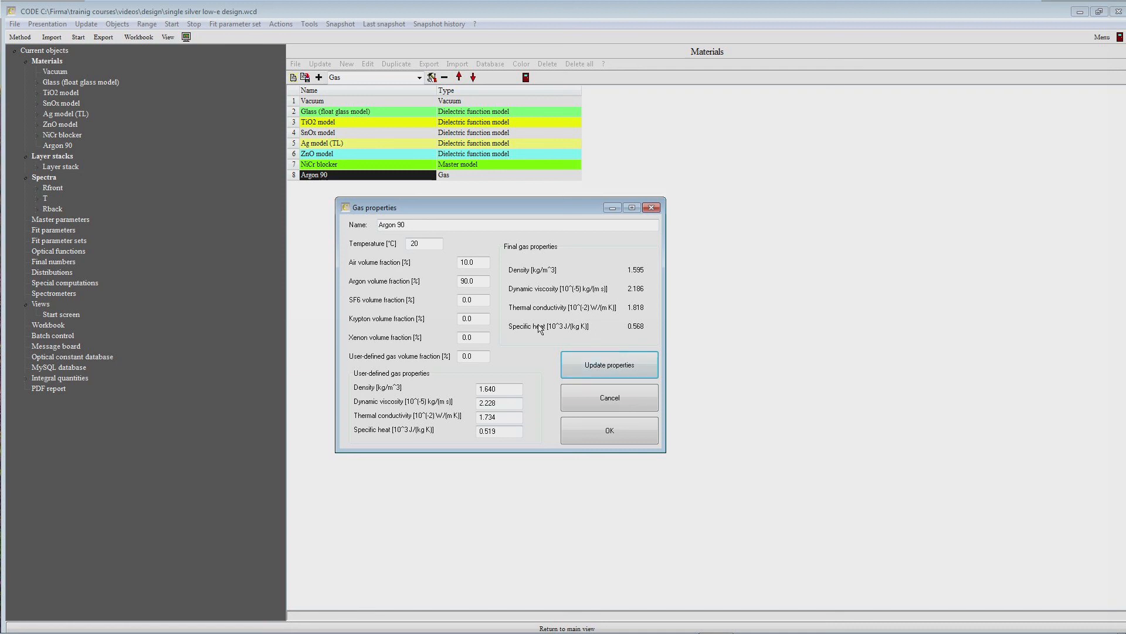
pyautogui.click(592, 439)
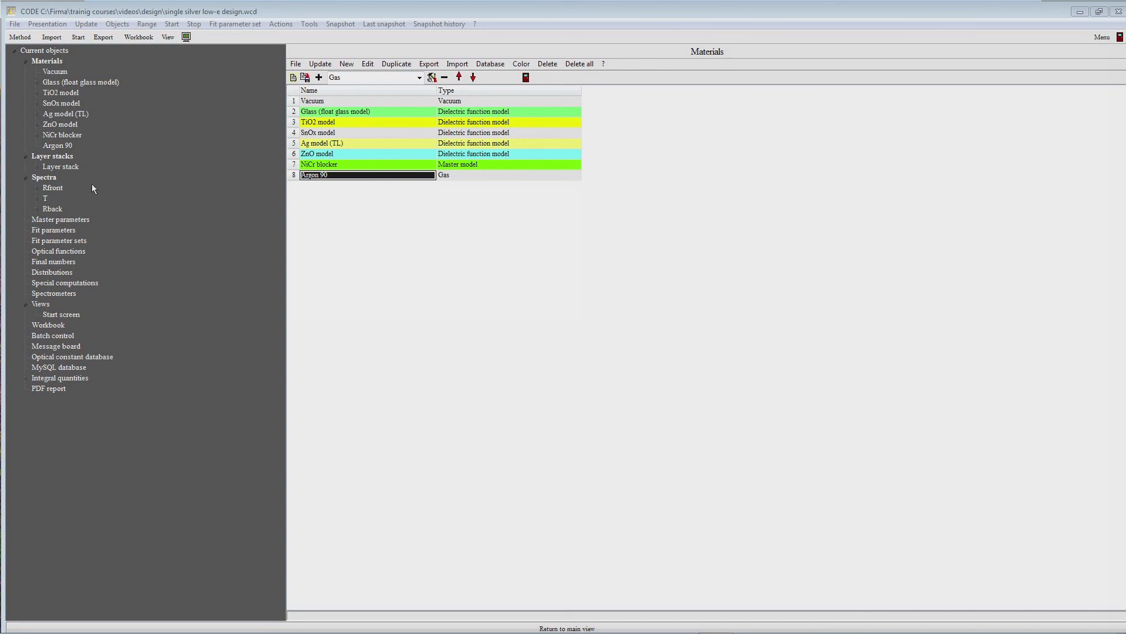
# Step: Assign Argon 90 as the material of the 16 mm thick layer in the layer stack and return to the main view
pyautogui.click(61, 166)
pyautogui.moveTo(54, 147); pyautogui.dragTo(584, 126)
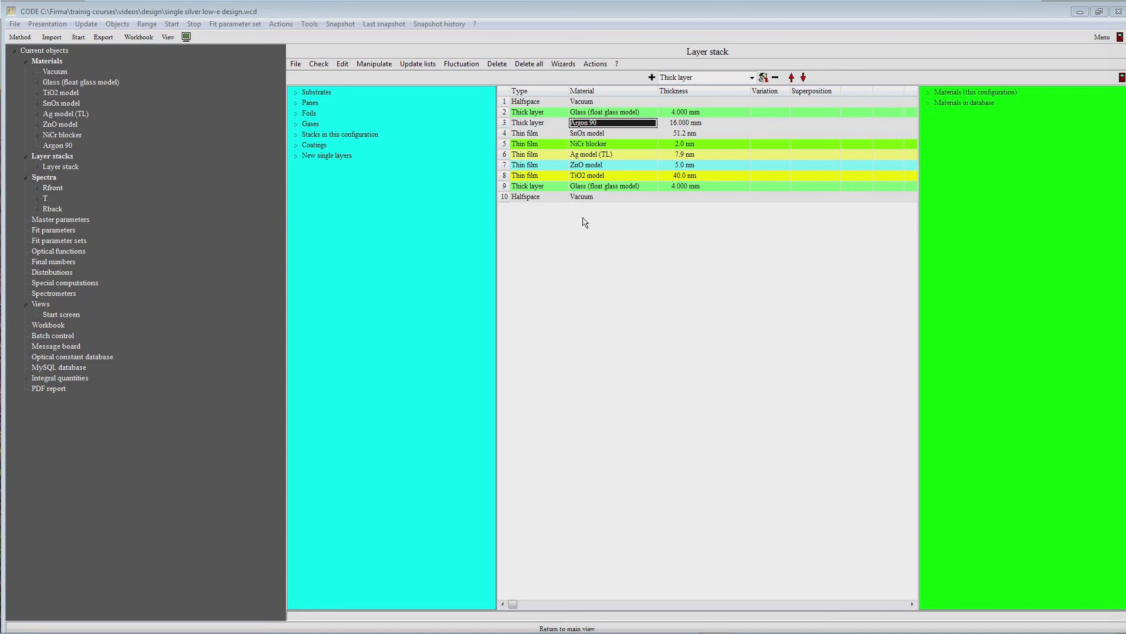
pyautogui.press('F7')
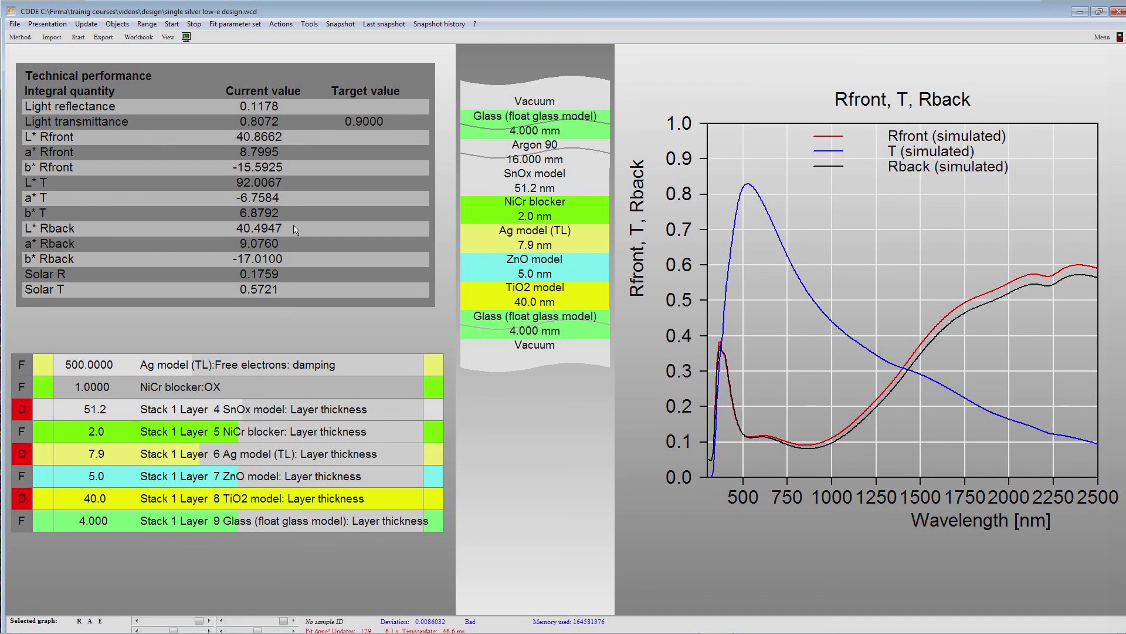
# Step: Add the thermal transmittance quantity U to the integral quantities list
pyautogui.press('F7')
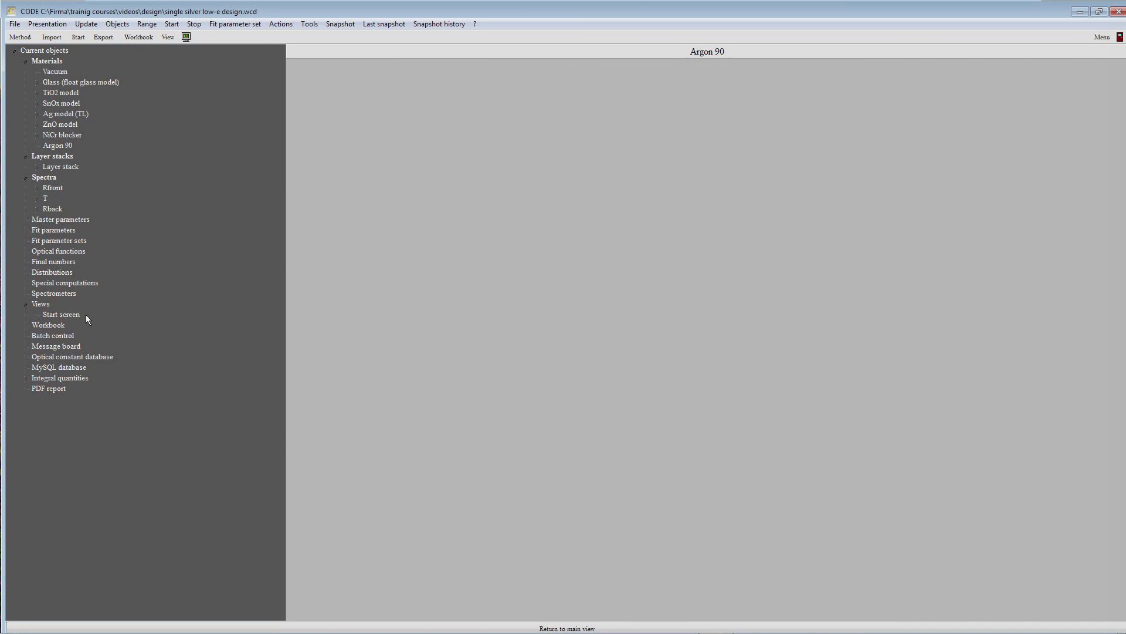
pyautogui.click(45, 380)
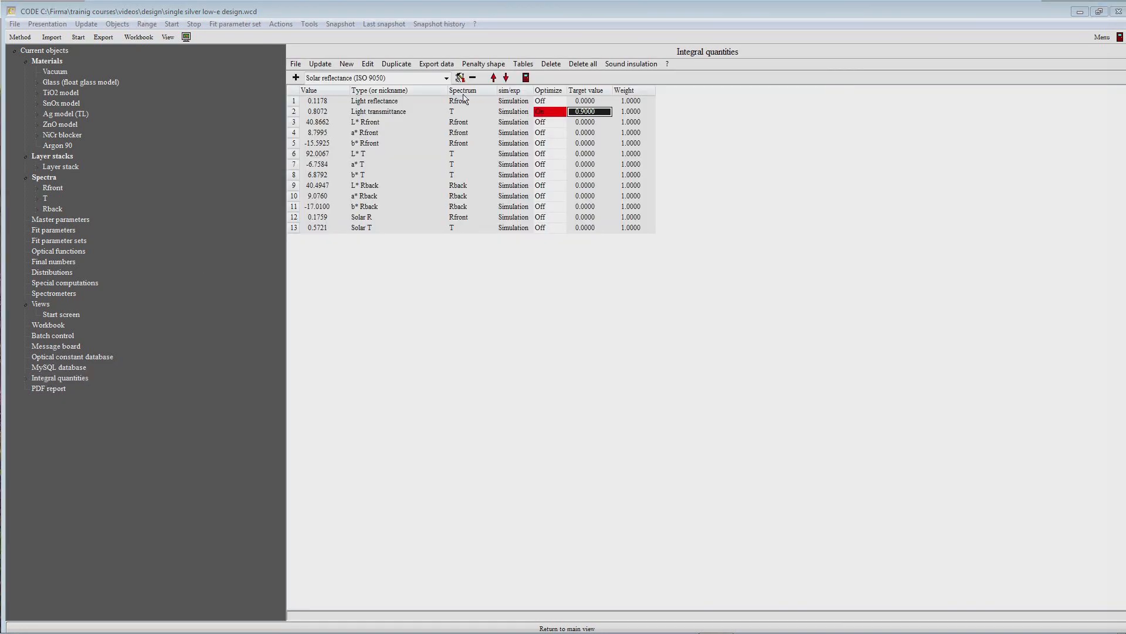
pyautogui.click(446, 80)
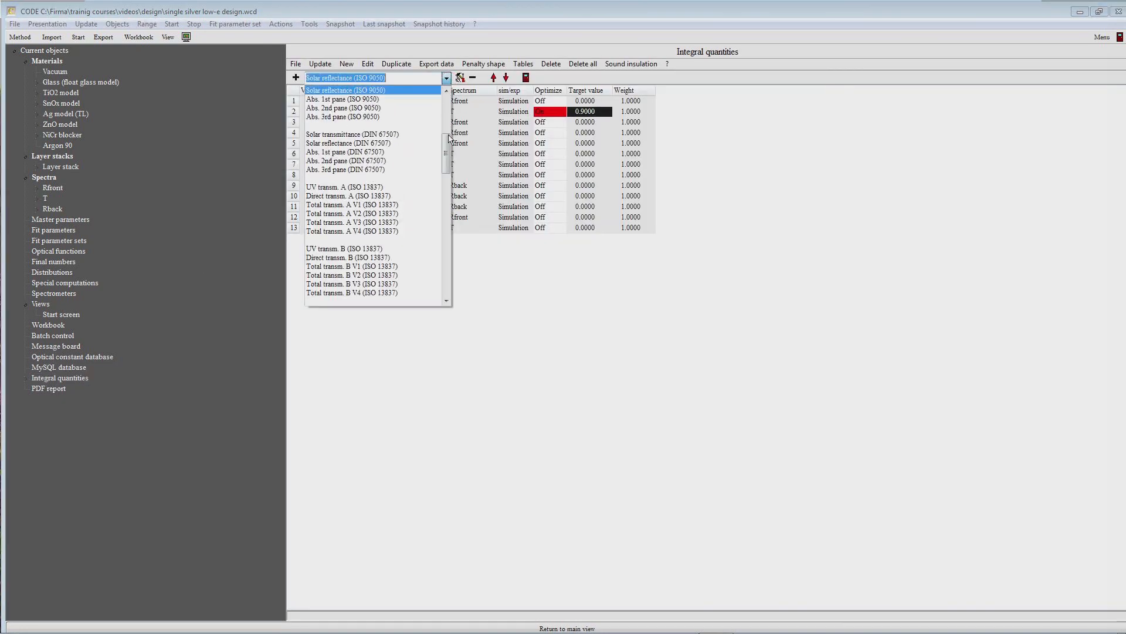
pyautogui.moveTo(449, 150); pyautogui.dragTo(462, 247)
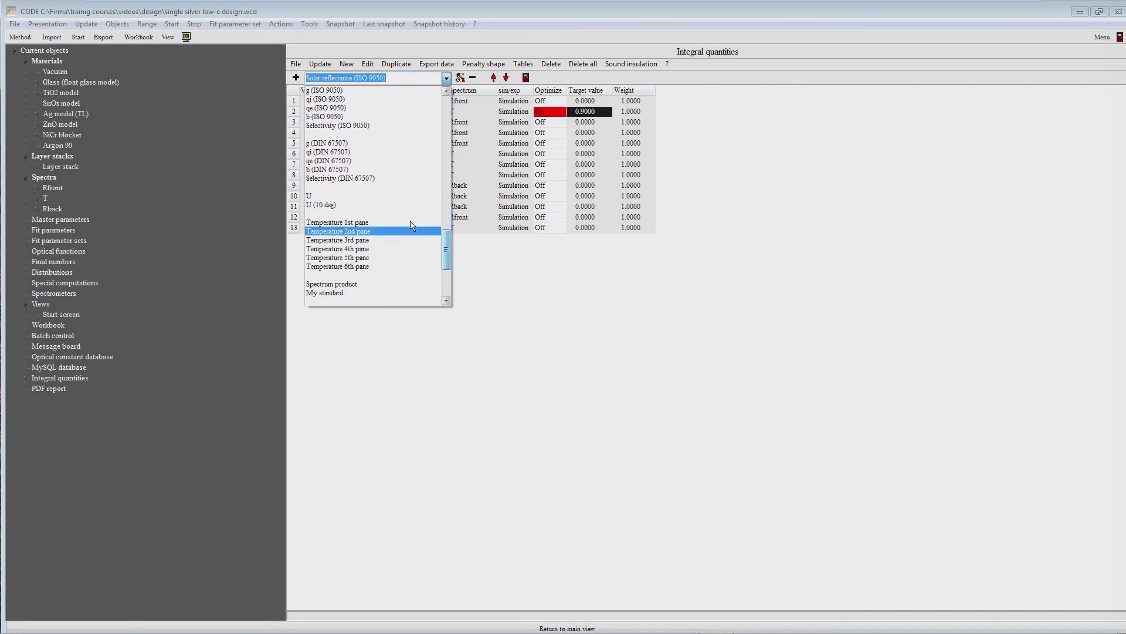
pyautogui.click(315, 197)
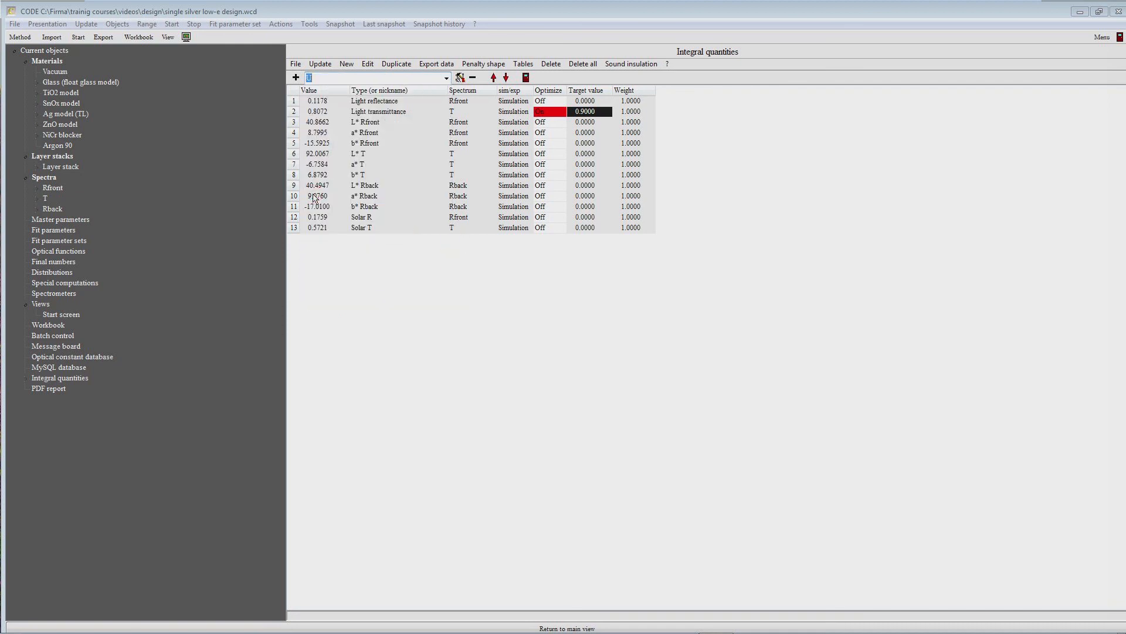
pyautogui.click(296, 77)
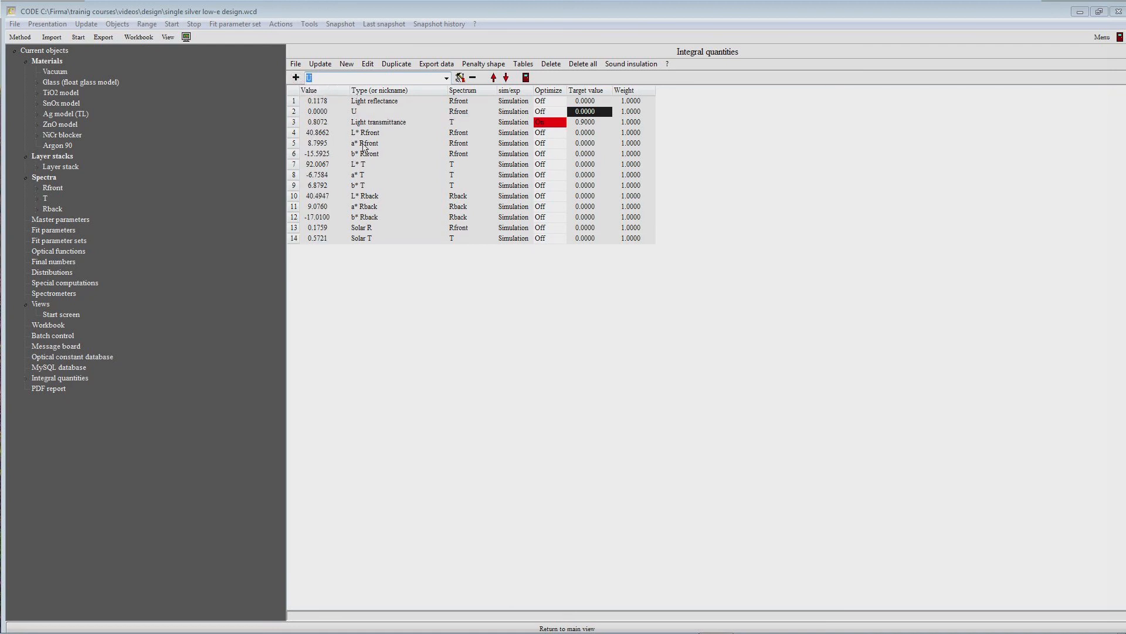
# Step: Move the U quantity down to the end of the integral quantities list, below Solar T
pyautogui.click(378, 111)
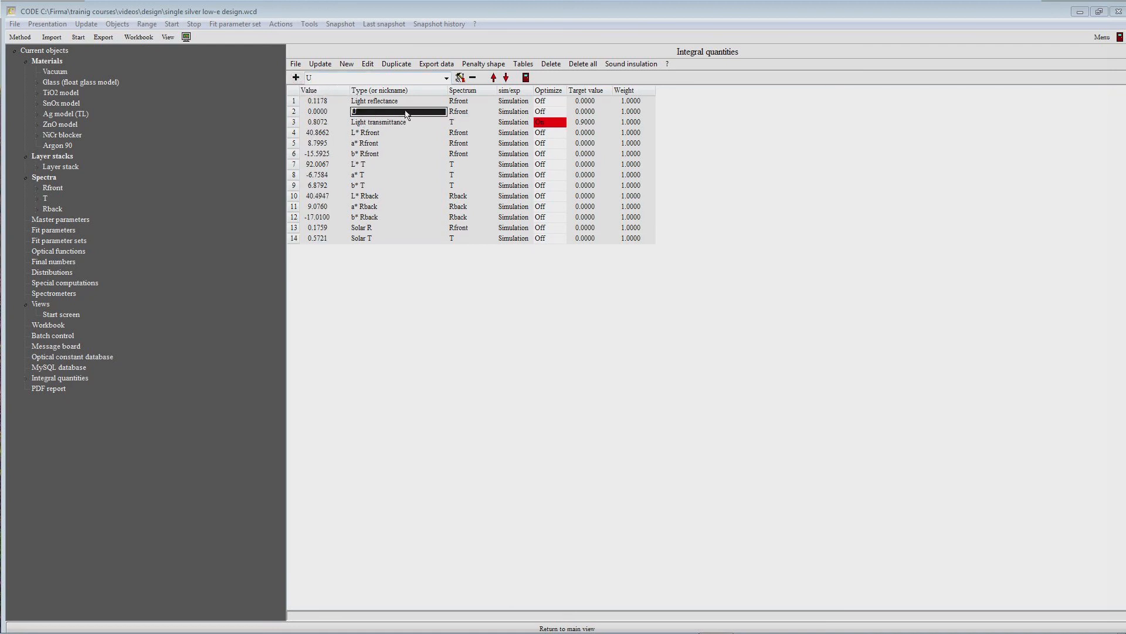
pyautogui.click(505, 81)
pyautogui.click(505, 80)
pyautogui.click(505, 80)
pyautogui.click(505, 80)
pyautogui.click(505, 81)
pyautogui.click(504, 80)
pyautogui.click(505, 81)
pyautogui.click(505, 81)
pyautogui.click(505, 80)
pyautogui.click(505, 80)
pyautogui.click(505, 81)
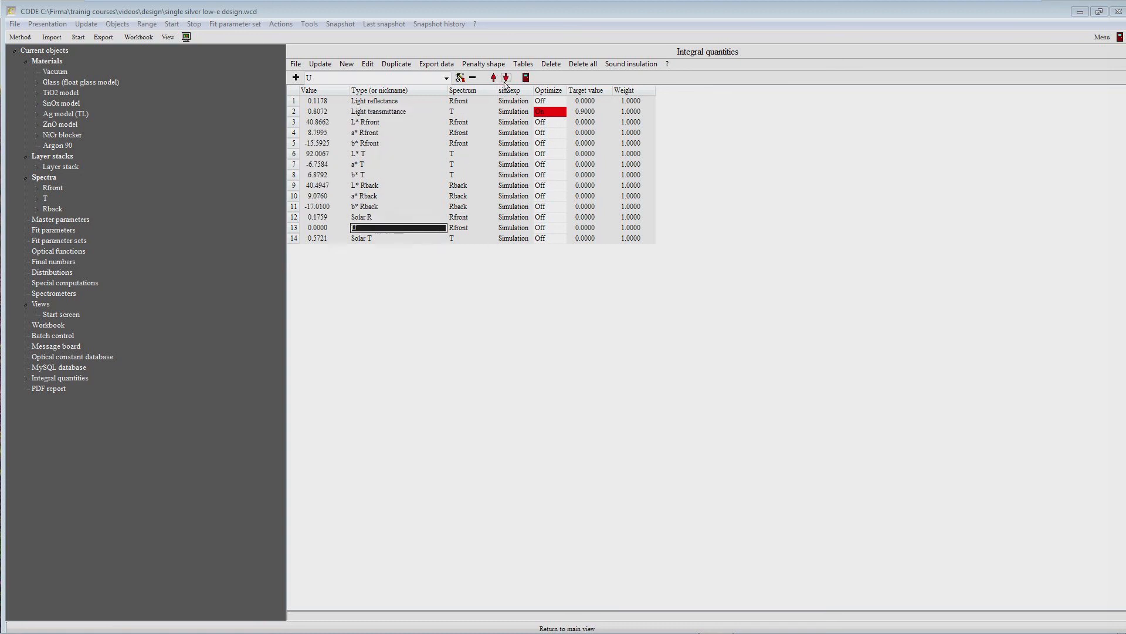
pyautogui.click(505, 80)
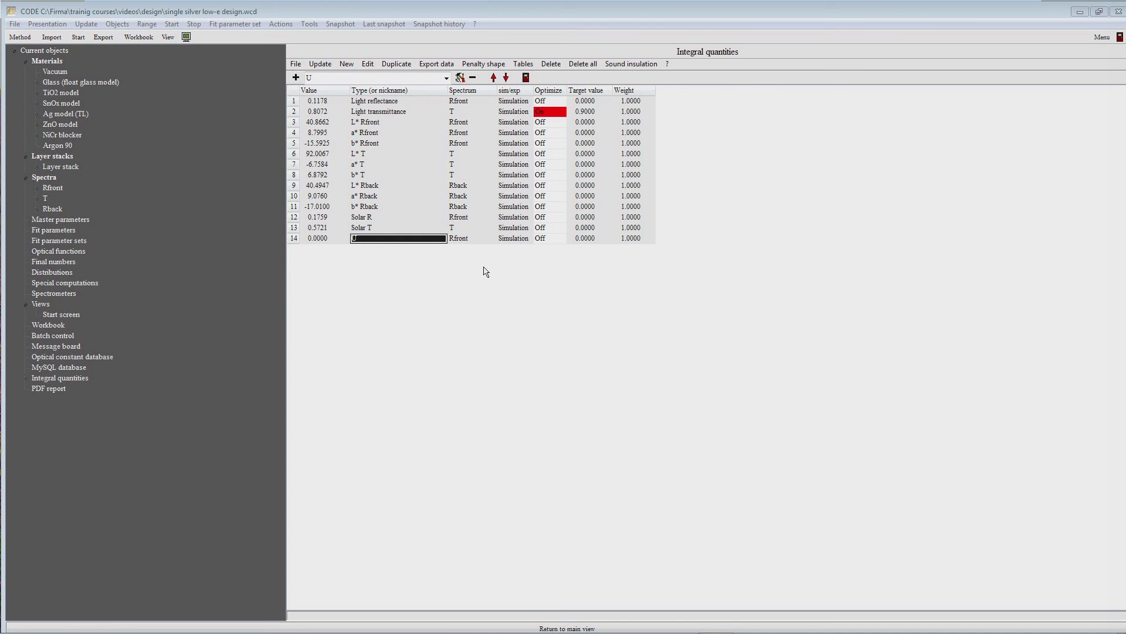
# Step: Update the integral quantities and check the parameters and surface emissivities used for U
pyautogui.click(321, 64)
pyautogui.click(370, 64)
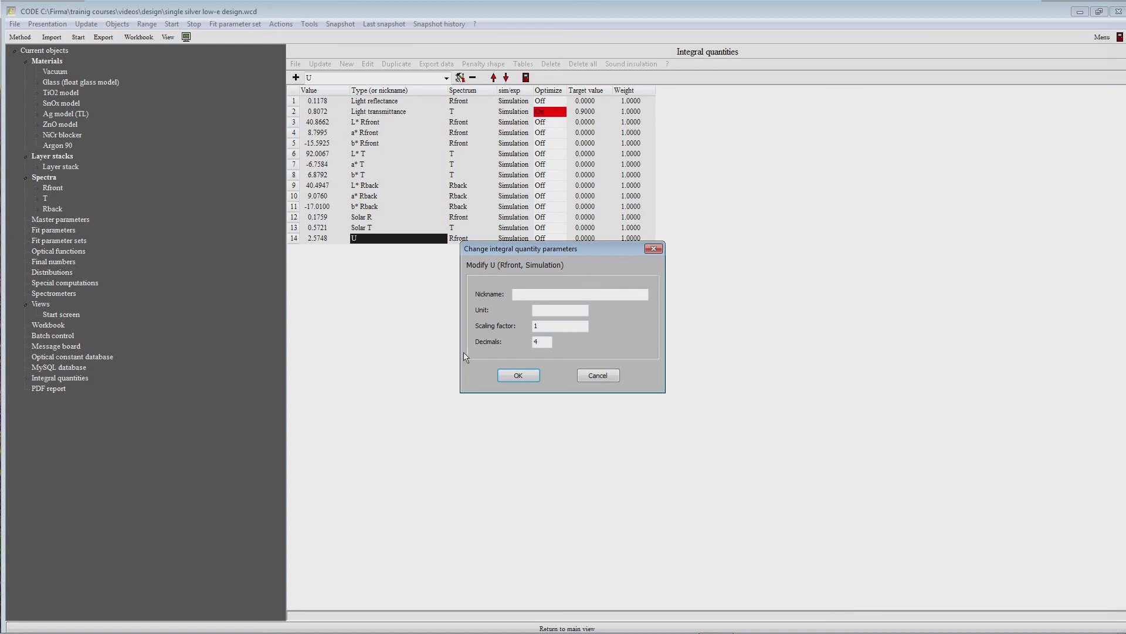
pyautogui.click(519, 376)
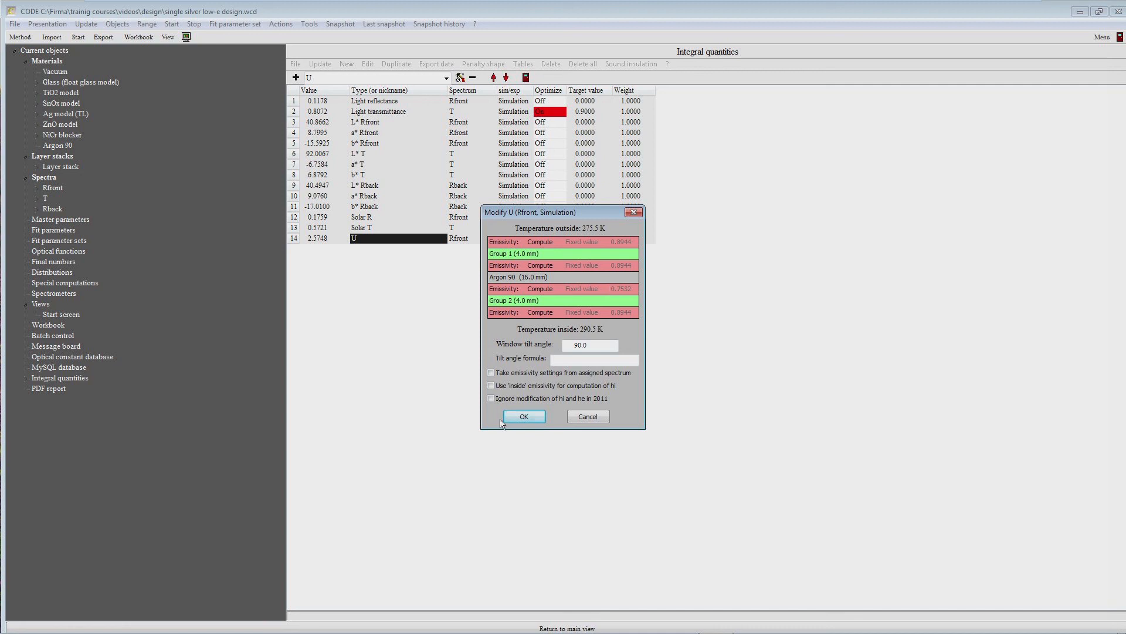
pyautogui.click(522, 419)
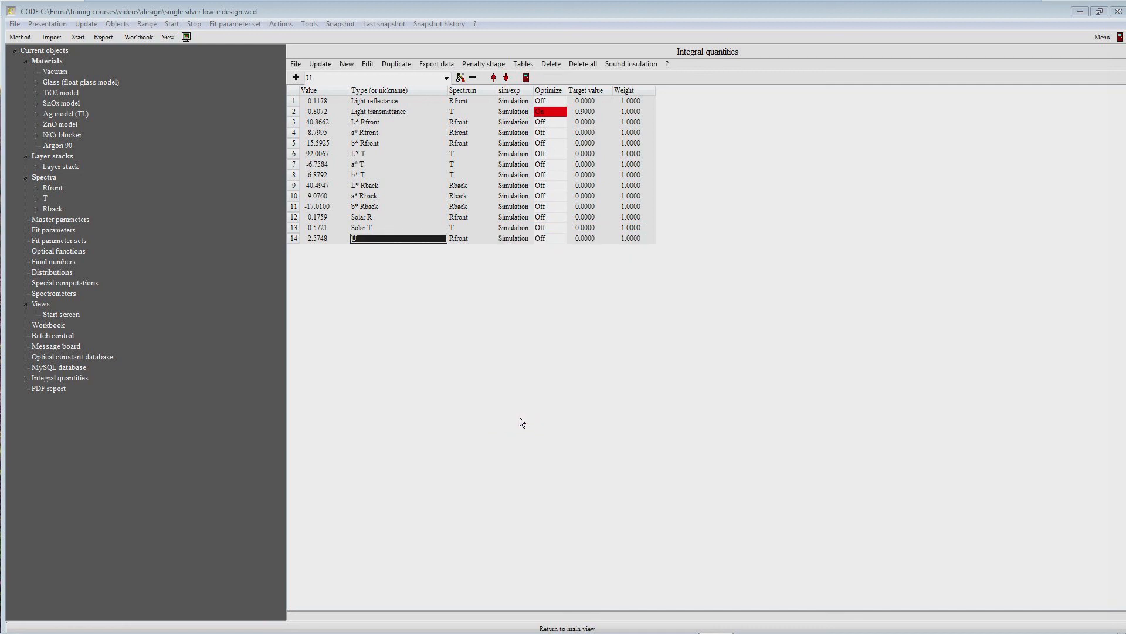
# Step: Extend the Ag model (TL) spectral range to a maximum of 50000 nm with 3000 points
pyautogui.click(74, 114)
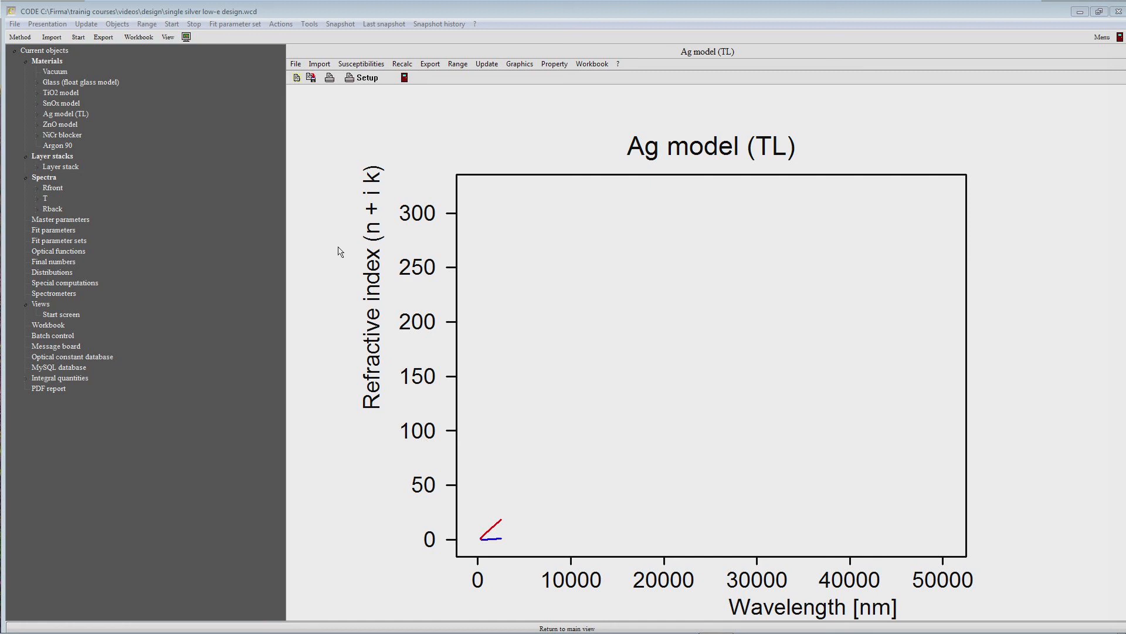
pyautogui.click(457, 64)
pyautogui.press('Tab')
pyautogui.write('5')
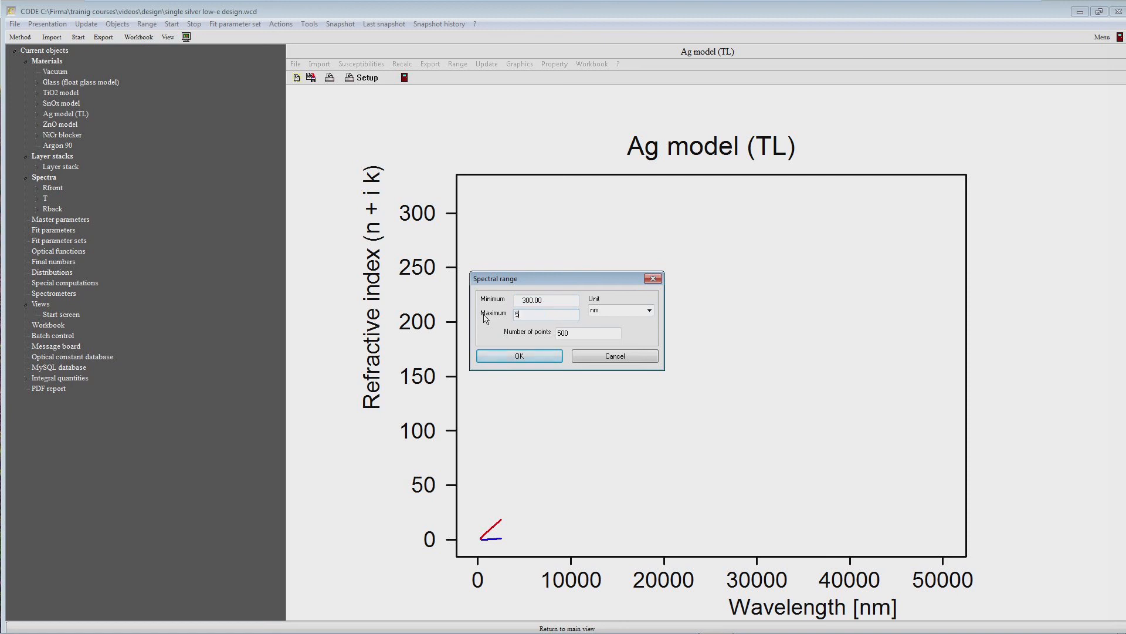
pyautogui.write('0000')
pyautogui.press('Tab')
pyautogui.press('Tab')
pyautogui.write('3000')
pyautogui.press('Return')
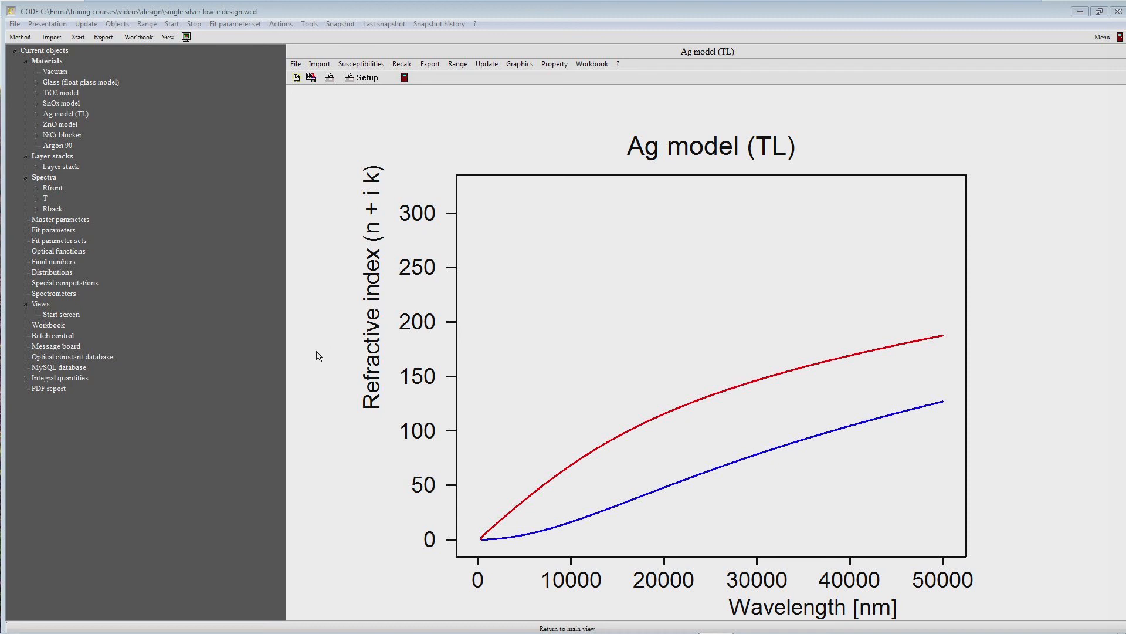
# Step: Recalculate the integral quantities with the extended silver data and review the coated surface's emissivity in the U settings
pyautogui.click(85, 377)
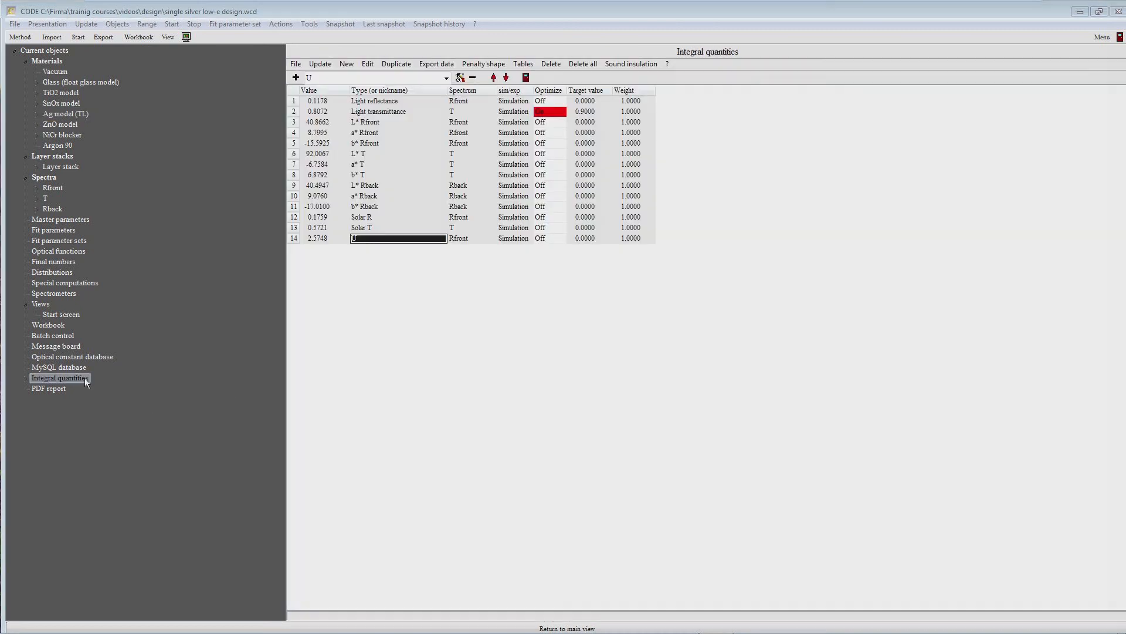
pyautogui.click(460, 239)
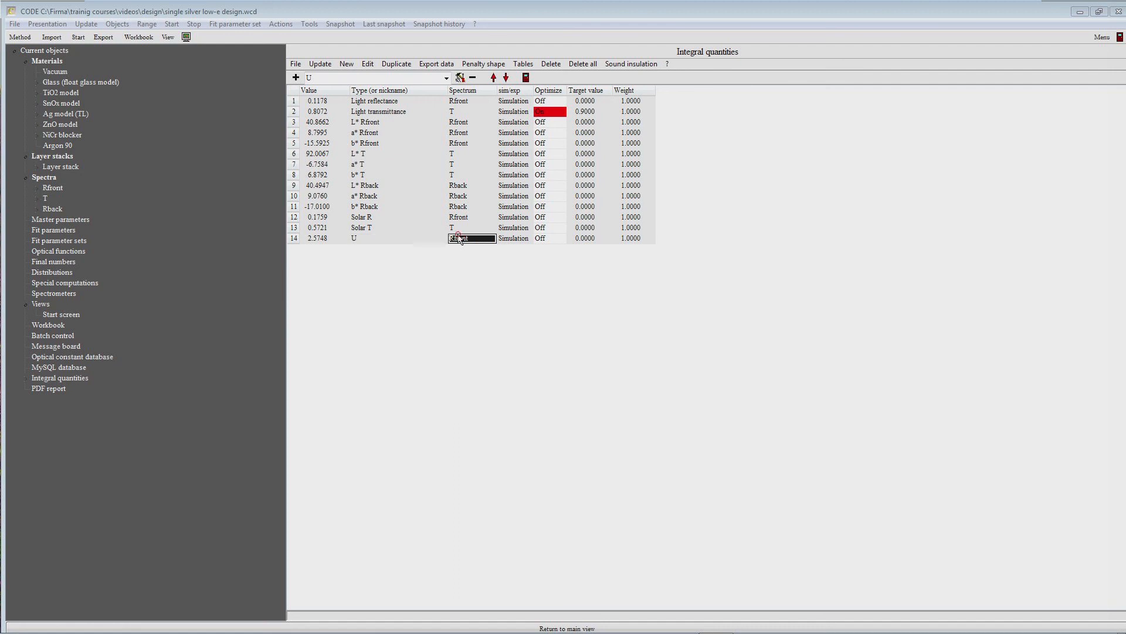
pyautogui.click(417, 239)
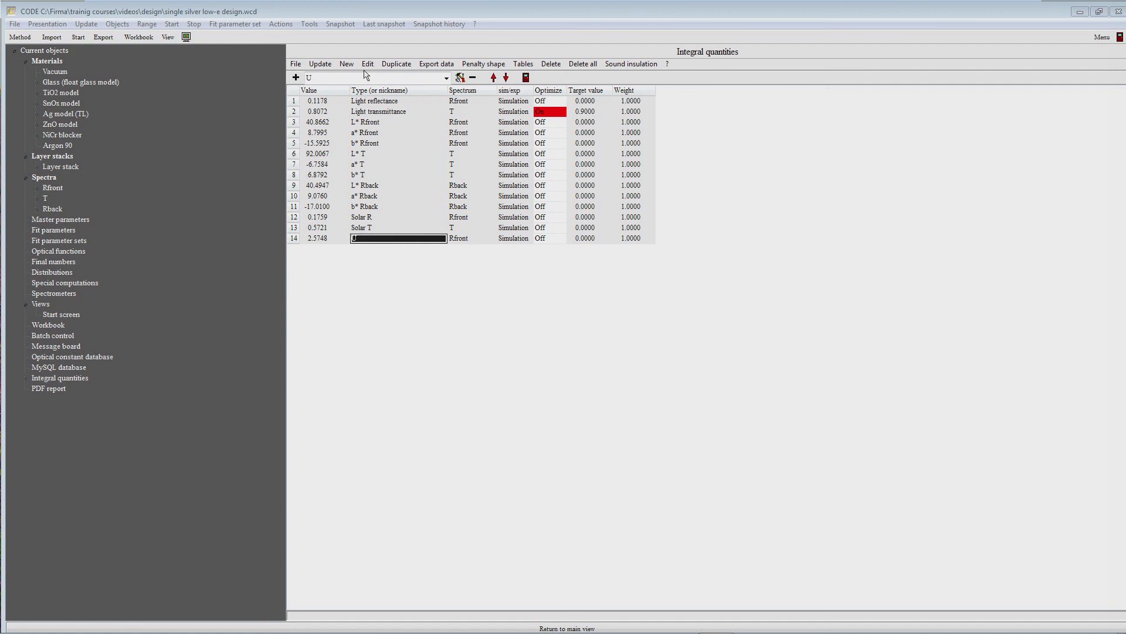
pyautogui.click(321, 64)
pyautogui.click(322, 240)
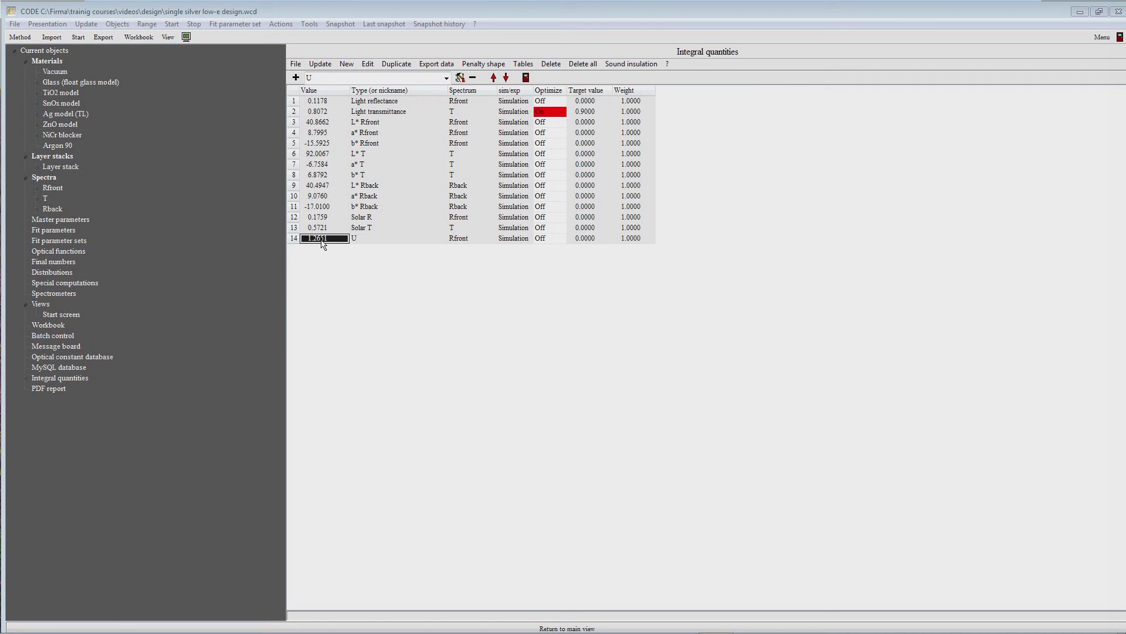
pyautogui.doubleClick(322, 239)
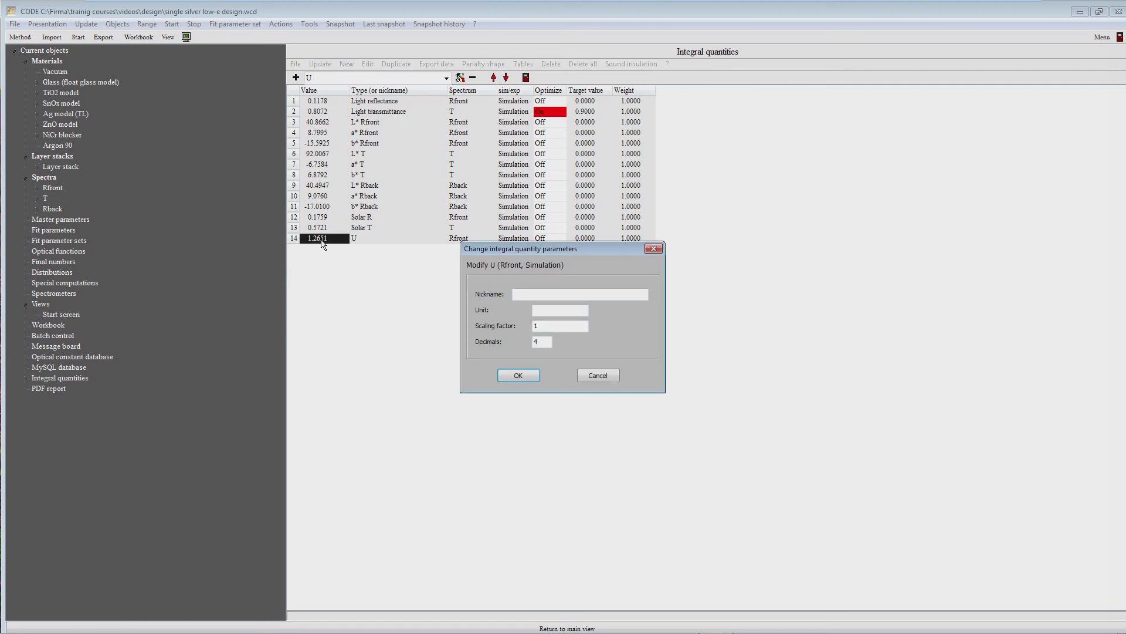
pyautogui.click(535, 374)
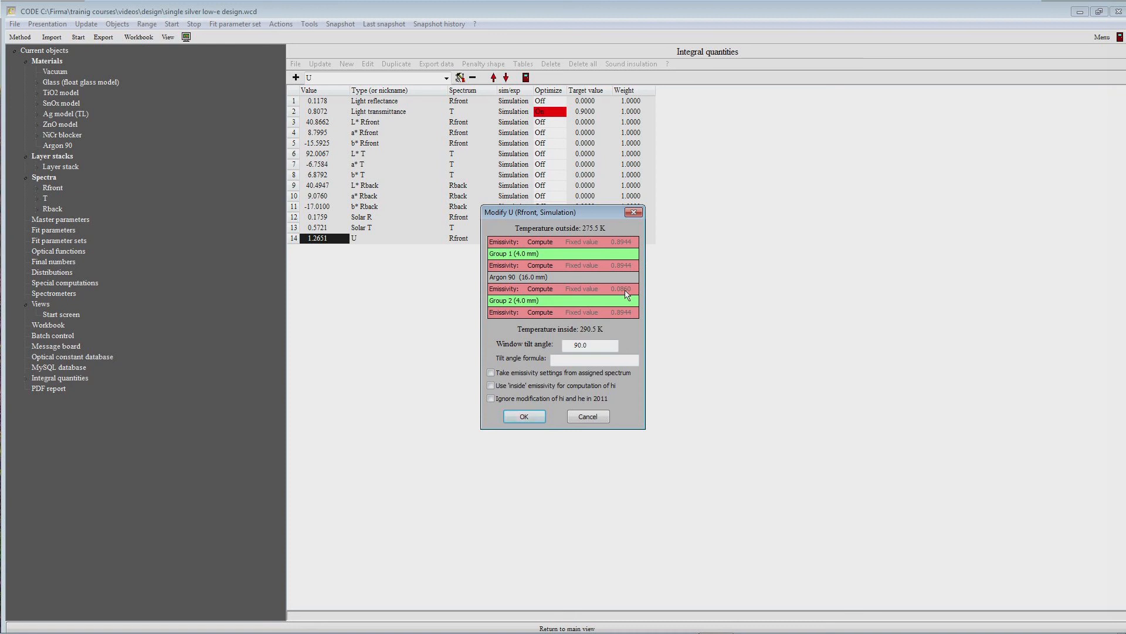
pyautogui.click(523, 416)
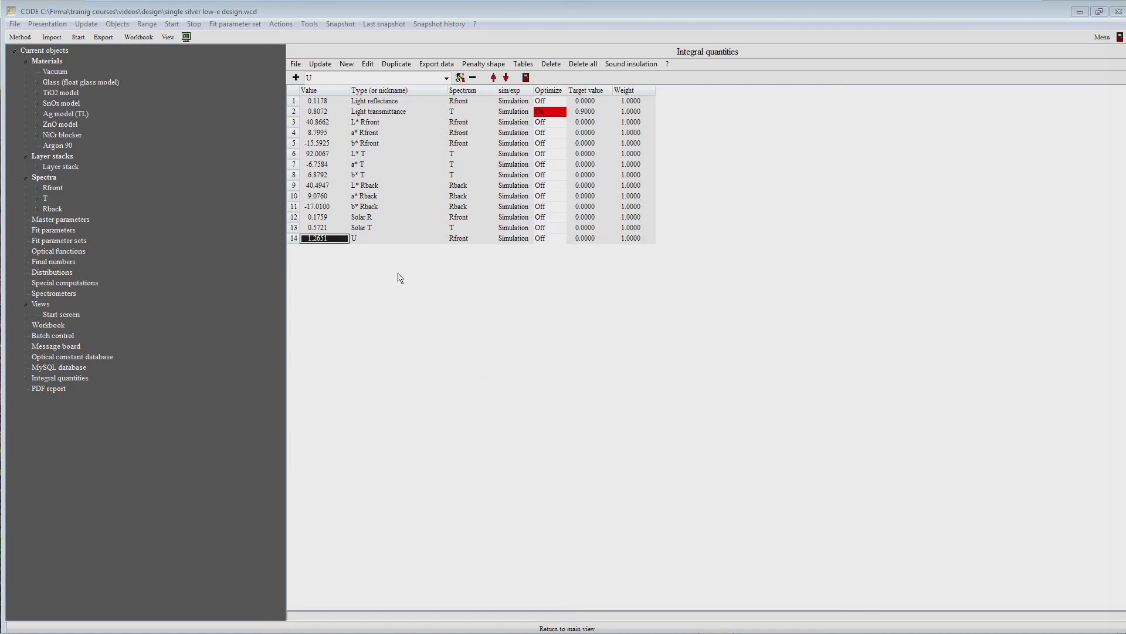
# Step: Set the target value of U to 1.1 and switch its optimization on
pyautogui.click(392, 237)
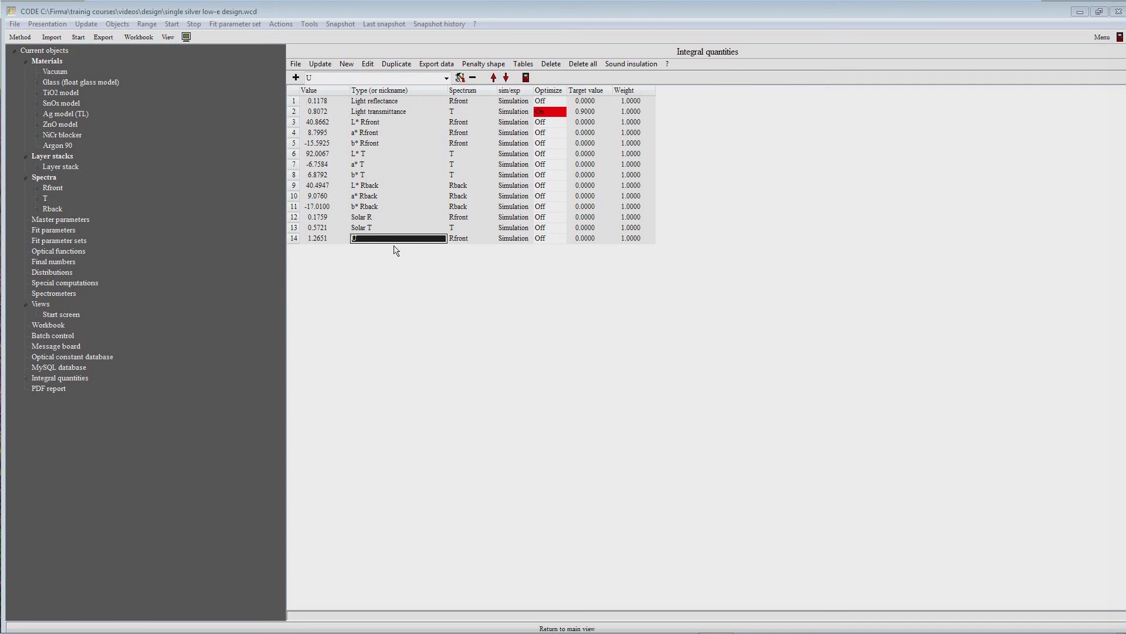
pyautogui.press('Tab')
pyautogui.press('Tab')
pyautogui.press('Tab')
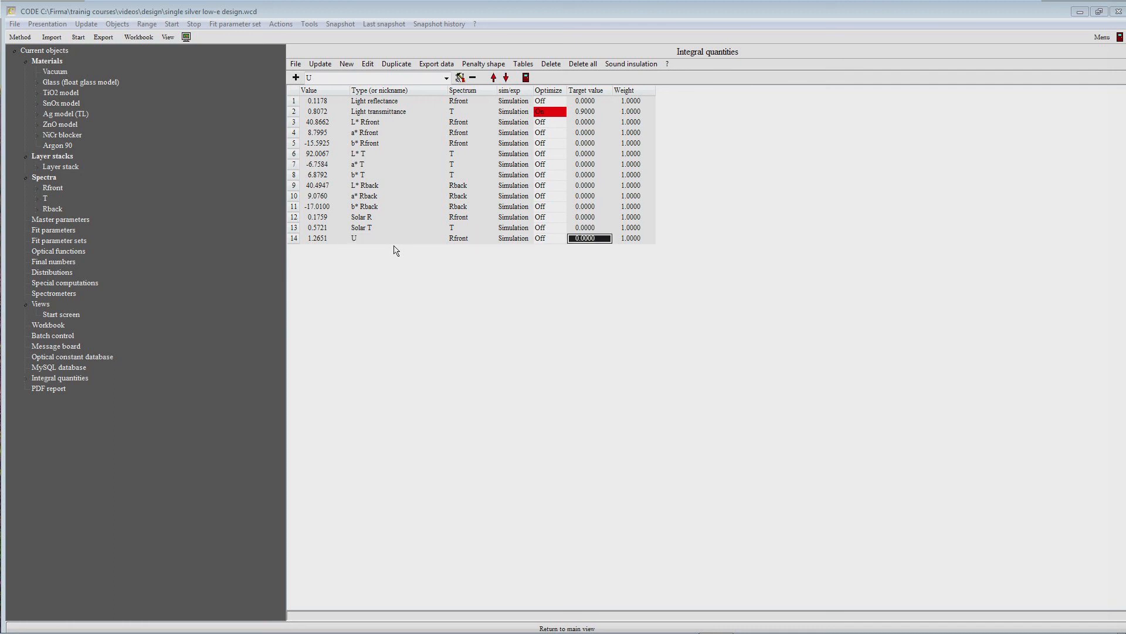
pyautogui.write('1.1')
pyautogui.press('Return')
pyautogui.press('Left')
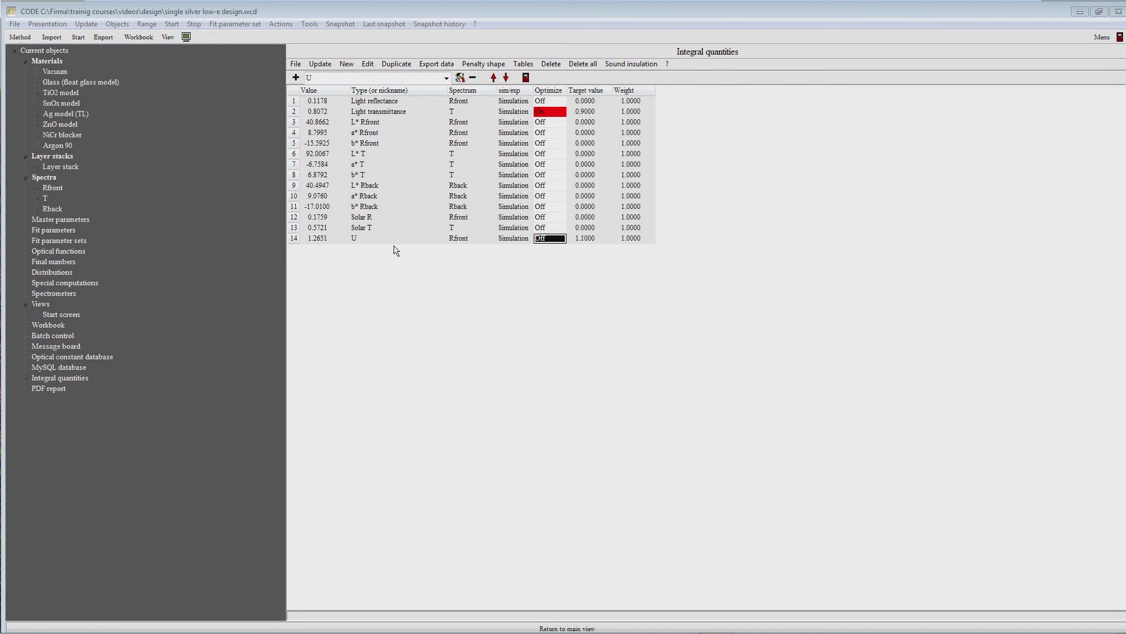
pyautogui.press('space')
pyautogui.press('Up')
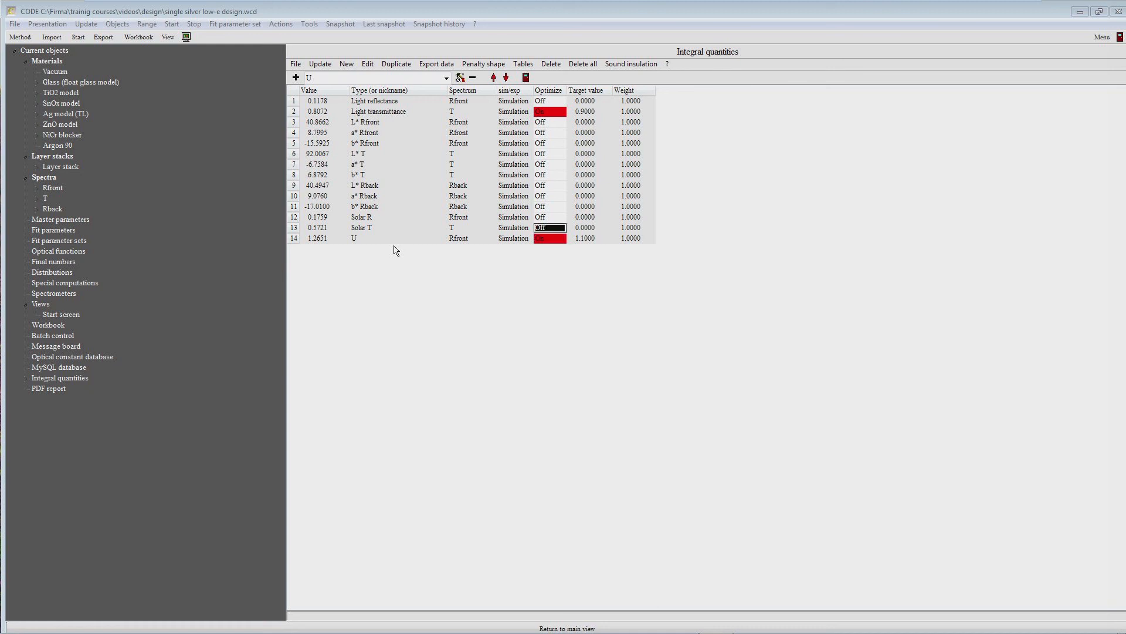
pyautogui.press('Down')
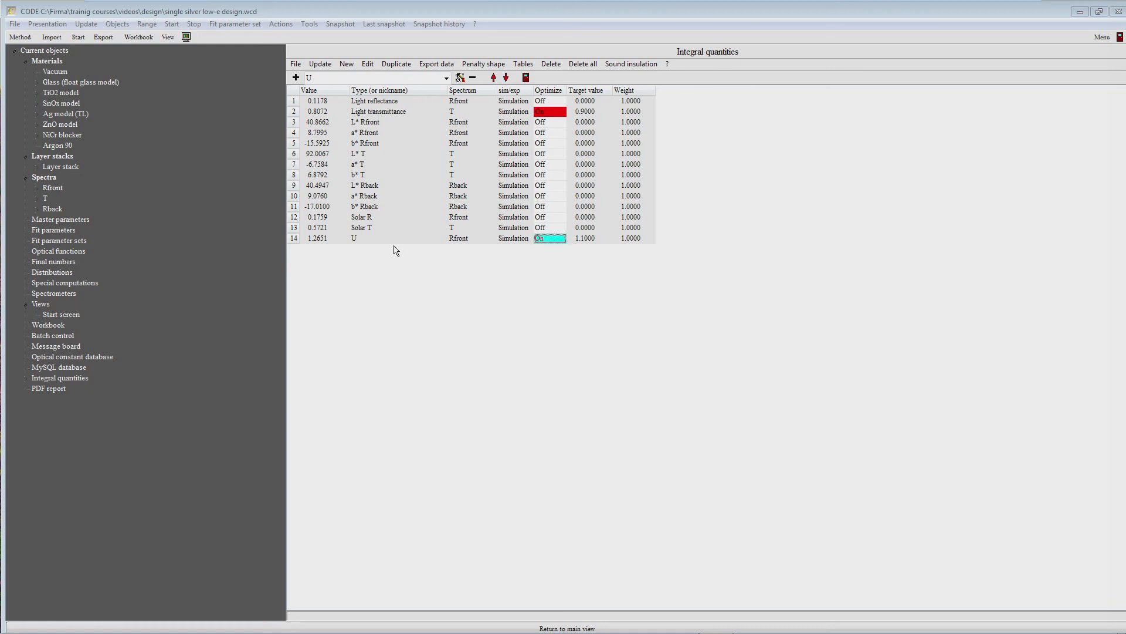
pyautogui.press('Left')
pyautogui.press('Left')
pyautogui.press('Left')
pyautogui.press('Left')
pyautogui.press('Right')
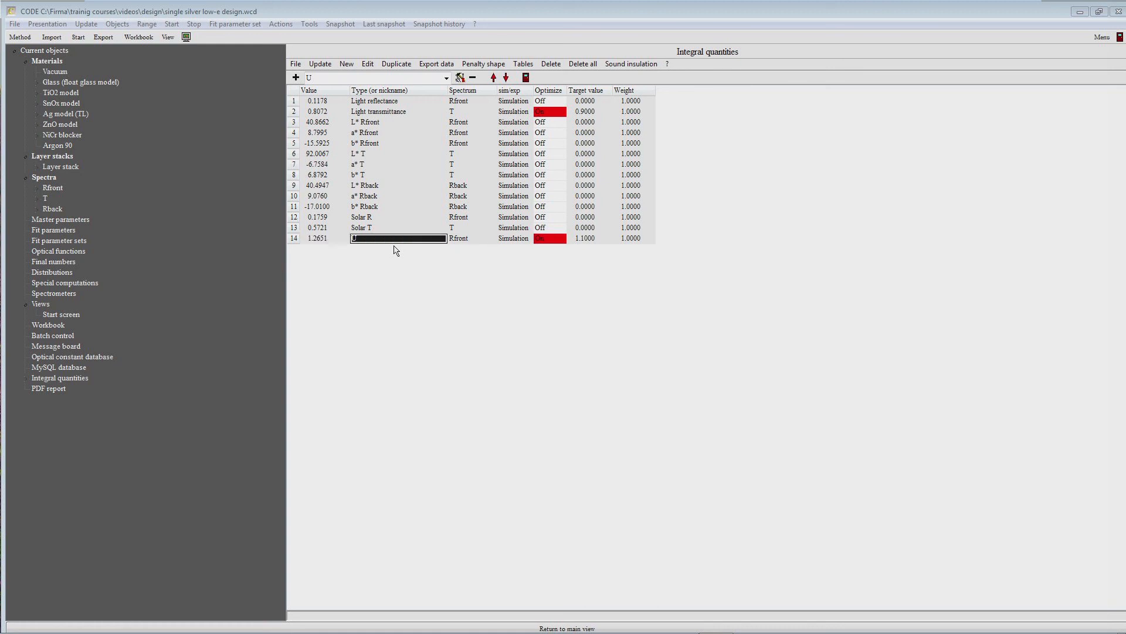
# Step: Set the target value of the light transmittance to 0.85 and return to the main view
pyautogui.press('Up')
pyautogui.press('Up')
pyautogui.press('Up')
pyautogui.press('Up')
pyautogui.press('Up')
pyautogui.press('Up')
pyautogui.press('Up')
pyautogui.press('Up')
pyautogui.press('Up')
pyautogui.press('Up')
pyautogui.press('Up')
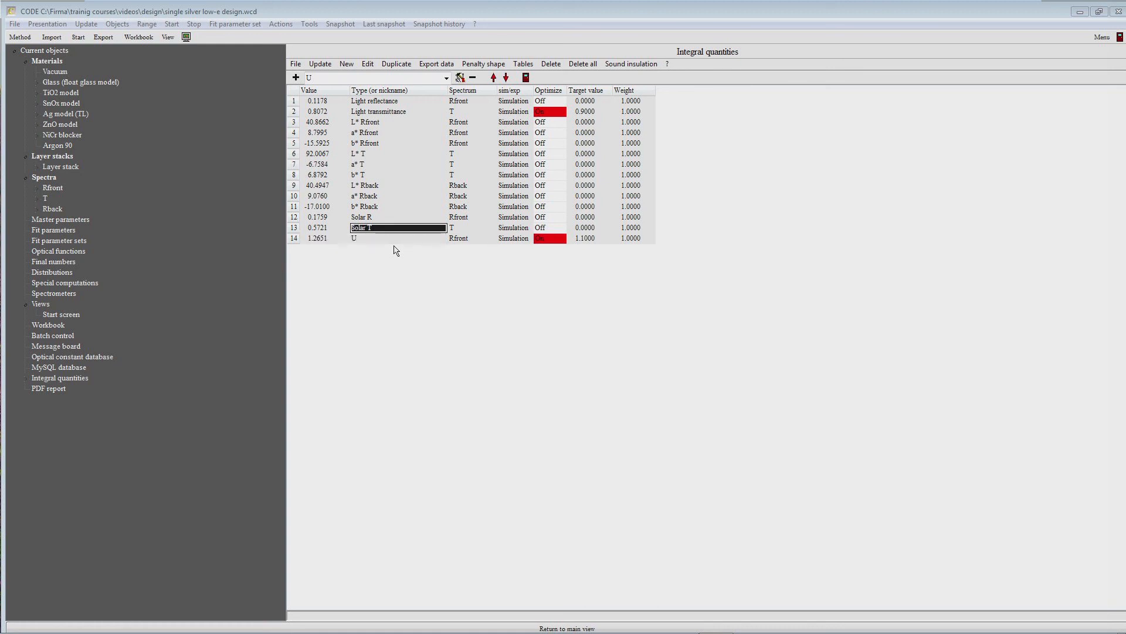
pyautogui.press('Up')
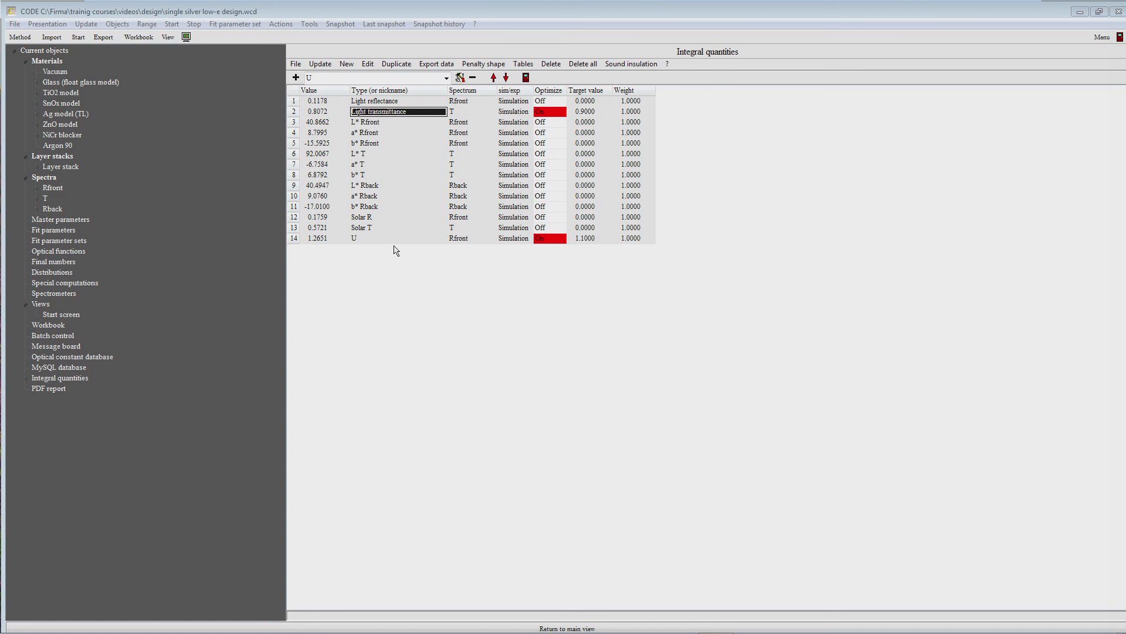
pyautogui.press('Right')
pyautogui.press('Right')
pyautogui.press('Right')
pyautogui.press('Right')
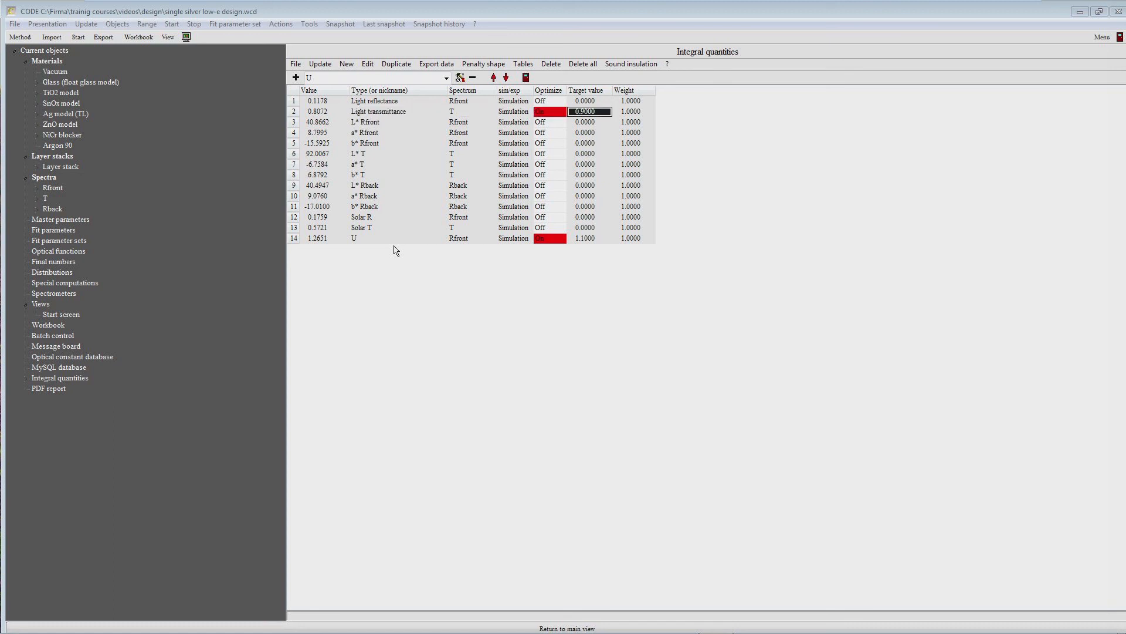
pyautogui.write('0.85')
pyautogui.press('Return')
pyautogui.press('F7')
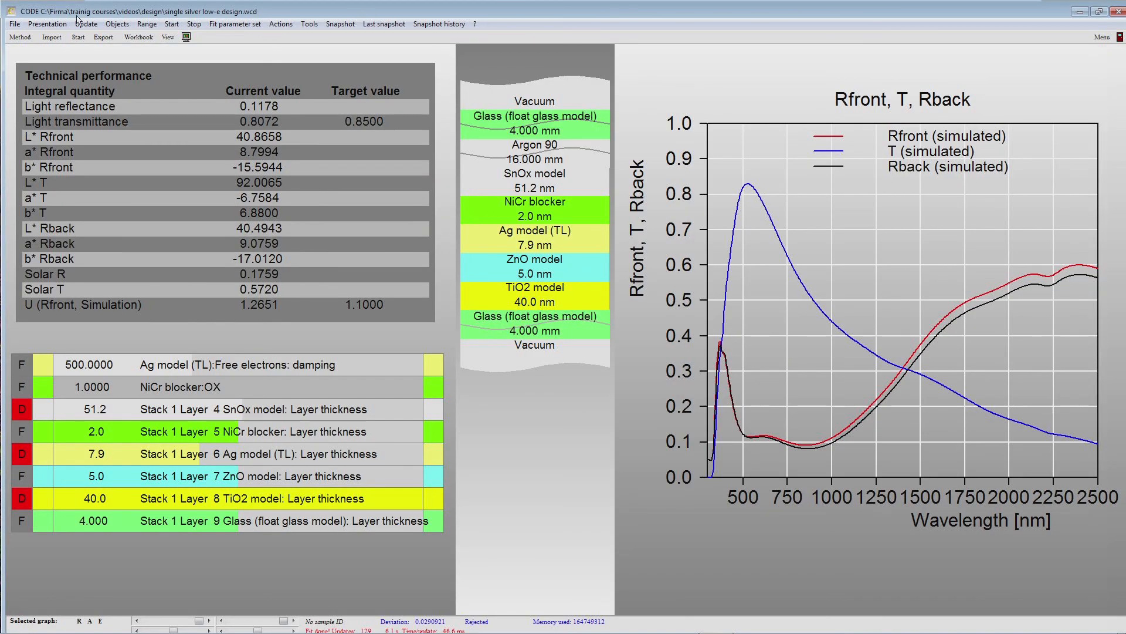
# Step: Optimize the layer thicknesses, reset the TiO2 layer thickness to 20 nm and run the optimization again
pyautogui.click(78, 40)
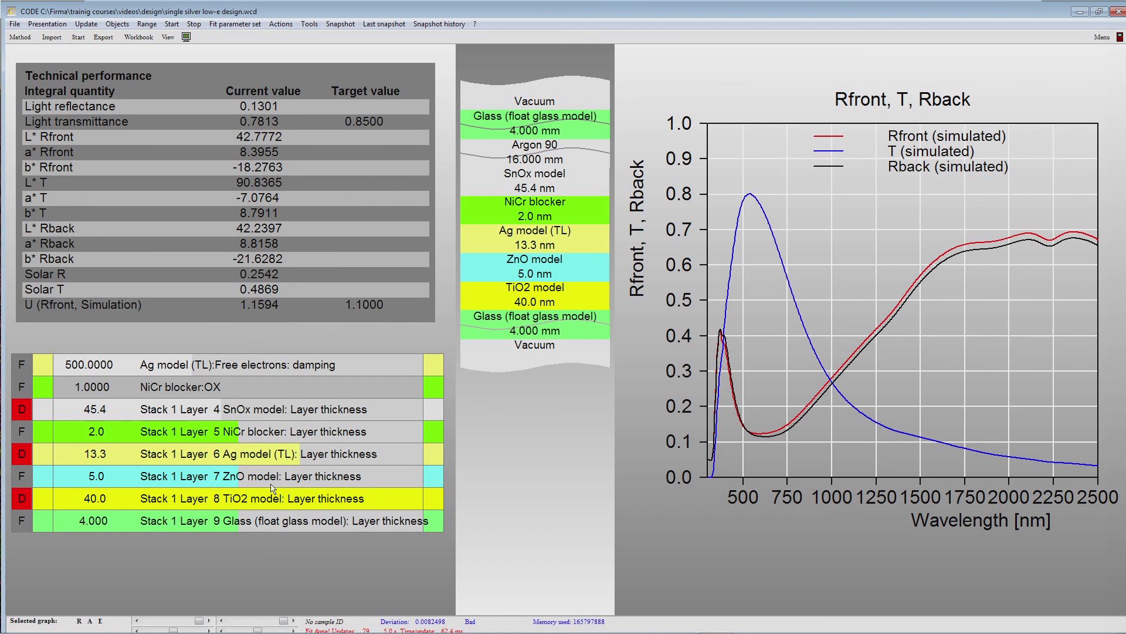
pyautogui.moveTo(272, 499); pyautogui.dragTo(240, 500)
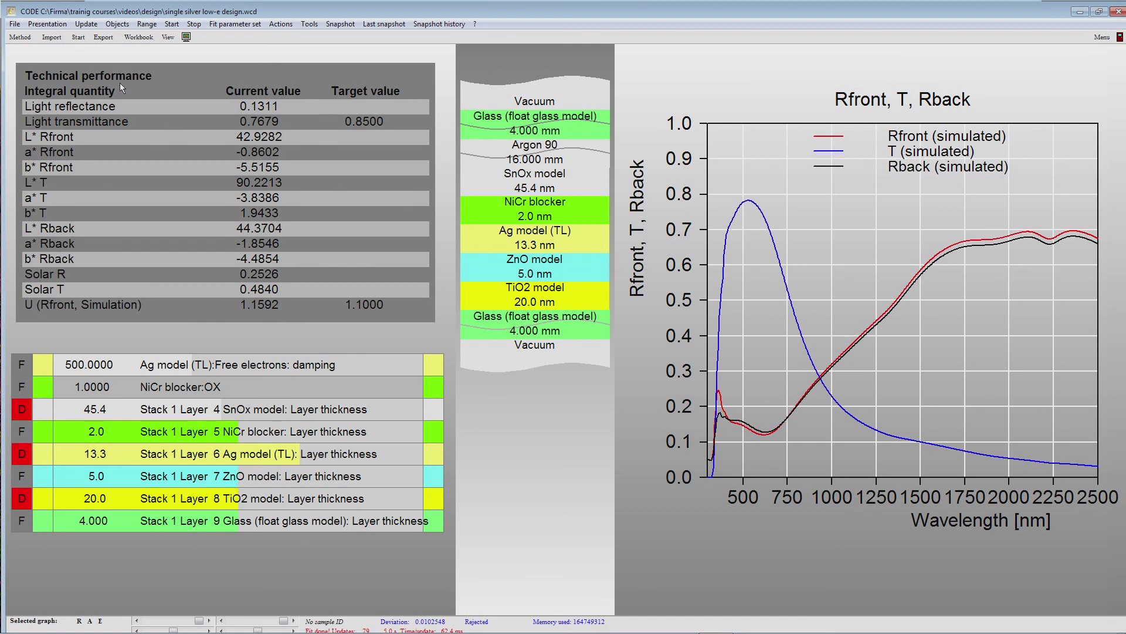
pyautogui.click(79, 37)
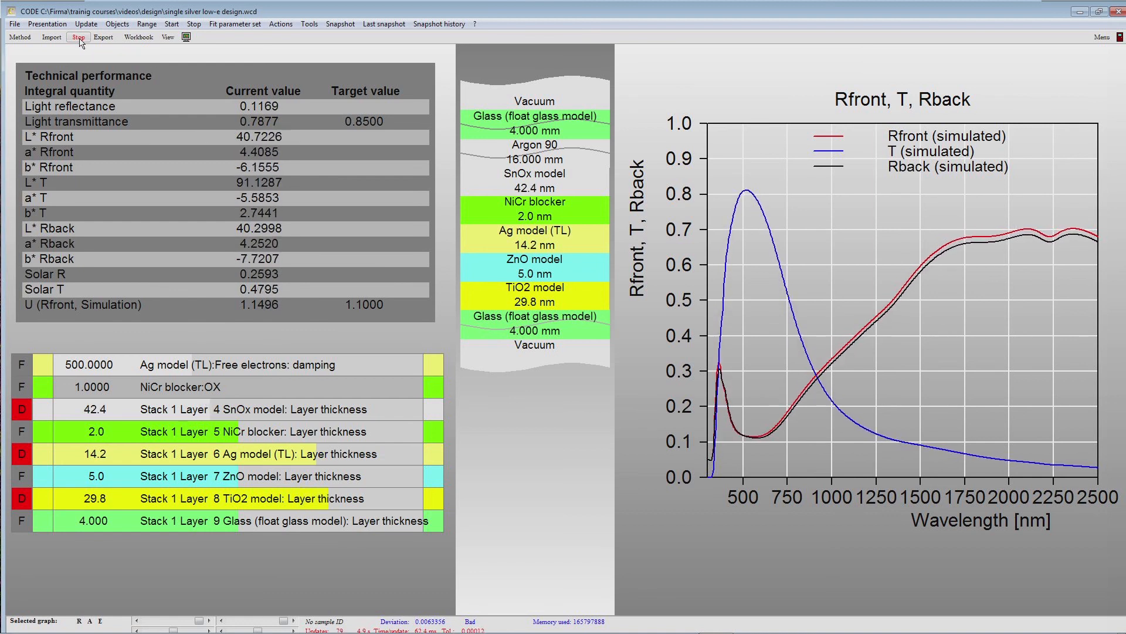
pyautogui.click(78, 37)
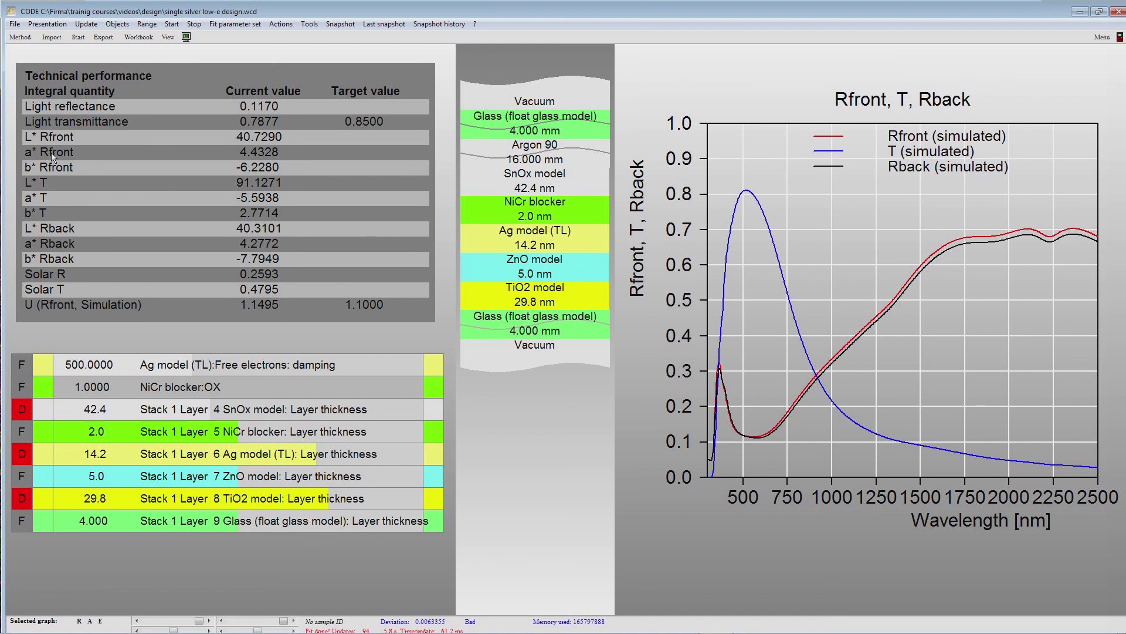
# Step: Set the target values of a* Rfront and b* Rfront to -1 in the integral quantities list
pyautogui.doubleClick(251, 156)
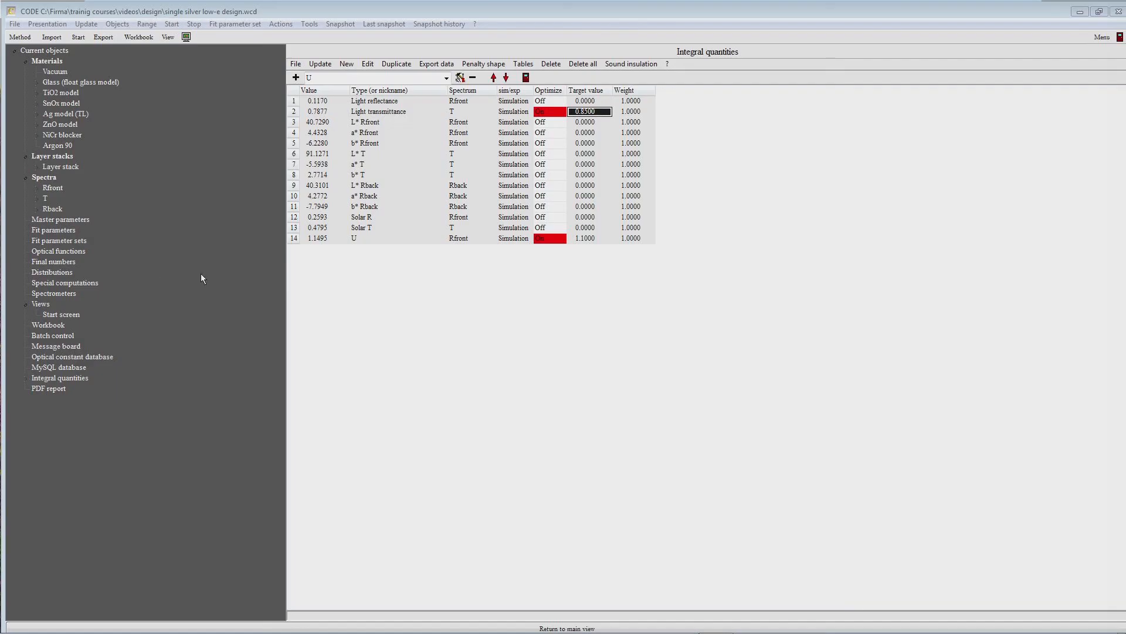
pyautogui.click(375, 133)
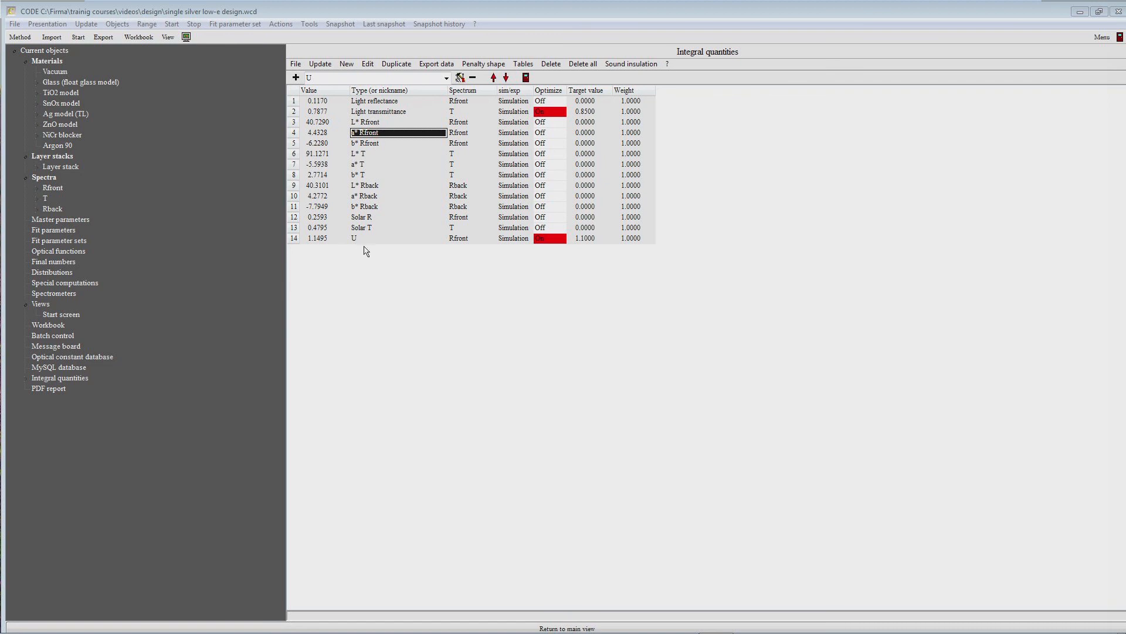
pyautogui.press('Down')
pyautogui.press('Up')
pyautogui.press('Right')
pyautogui.press('Right')
pyautogui.press('Right')
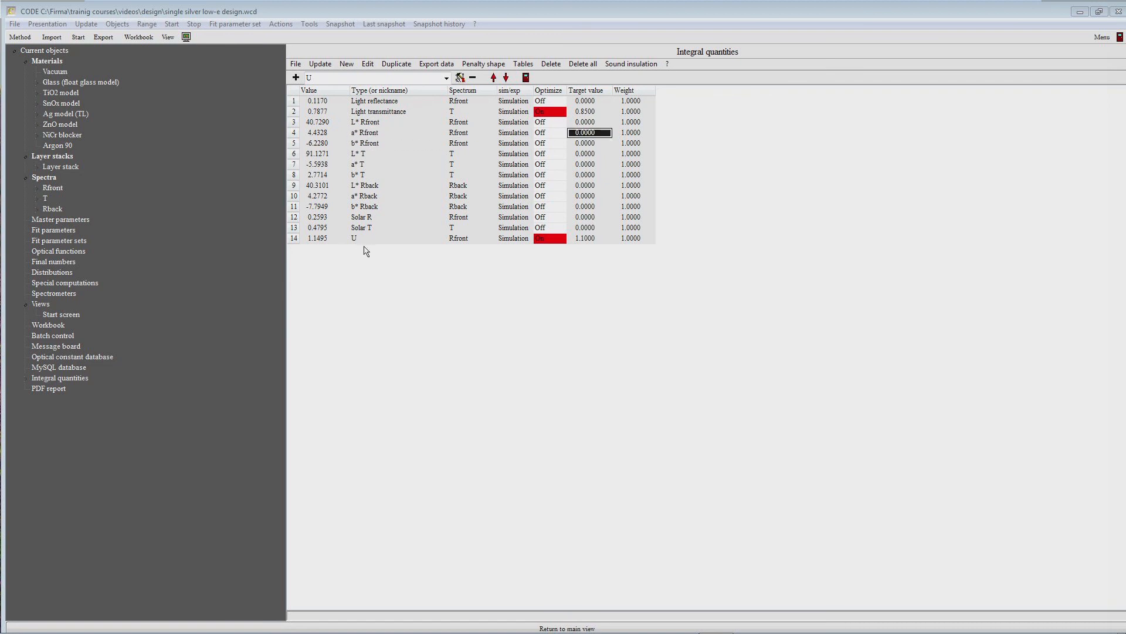
pyautogui.write('-1')
pyautogui.press('Return')
pyautogui.write('-1')
pyautogui.press('Up')
pyautogui.press('Down')
# Step: Switch on the optimization of a* Rfront and b* Rfront
pyautogui.press('Left')
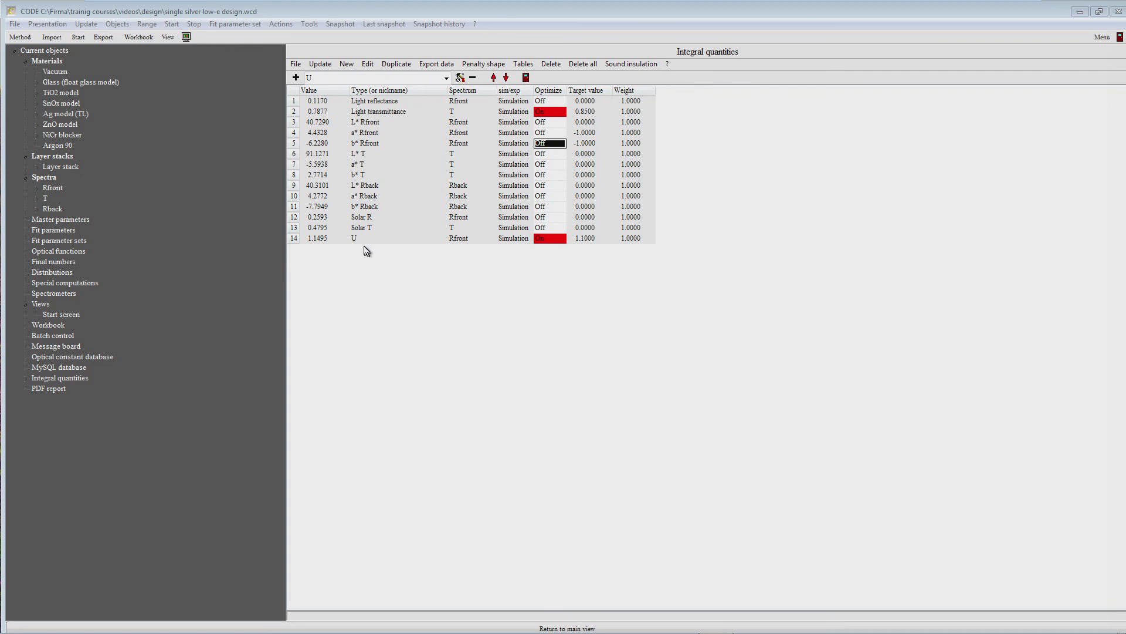
pyautogui.press('Up')
pyautogui.press('F4')
pyautogui.press('Down')
pyautogui.press('F4')
# Step: Set the weights of a* Rfront and b* Rfront to 0.01
pyautogui.press('Up')
pyautogui.press('Down')
pyautogui.press('Down')
pyautogui.press('Right')
pyautogui.press('Right')
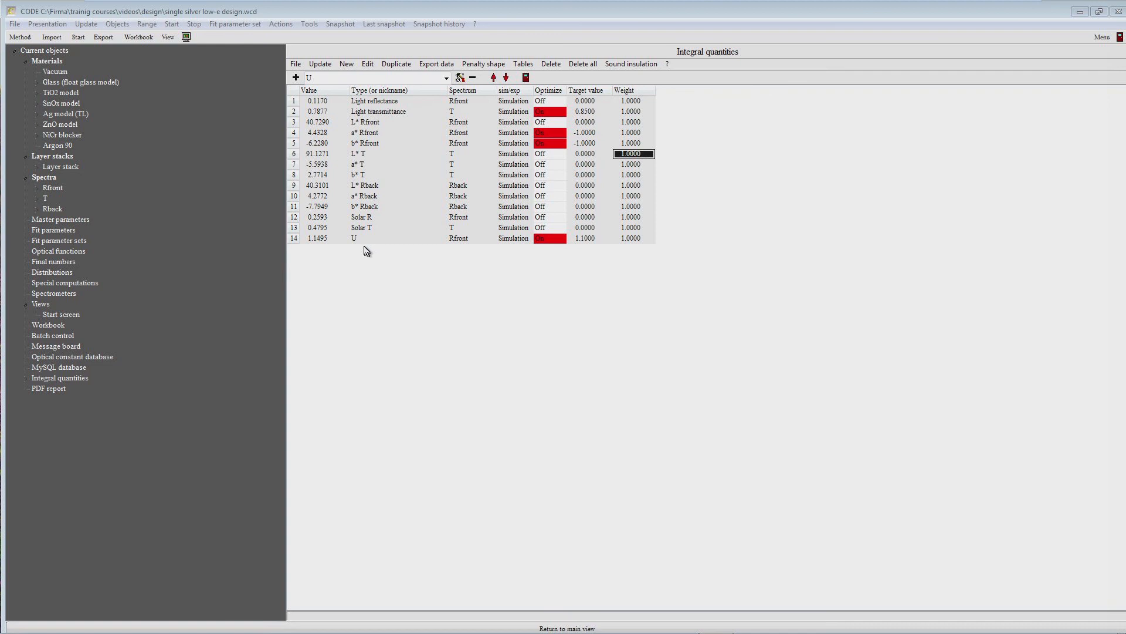
pyautogui.press('Up')
pyautogui.press('Up')
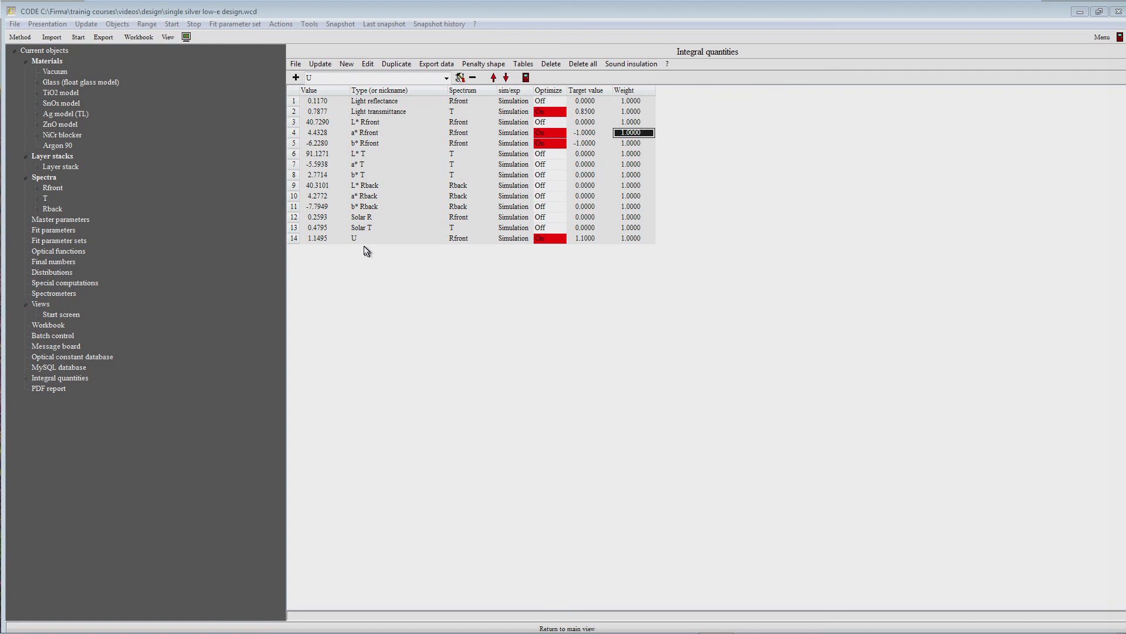
pyautogui.write('0.01')
pyautogui.press('Return')
pyautogui.write('0.01')
pyautogui.press('Return')
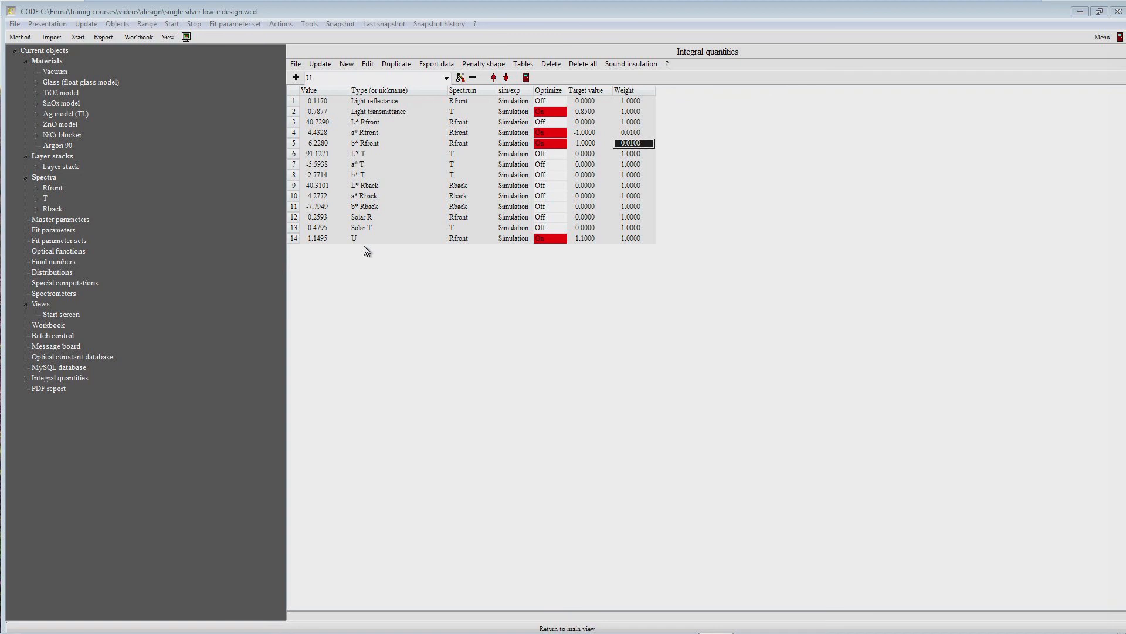
# Step: Optimize the layer thicknesses with the front reflectance color targets included and save the configuration
pyautogui.press('F7')
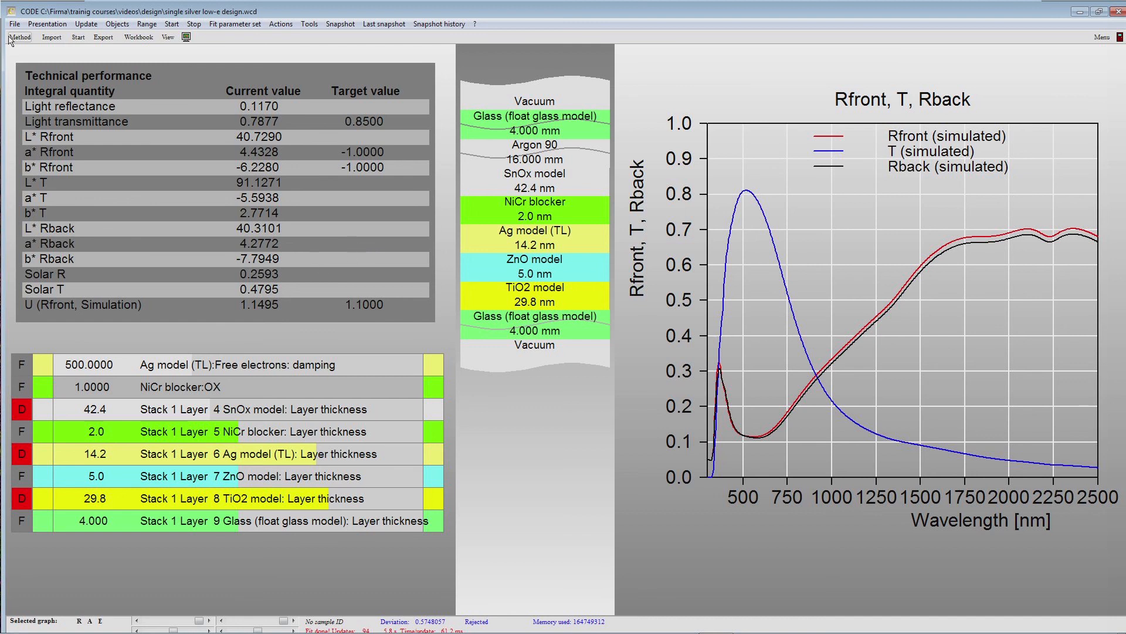
pyautogui.click(78, 37)
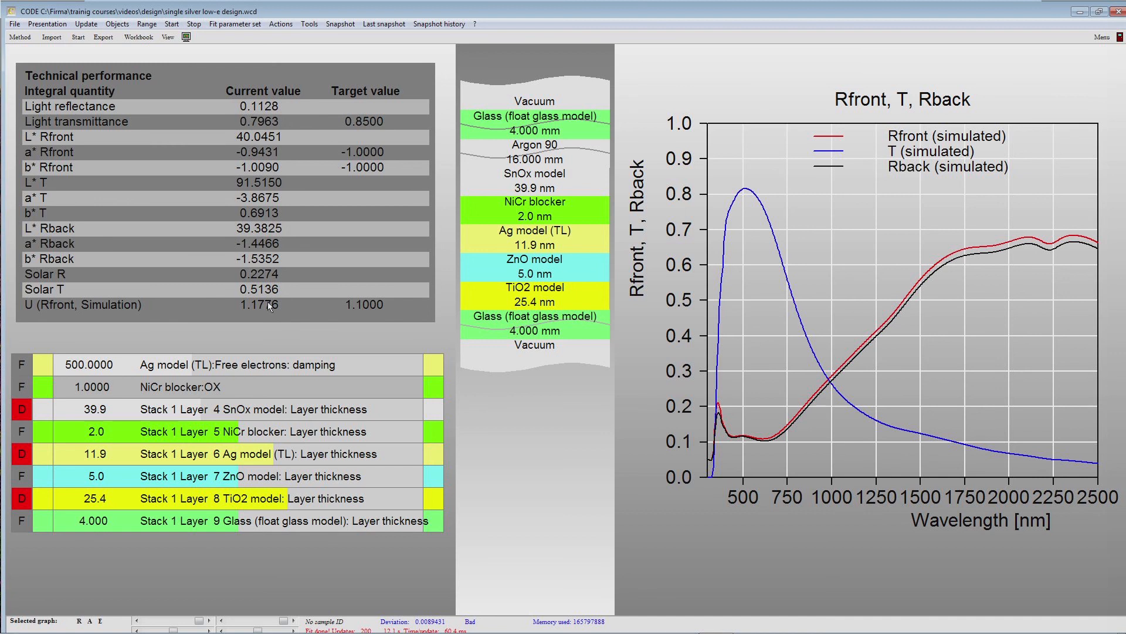
pyautogui.click(15, 24)
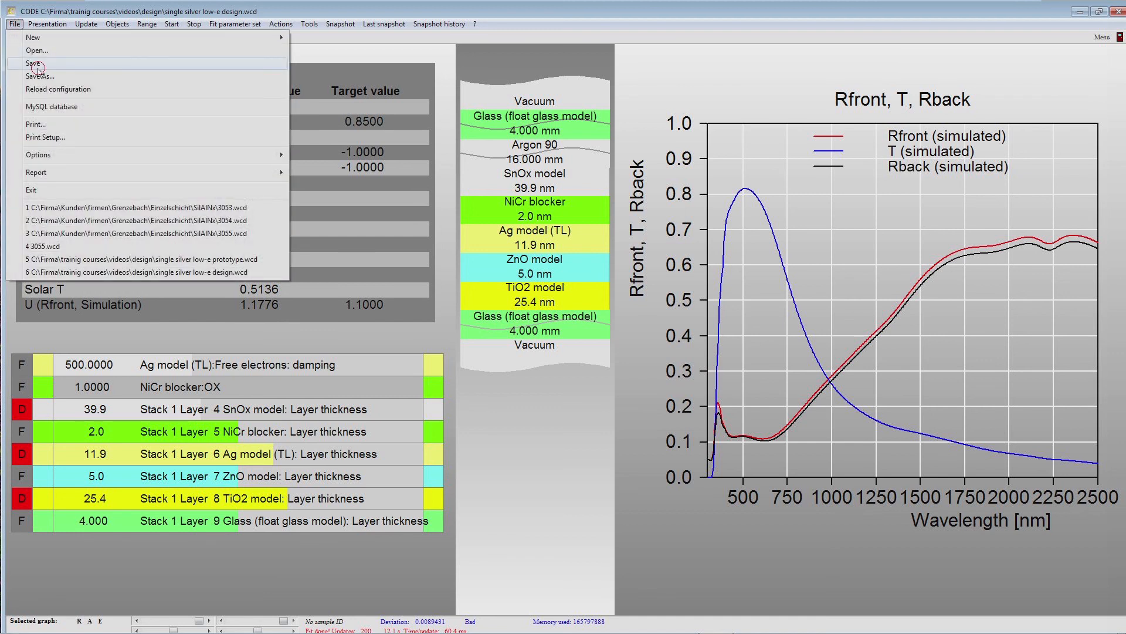
pyautogui.click(37, 68)
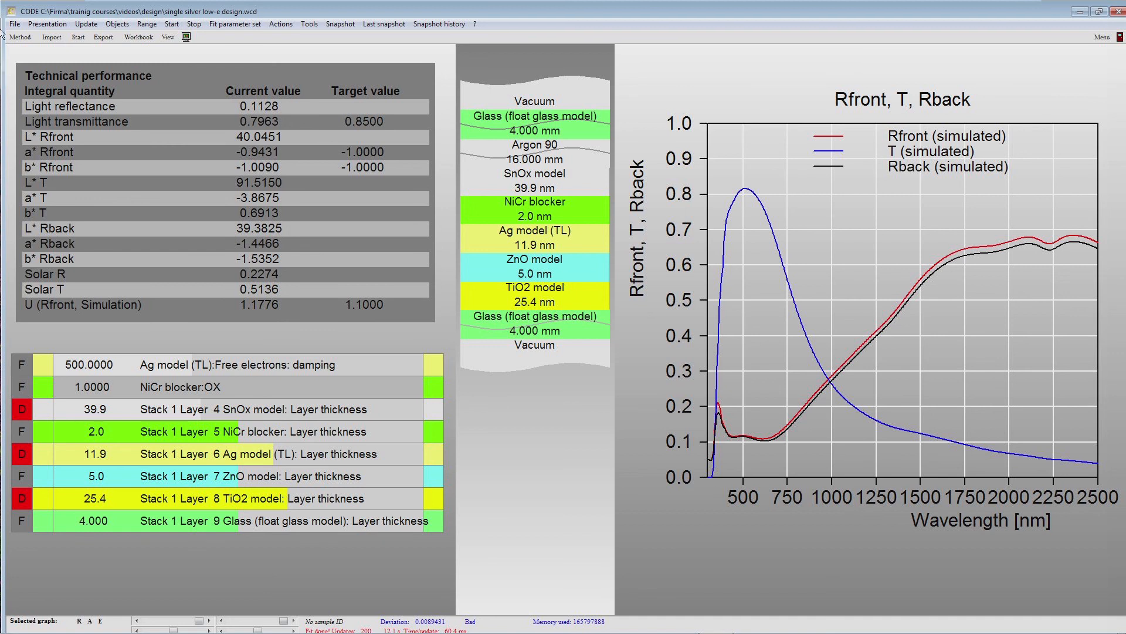
# Step: Add the quantity g (ISO 9050) to the integral quantities list
pyautogui.moveTo(210, 387); pyautogui.dragTo(210, 436)
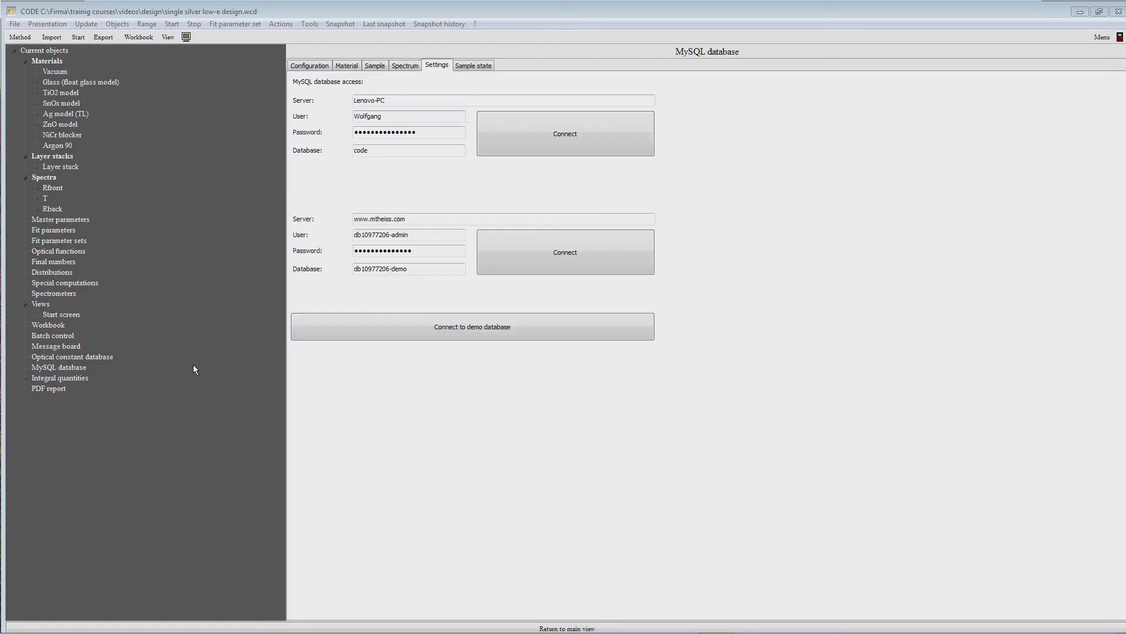
pyautogui.click(71, 378)
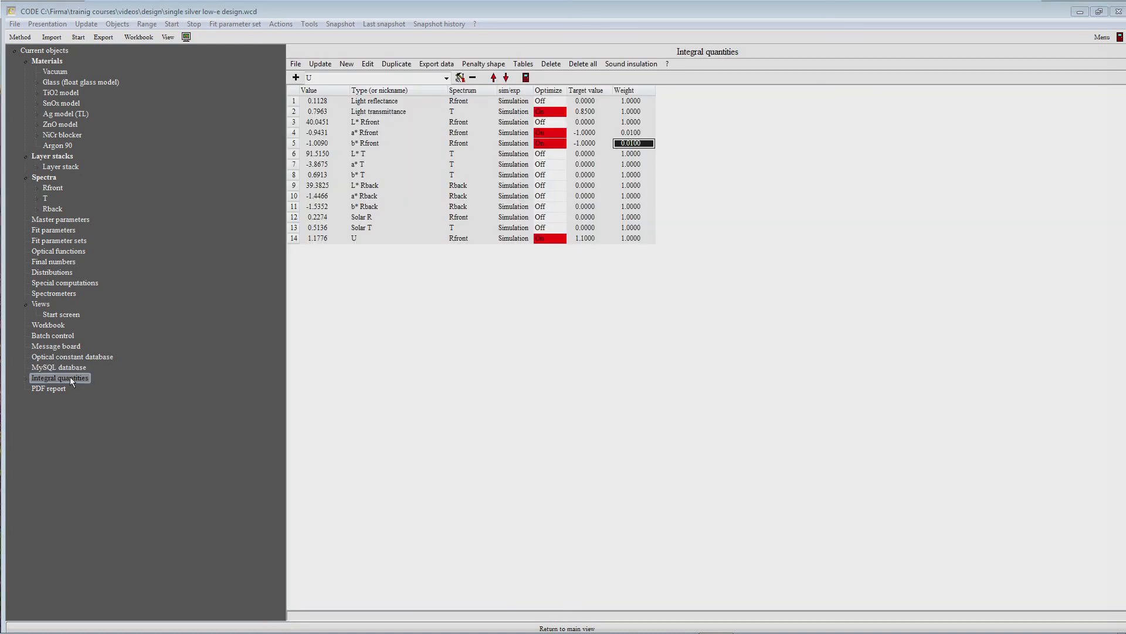
pyautogui.click(447, 78)
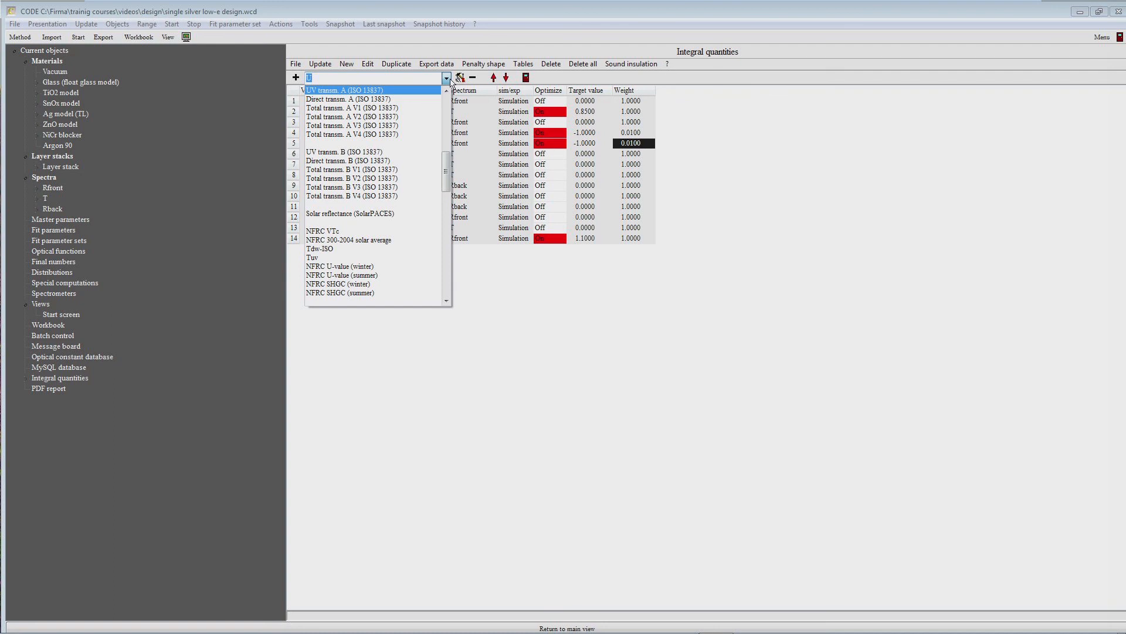
pyautogui.moveTo(447, 169); pyautogui.dragTo(452, 97)
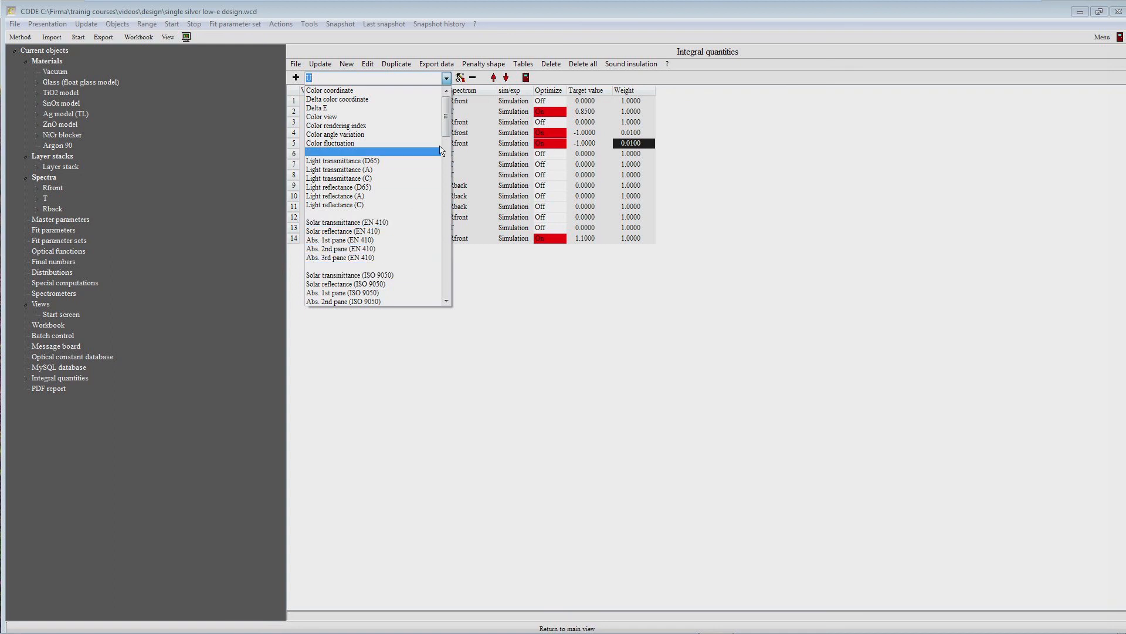
pyautogui.moveTo(447, 129); pyautogui.dragTo(449, 236)
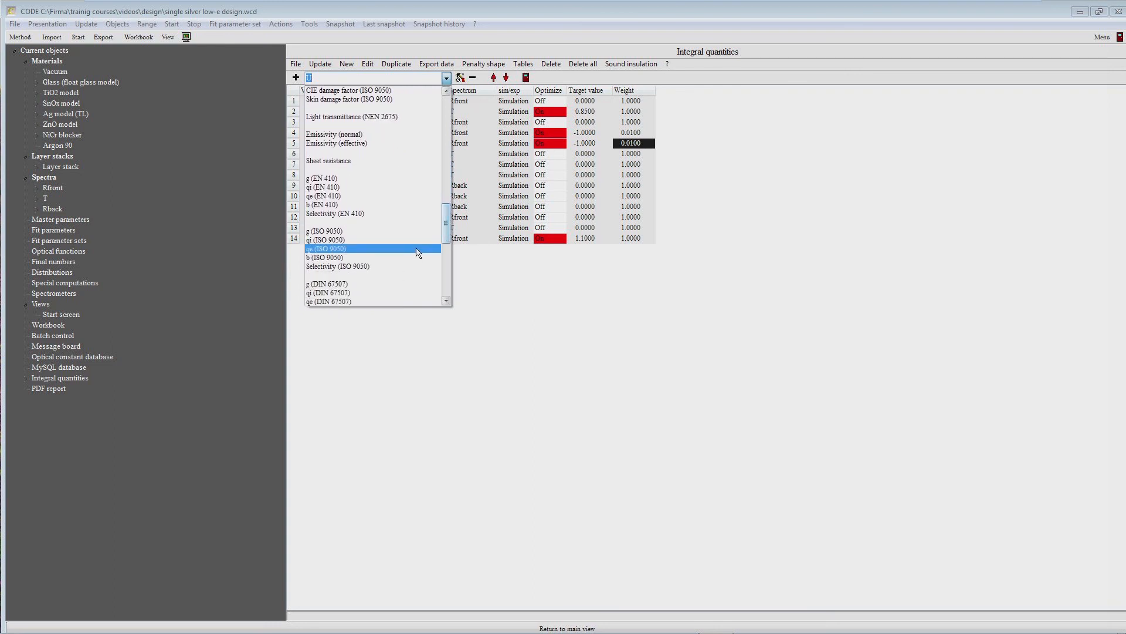
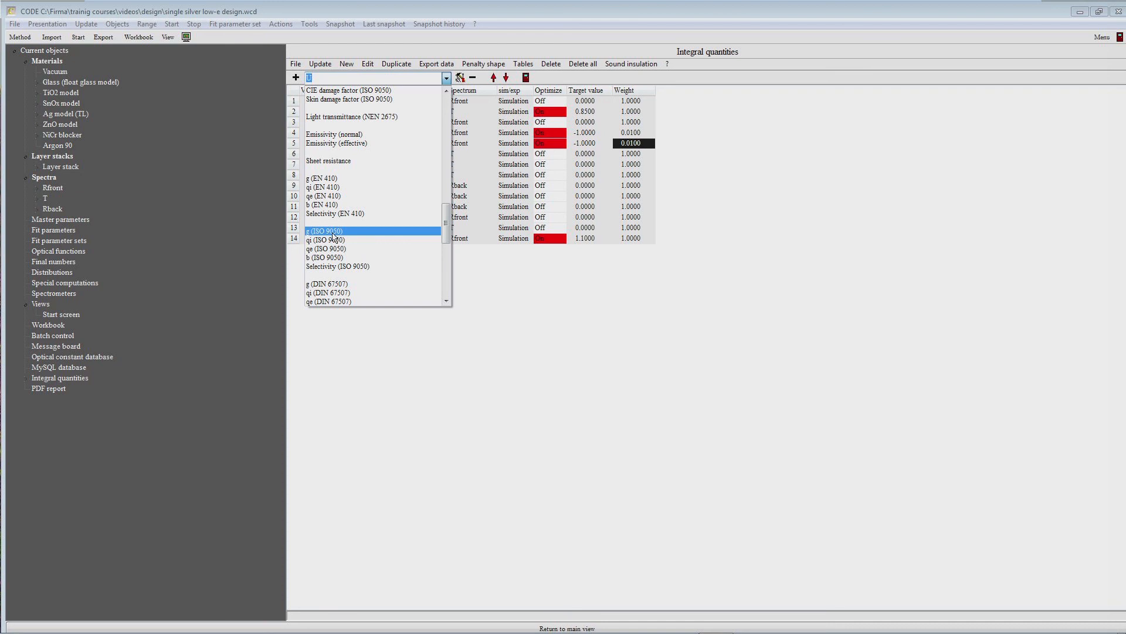
pyautogui.click(334, 232)
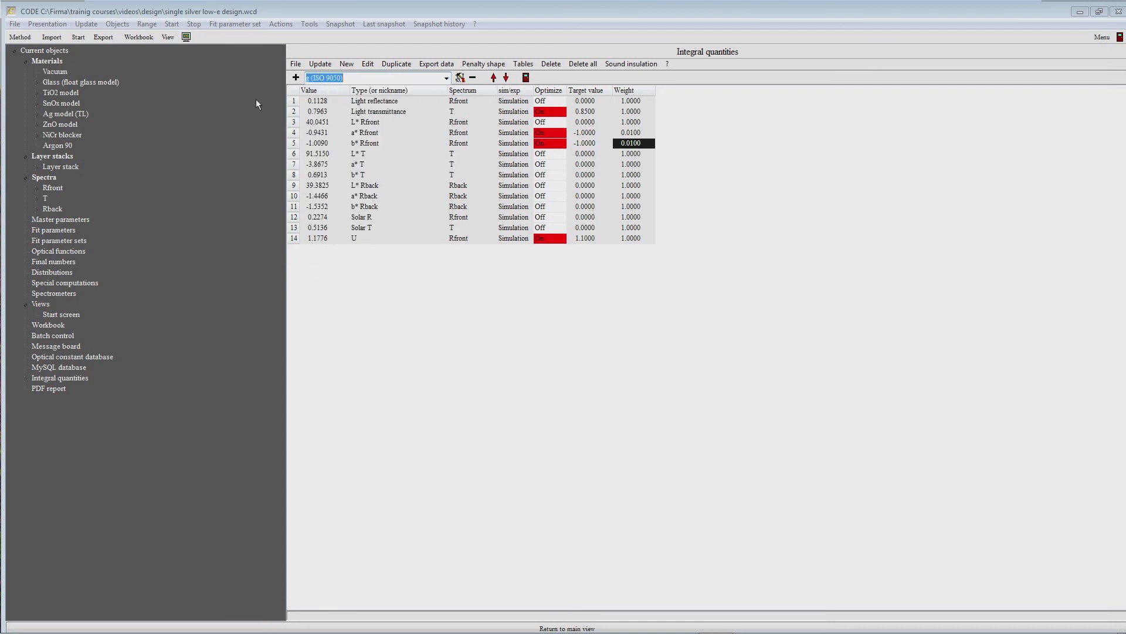
pyautogui.click(295, 78)
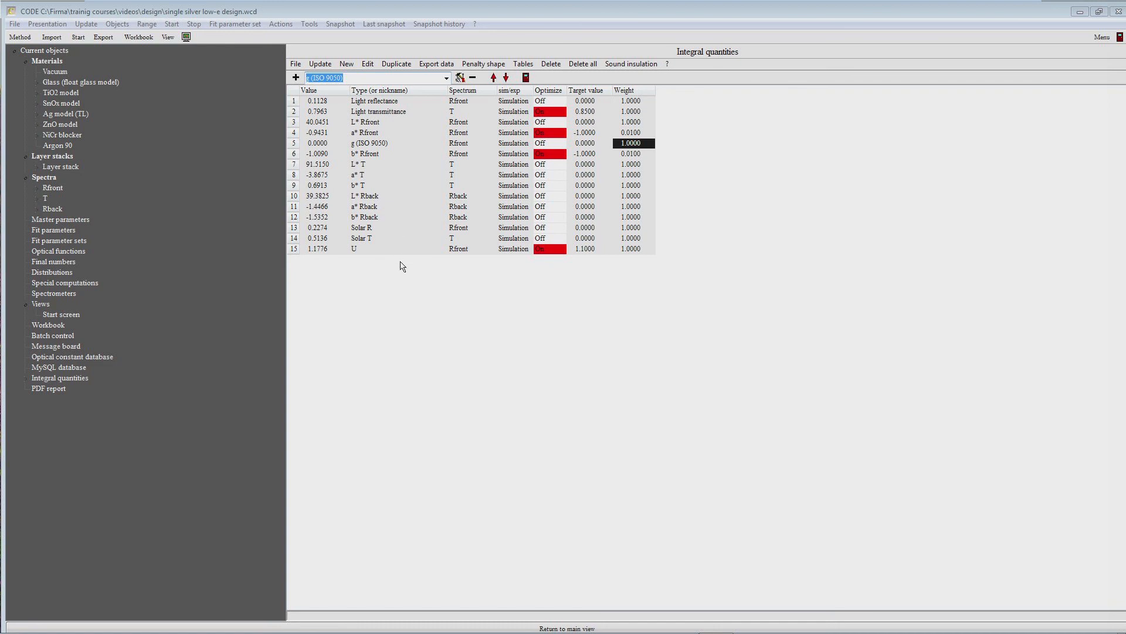
# Step: Move g (ISO 9050) down to the end of the integral quantities list, below U
pyautogui.click(376, 144)
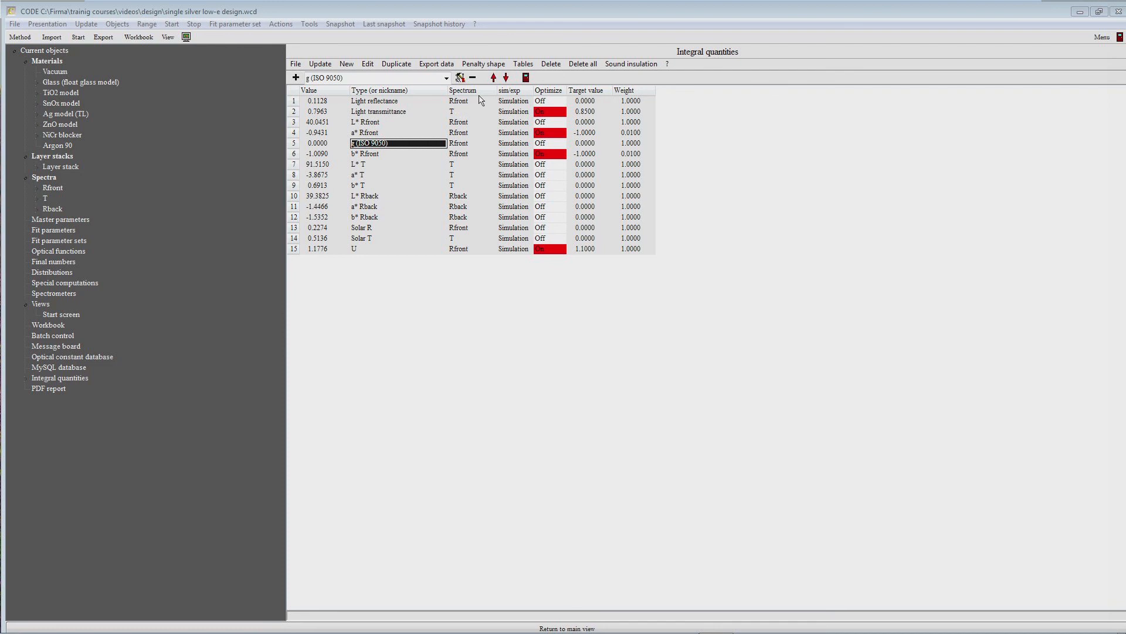
pyautogui.click(505, 78)
pyautogui.click(506, 78)
pyautogui.click(506, 78)
pyautogui.click(506, 78)
pyautogui.click(506, 78)
pyautogui.click(506, 78)
pyautogui.click(506, 78)
pyautogui.click(506, 78)
pyautogui.click(506, 78)
pyautogui.click(506, 78)
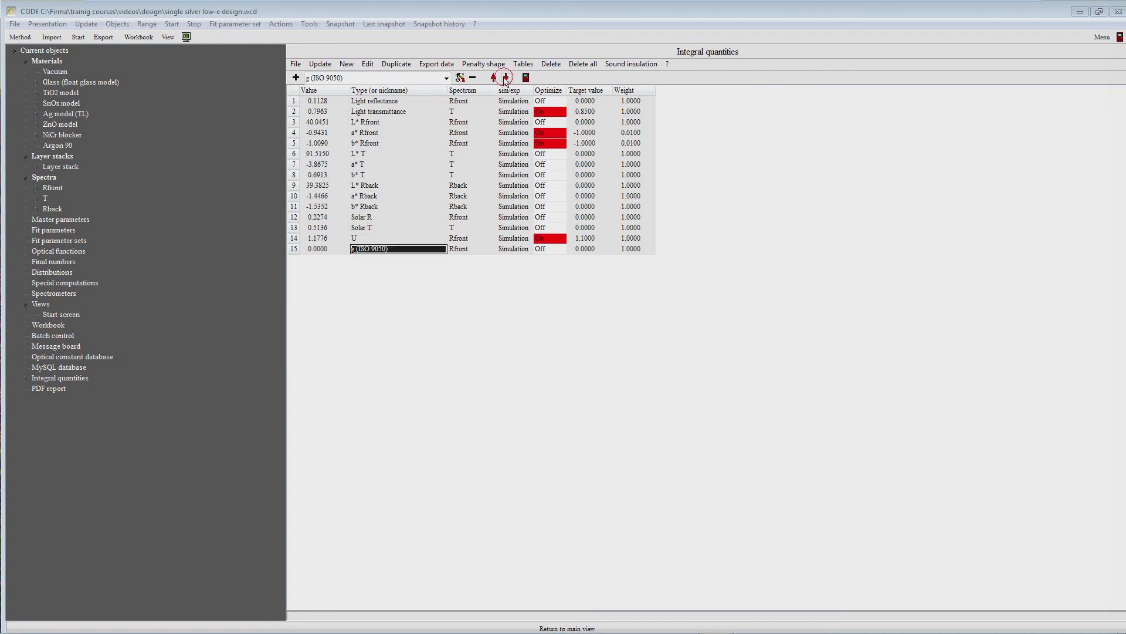
# Step: Assign spectrum T to g (ISO 9050) and update the integral quantities to compare it with Solar T
pyautogui.click(457, 249)
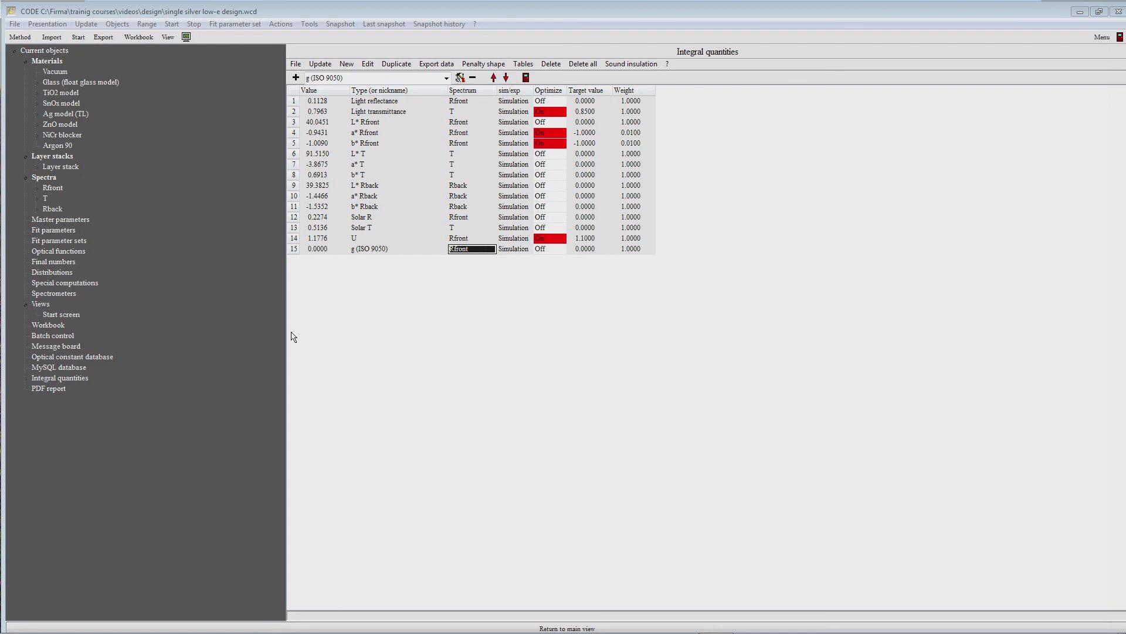
pyautogui.write('T')
pyautogui.click(320, 65)
pyautogui.click(357, 231)
pyautogui.click(333, 232)
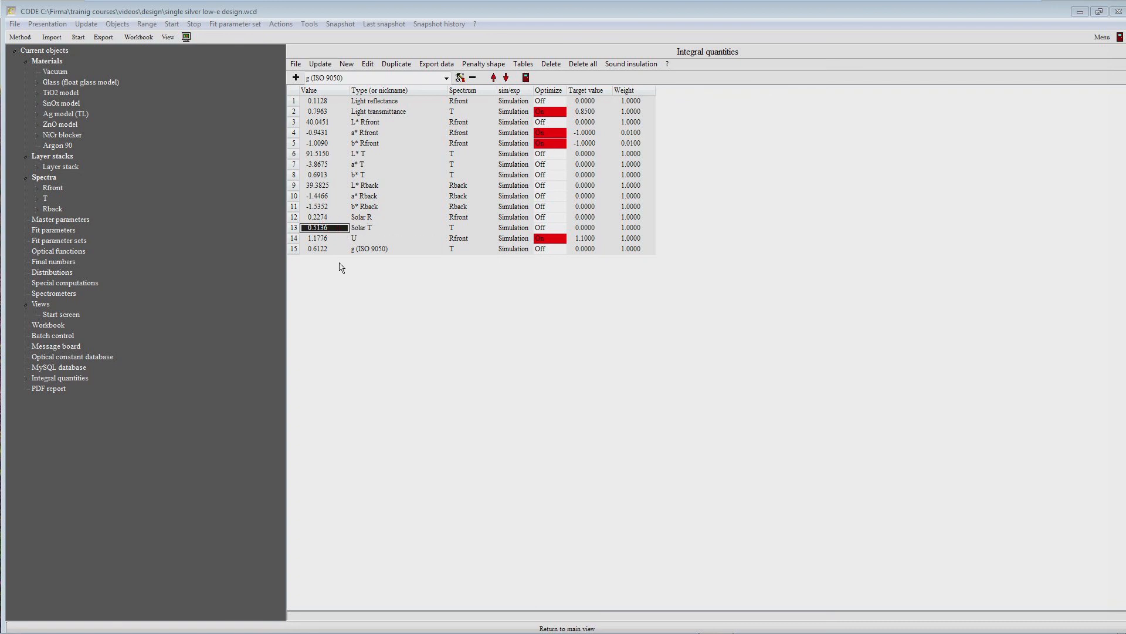
pyautogui.click(331, 250)
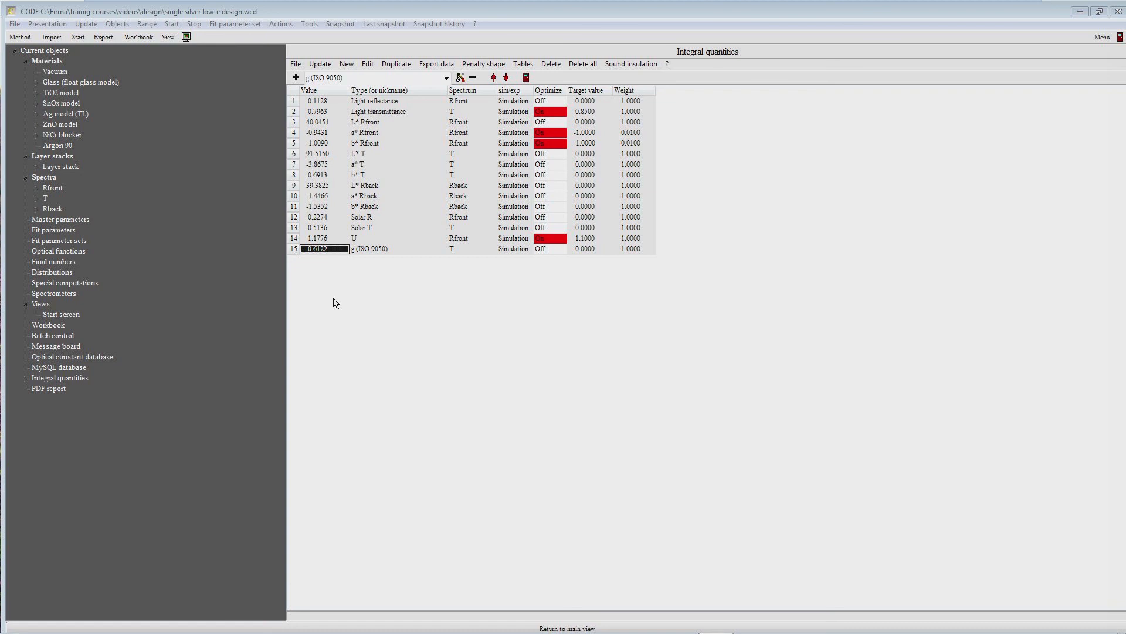
# Step: Give g (ISO 9050) the nickname g and accept its emissivity and window tilt settings
pyautogui.click(368, 248)
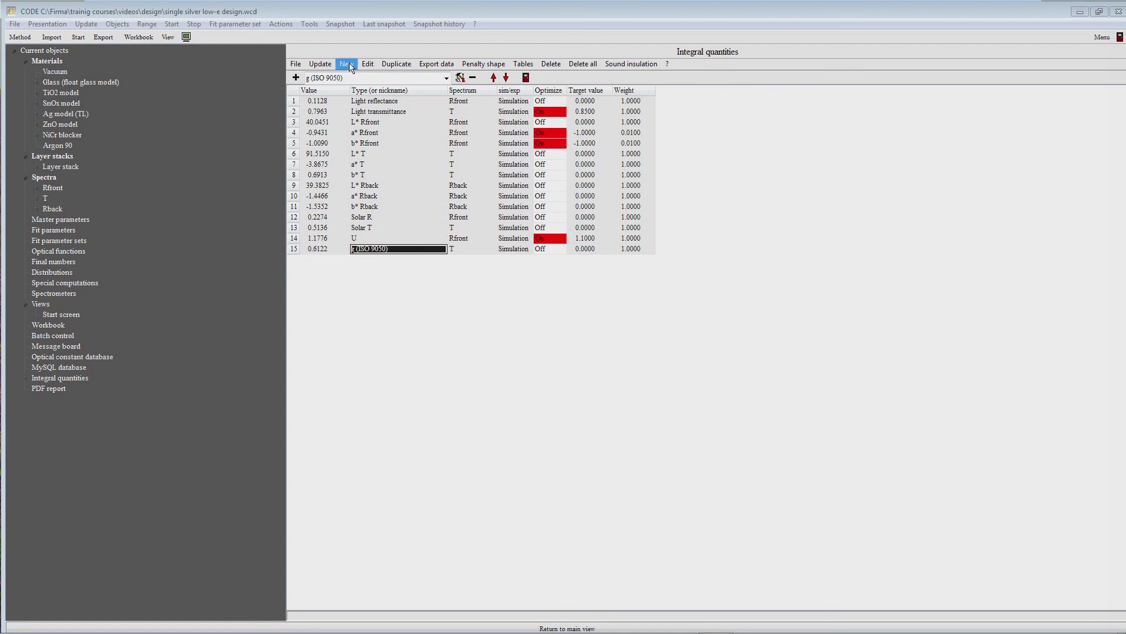
pyautogui.click(413, 252)
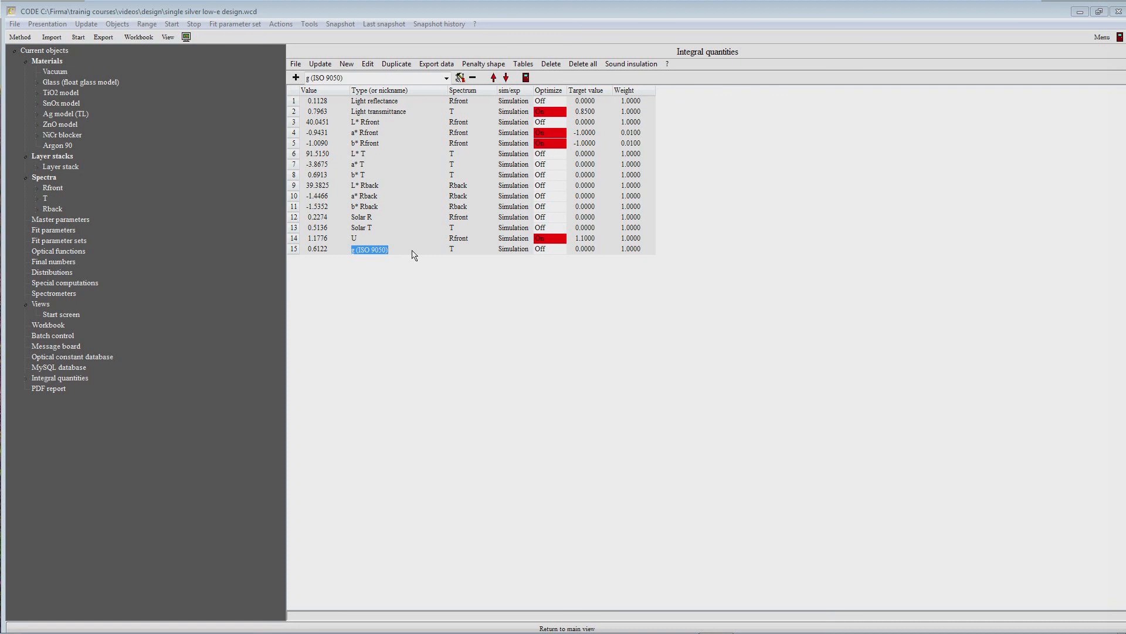
pyautogui.write('g')
pyautogui.press('Return')
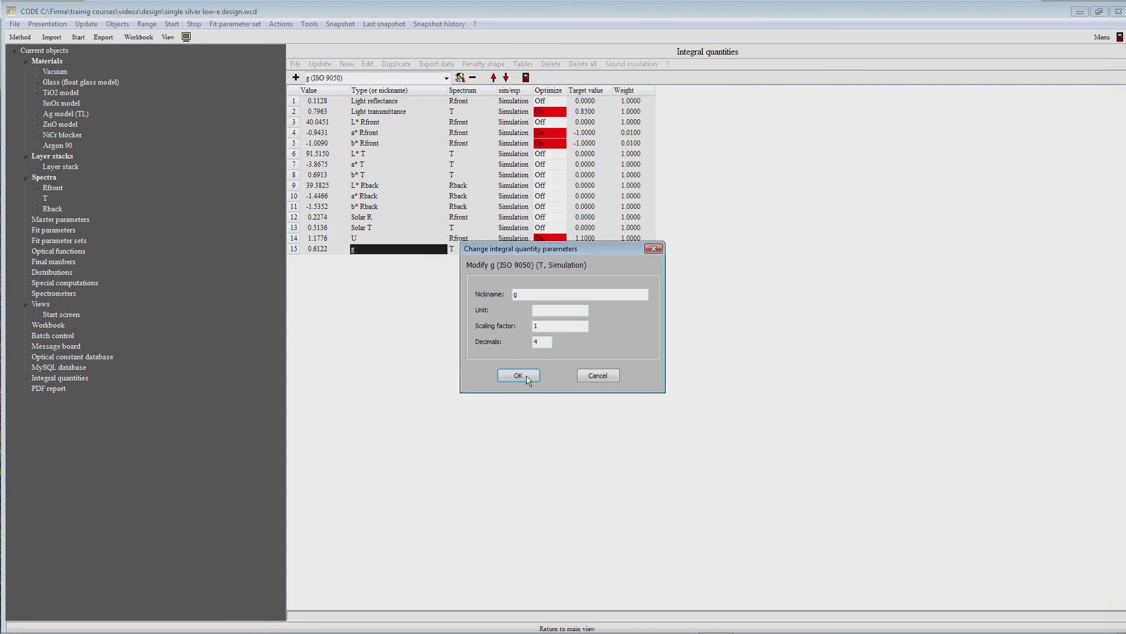
pyautogui.click(518, 376)
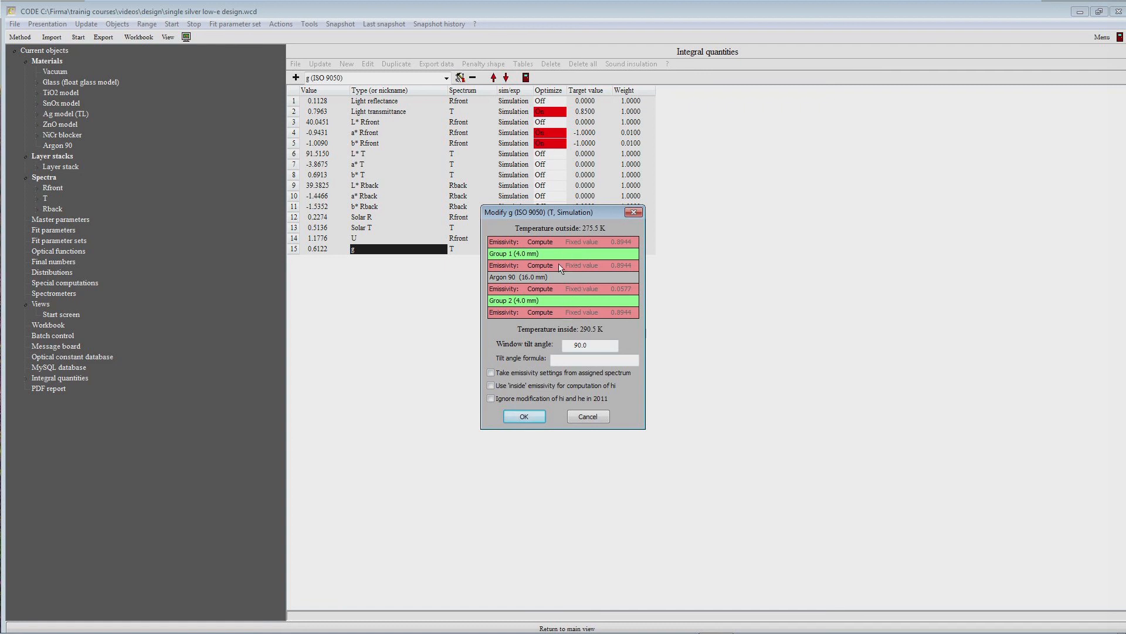
pyautogui.click(524, 417)
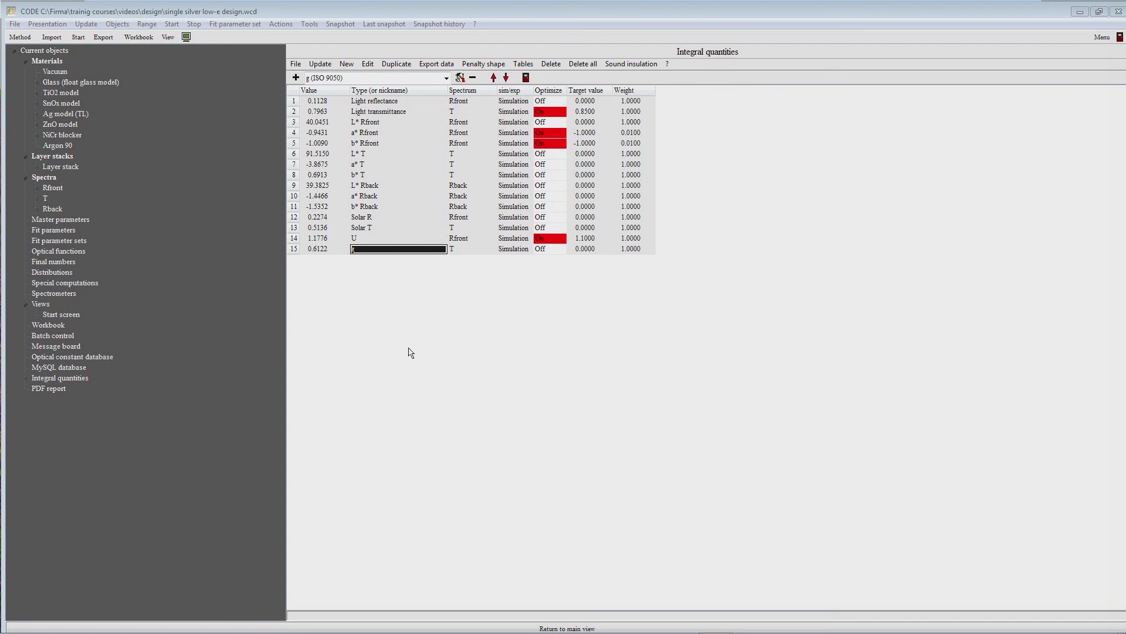
# Step: Return to the main view with the technical performance table and save the configuration
pyautogui.press('F7')
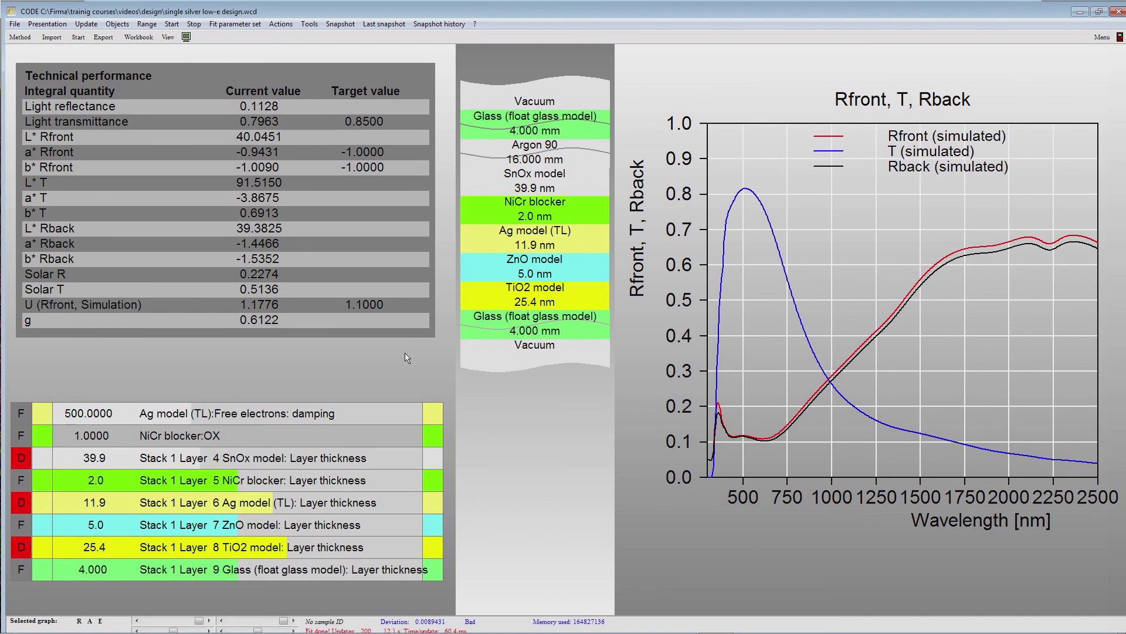
pyautogui.click(15, 25)
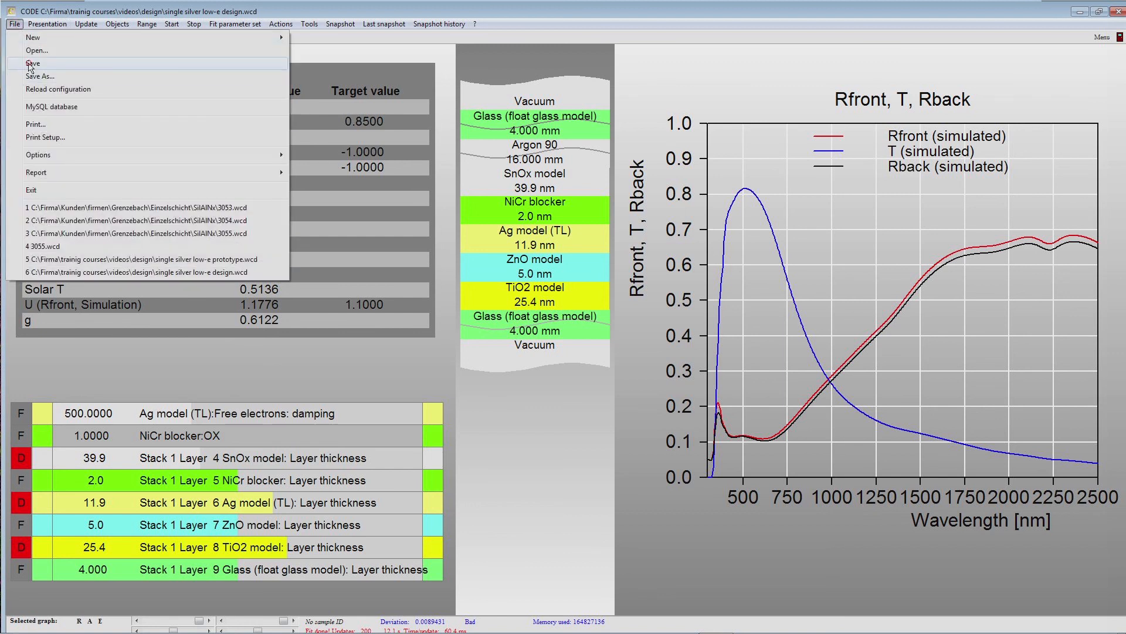
pyautogui.click(29, 63)
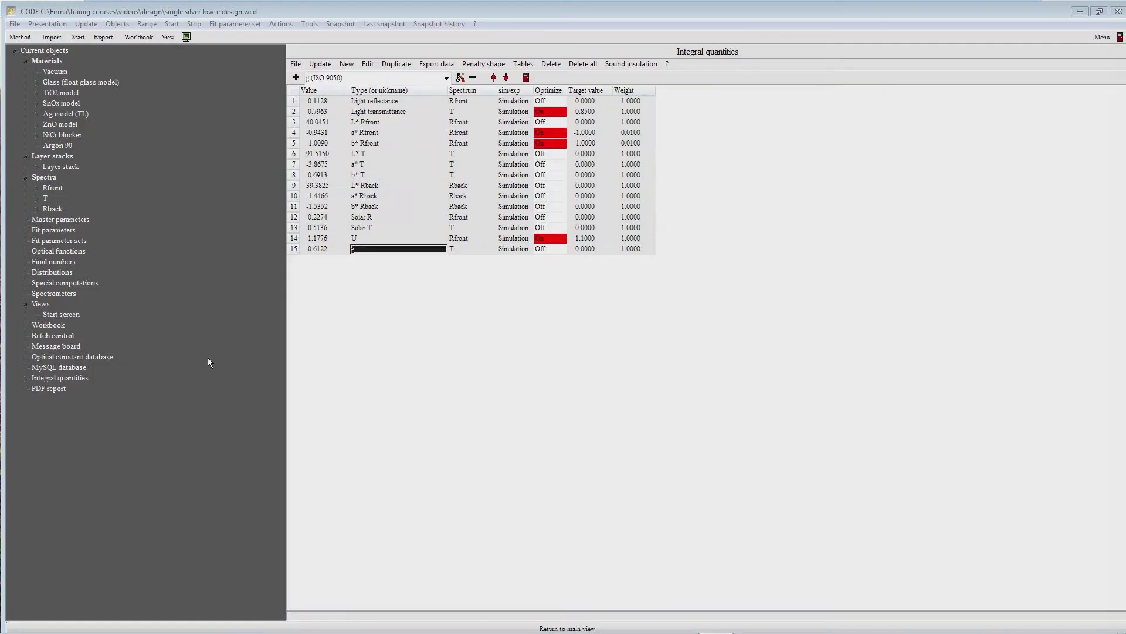
# Step: Insert a thin film above the SnOx layer in the layer stack and assign Ag model (TL) to it
pyautogui.click(208, 357)
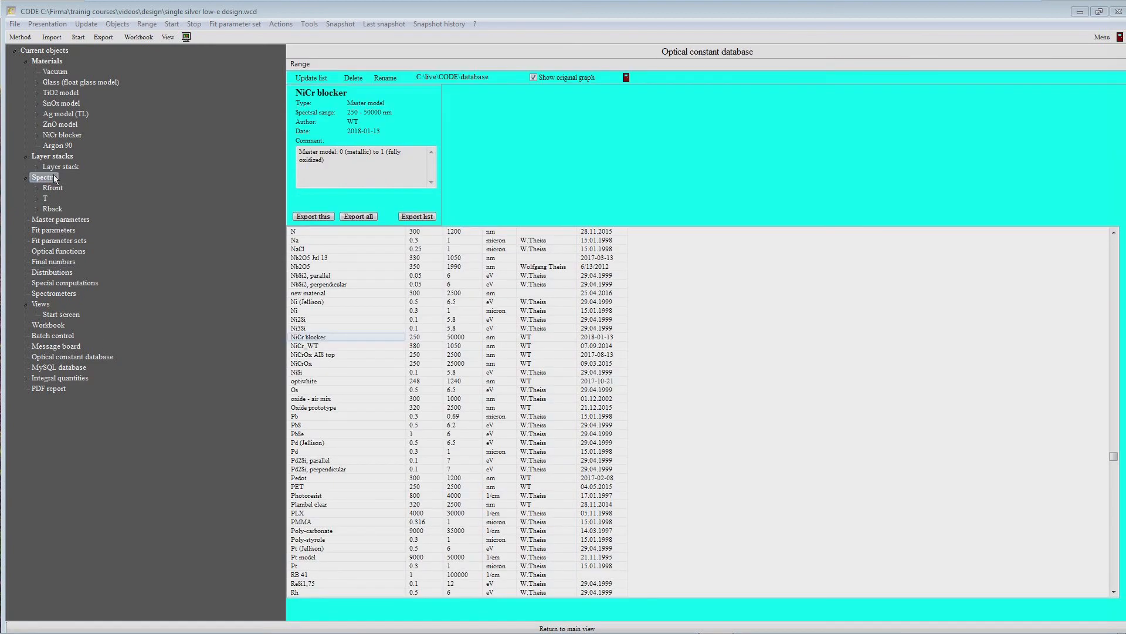
pyautogui.click(59, 167)
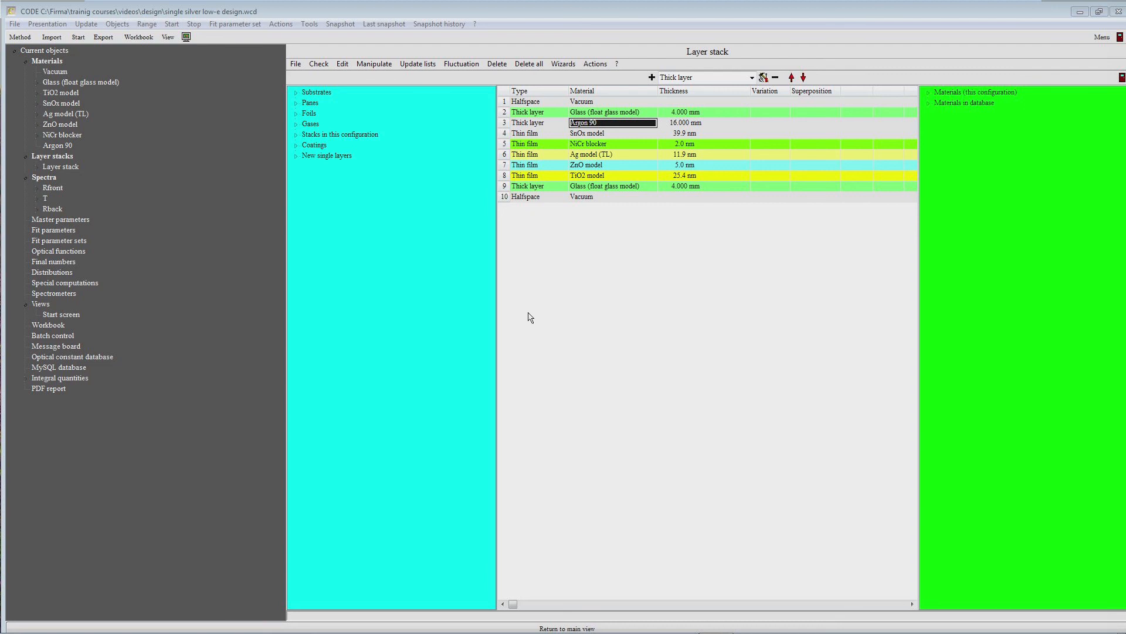
pyautogui.click(595, 134)
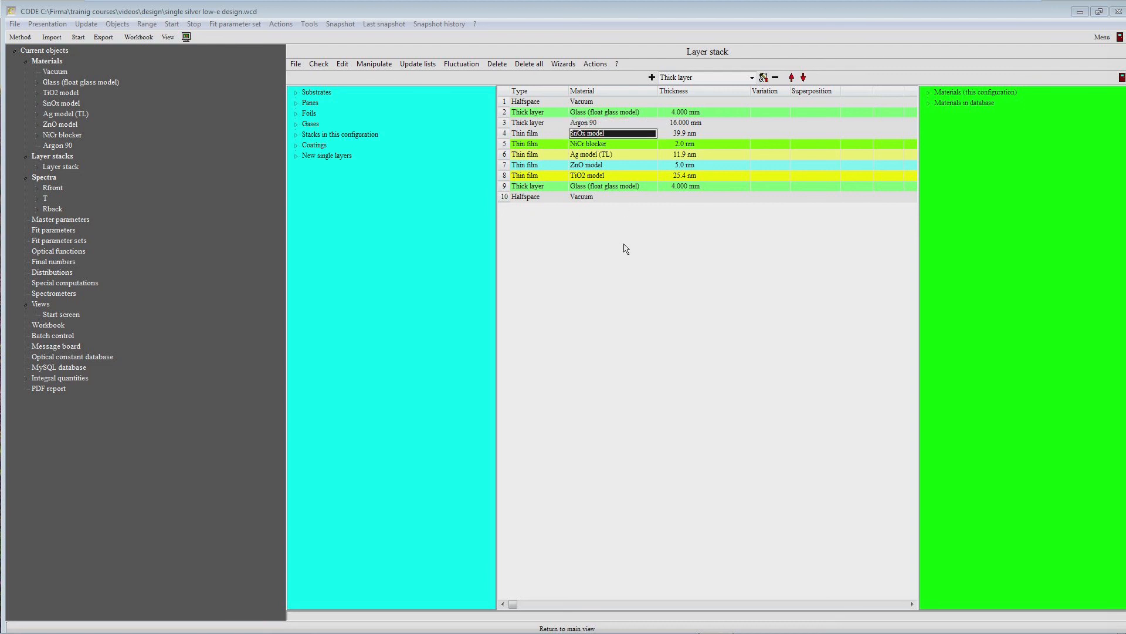
pyautogui.press('Left')
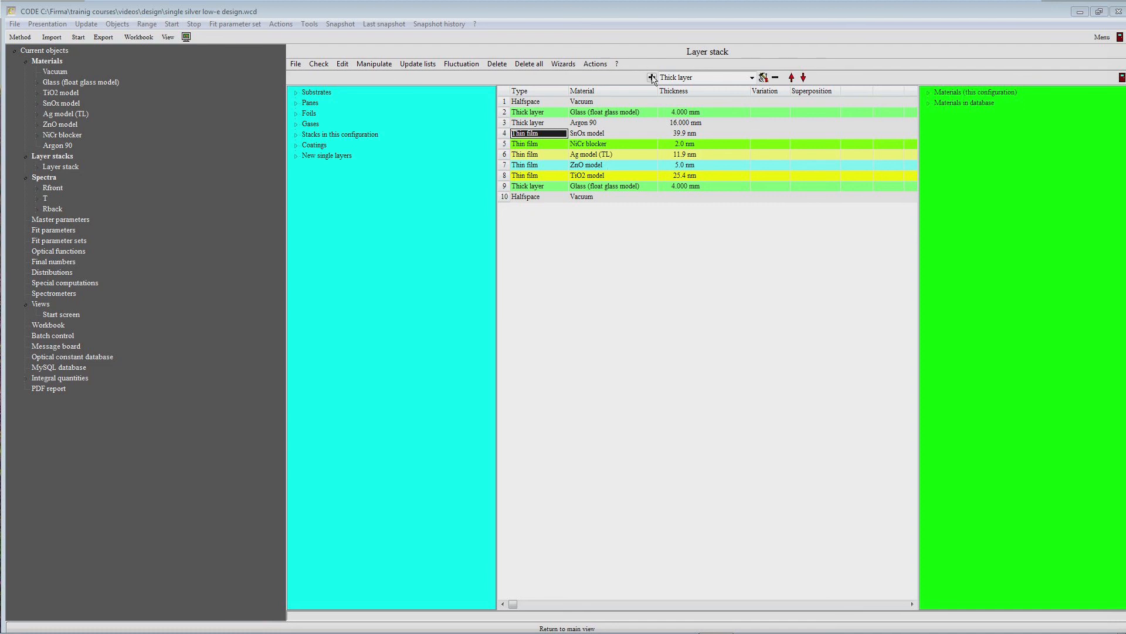
pyautogui.click(752, 78)
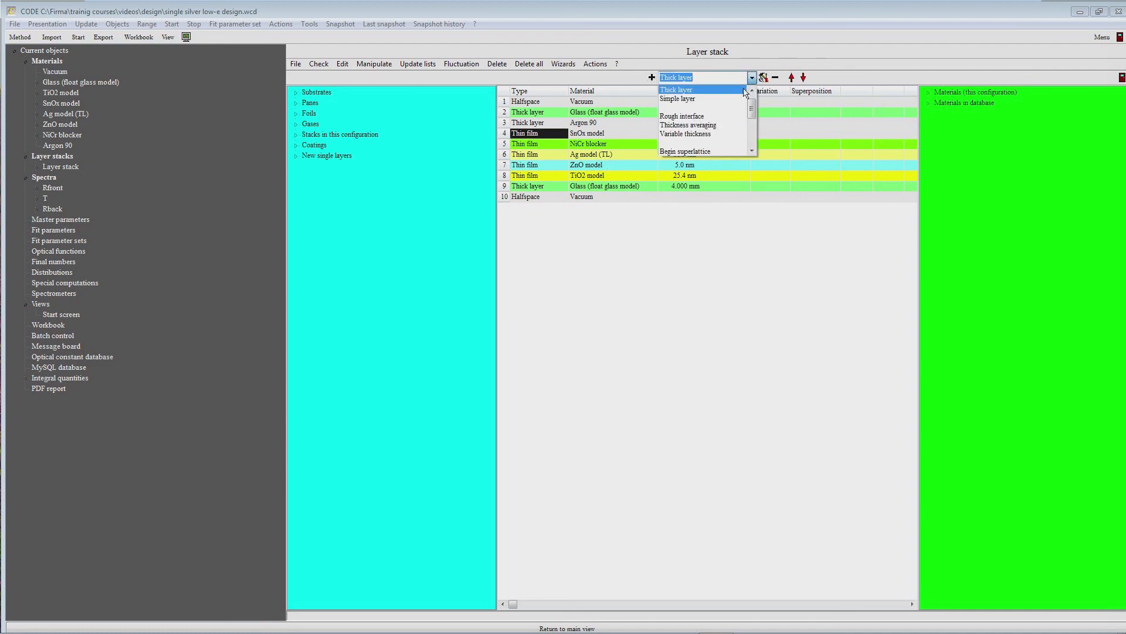
pyautogui.scroll(2, 754, 113)
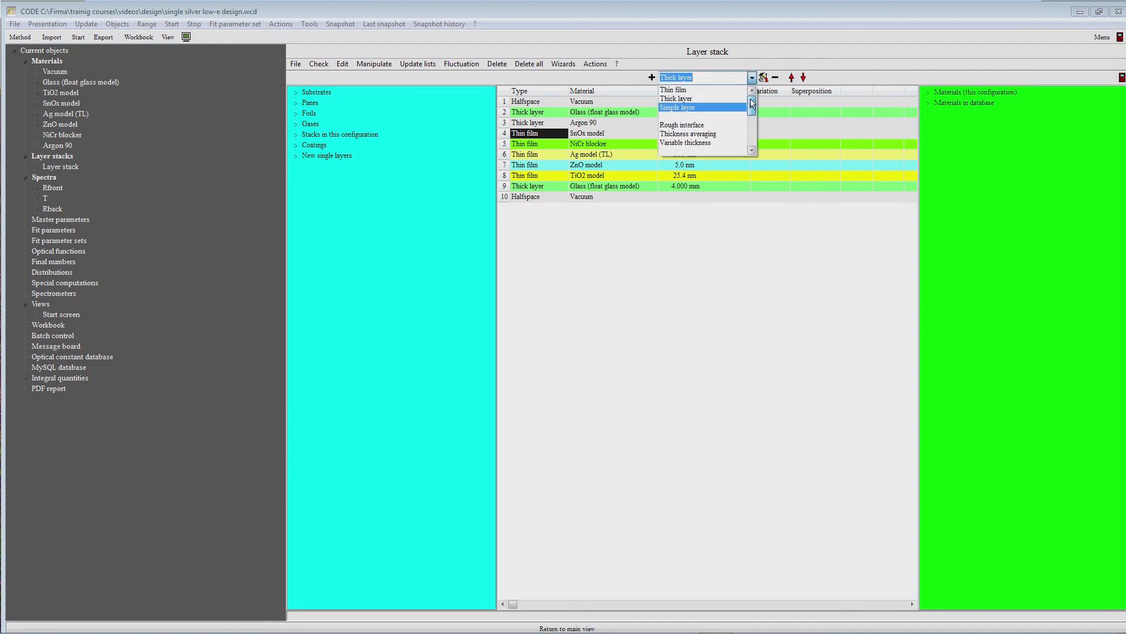
pyautogui.click(691, 91)
pyautogui.click(652, 76)
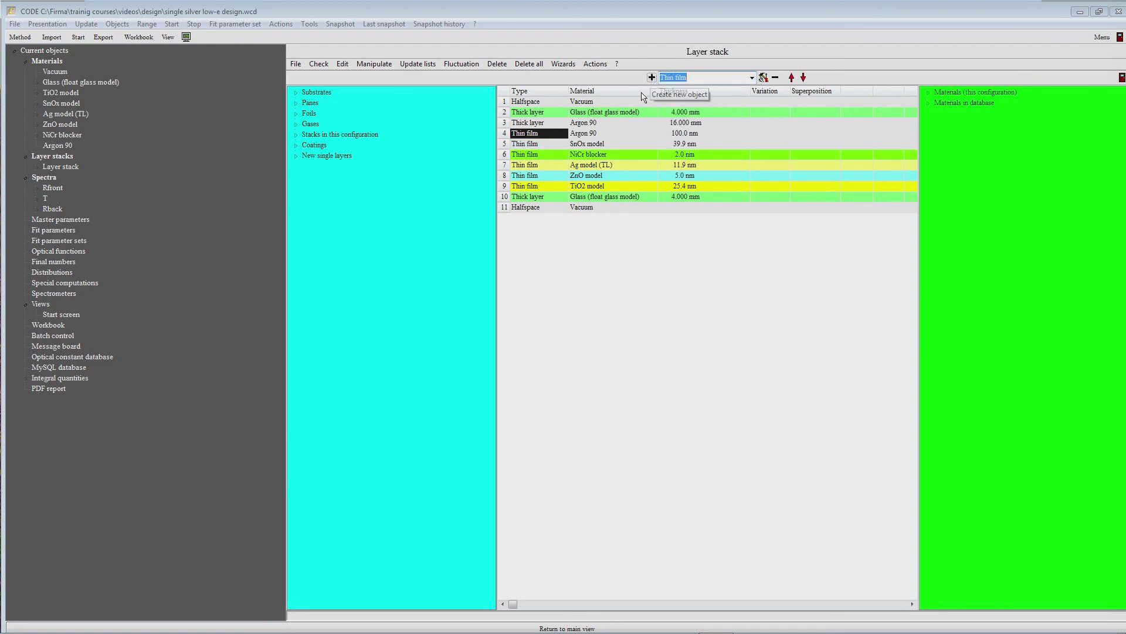
pyautogui.click(599, 136)
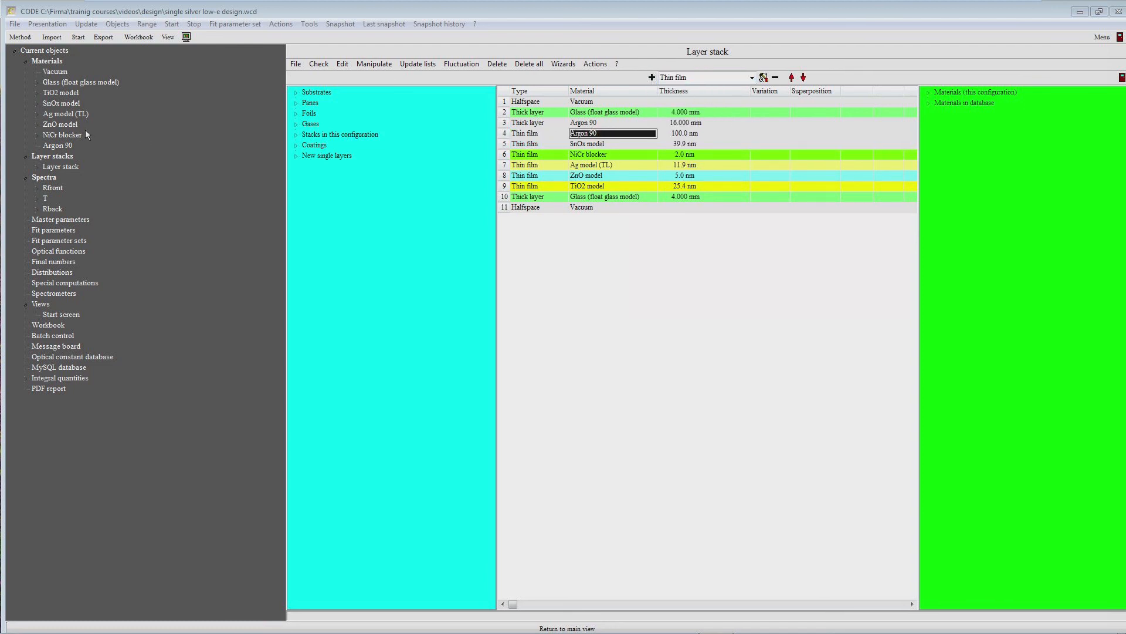
pyautogui.moveTo(69, 114); pyautogui.dragTo(577, 134)
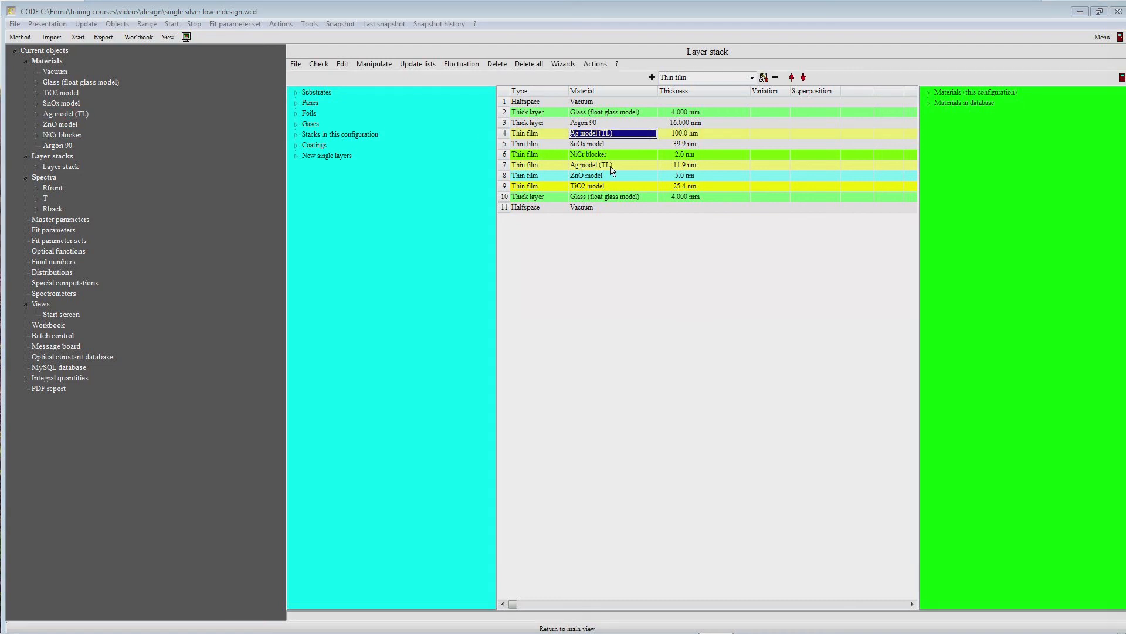
# Step: Insert two more thin films above the new silver layer, NiCr blocker first and SnOx model on top of it
pyautogui.click(652, 78)
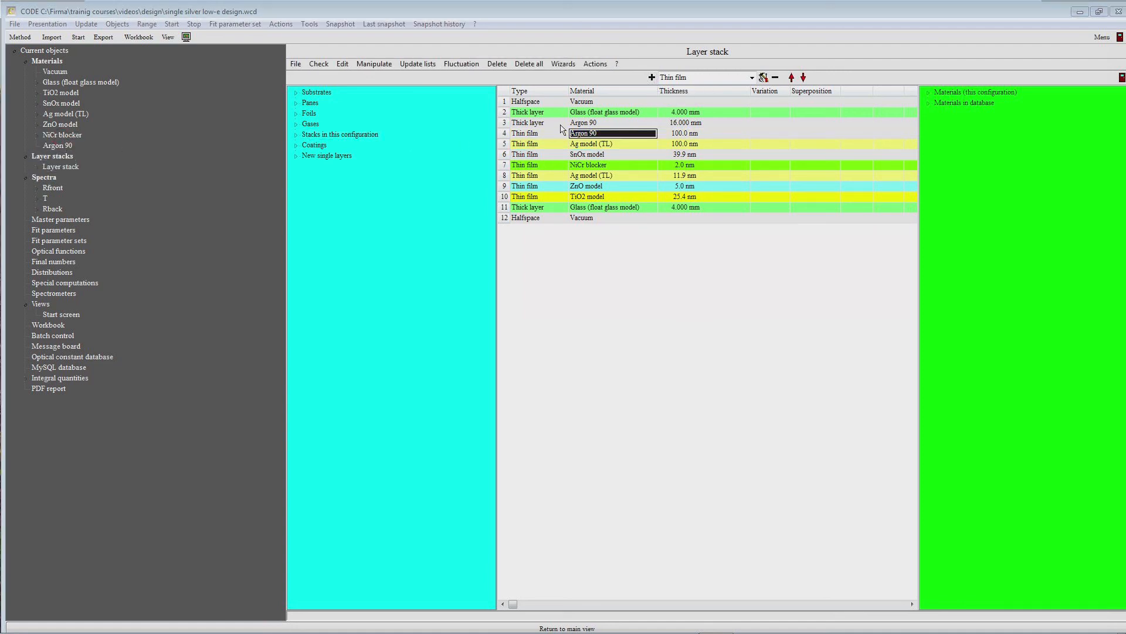
pyautogui.moveTo(62, 135); pyautogui.dragTo(580, 135)
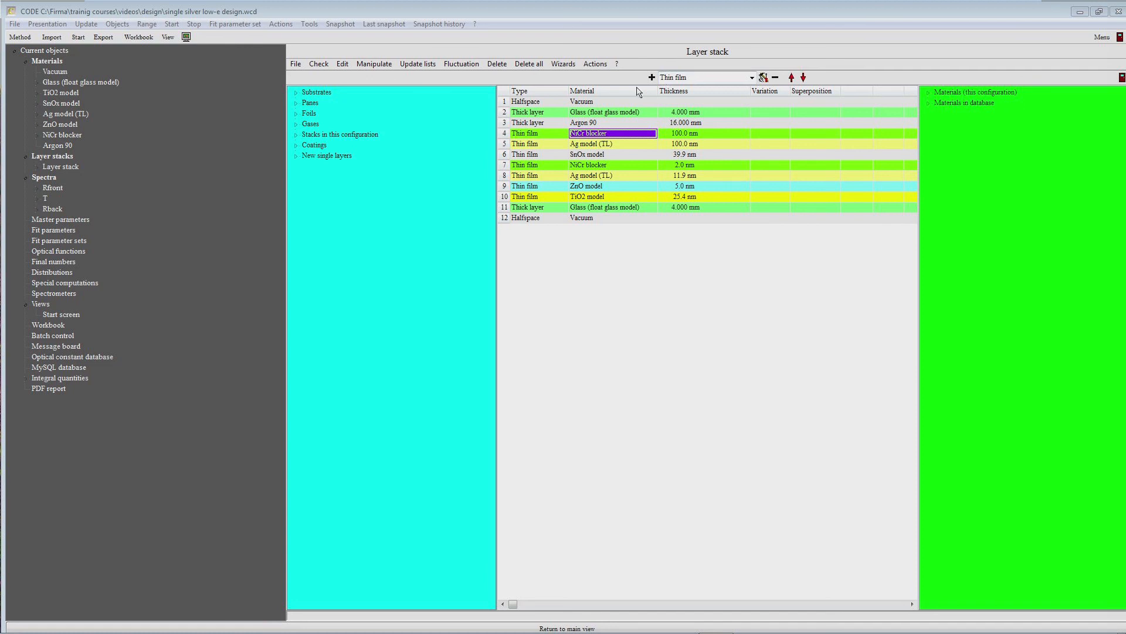
pyautogui.click(652, 78)
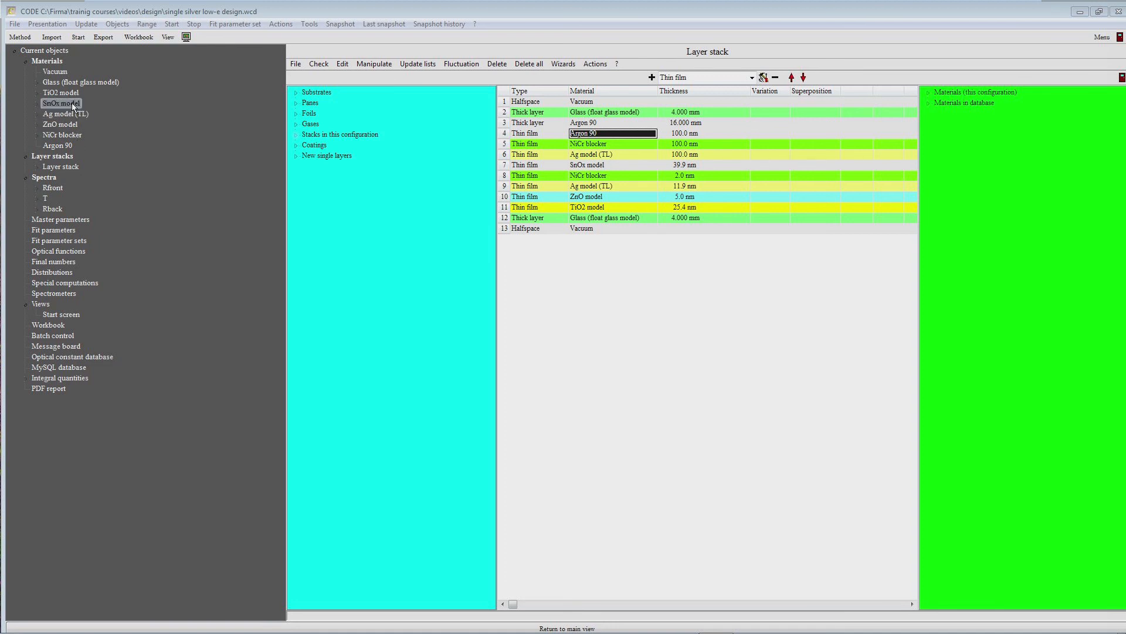
pyautogui.moveTo(549, 128); pyautogui.dragTo(551, 134)
# Step: Set the new layers' thicknesses to 50 nm for SnOx, 2 nm for NiCr blocker and 10 nm for Ag
pyautogui.click(676, 133)
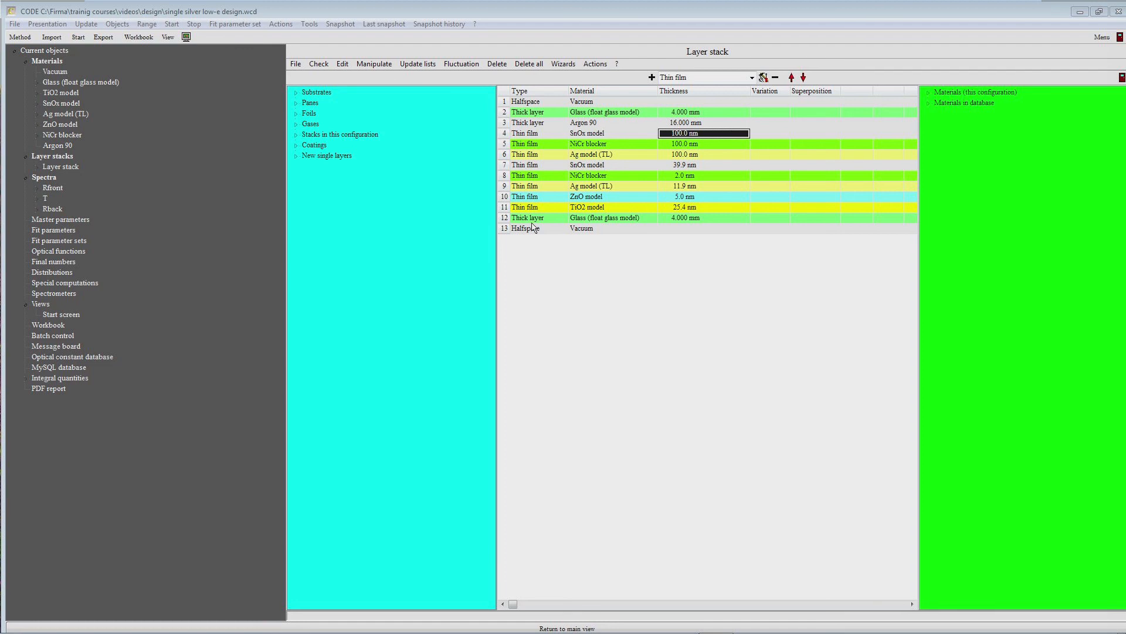
pyautogui.write('50')
pyautogui.press('Return')
pyautogui.press('Down')
pyautogui.write('2')
pyautogui.press('Return')
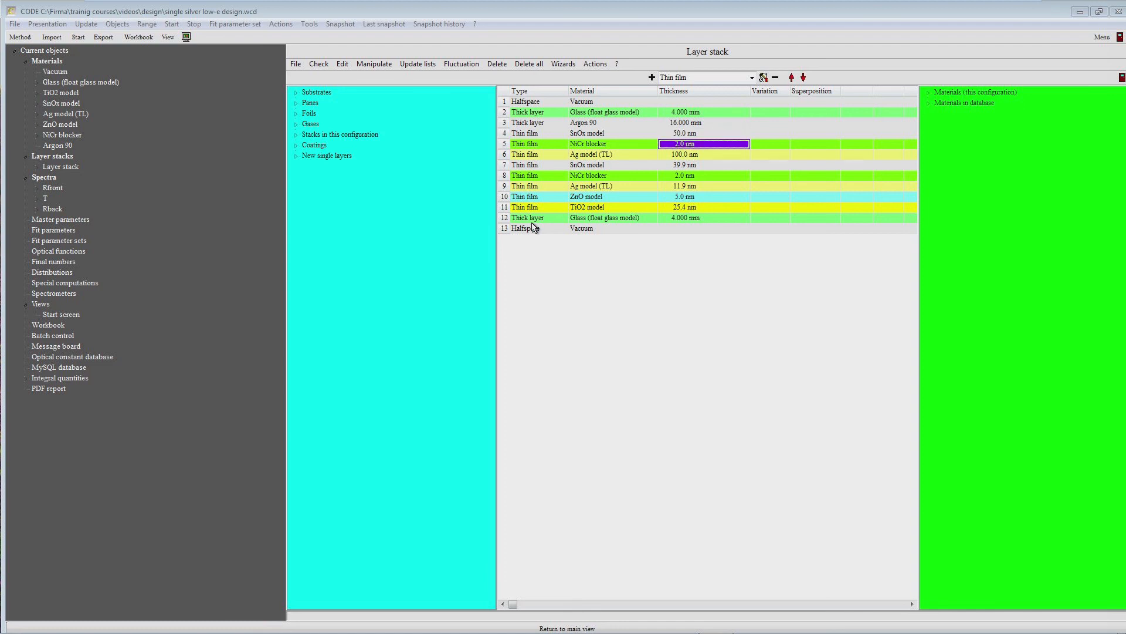
pyautogui.press('Down')
pyautogui.write('1')
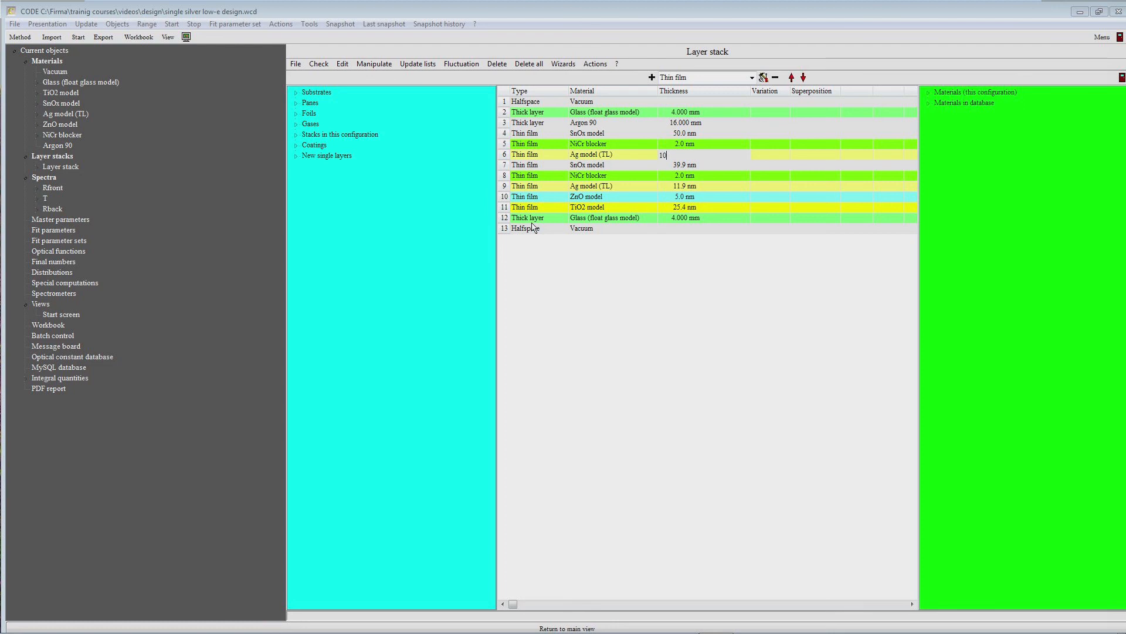
pyautogui.press('Return')
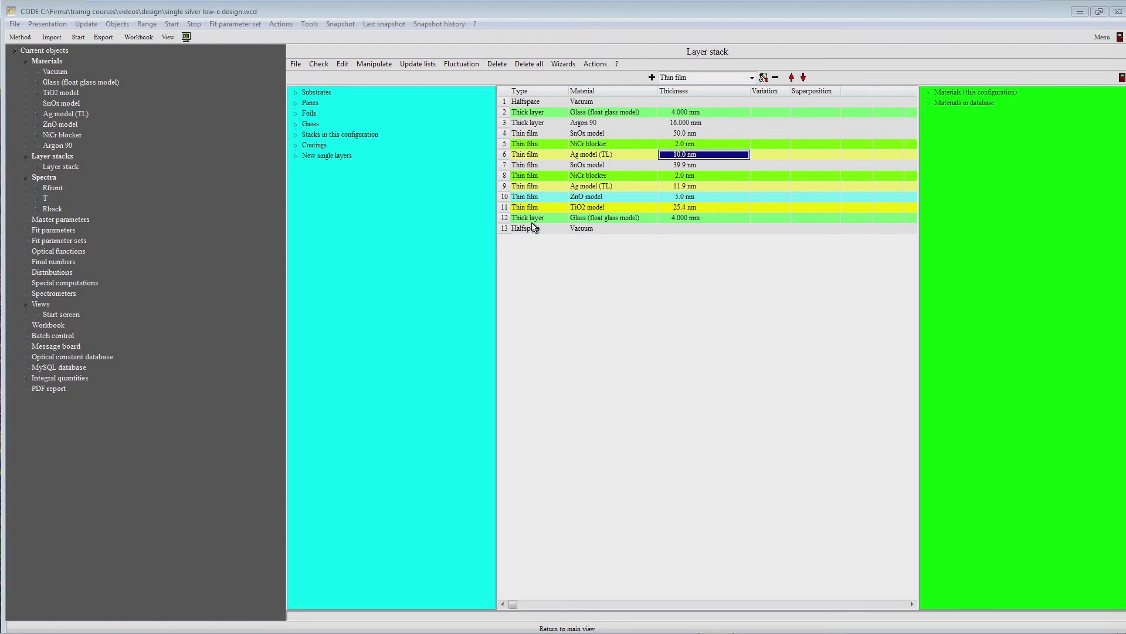
# Step: Set the thickness of the SnOx layer between the two silver coatings to 80 nm
pyautogui.press('Down')
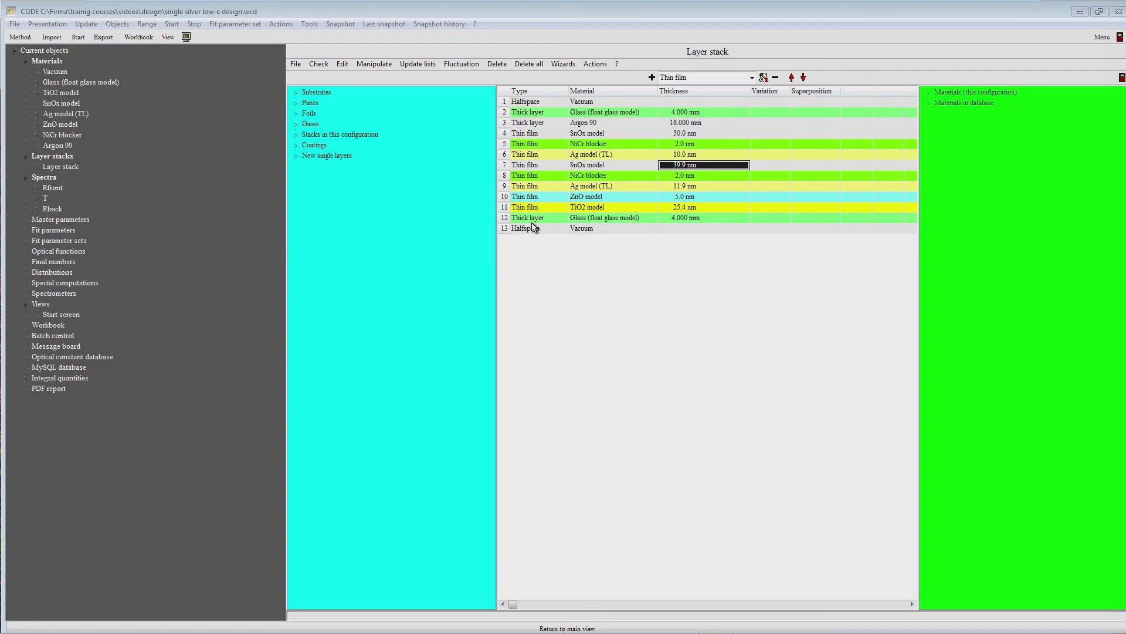
pyautogui.write('80')
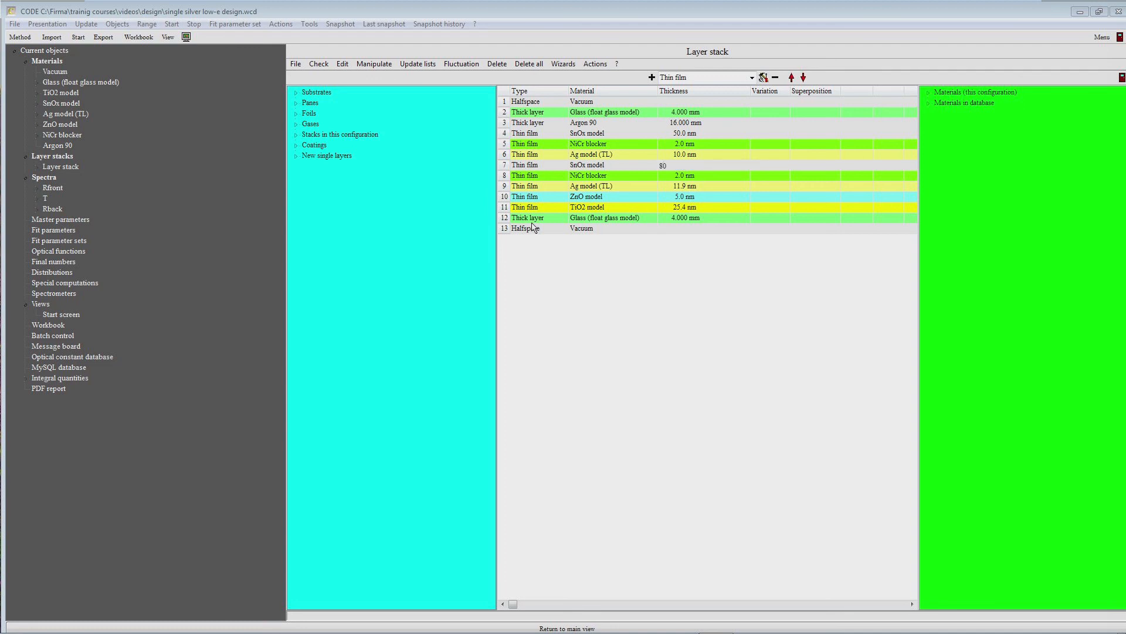
pyautogui.press('Return')
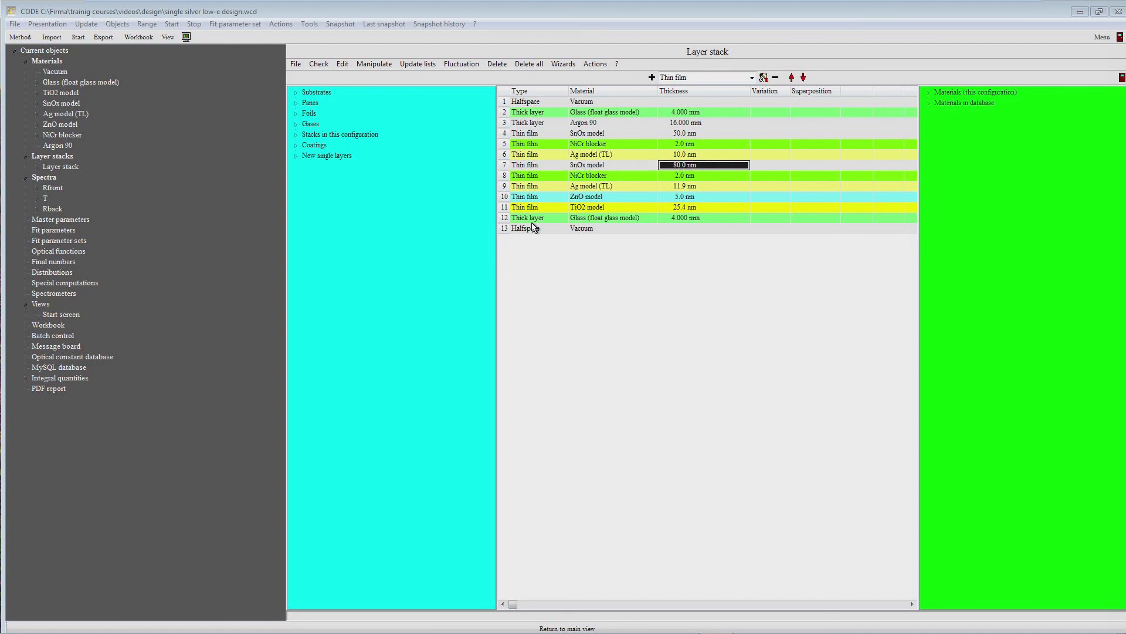
# Step: Delete all layer thickness entries from the fit parameters, keeping only the Ag damping and NiCr blocker OX parameters
pyautogui.click(63, 230)
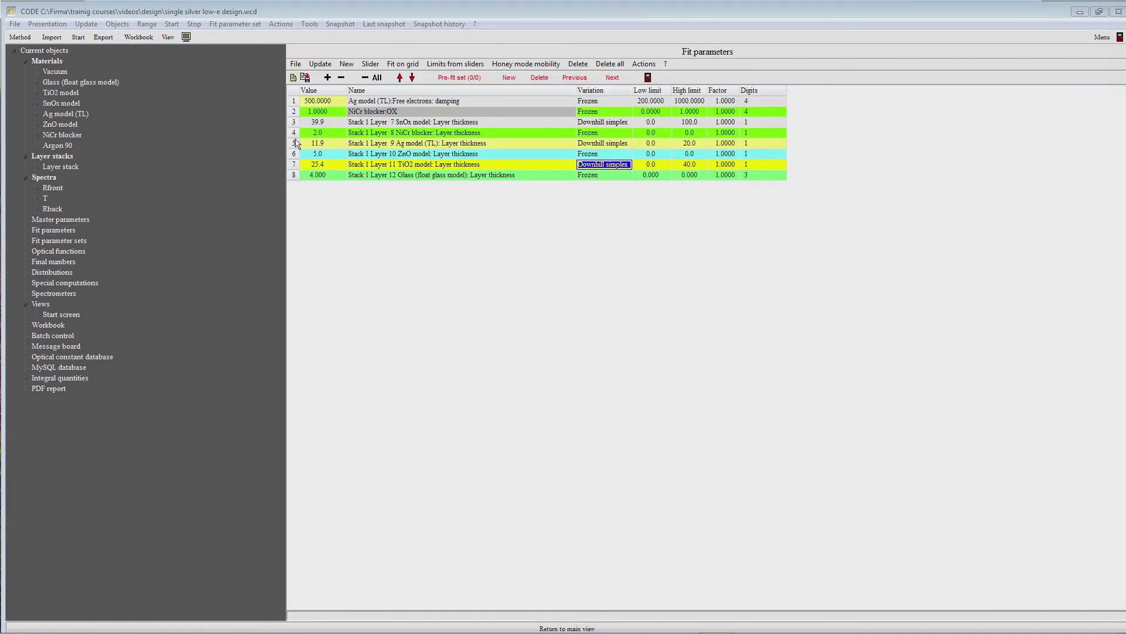
pyautogui.click(373, 122)
pyautogui.click(335, 125)
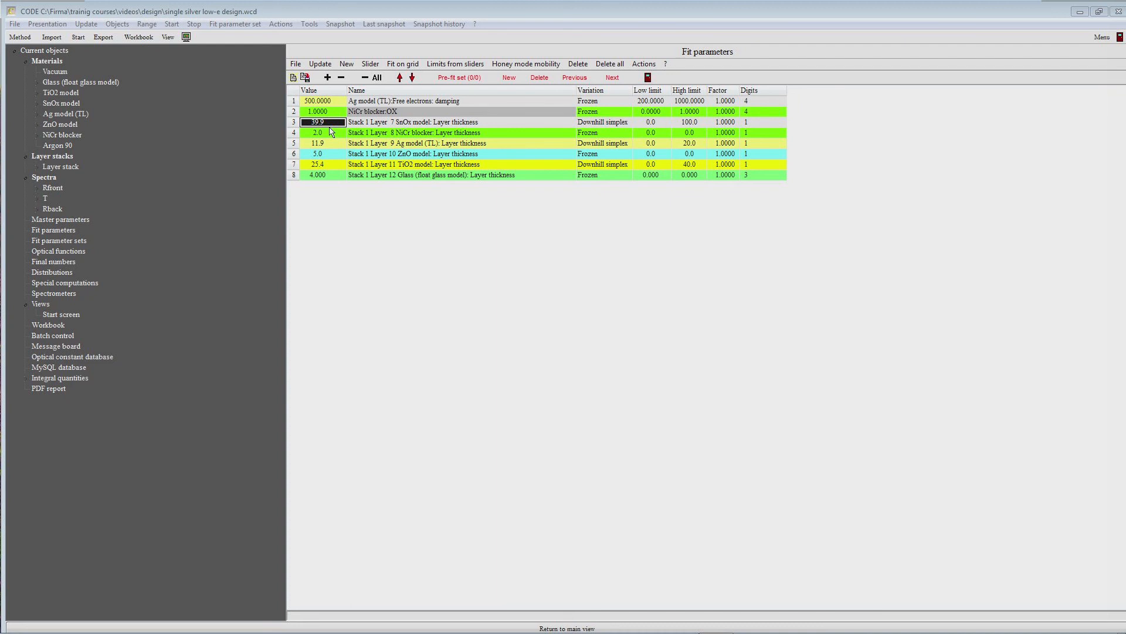
pyautogui.click(342, 77)
pyautogui.click(341, 77)
pyautogui.click(342, 78)
pyautogui.click(342, 78)
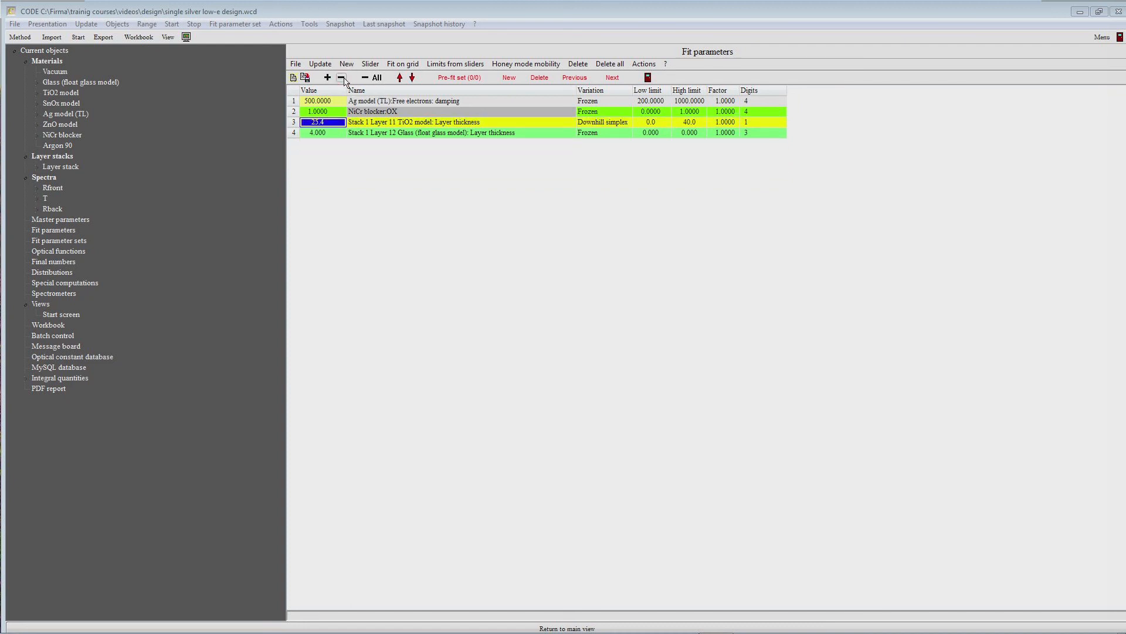
pyautogui.click(341, 77)
pyautogui.click(341, 78)
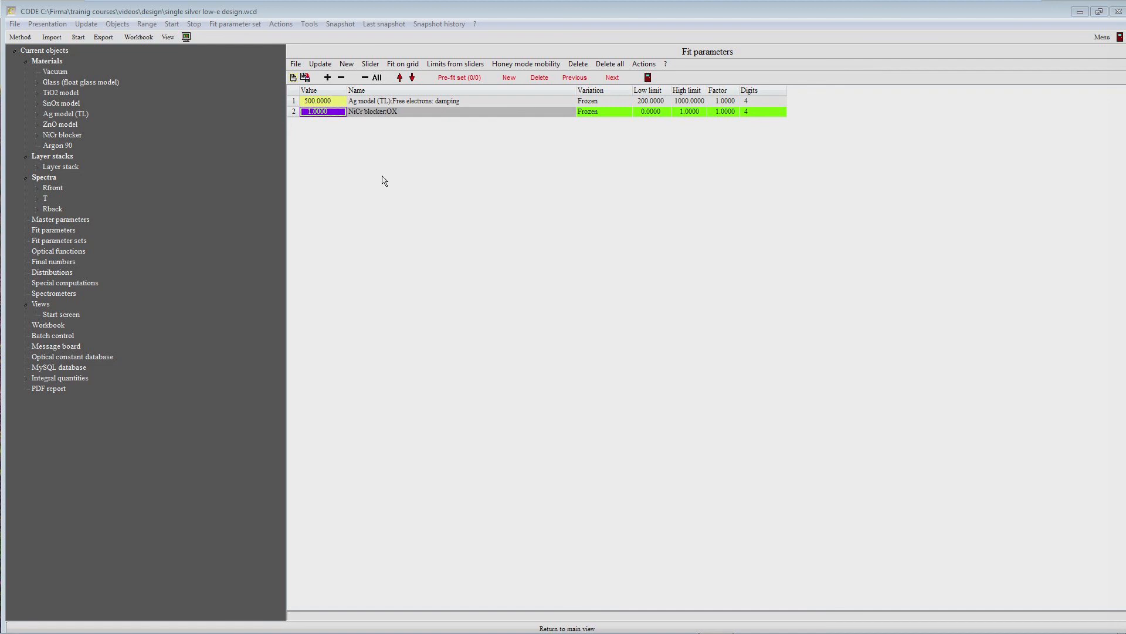
# Step: Flip layers 2 to 12 of the layer stack
pyautogui.click(75, 167)
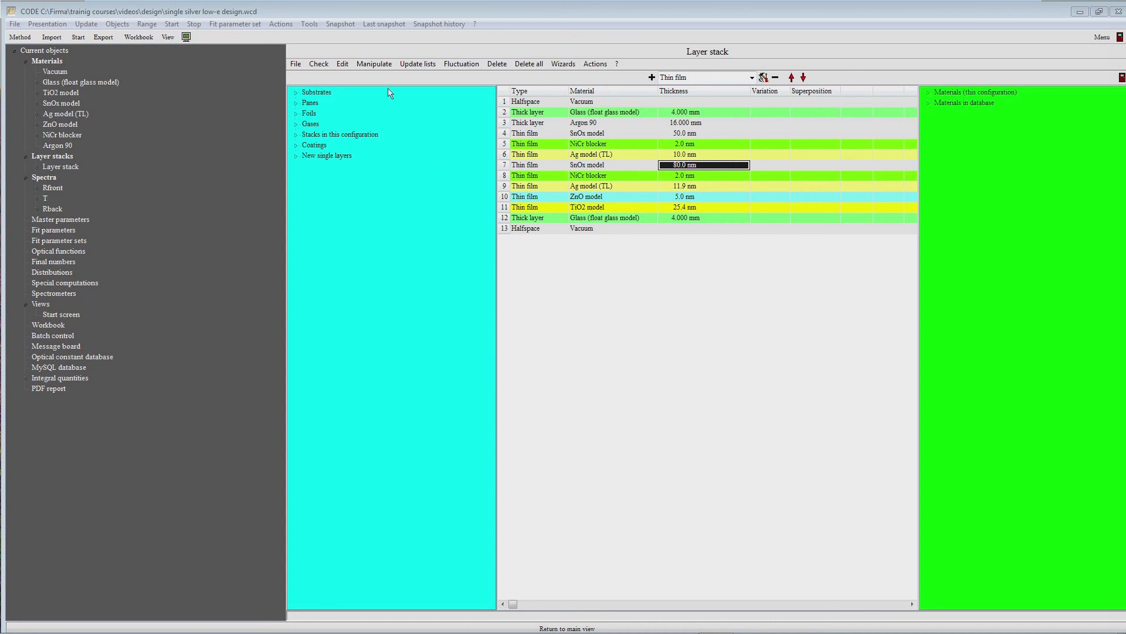
pyautogui.click(378, 69)
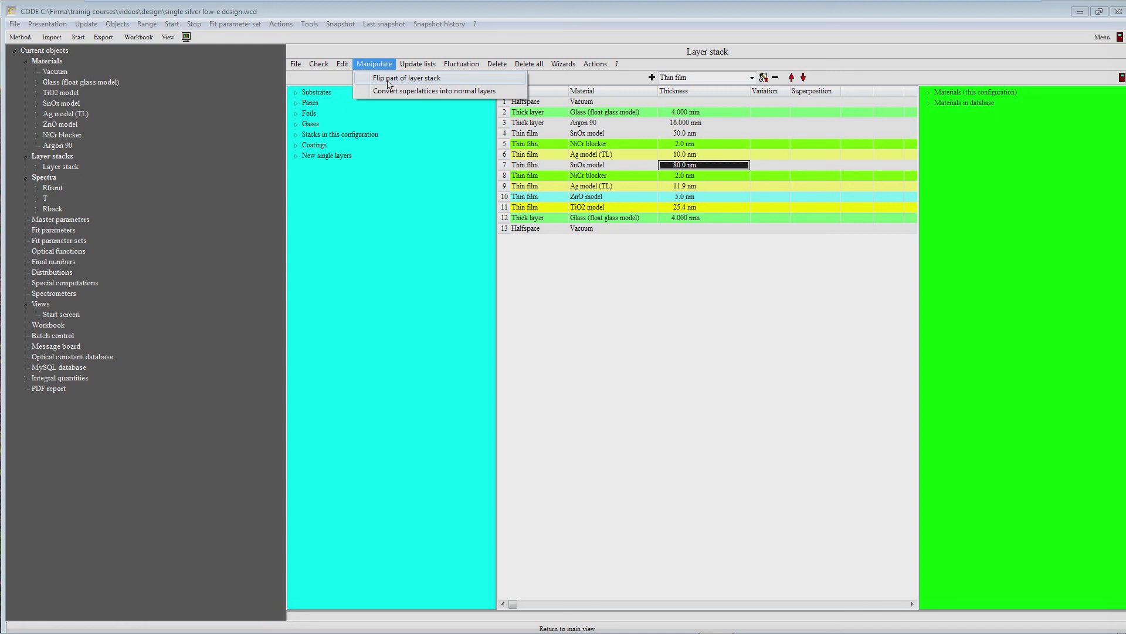
pyautogui.click(388, 79)
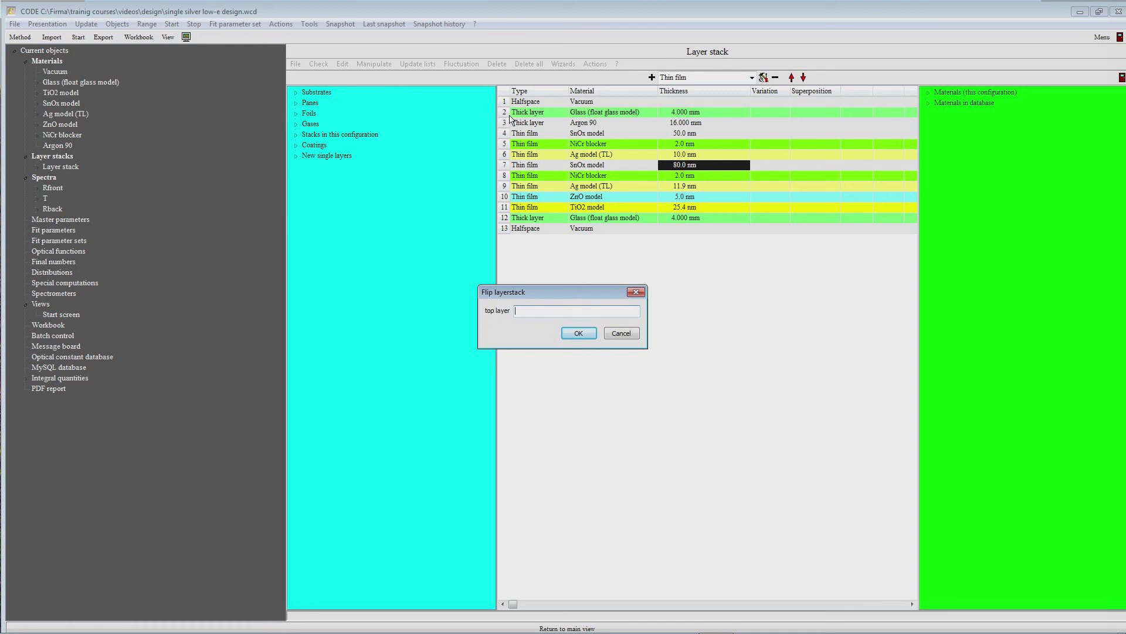
pyautogui.write('2')
pyautogui.click(578, 333)
pyautogui.write('12')
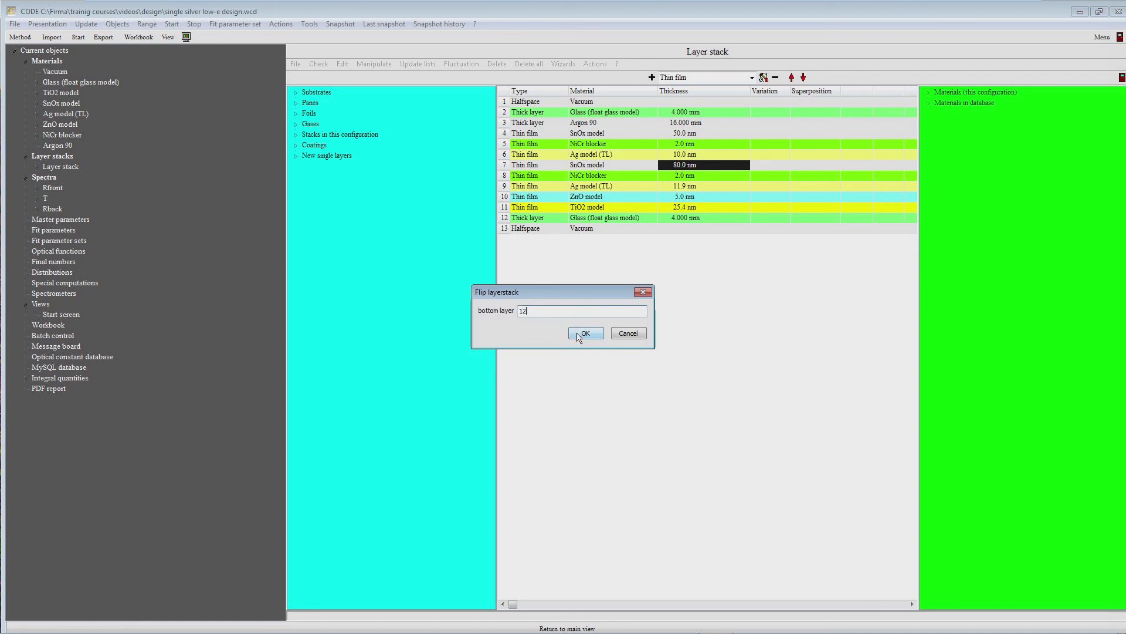
pyautogui.click(599, 334)
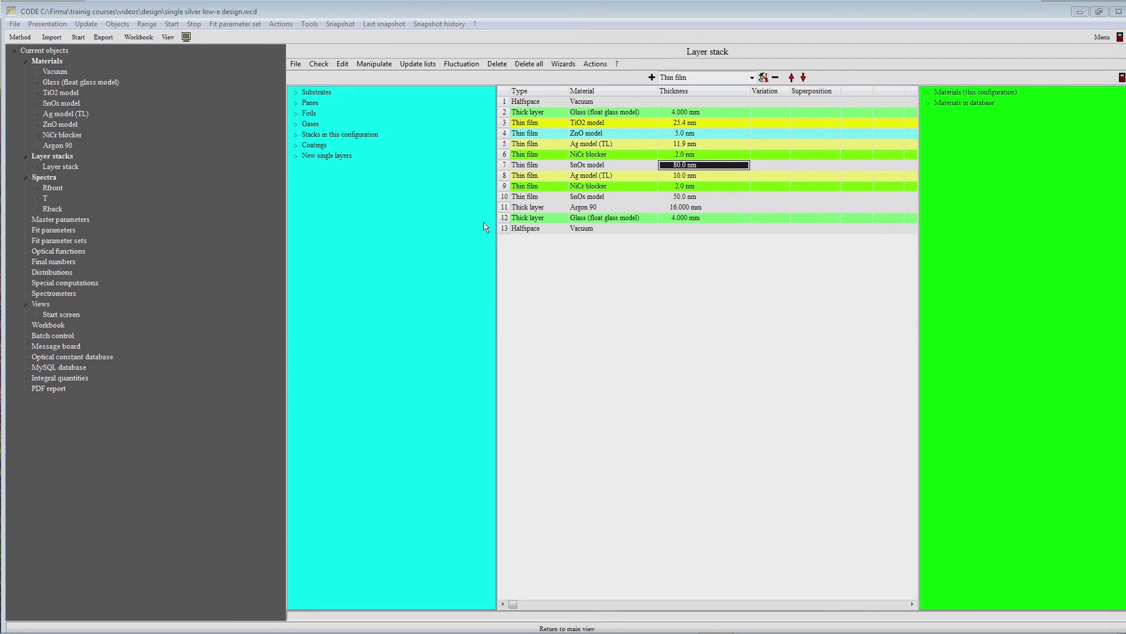
# Step: Examine the material sequence of the flipped layer stack from the upper vacuum halfspace down to the argon gap
pyautogui.click(587, 103)
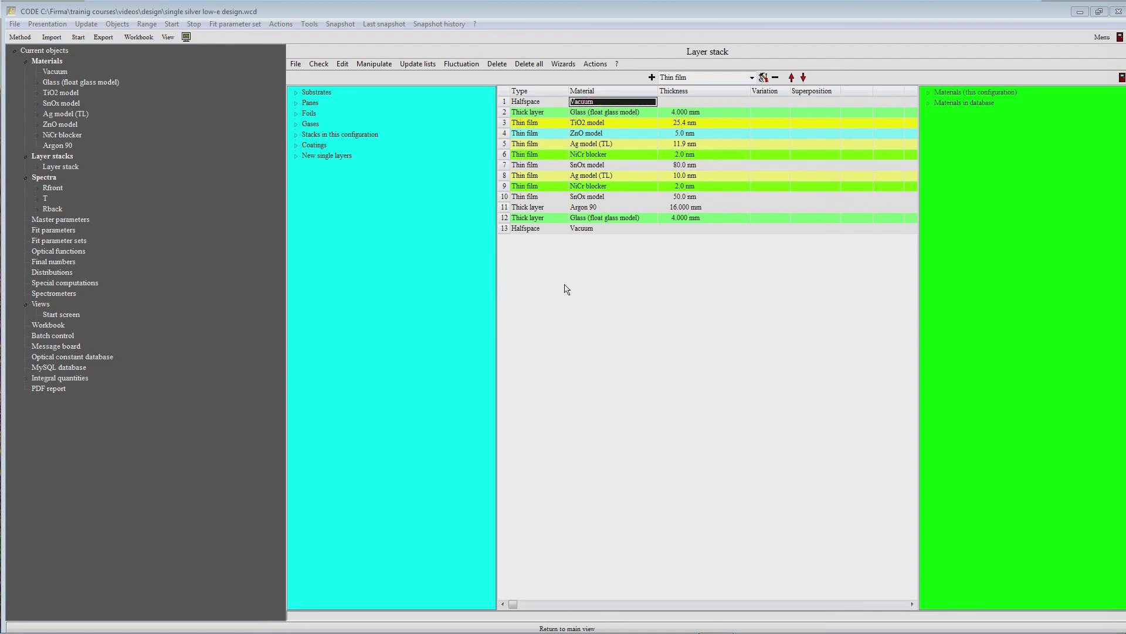
pyautogui.press('Down')
pyautogui.press('Down')
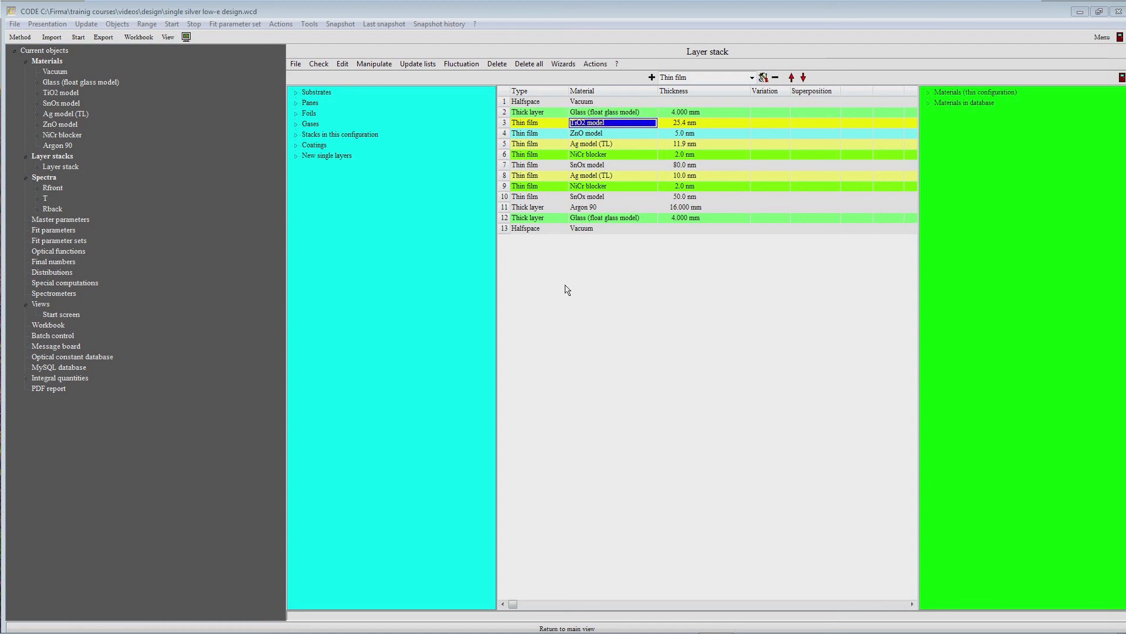
pyautogui.press('Down')
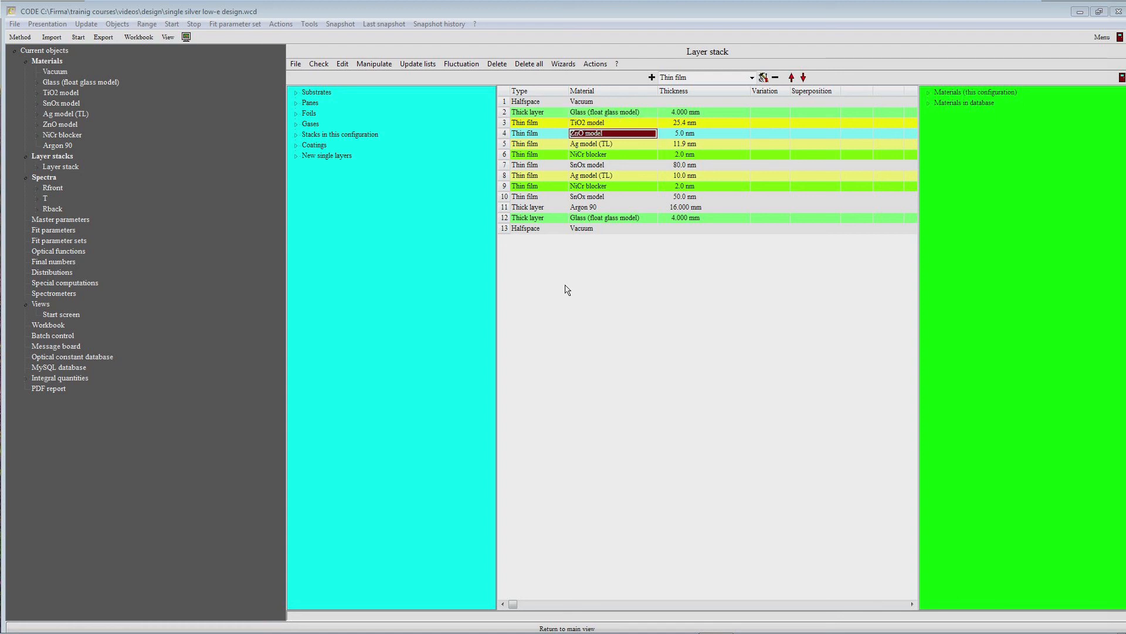
pyautogui.press('Down')
pyautogui.press('Down')
pyautogui.press('Down')
pyautogui.press('Down')
pyautogui.press('Down')
pyautogui.press('Down')
pyautogui.press('Down')
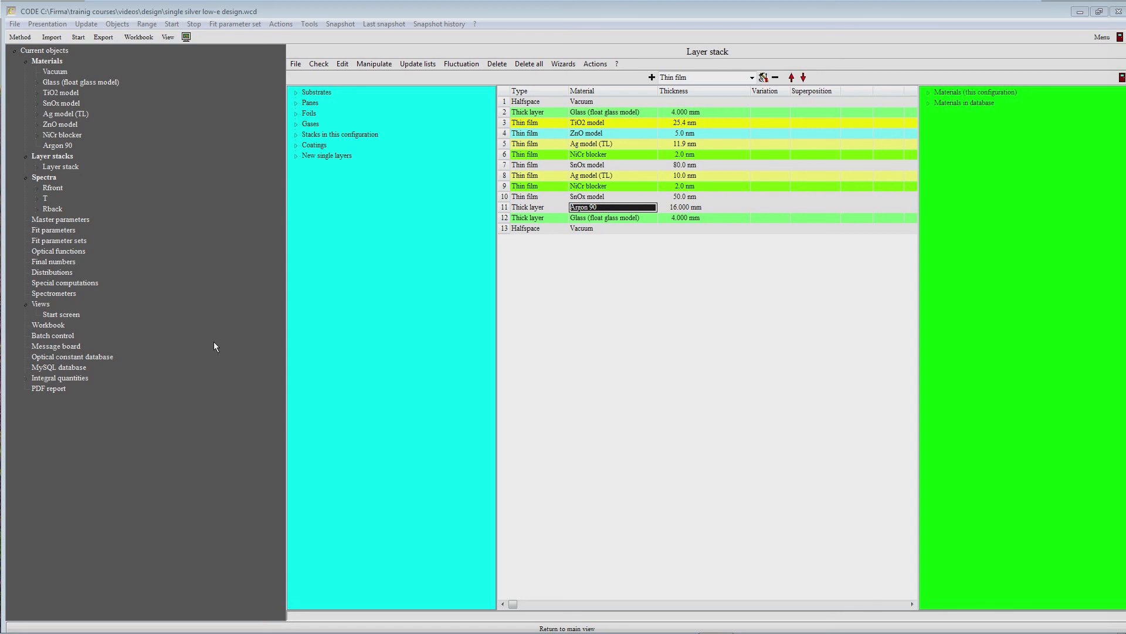
# Step: Add the layer thicknesses of TiO2 layer 3, Ag layers 5 and 8, and SnOx layers 7 and 10 as fit parameters
pyautogui.click(70, 232)
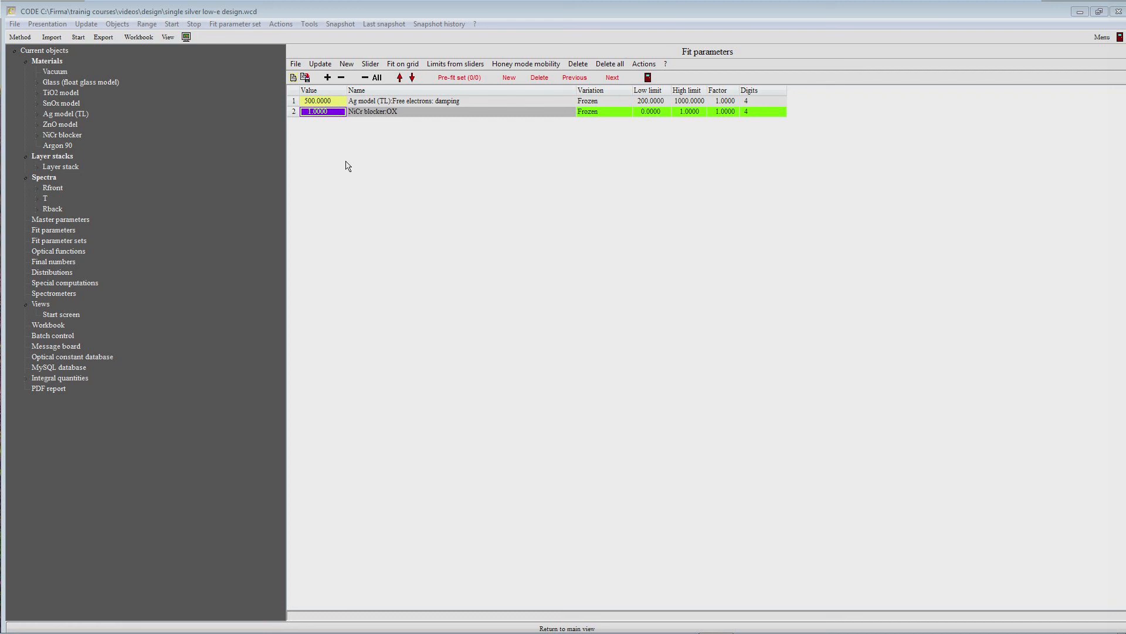
pyautogui.click(327, 78)
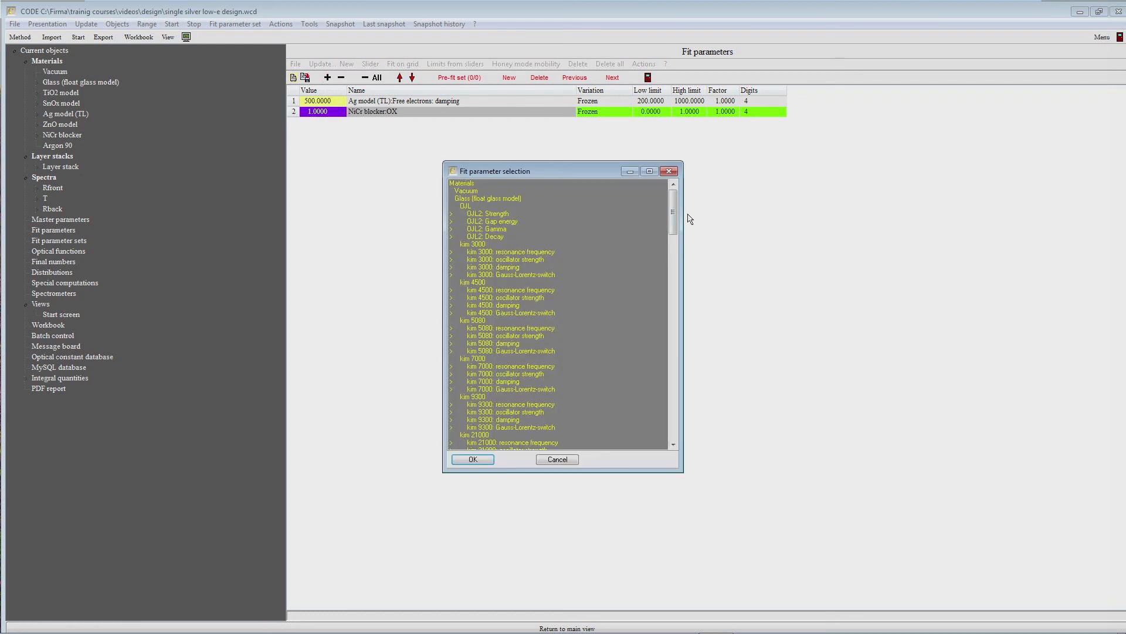
pyautogui.moveTo(673, 213); pyautogui.dragTo(679, 360)
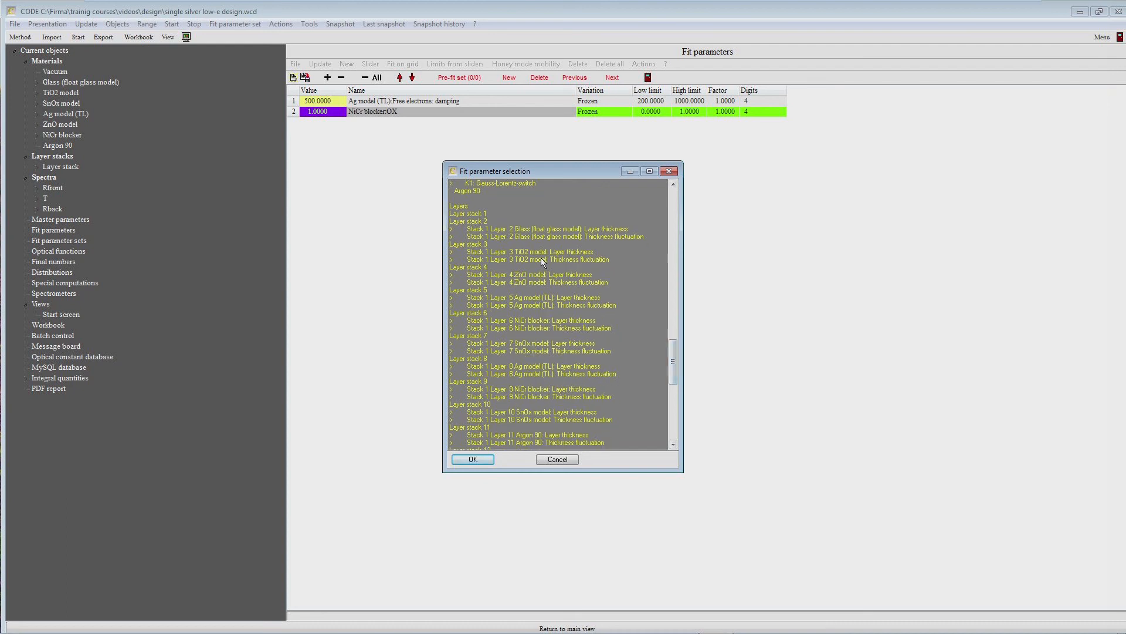
pyautogui.click(537, 252)
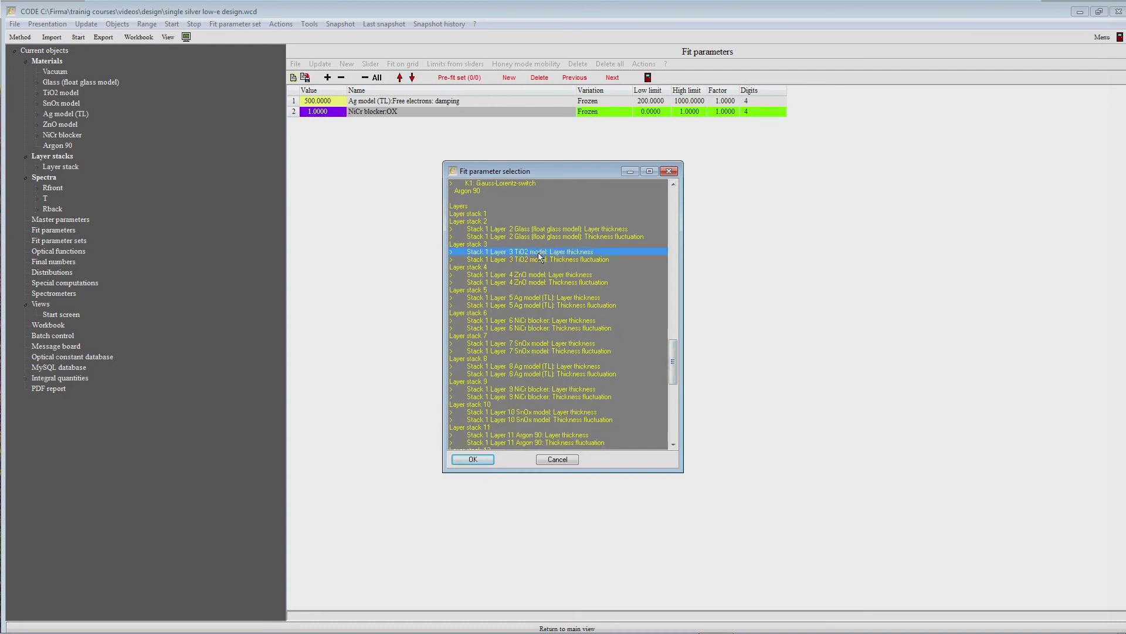
pyautogui.keyDown('ctrl'); pyautogui.click(535, 298); pyautogui.keyUp('ctrl')
pyautogui.keyDown('ctrl'); pyautogui.click(527, 343); pyautogui.keyUp('ctrl')
pyautogui.keyDown('ctrl'); pyautogui.click(536, 367); pyautogui.keyUp('ctrl')
pyautogui.keyDown('ctrl'); pyautogui.click(535, 412); pyautogui.keyUp('ctrl')
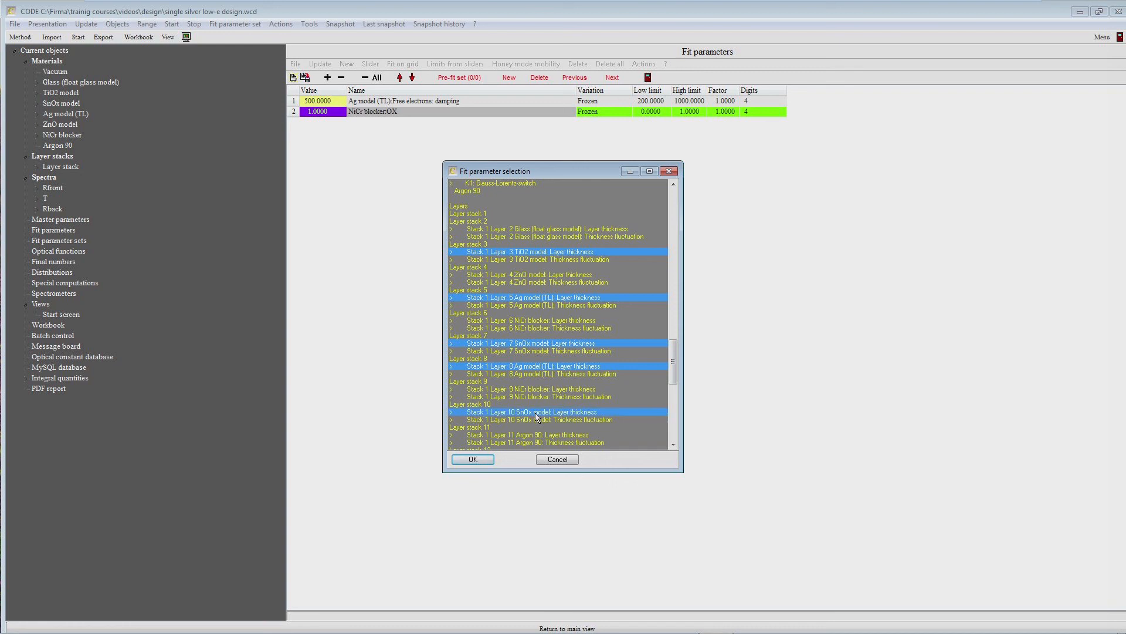
pyautogui.click(491, 459)
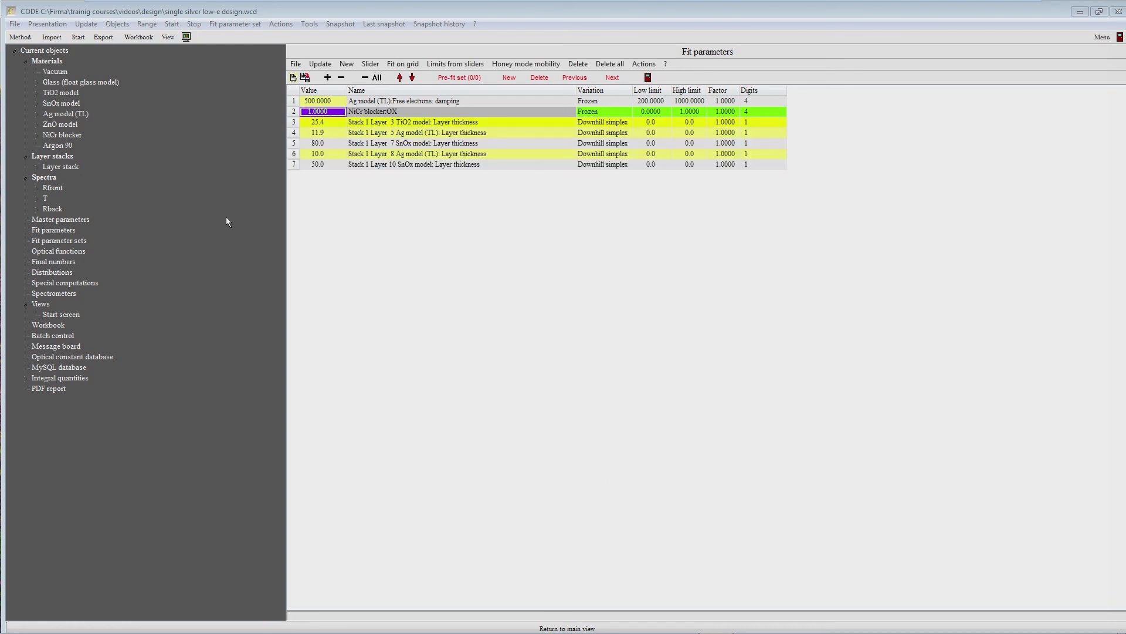
# Step: Set the thickness high limits to 40 nm for TiO2 layer 3 and 20 nm for Ag layer 5
pyautogui.click(690, 122)
pyautogui.write('40')
pyautogui.press('Return')
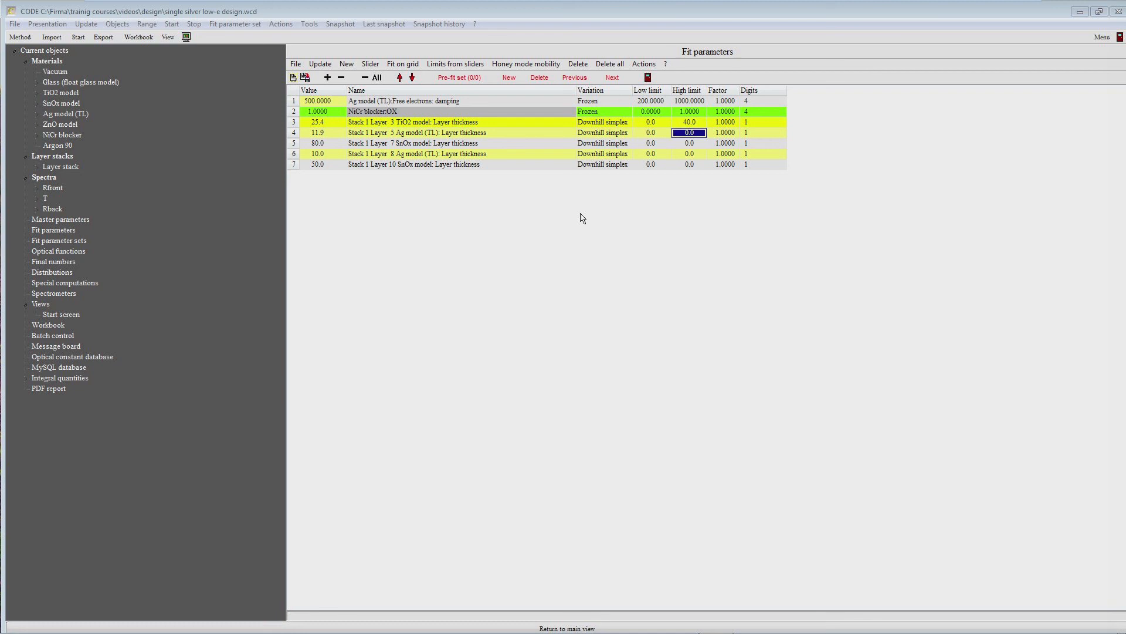
pyautogui.write('20')
pyautogui.press('Return')
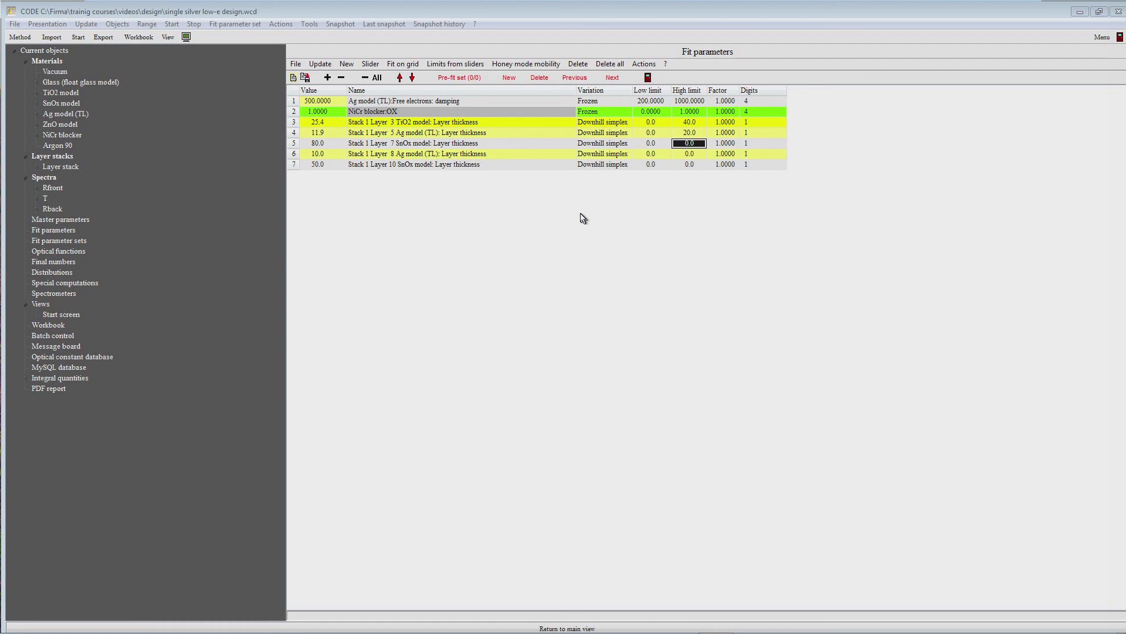
# Step: Limit the thickness of SnOx layer 7 to a range of 50 to 120 nm
pyautogui.hotkey('shift', 'Tab')
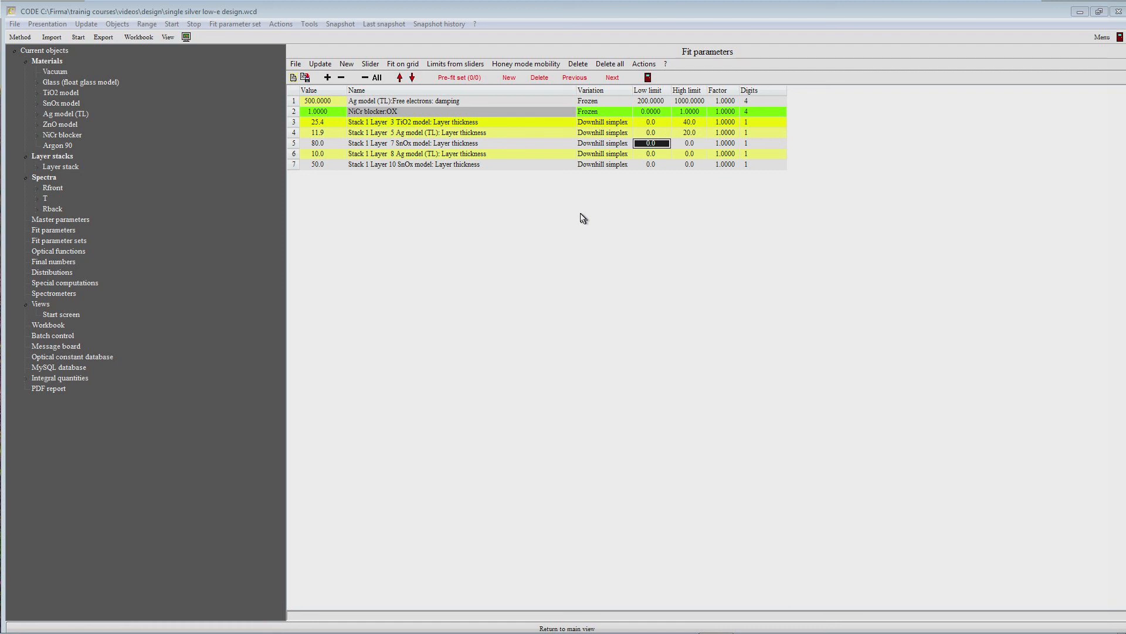
pyautogui.write('50')
pyautogui.press('Tab')
pyautogui.write('120')
pyautogui.press('Return')
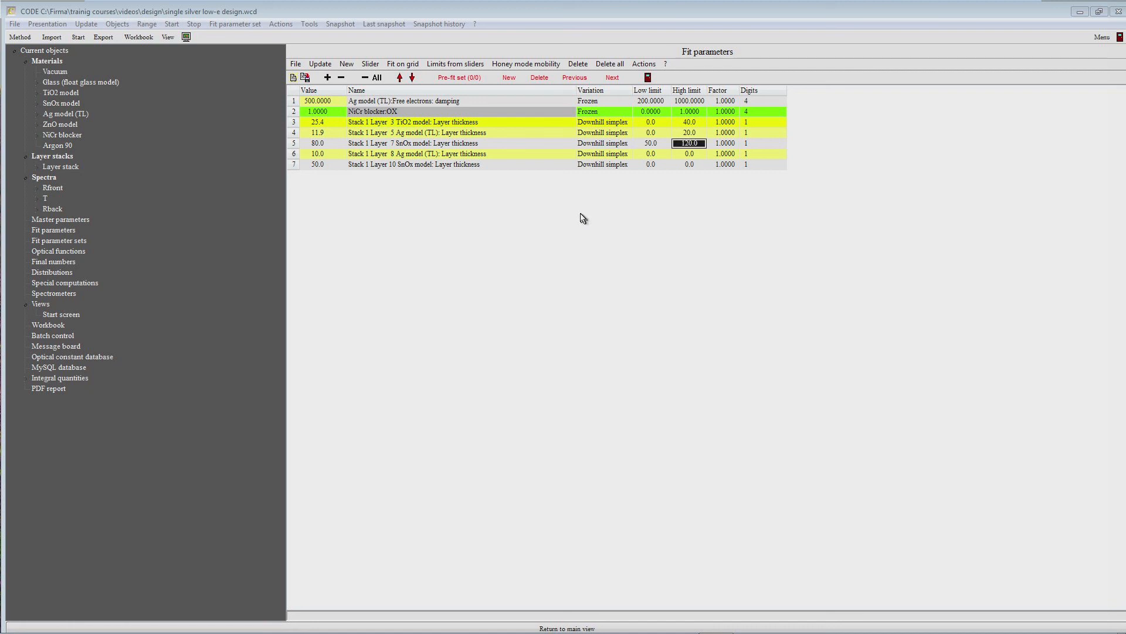
# Step: Set the thickness high limit of Ag layer 8 to 20 nm and limit SnOx layer 10 to 20 to 80 nm
pyautogui.press('Down')
pyautogui.write('20')
pyautogui.press('Return')
pyautogui.press('Down')
pyautogui.press('Left')
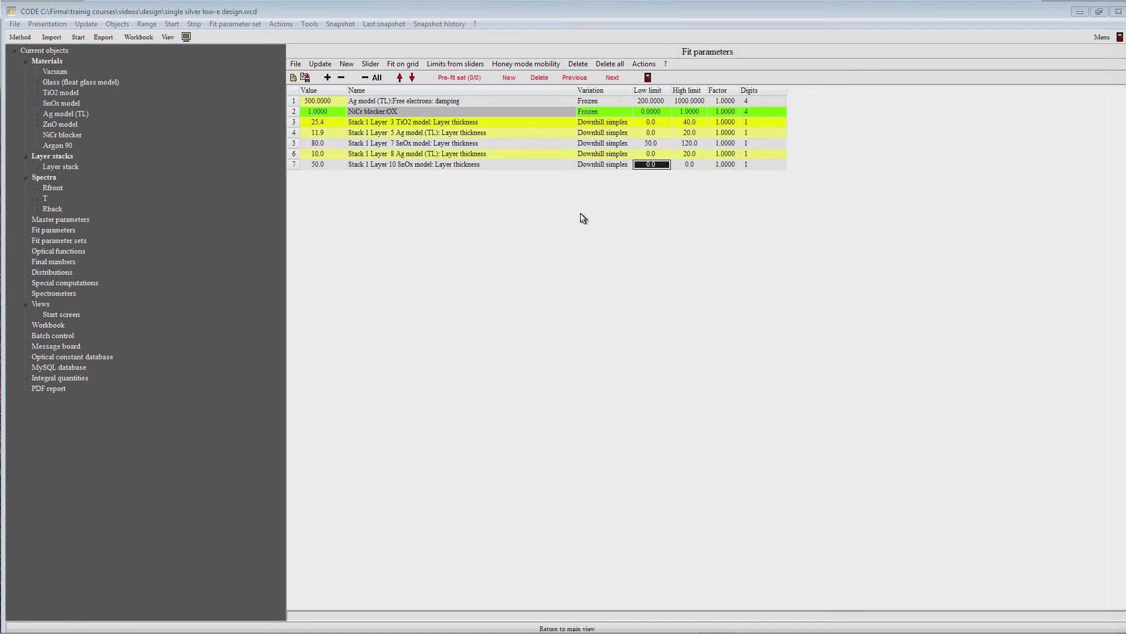
pyautogui.write('20')
pyautogui.press('Return')
pyautogui.press('Right')
pyautogui.write('80')
pyautogui.press('Return')
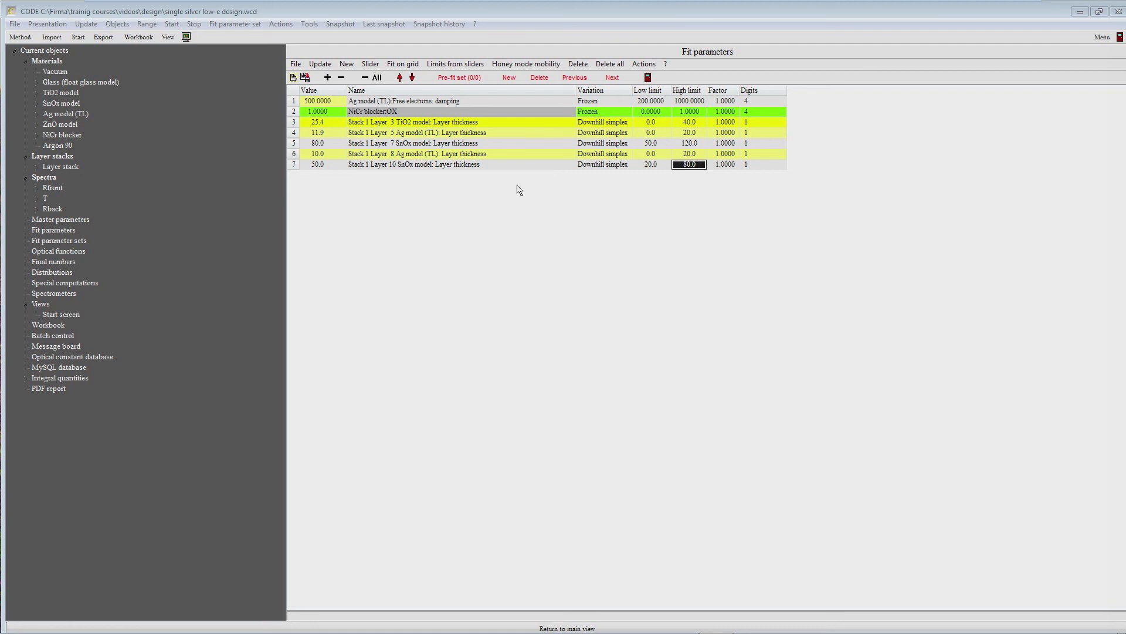
# Step: Return to the main view and save the configuration under the new file name "doube silver design.wcd"
pyautogui.click(225, 628)
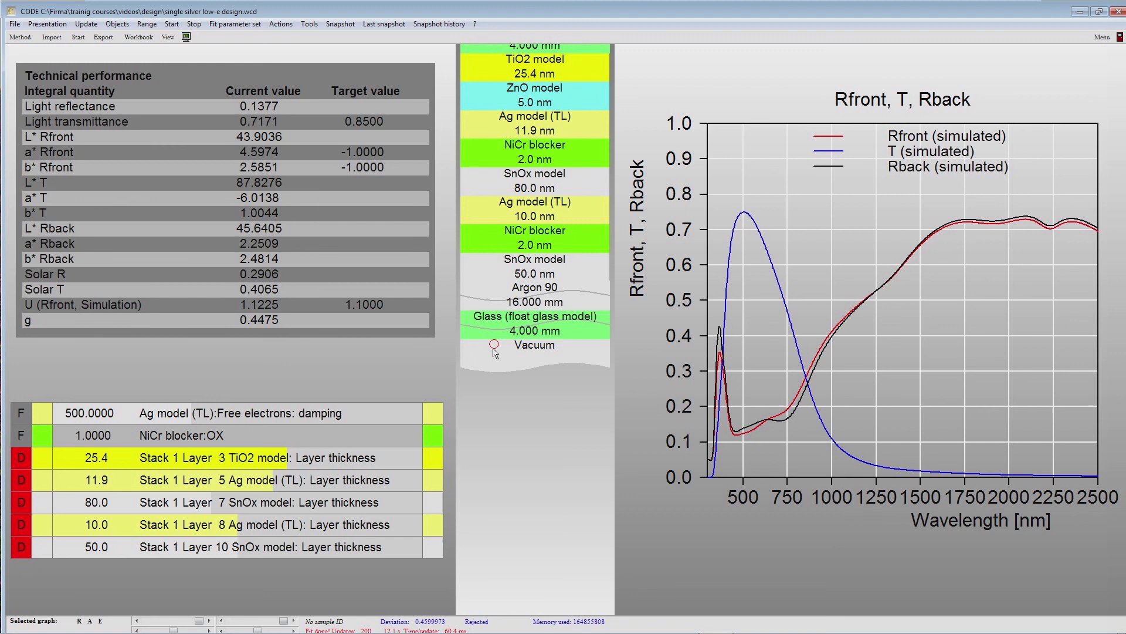
pyautogui.scroll(2, 496, 352)
pyautogui.moveTo(499, 404); pyautogui.dragTo(496, 467)
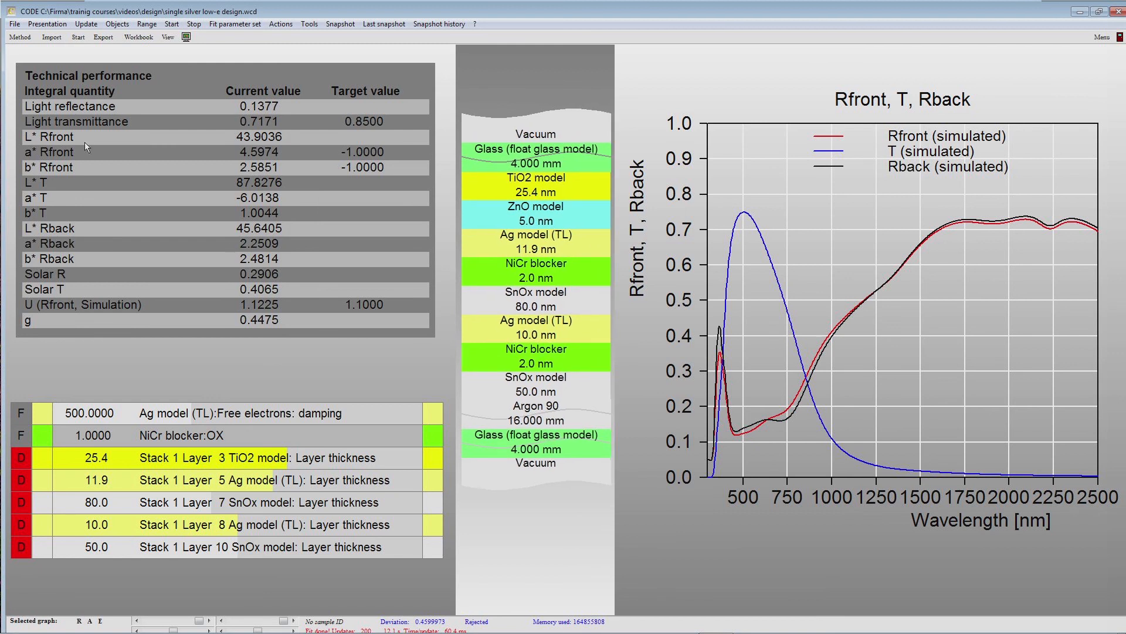
pyautogui.click(15, 24)
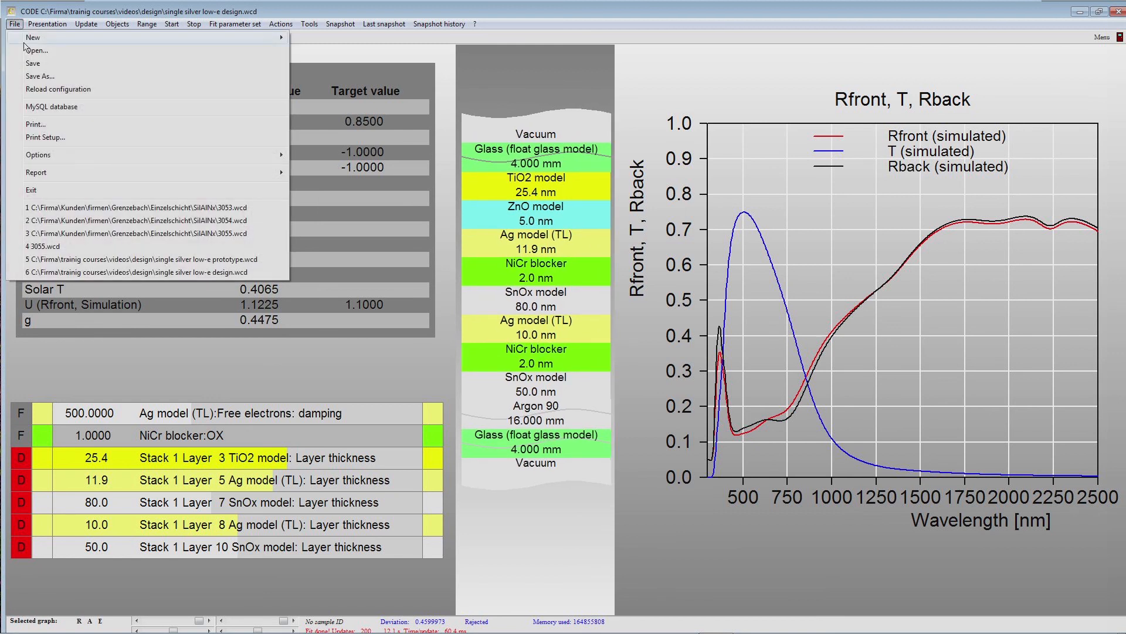
pyautogui.click(40, 75)
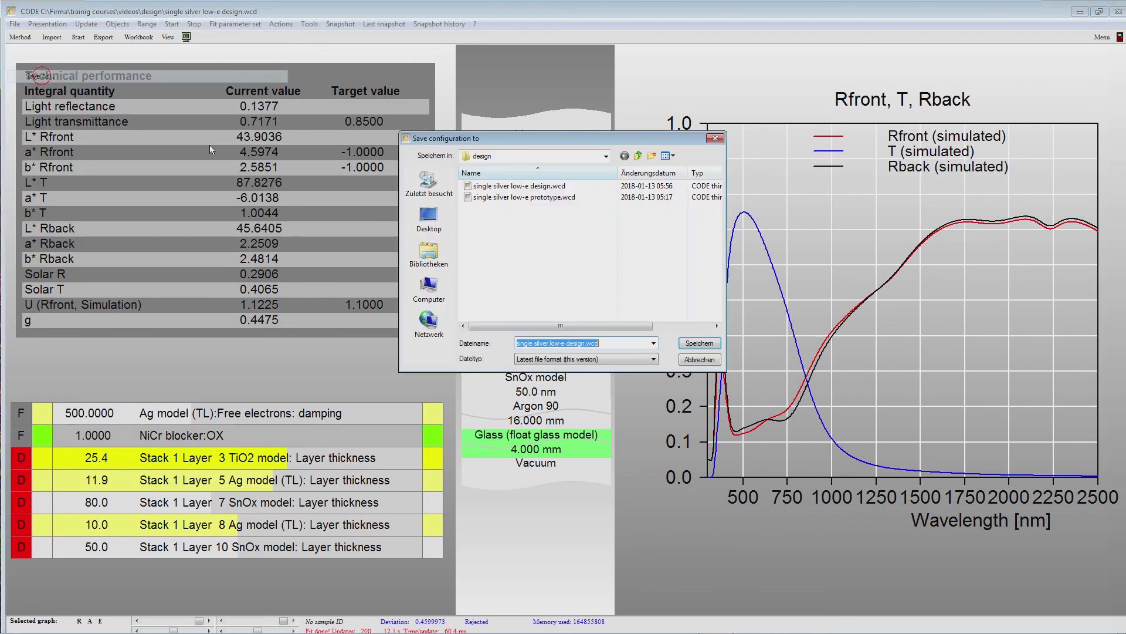
pyautogui.click(527, 343)
pyautogui.press('Delete')
pyautogui.press('Delete')
pyautogui.press('Delete')
pyautogui.press('Delete')
pyautogui.press('BackSpace')
pyautogui.press('BackSpace')
pyautogui.press('BackSpace')
pyautogui.write('doube')
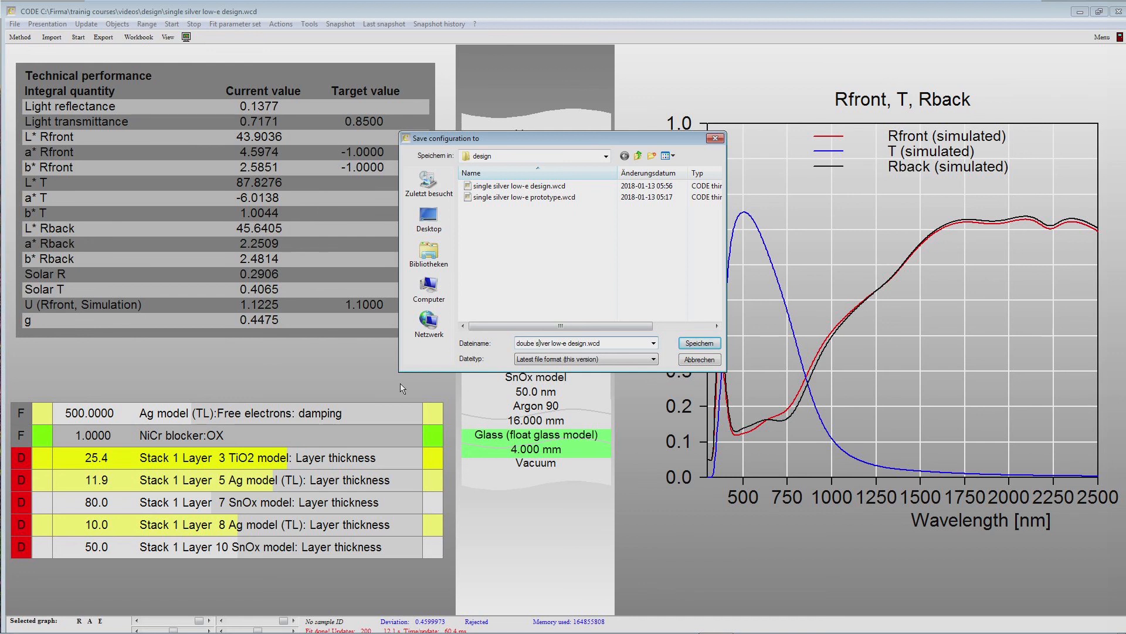
pyautogui.press('BackSpace')
pyautogui.press('BackSpace')
pyautogui.press('BackSpace')
pyautogui.press('BackSpace')
pyautogui.press('BackSpace')
pyautogui.press('BackSpace')
pyautogui.press('Return')
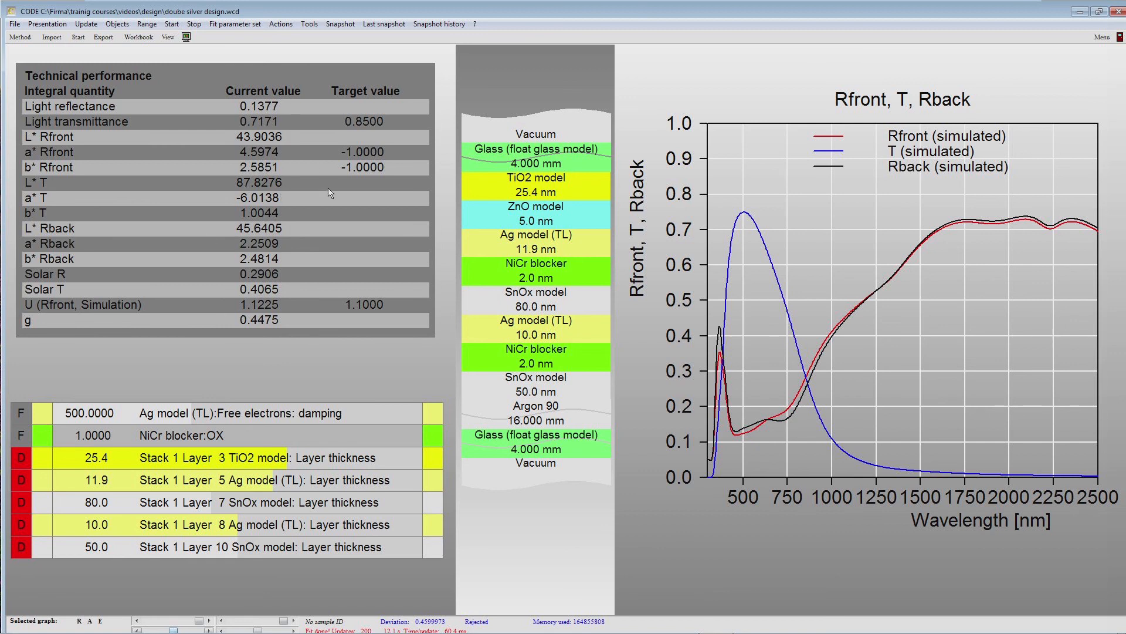
# Step: Run the fit to optimize the five layer thicknesses of the double silver stack
pyautogui.click(78, 37)
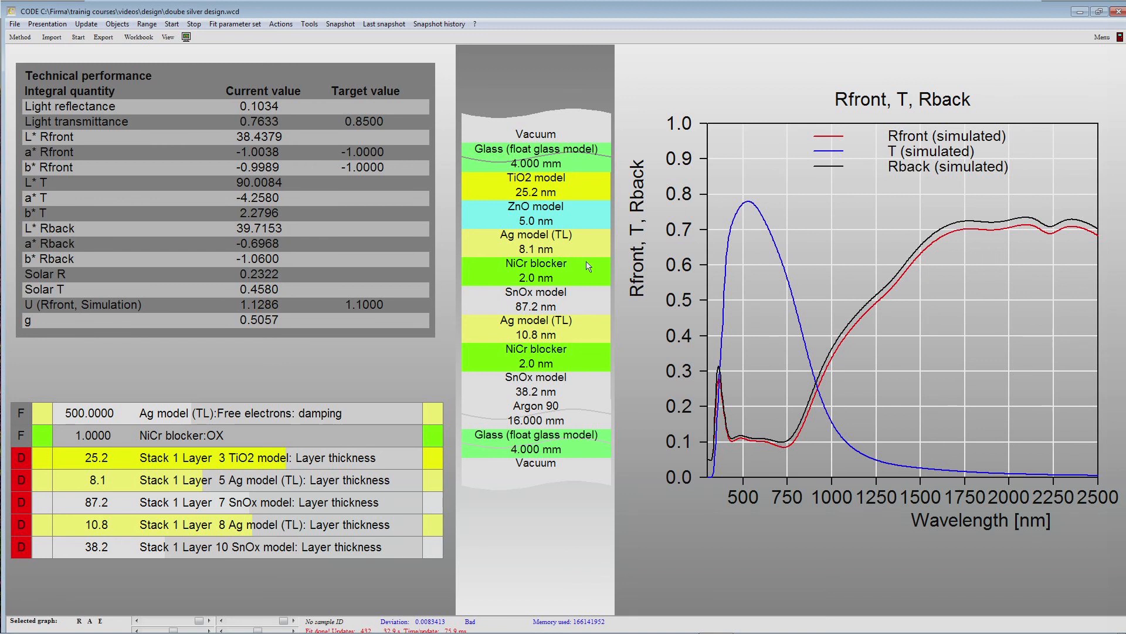
pyautogui.click(14, 24)
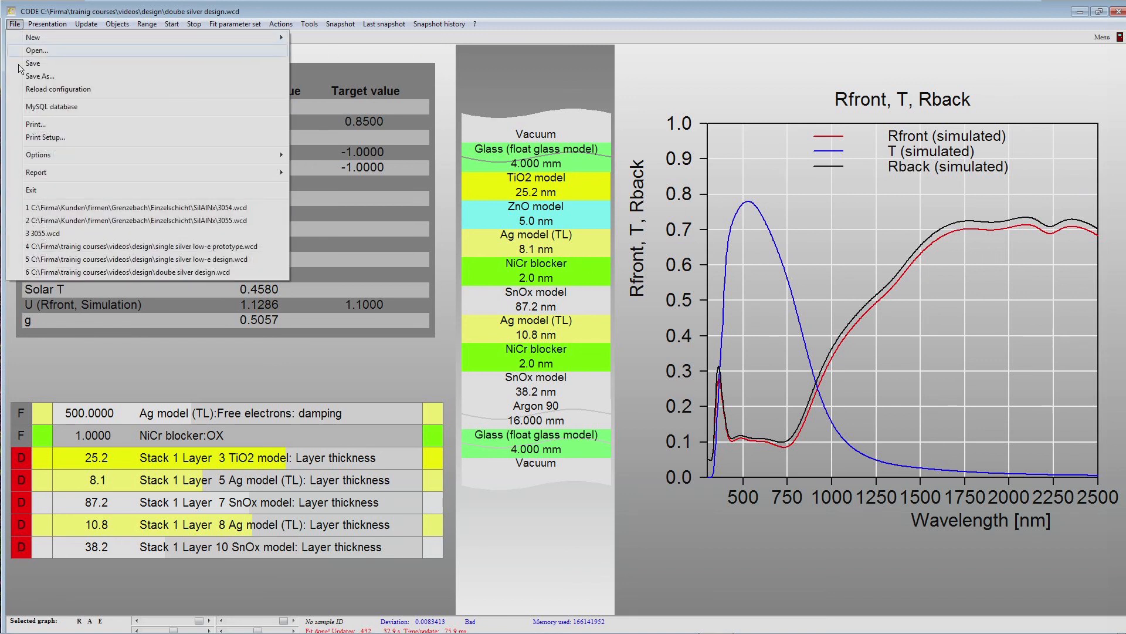
pyautogui.press('Escape')
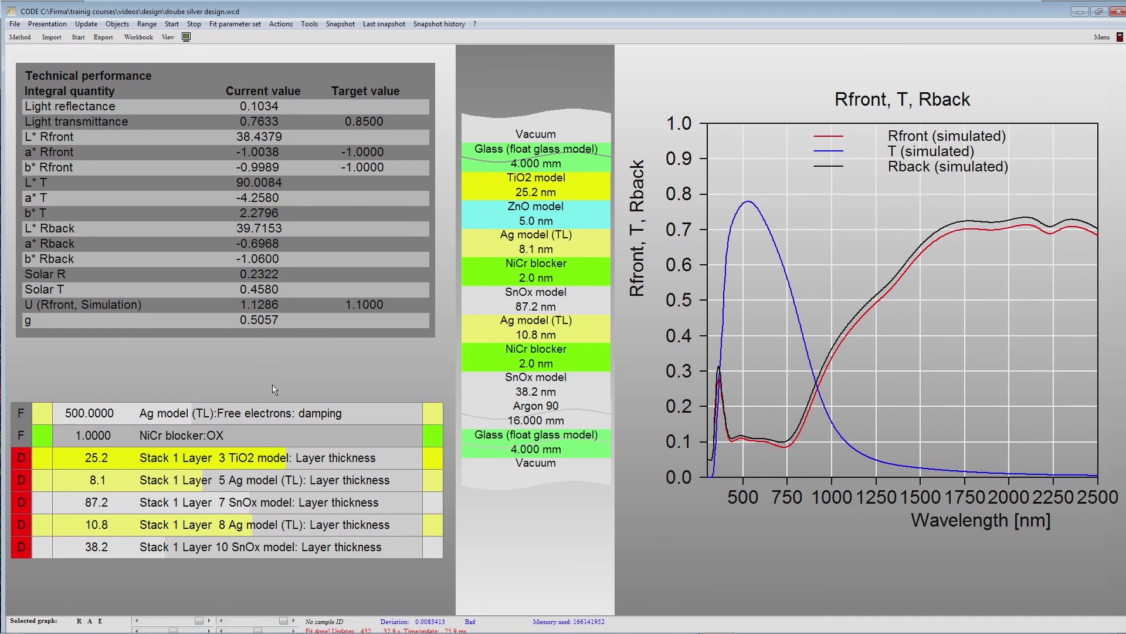